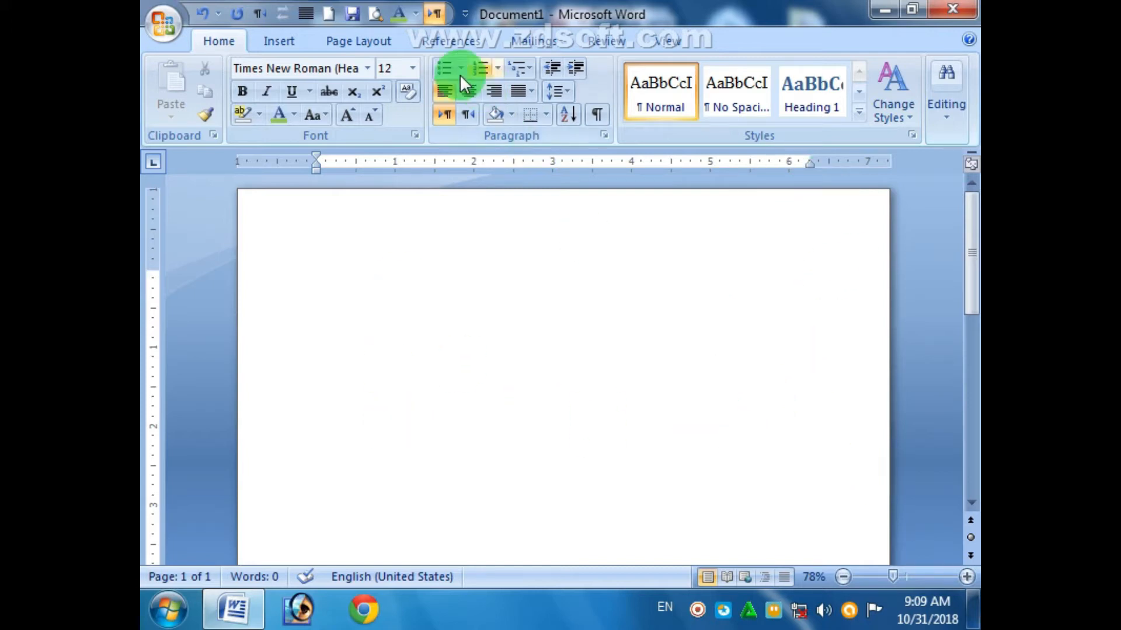
- Type 18 pt sample lines 'CPU....25' and 'RAM....29', then delete them
left_click(407, 75)
left_click(387, 217)
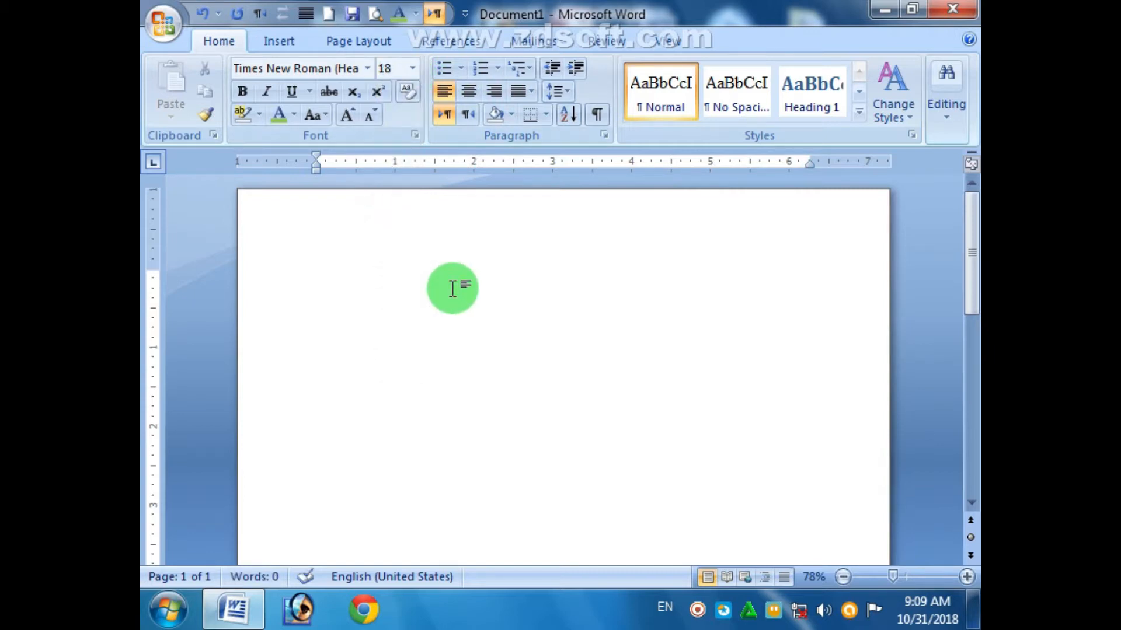
type("CP")
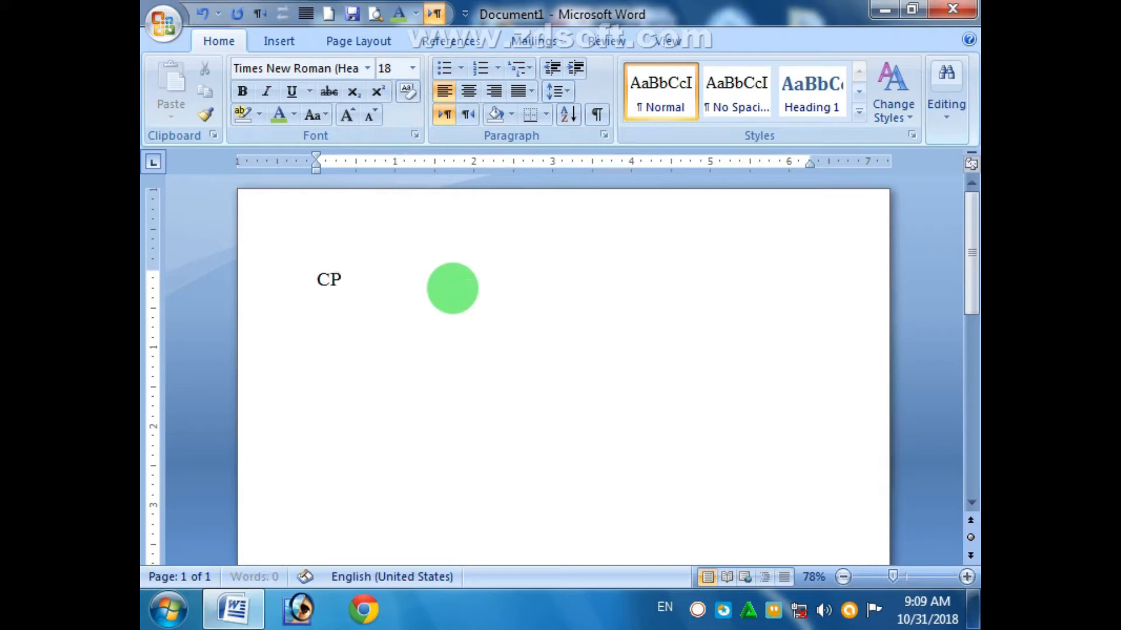
type("U............................................................................25")
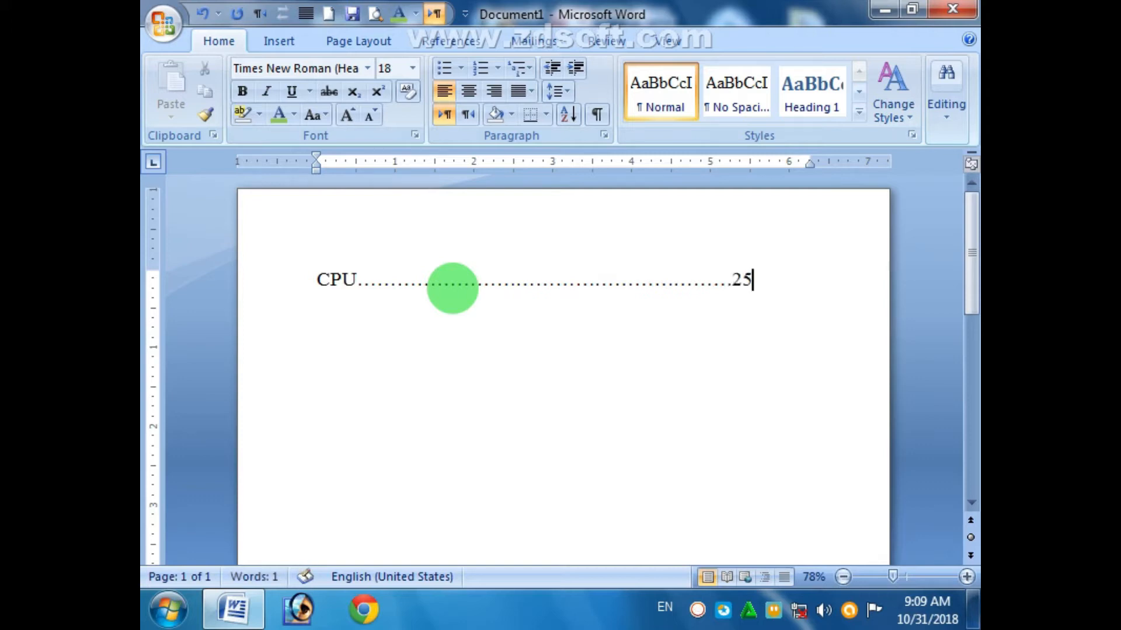
key("Return")
type("RAM")
type(".....")
type(".......................................................................")
type("29")
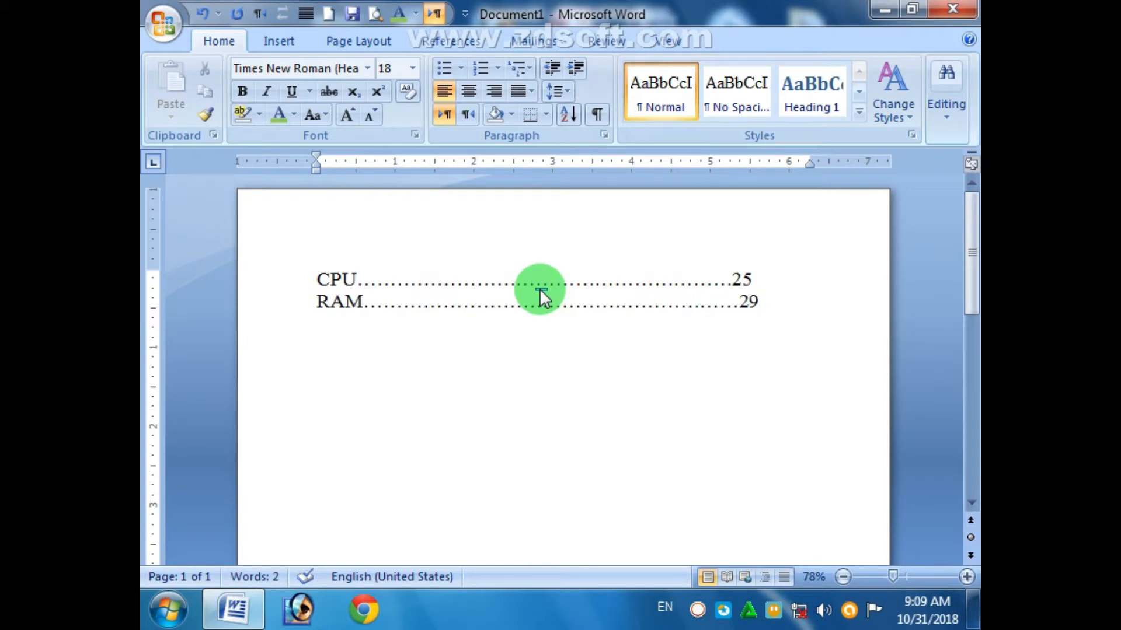
left_click_drag(309, 281, 765, 305)
key("Delete")
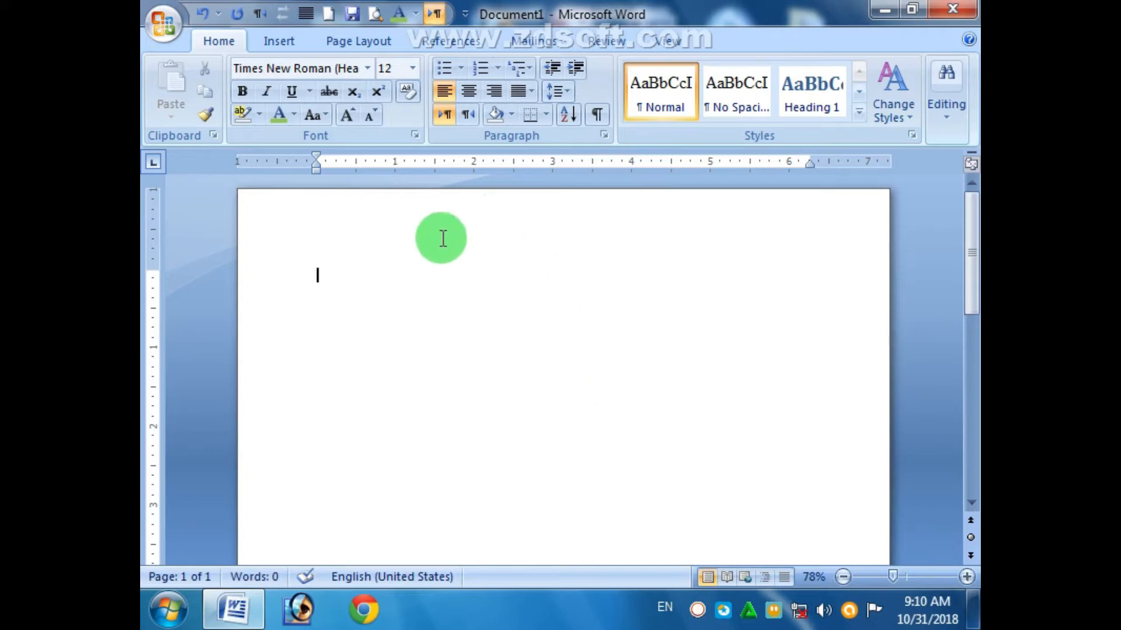
- Insert a Plain Number 1 page number at the top of the page and close the header
left_click(290, 41)
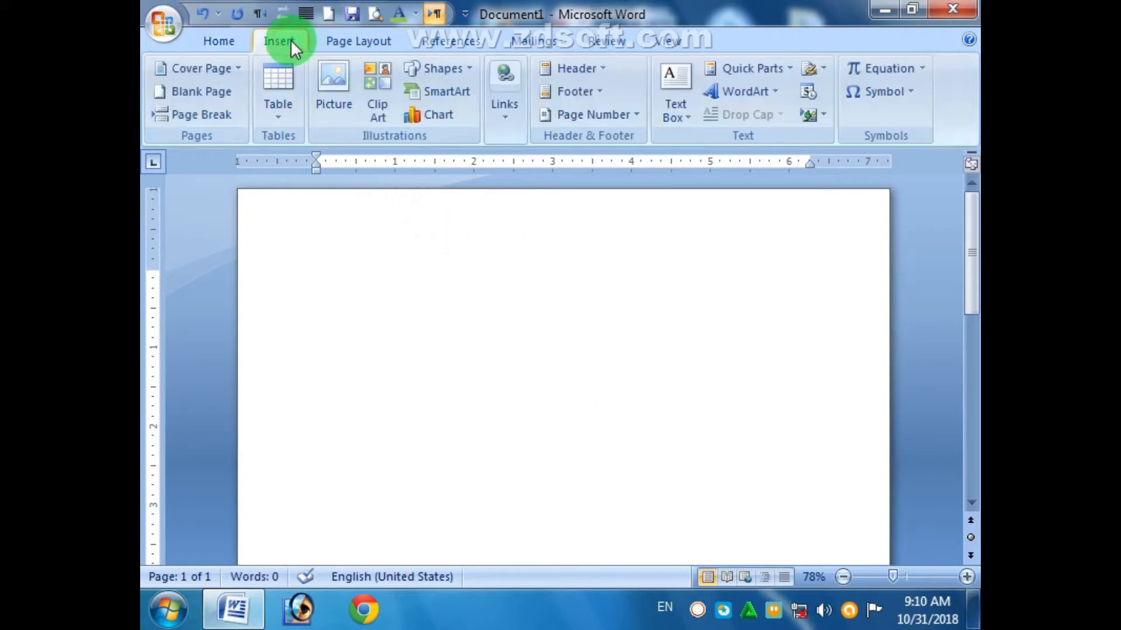
left_click(639, 117)
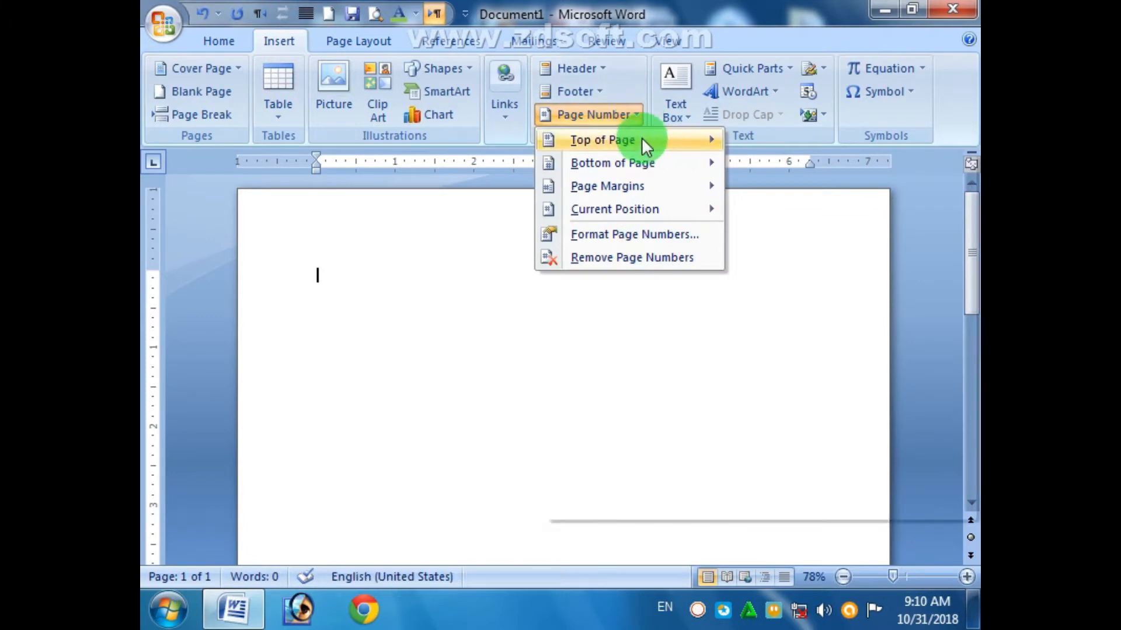
mouse_move(642, 139)
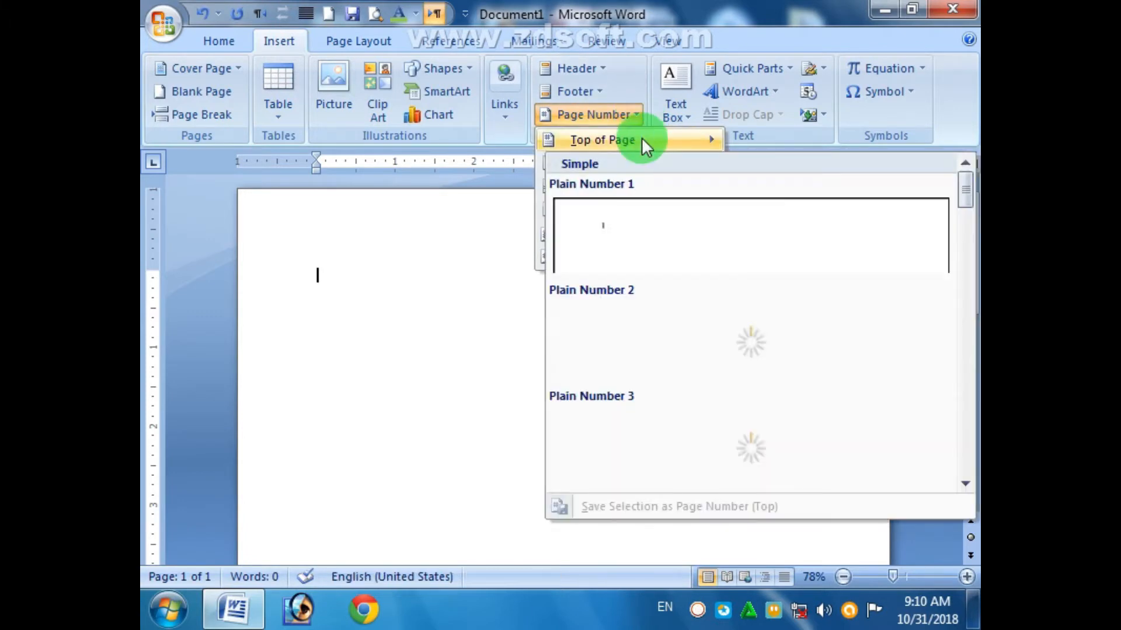
left_click(593, 238)
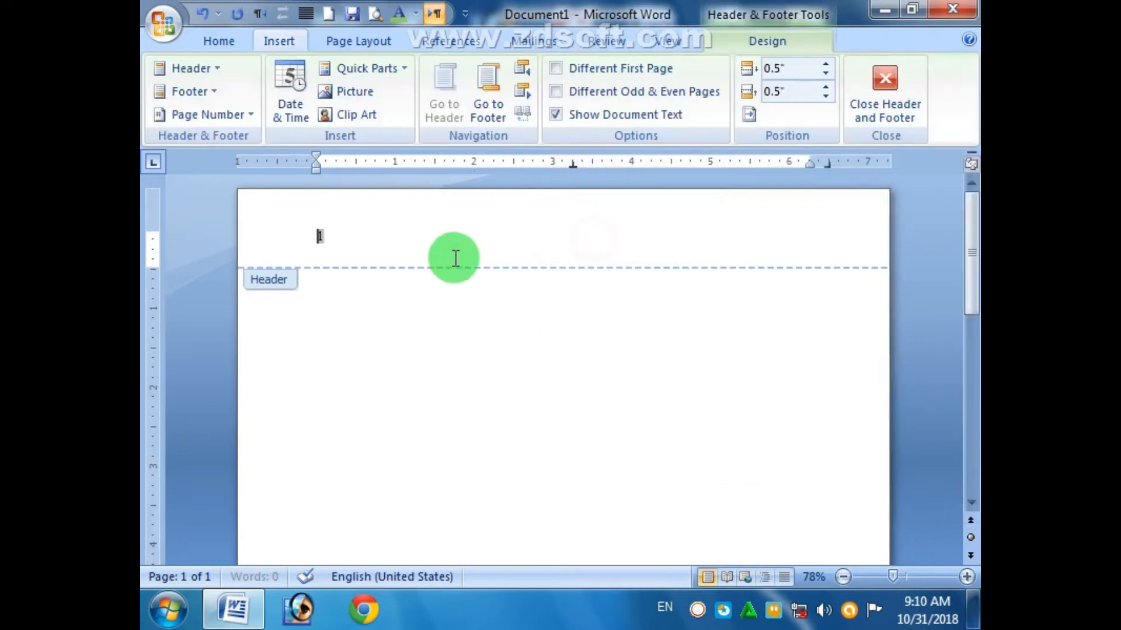
left_click(890, 108)
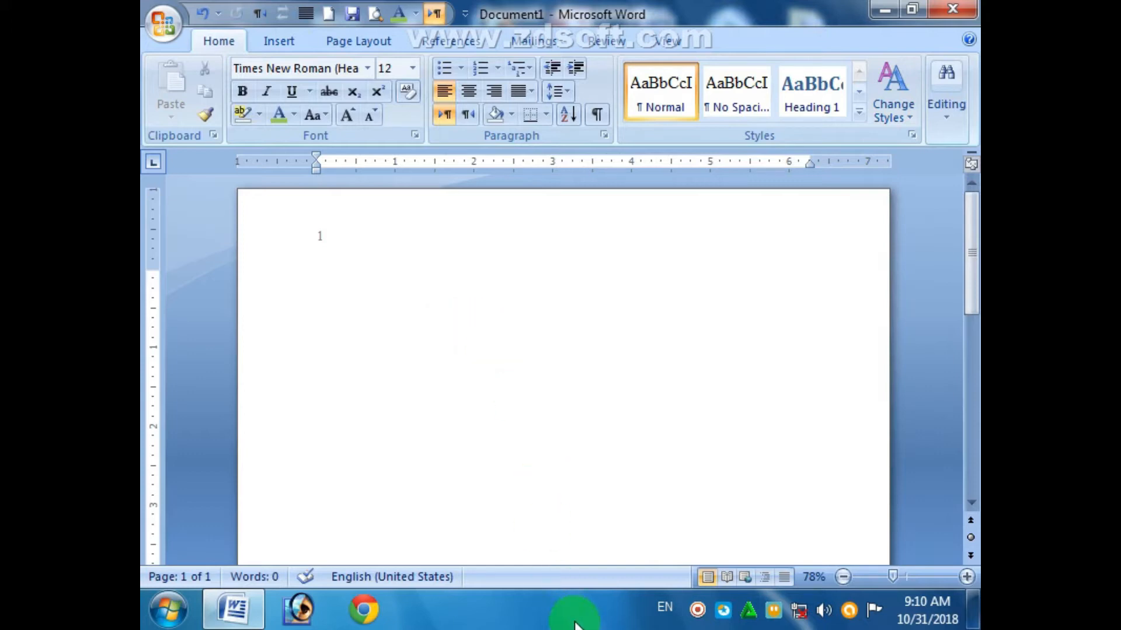
right_click(698, 609)
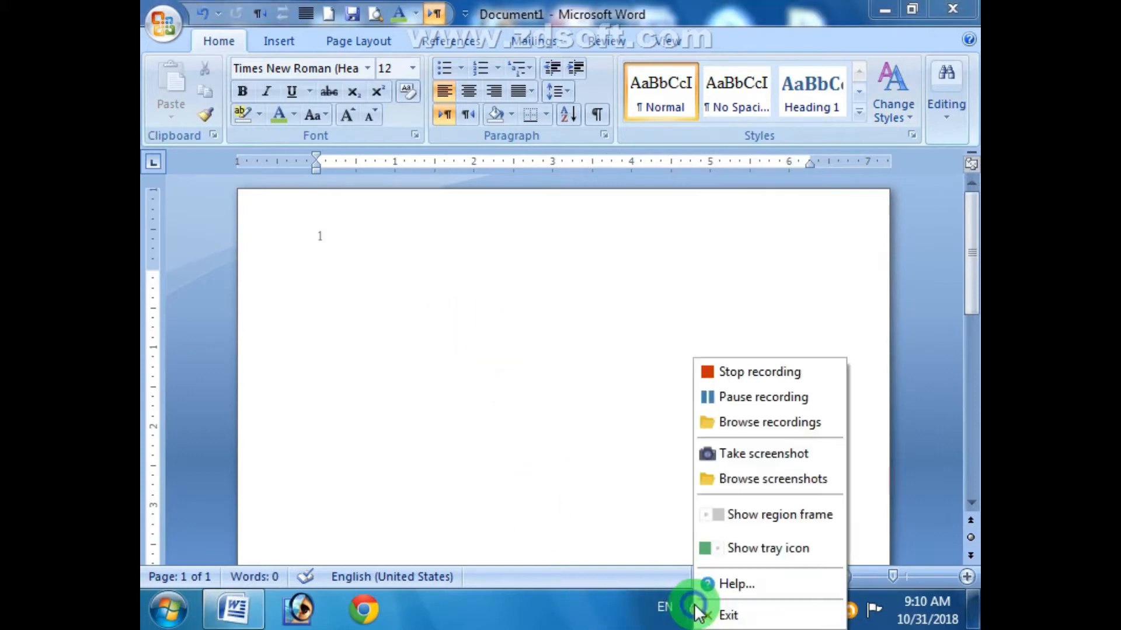
left_click(733, 396)
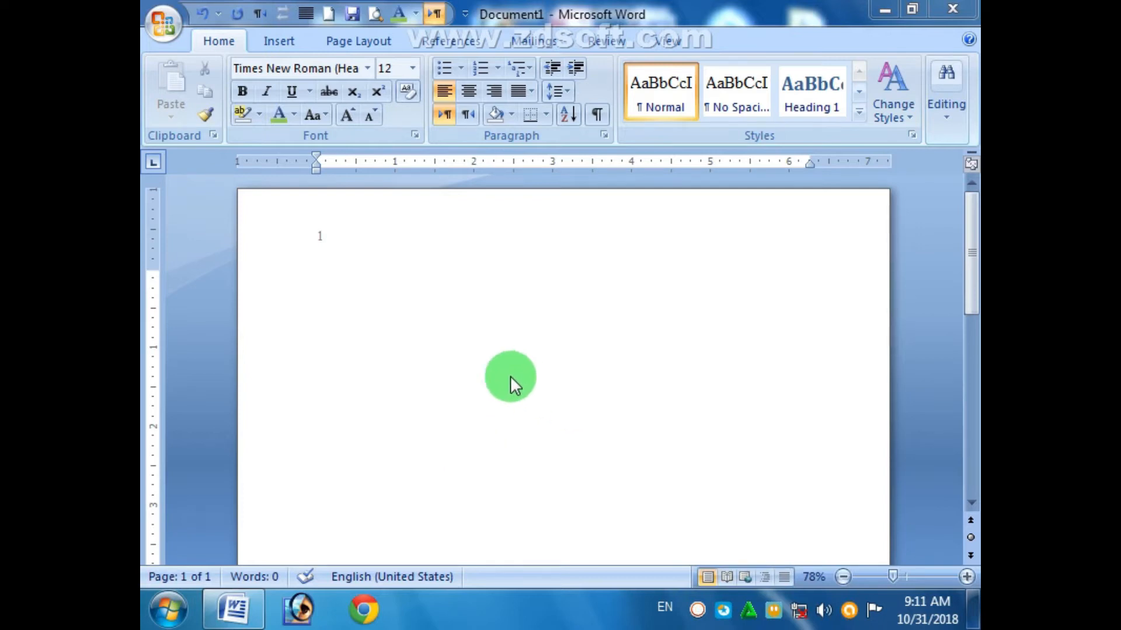
- Type the title 'Computer Parts', set it to 22 pt, and start an empty line below
left_click(394, 320)
type("Co")
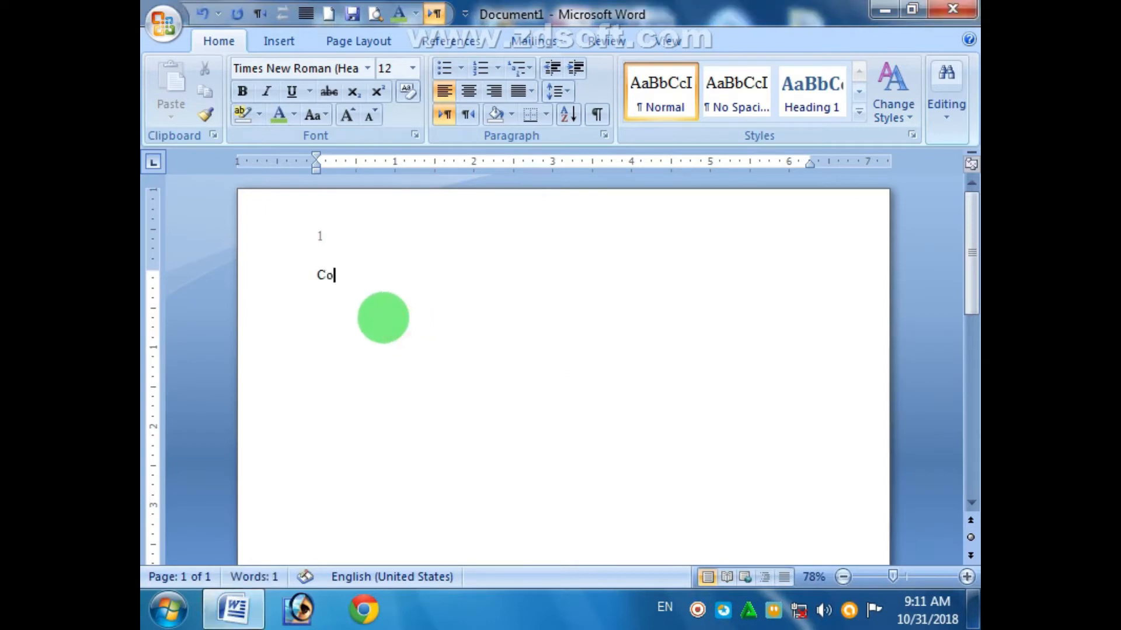
type("mputer Parts")
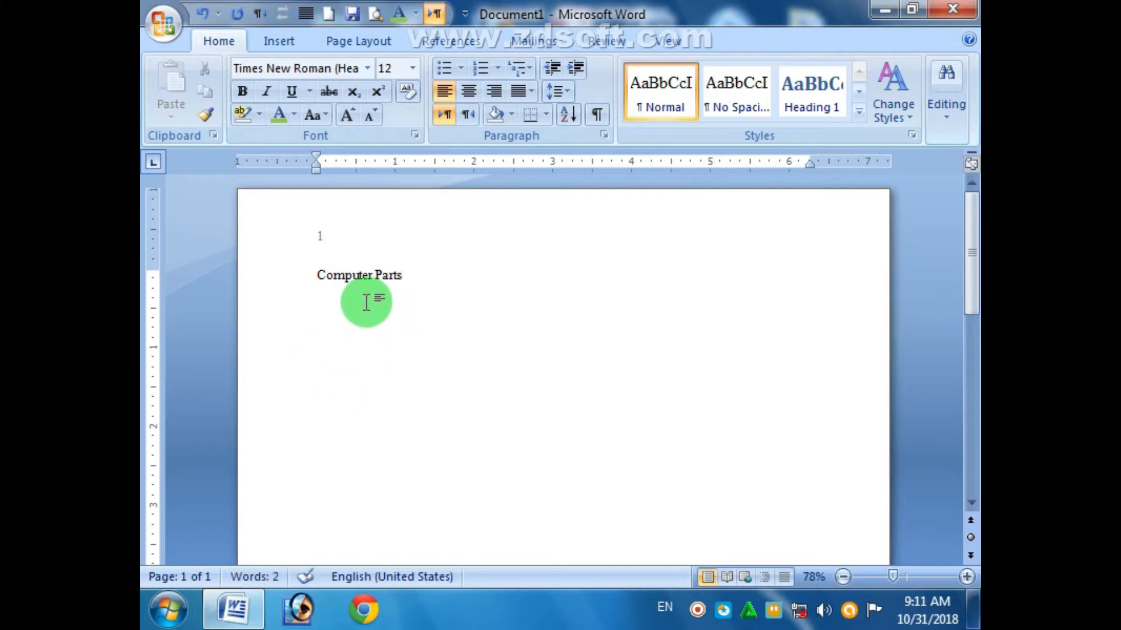
left_click_drag(405, 279, 320, 280)
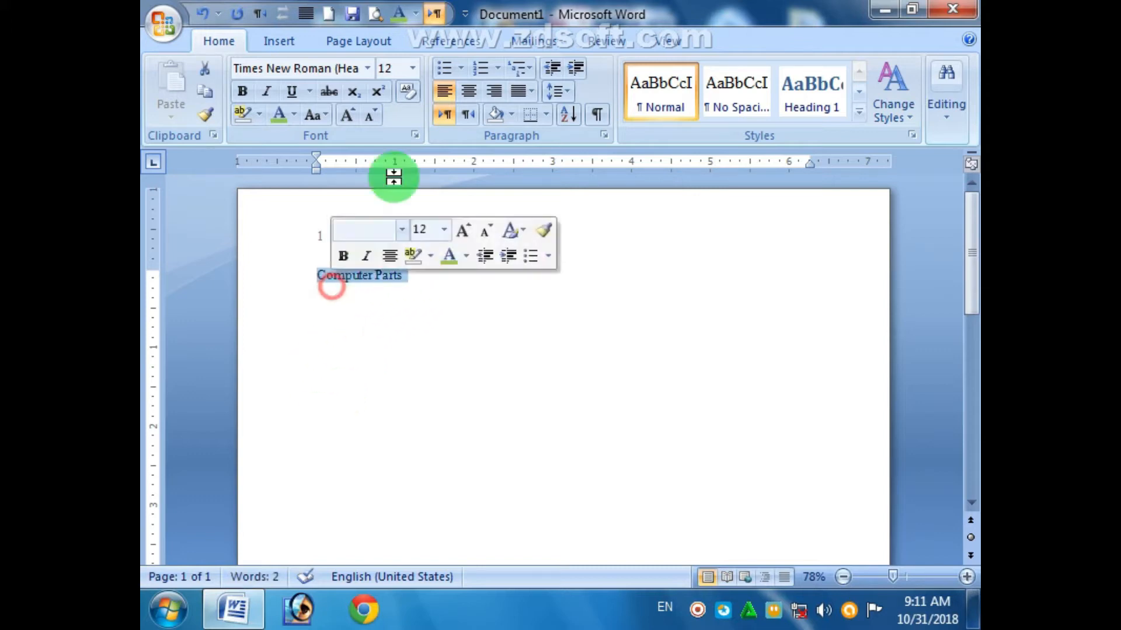
left_click(409, 69)
left_click(386, 250)
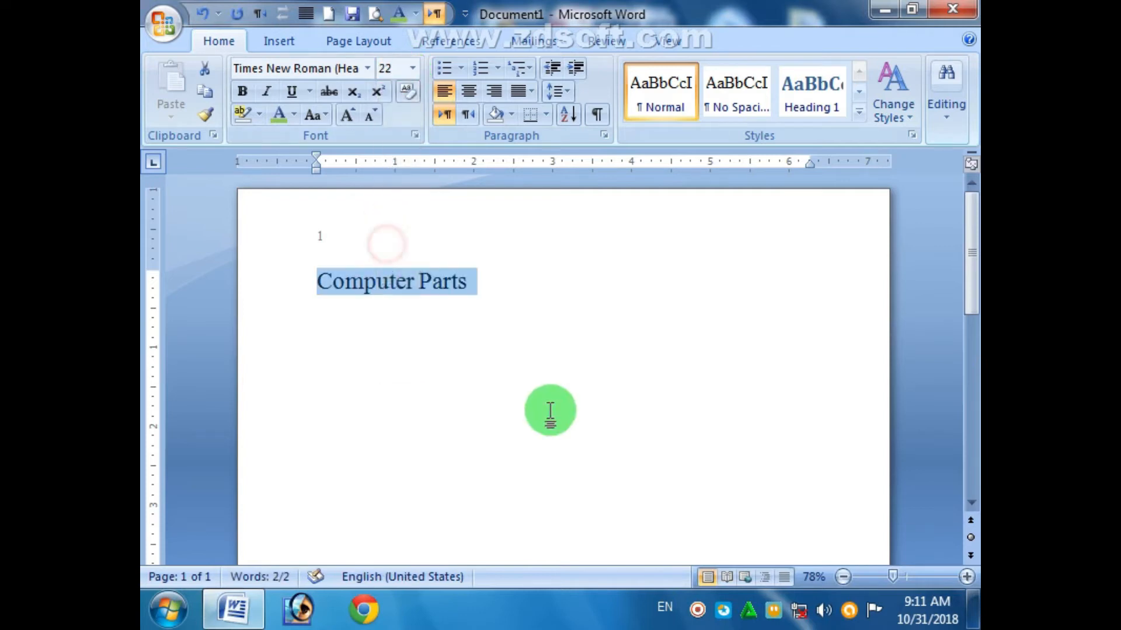
left_click(550, 410)
key("Return")
key("Return")
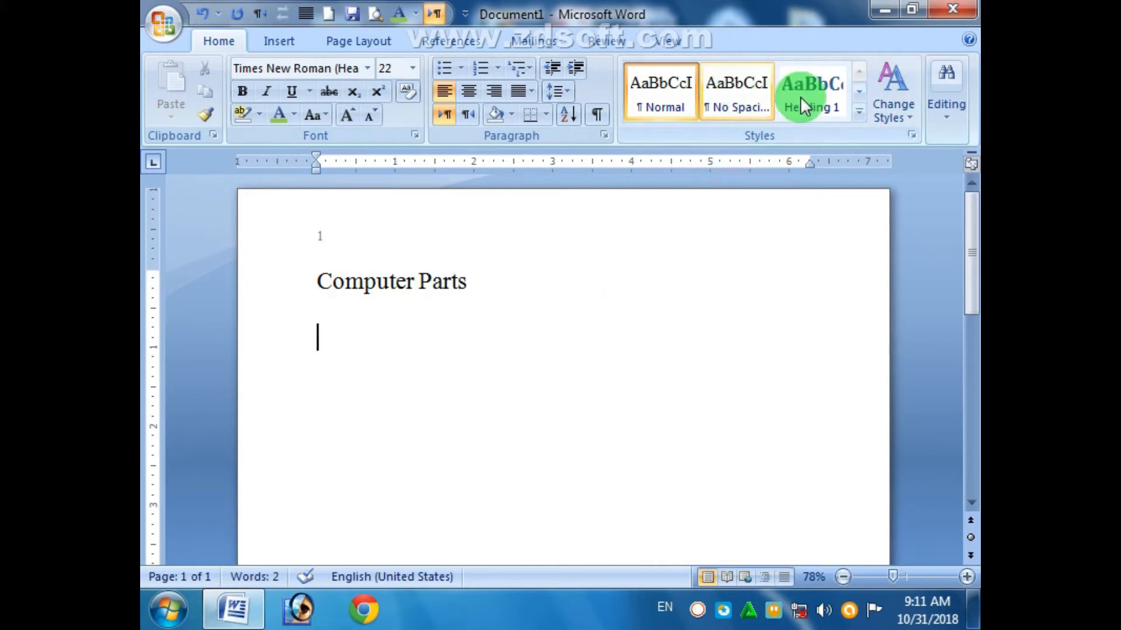
left_click(859, 114)
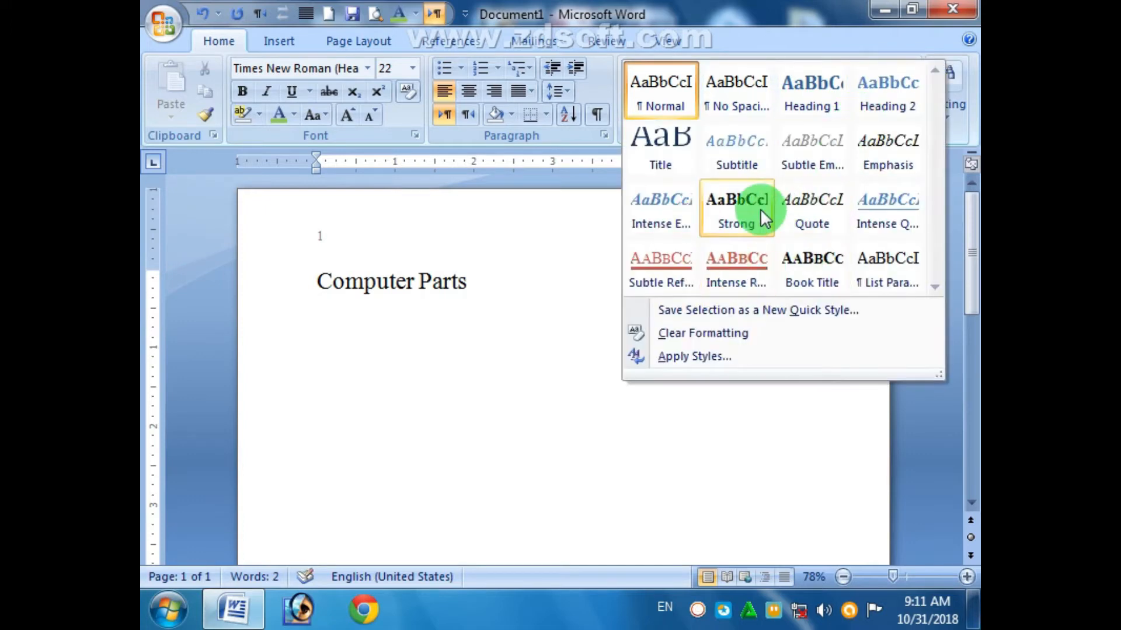
left_click(357, 403)
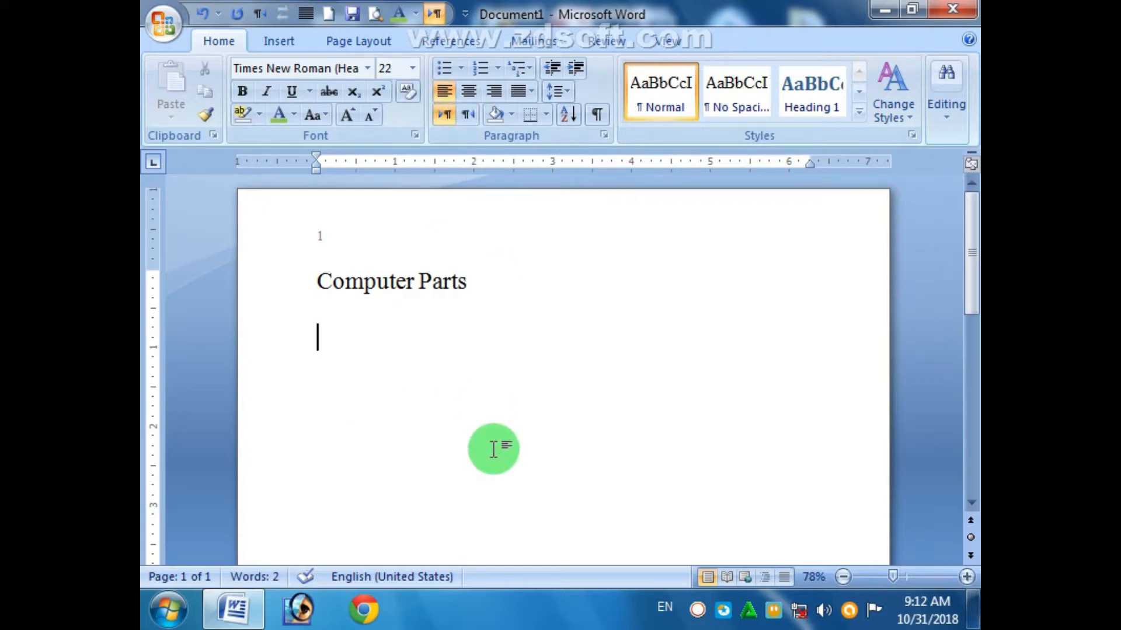
- Type 'Main Board', style it Heading 1, and start a Normal line beneath it
type("Main")
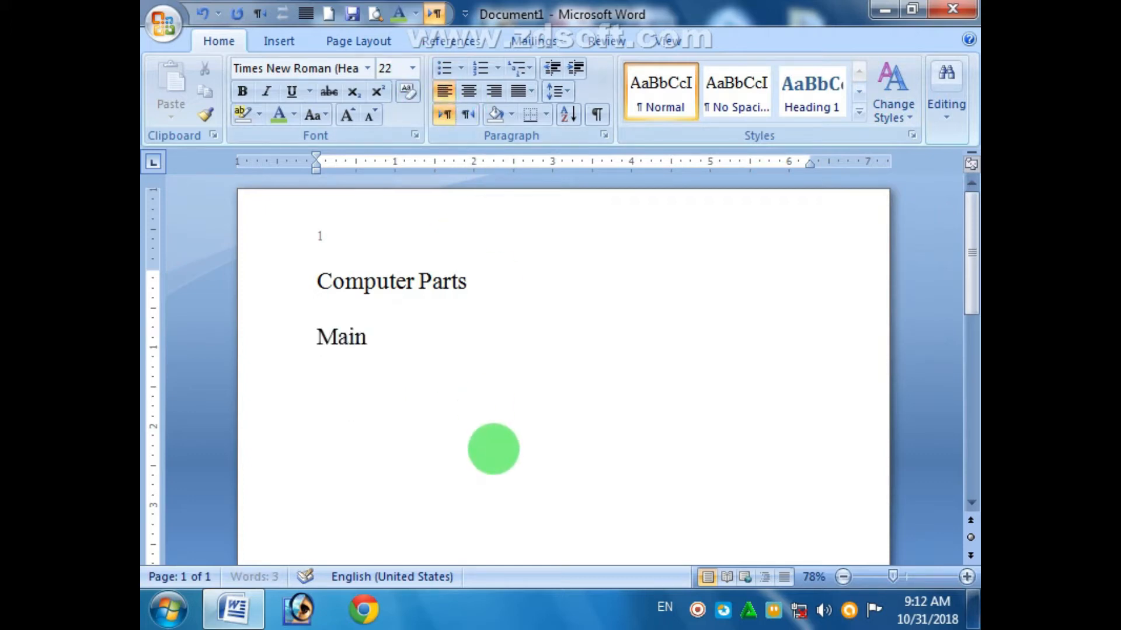
type(" Board")
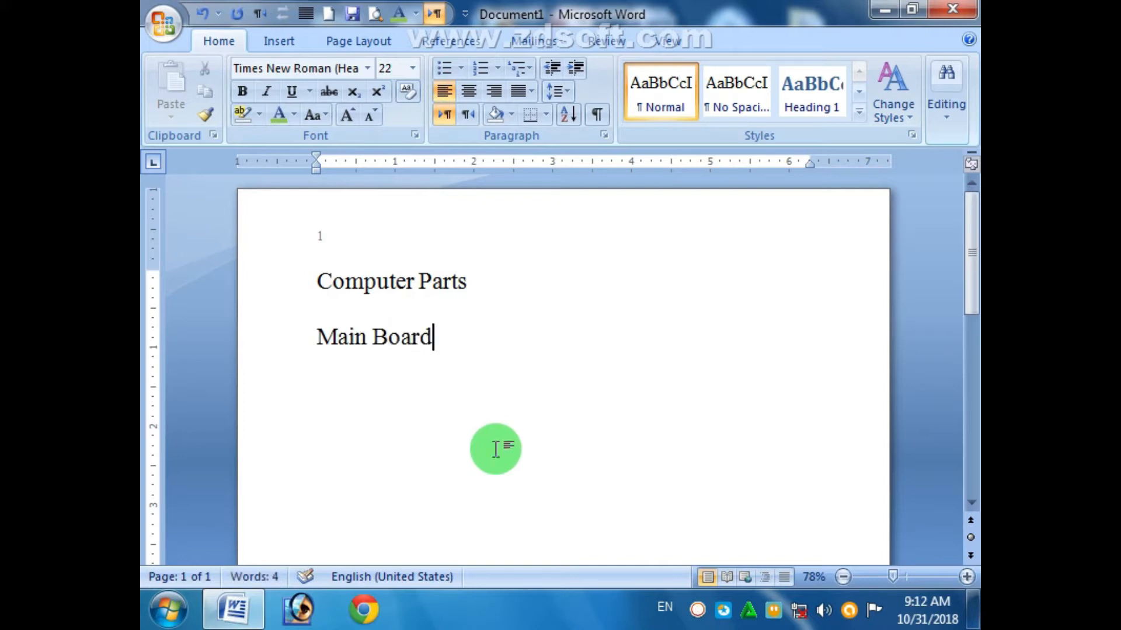
left_click_drag(467, 362, 348, 350)
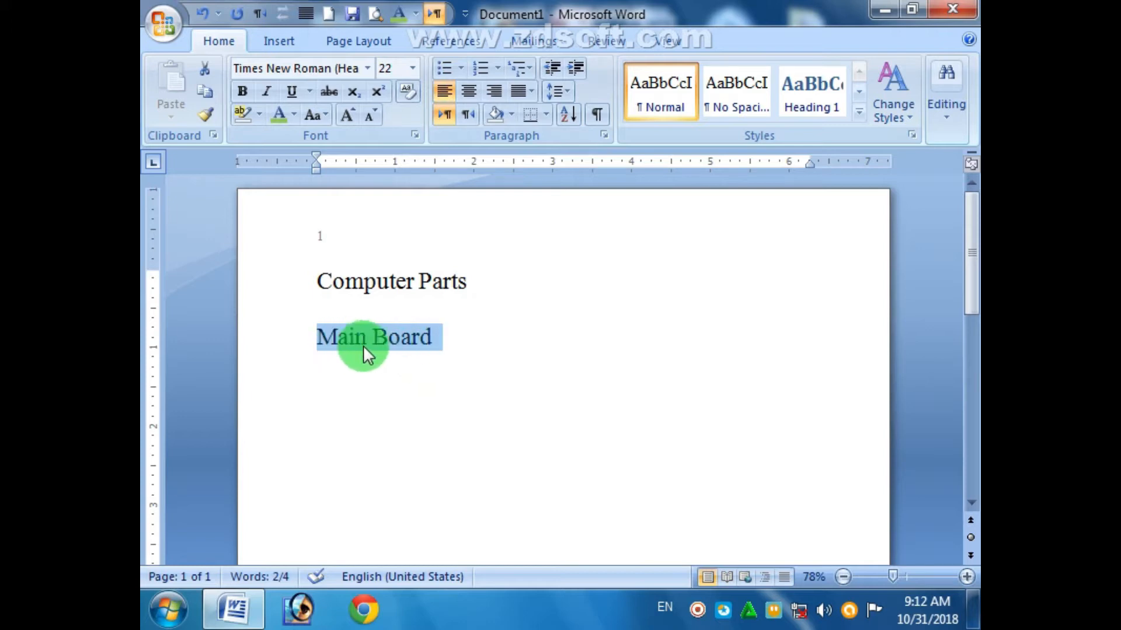
left_click(826, 105)
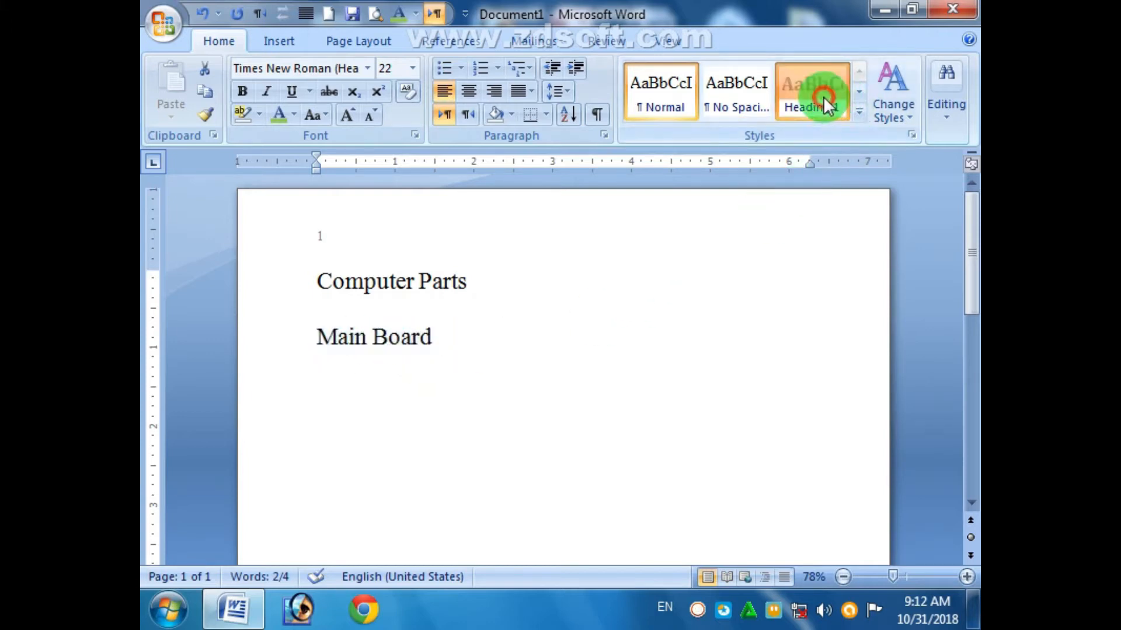
left_click(559, 451)
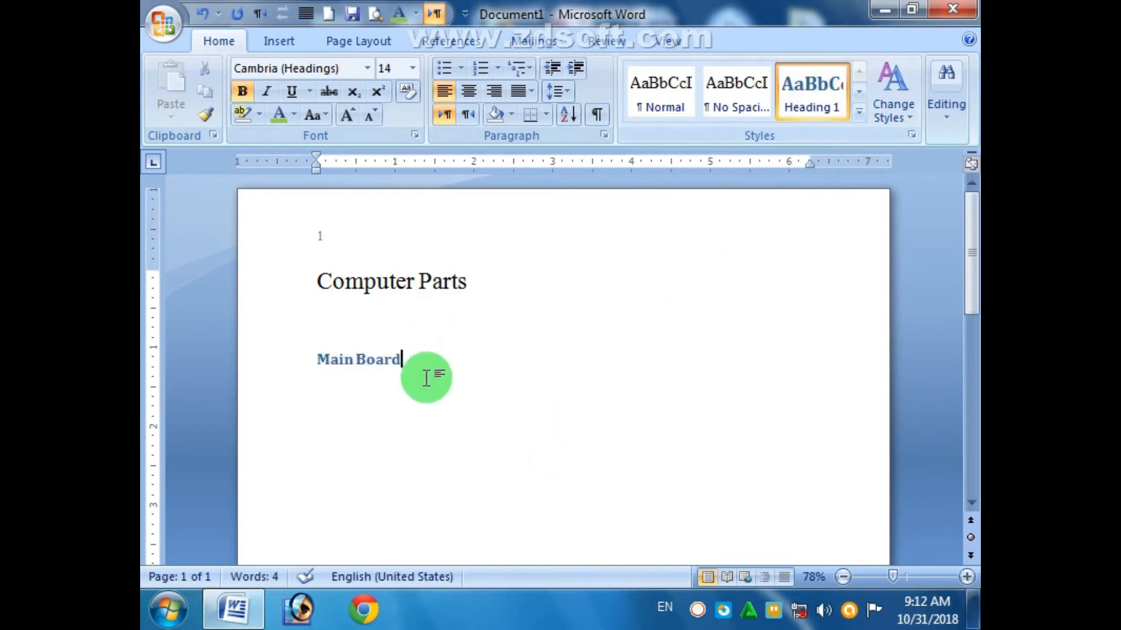
left_click(367, 362)
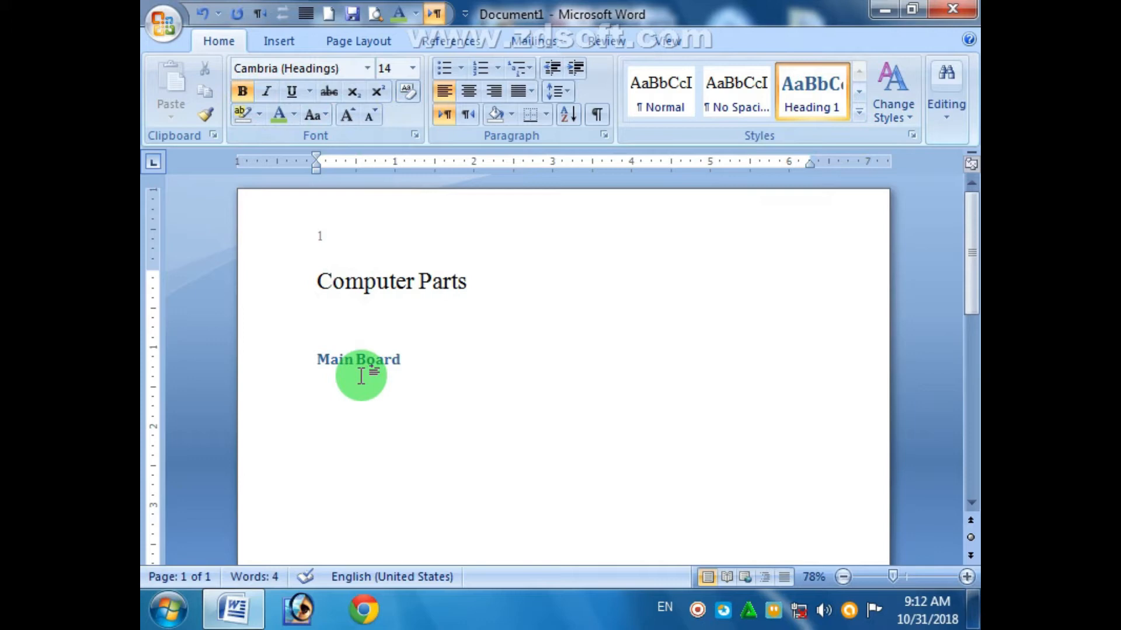
left_click(468, 360)
key("Return")
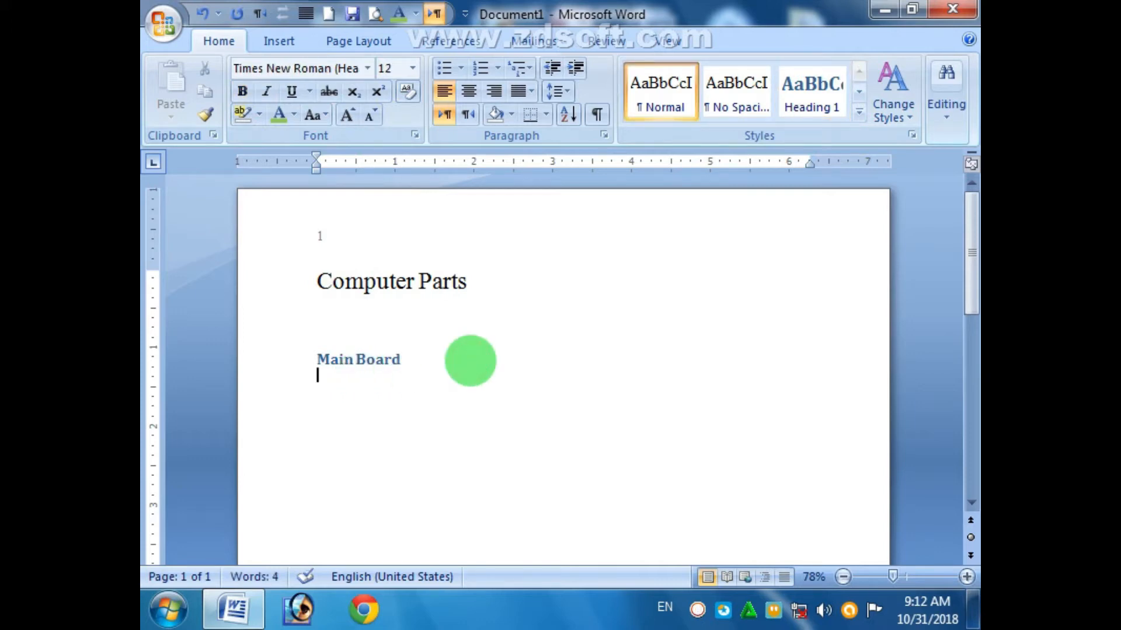
- Type a 'gh' filler paragraph under Main Board, copy it, and add a 'CPU' line
type("ghghghghghghghghghghghghghghghghghghghghghgh")
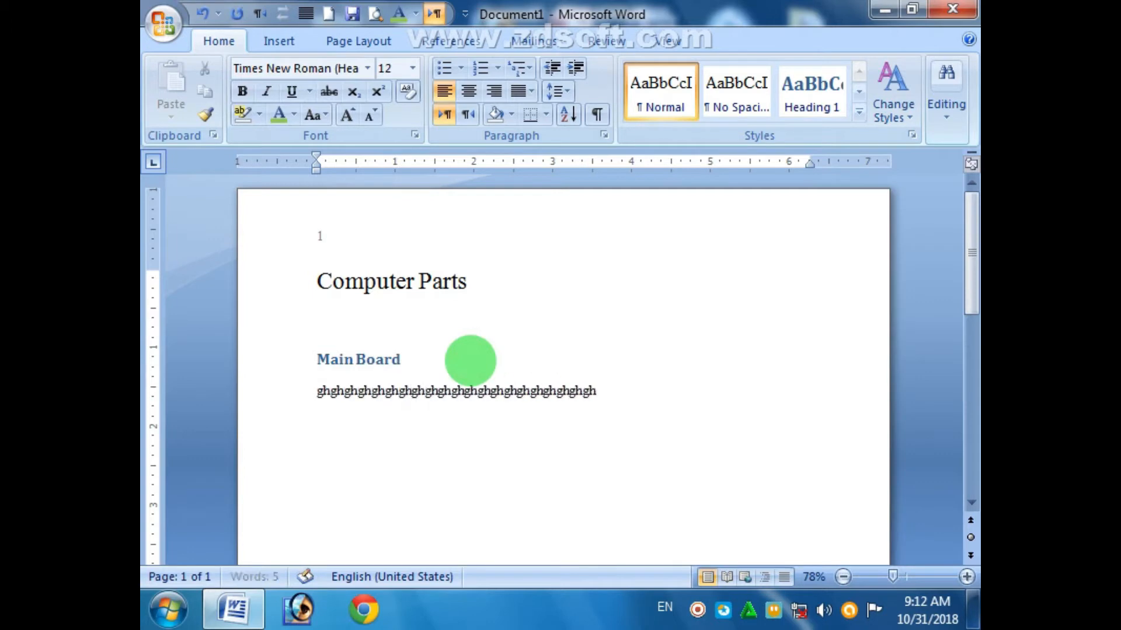
type("ghghghghghghghghghghghghghghghghghghghghghghghghghghghghghghghghghghghghghghghghghghghghghghghghghghghghghghghghghghghghghghghgh")
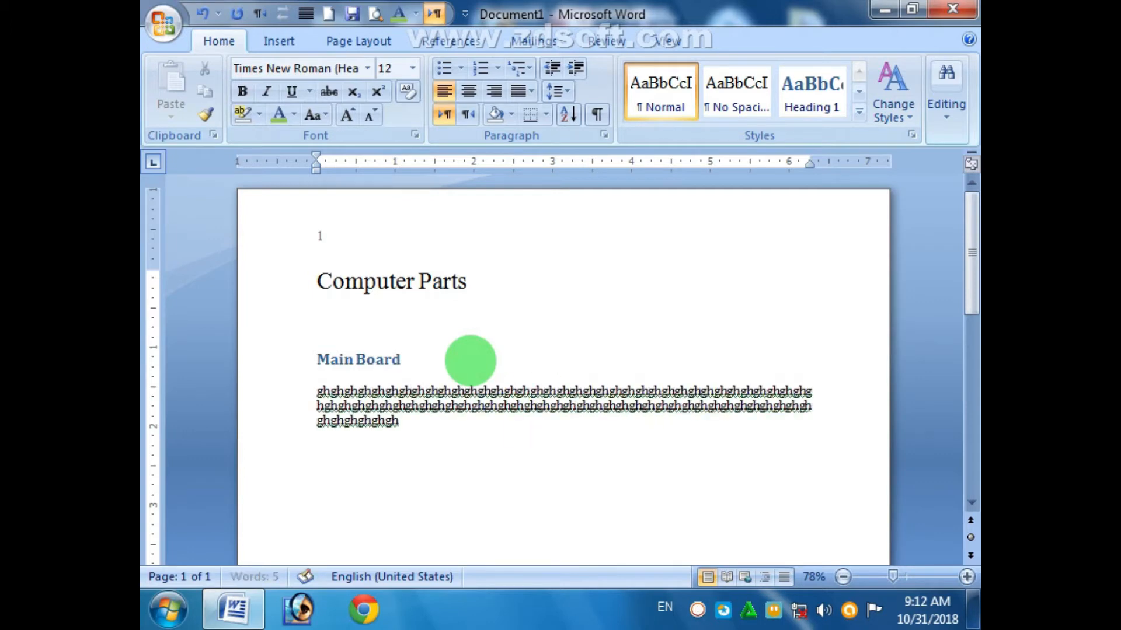
type("ghghghghghghghghghghghghghghghghghghghghghghghghghghghghghghghghghghghghghghghghghghghghghghghghghghghghghghghghghghghghghghghghghghghghghghghghghghghghghgh")
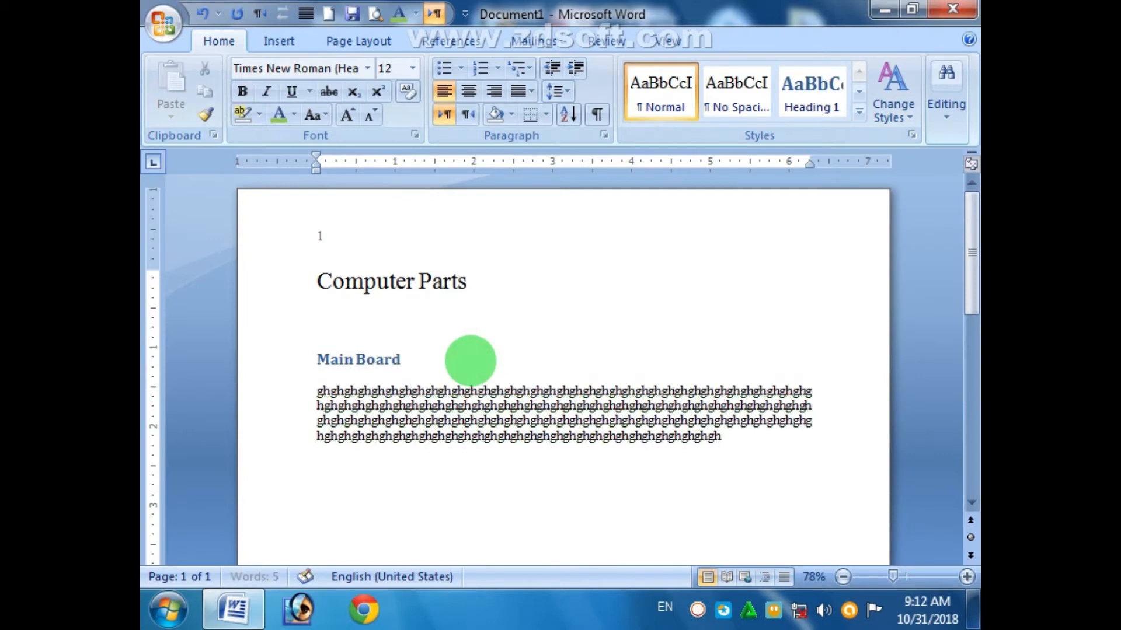
type("ghghghghghghghghghghghghghghghghghghghghghghghghghghghghghghghghghghghghghghghgh")
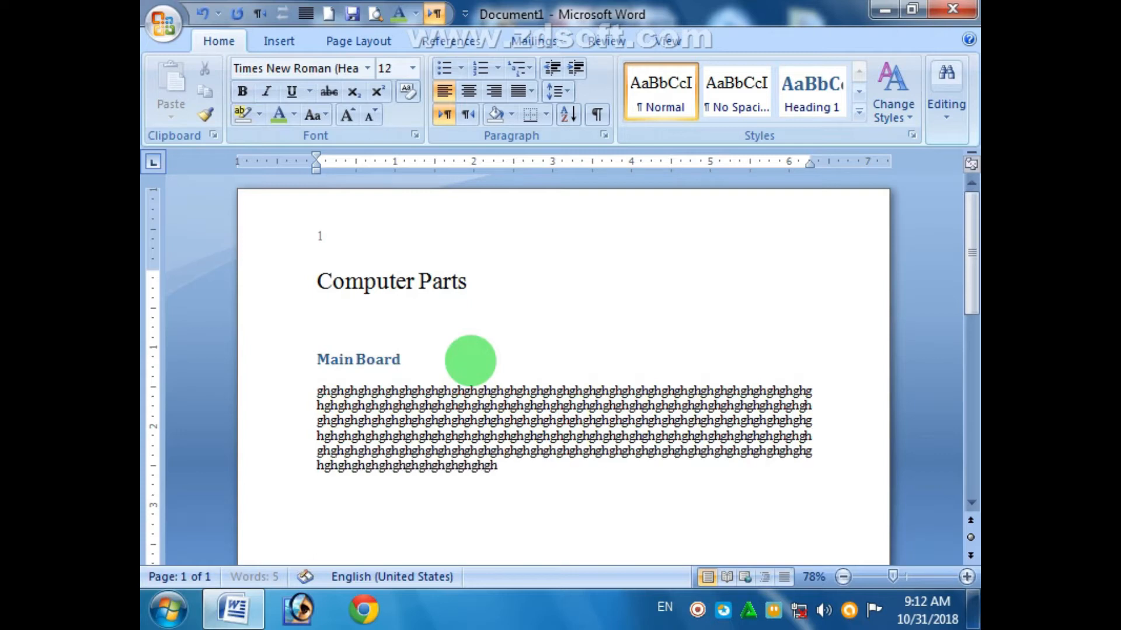
type("ghghghghghghghghghghghghghghghghghghghghghghghghghghghghghghghghghghghghghghghghghghghghghghghghghghghghghghghghghghghghghghghghghghghghghghghghghghghghgh")
left_click_drag(315, 392, 577, 492)
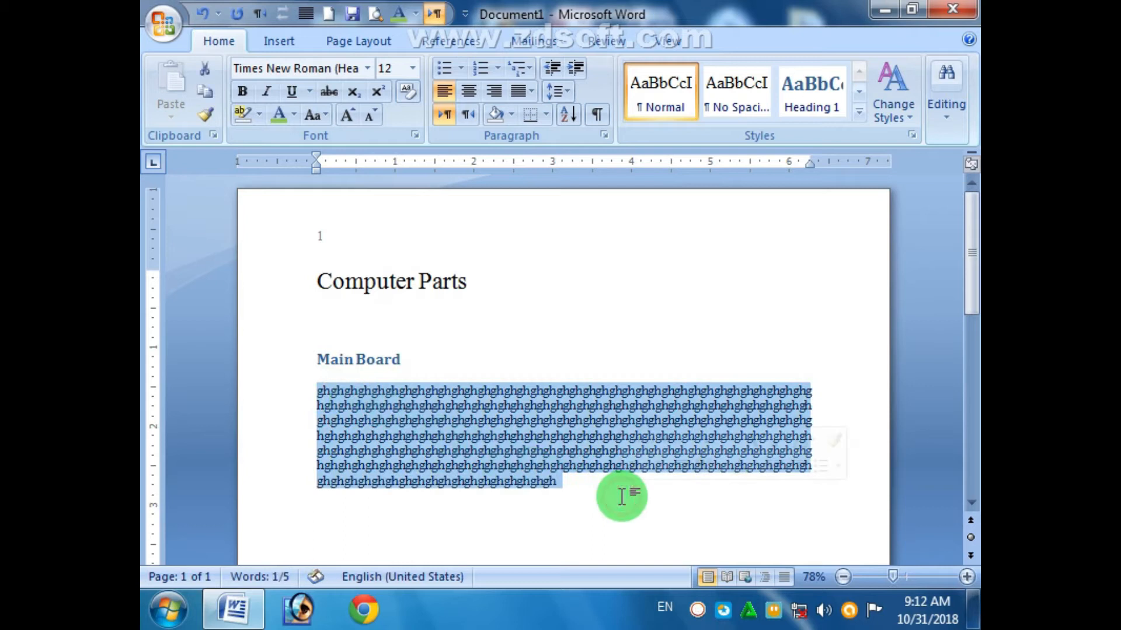
key("ctrl+c")
left_click(601, 496)
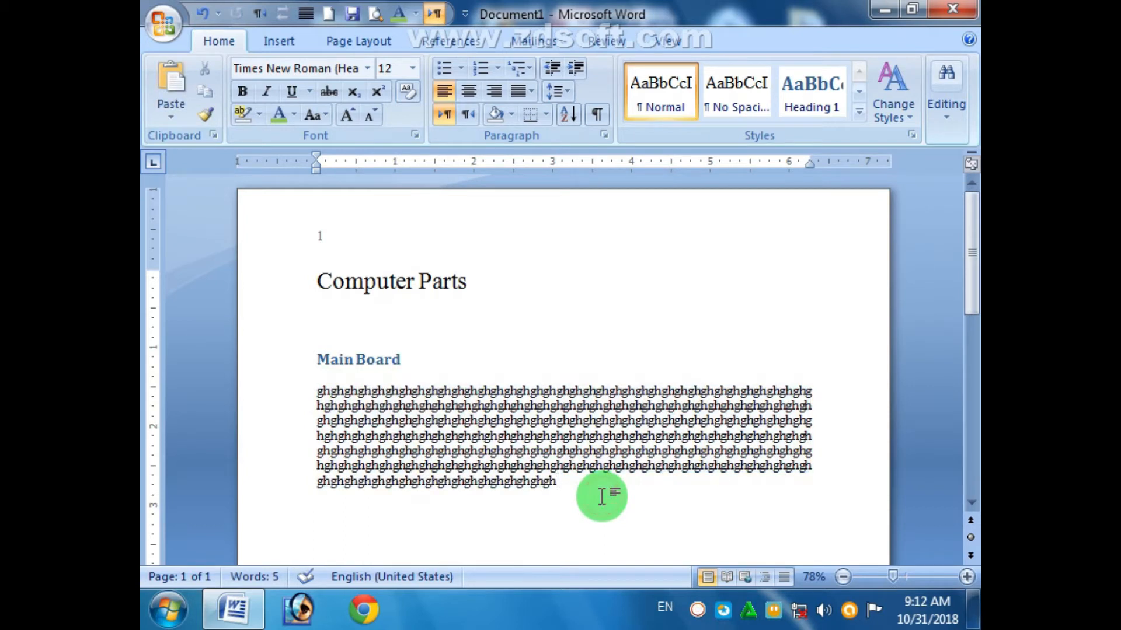
key("shift+F3")
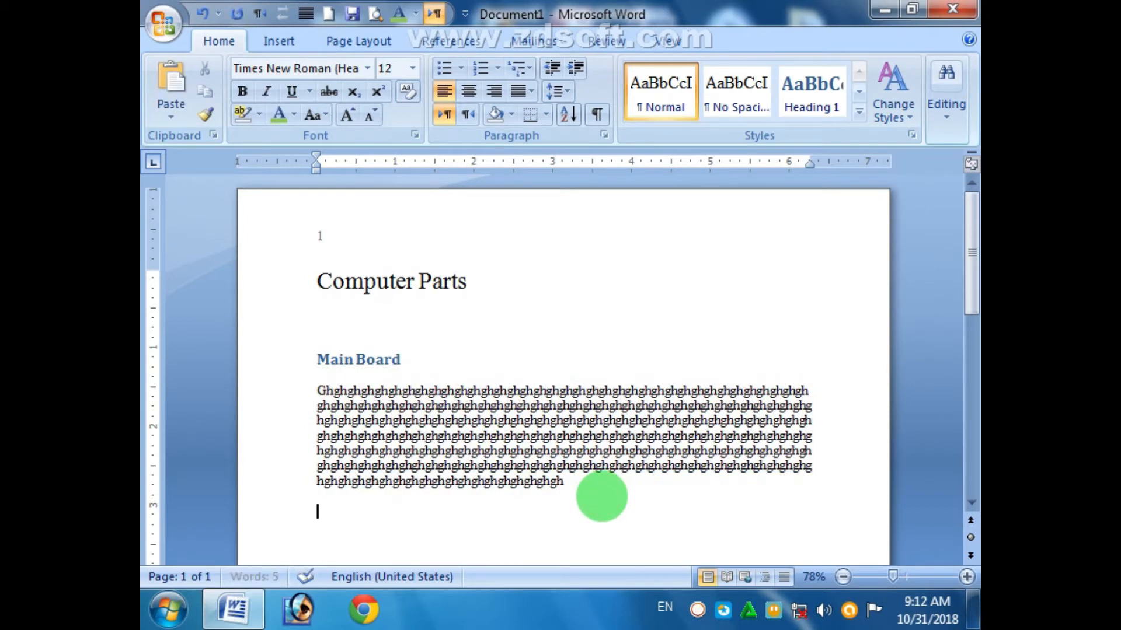
type("CPU")
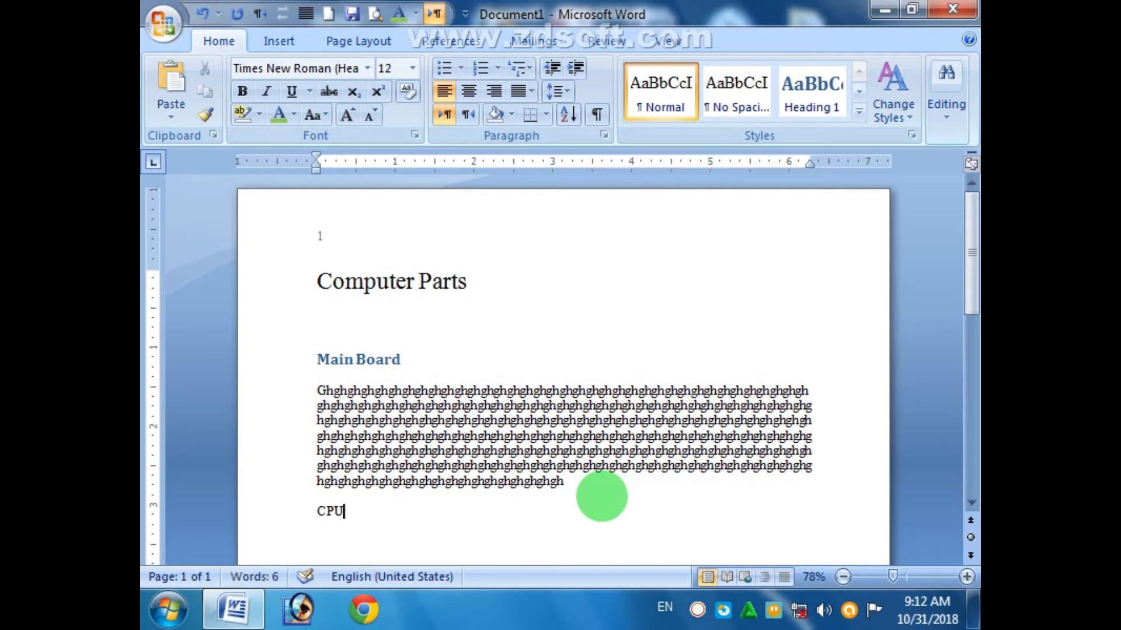
scroll(601, 497, "down", 8)
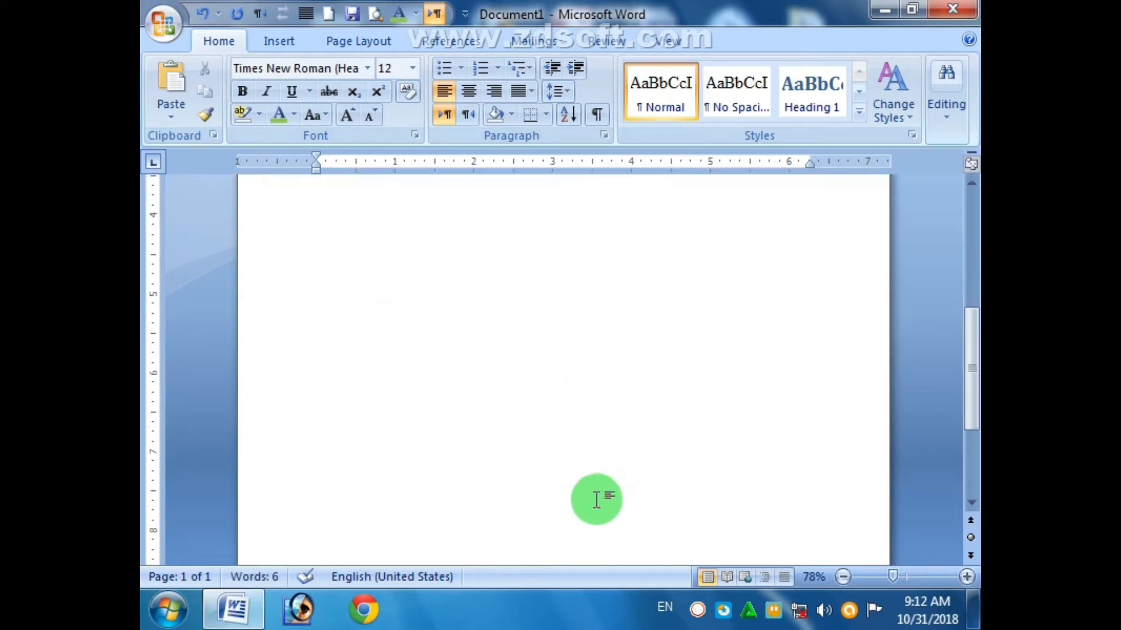
- Make CPU a Heading 1 and paste the filler paragraph beneath it
scroll(495, 461, "up", 8)
left_click(314, 512)
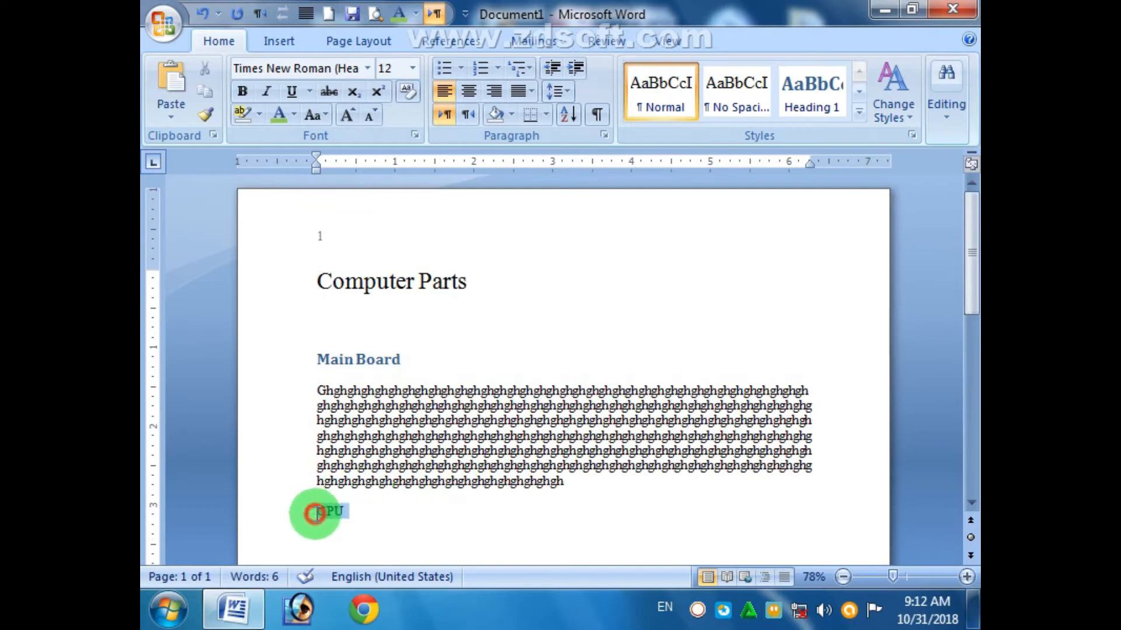
left_click(813, 97)
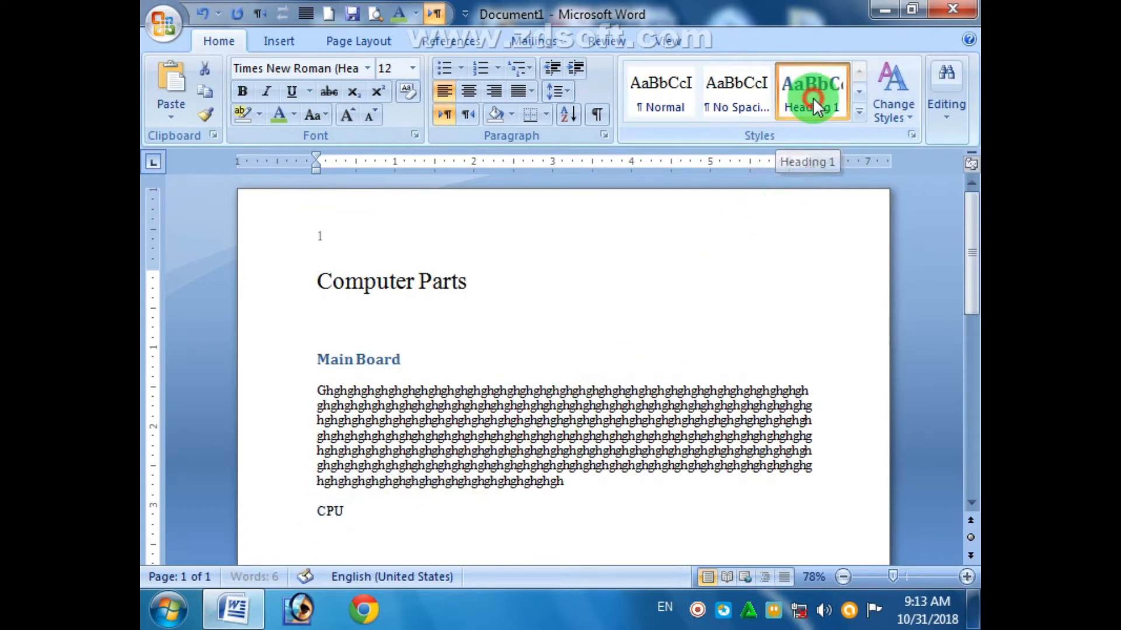
scroll(971, 503, "down", 5)
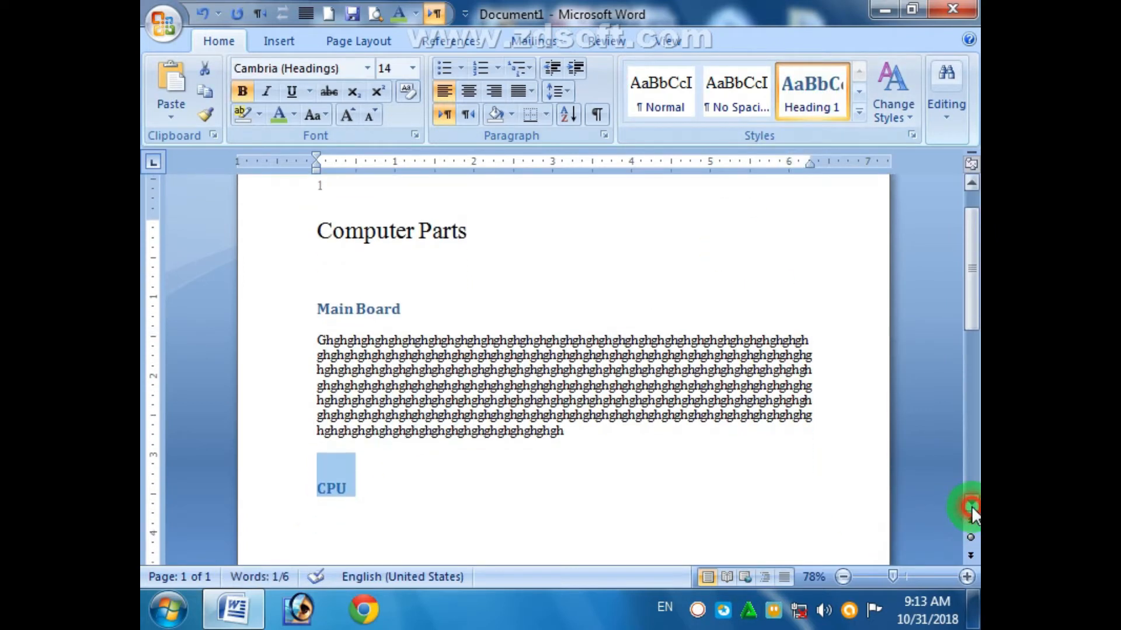
left_click(347, 408)
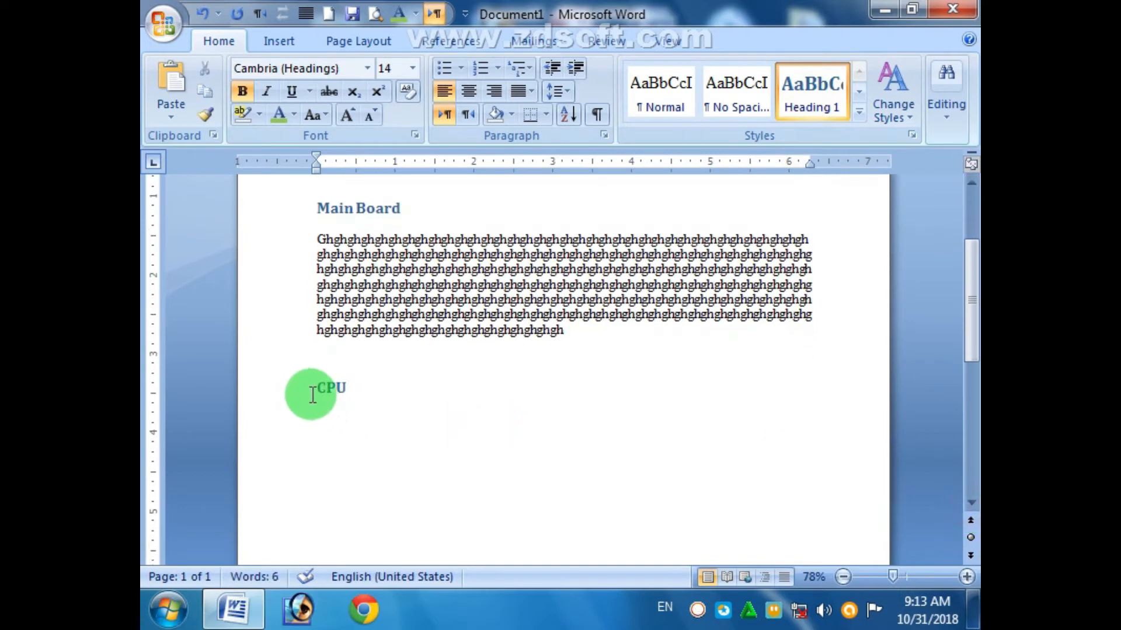
key("Return")
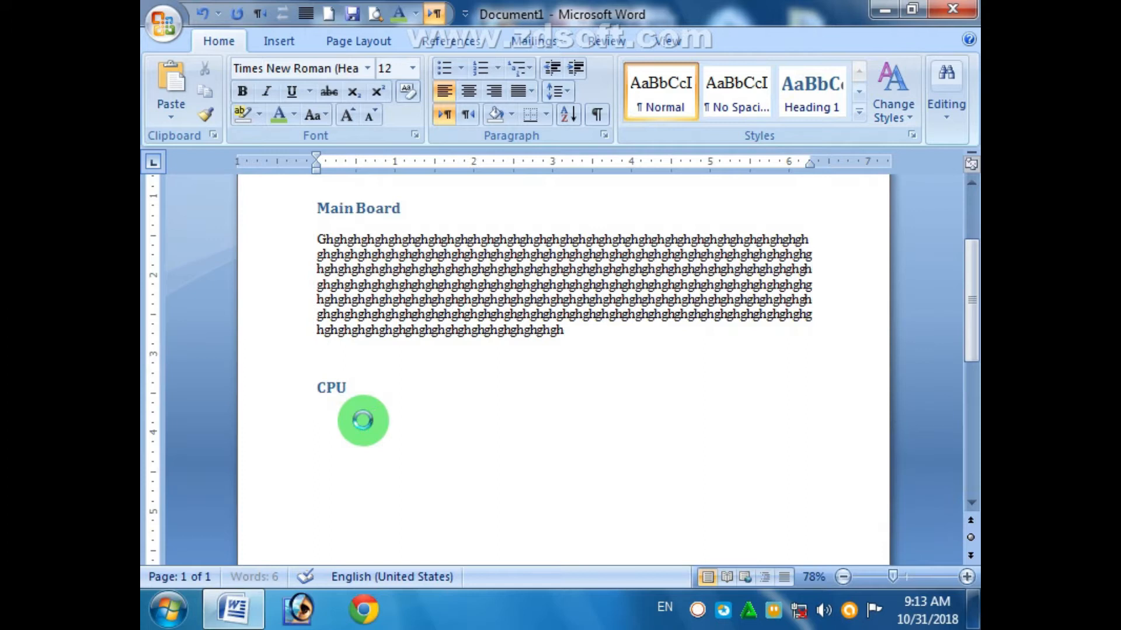
key("ctrl+v")
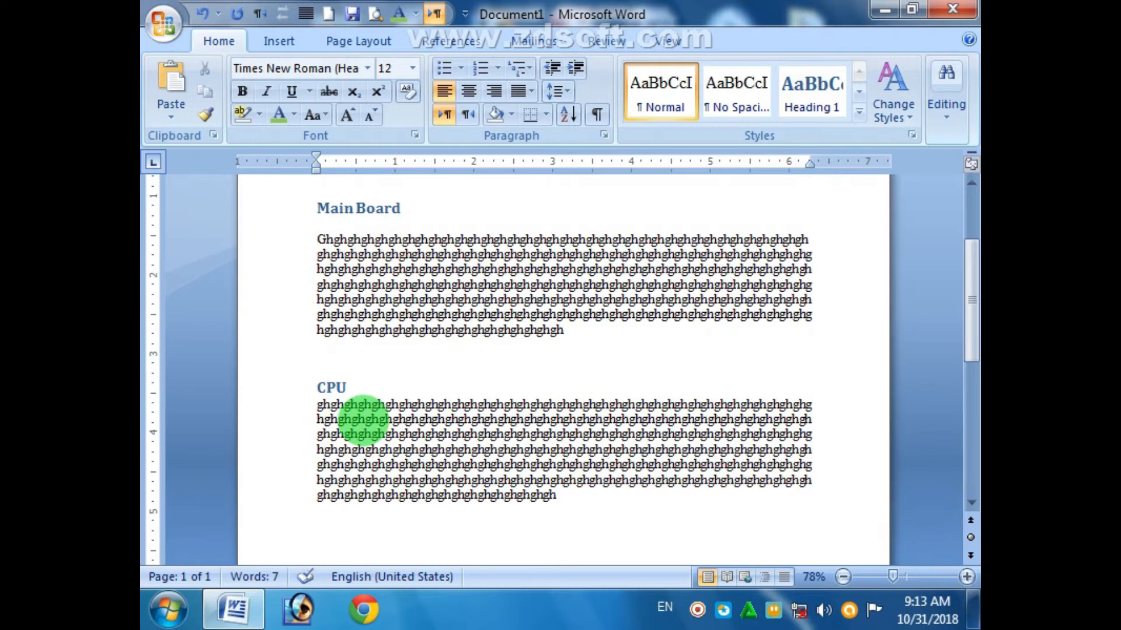
- Add a RAM line as Heading 1 and paste the filler paragraph beneath it
type("RAM")
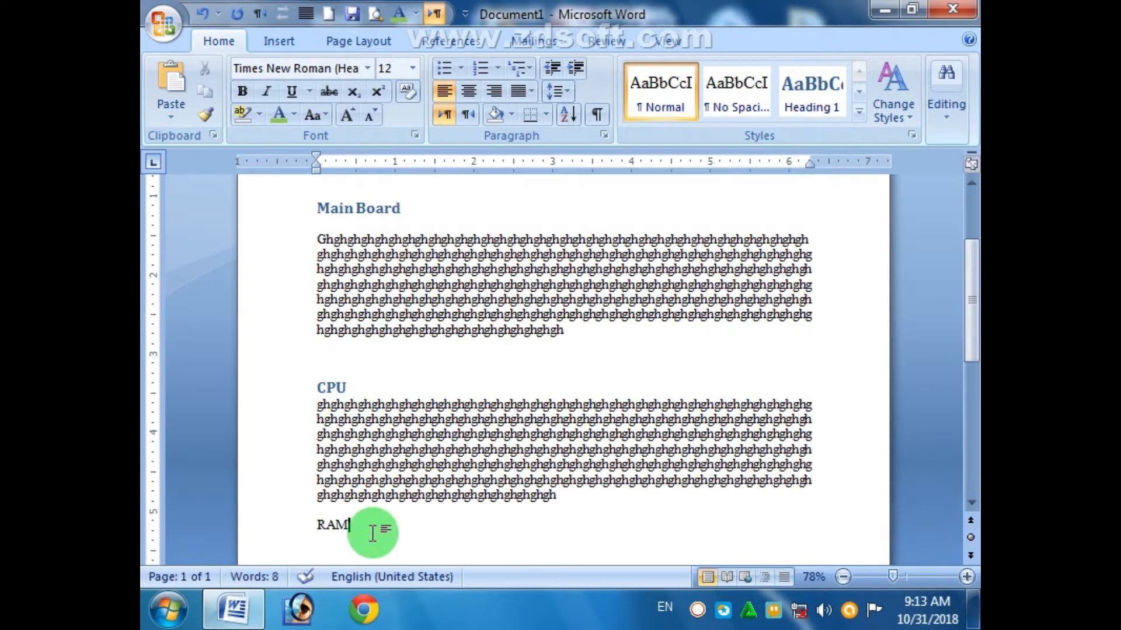
left_click(341, 523)
double_click(319, 524)
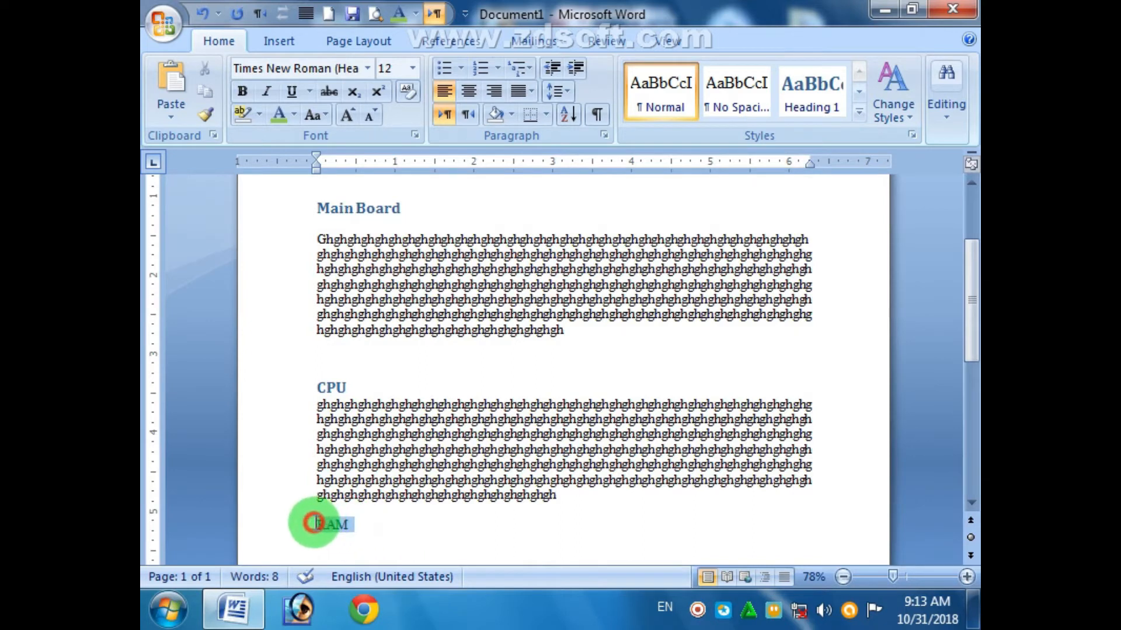
left_click(807, 96)
left_click(971, 492)
left_click_drag(973, 467, 972, 440)
left_click(380, 292)
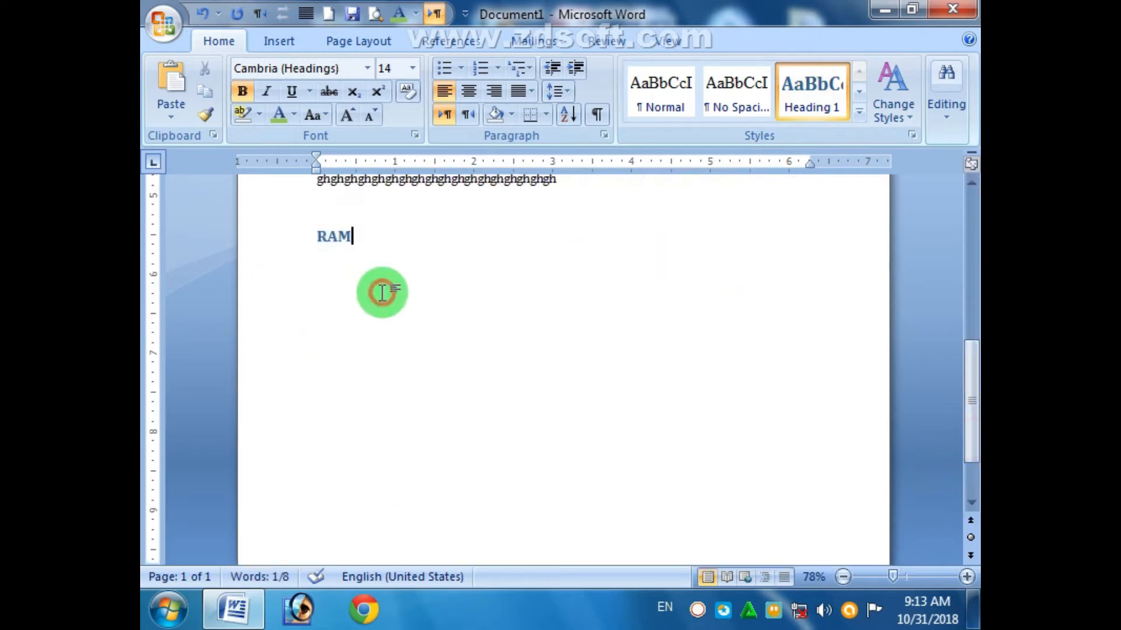
key("Return")
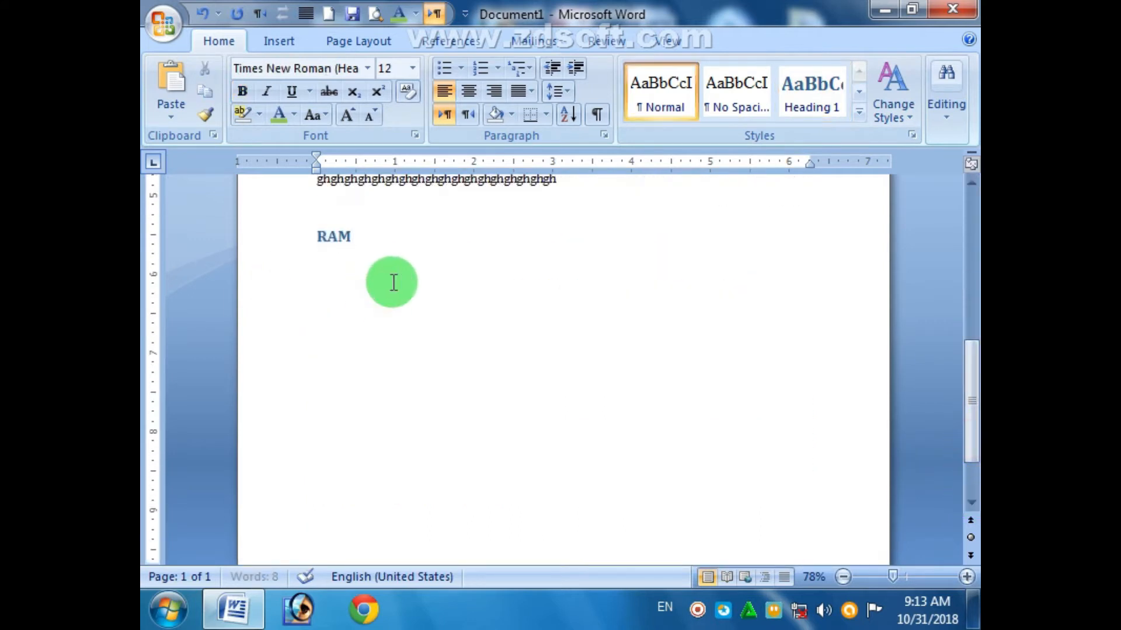
key("ctrl+v")
- Type a 'Types of RAM' line after the RAM paragraph and check the existing heading styles
key("Return")
type("T")
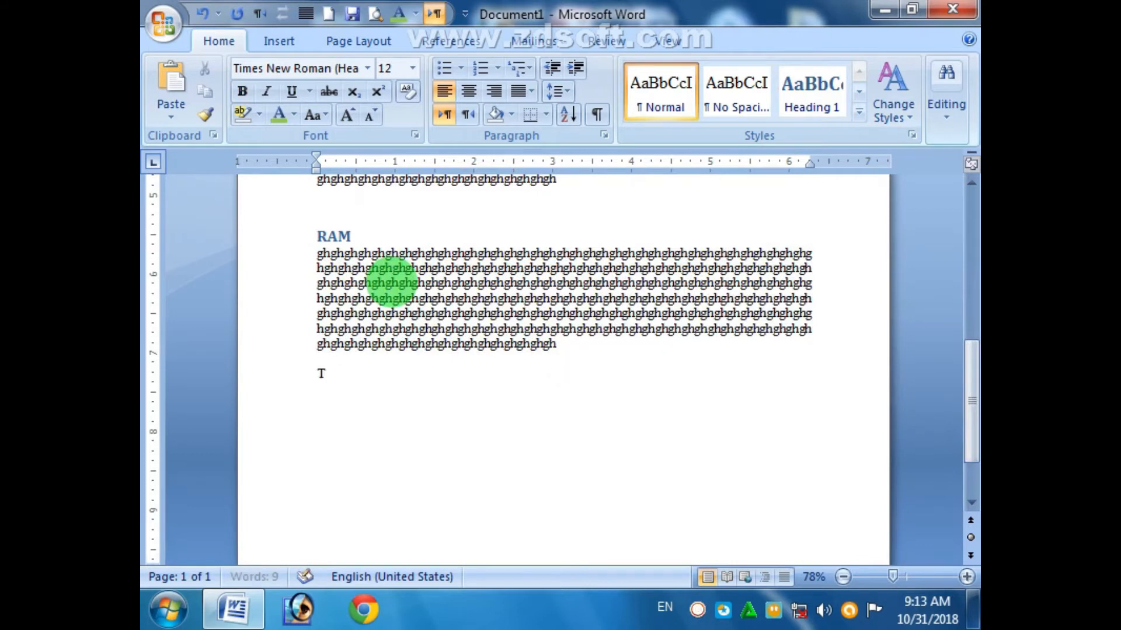
type("ypes o")
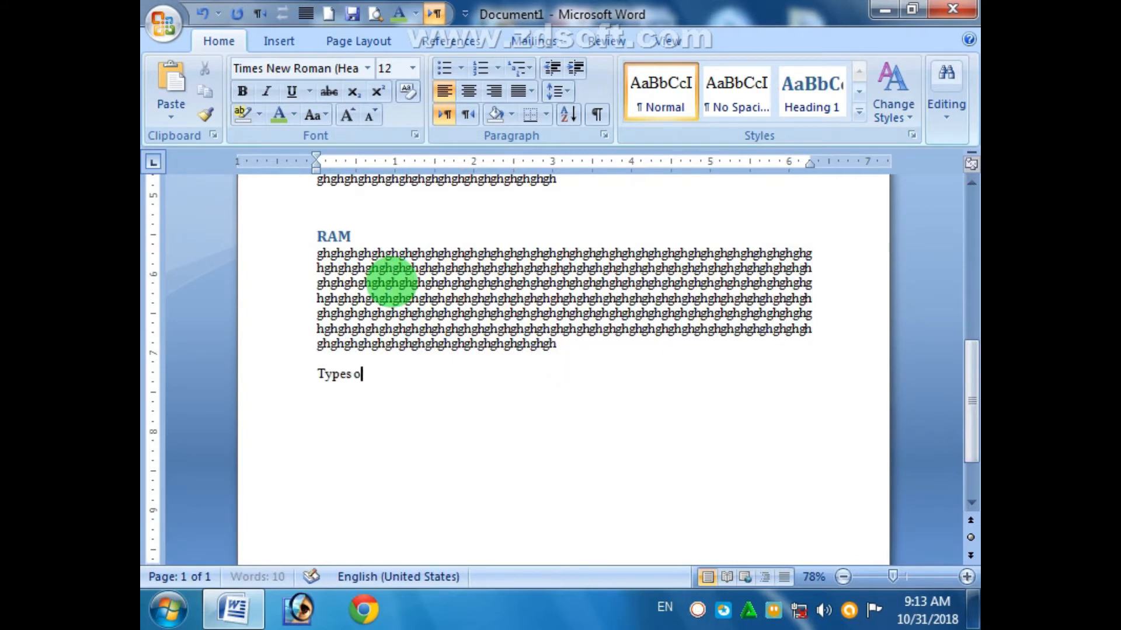
type("f RAM")
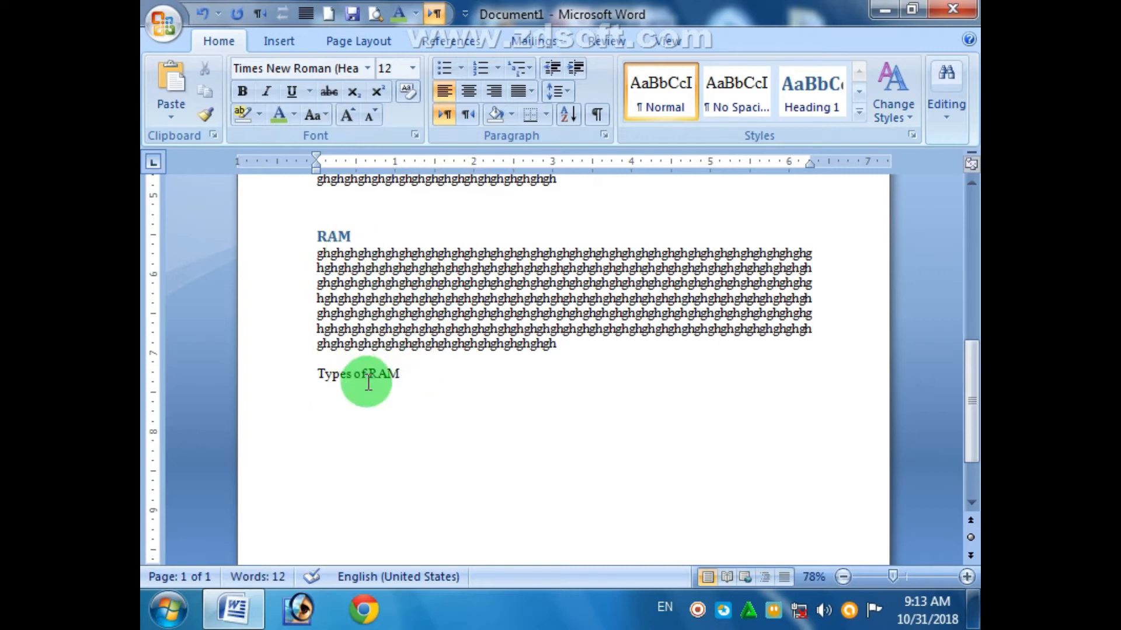
scroll(369, 385, "up", 10)
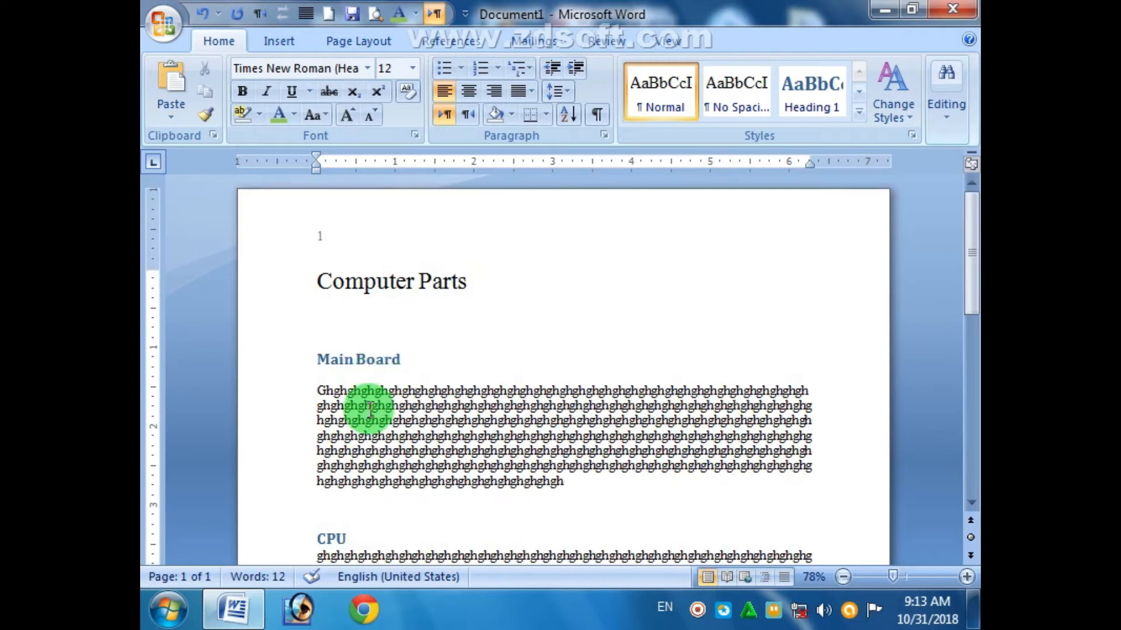
left_click(383, 358)
left_click(348, 537)
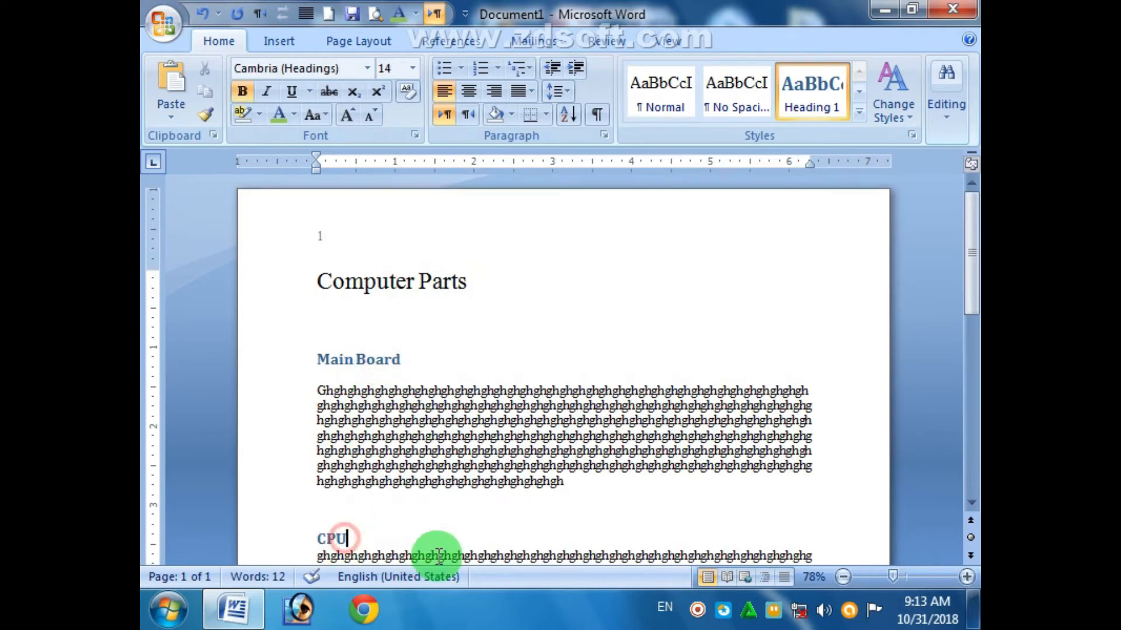
left_click_drag(968, 269, 968, 408)
- Style 'Types of RAM' as Heading 2 and paste the filler paragraph beneath it
left_click(468, 386)
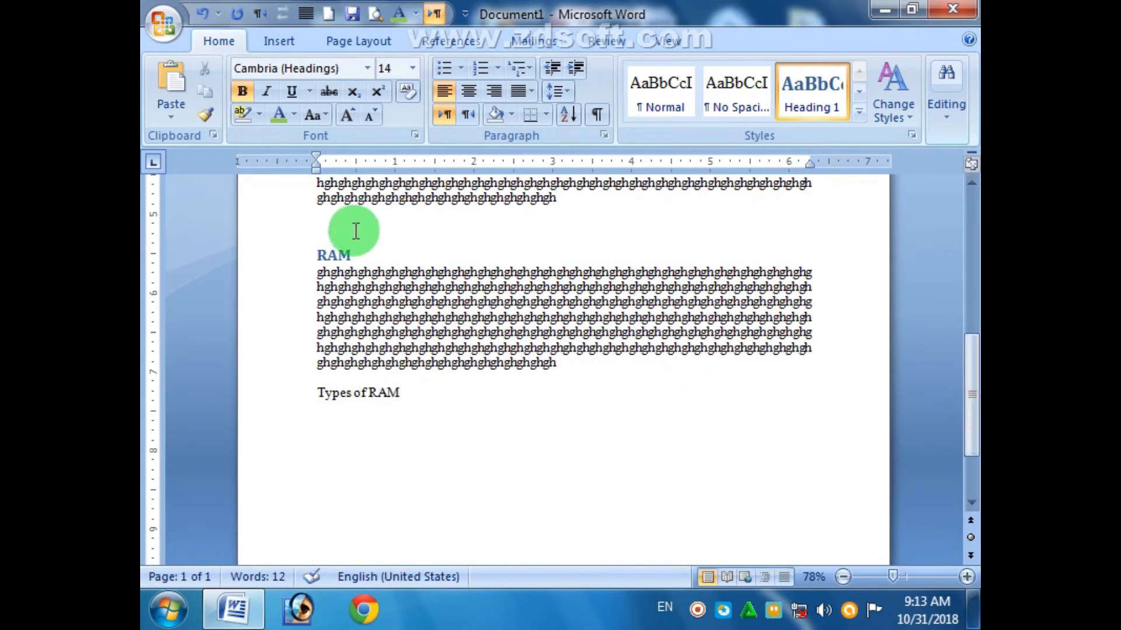
left_click(344, 407)
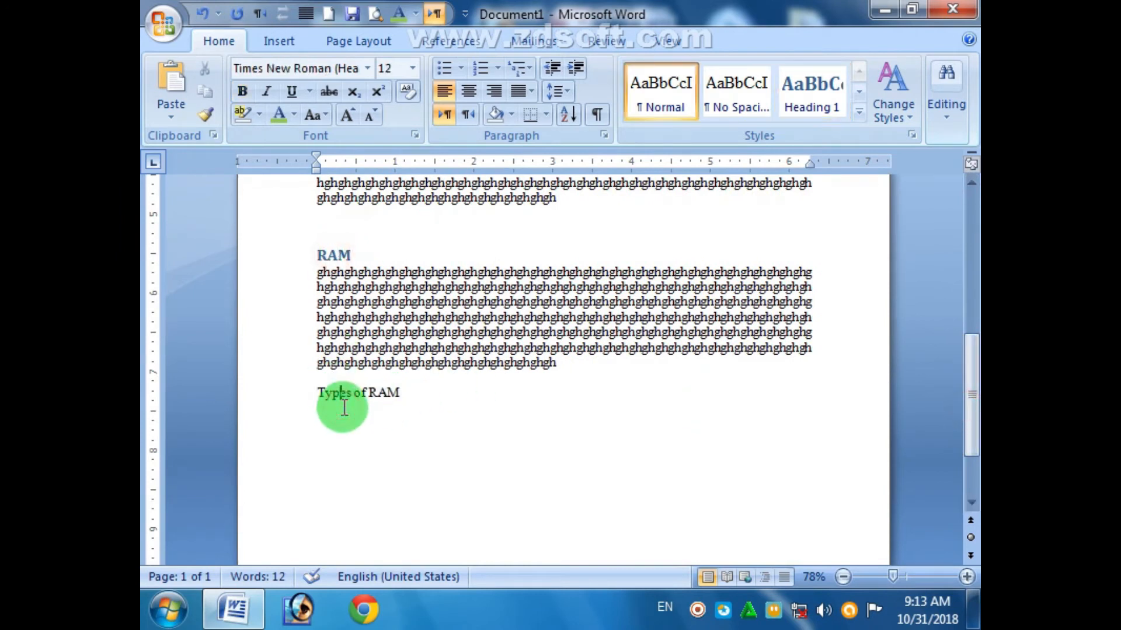
left_click_drag(400, 393, 313, 393)
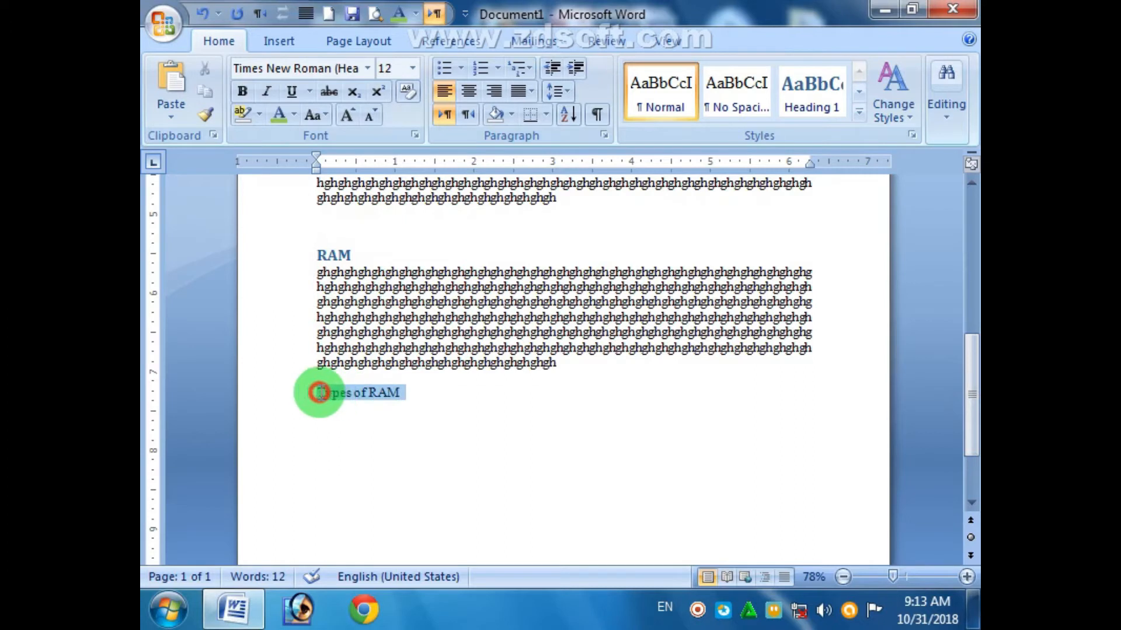
left_click(858, 112)
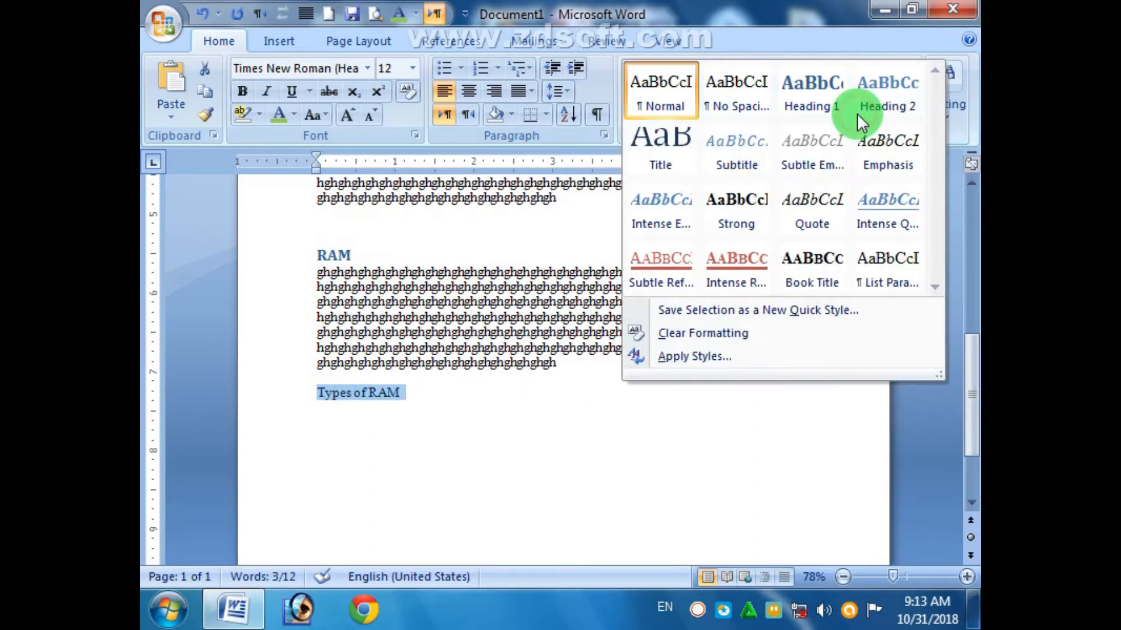
left_click(884, 99)
left_click(476, 396)
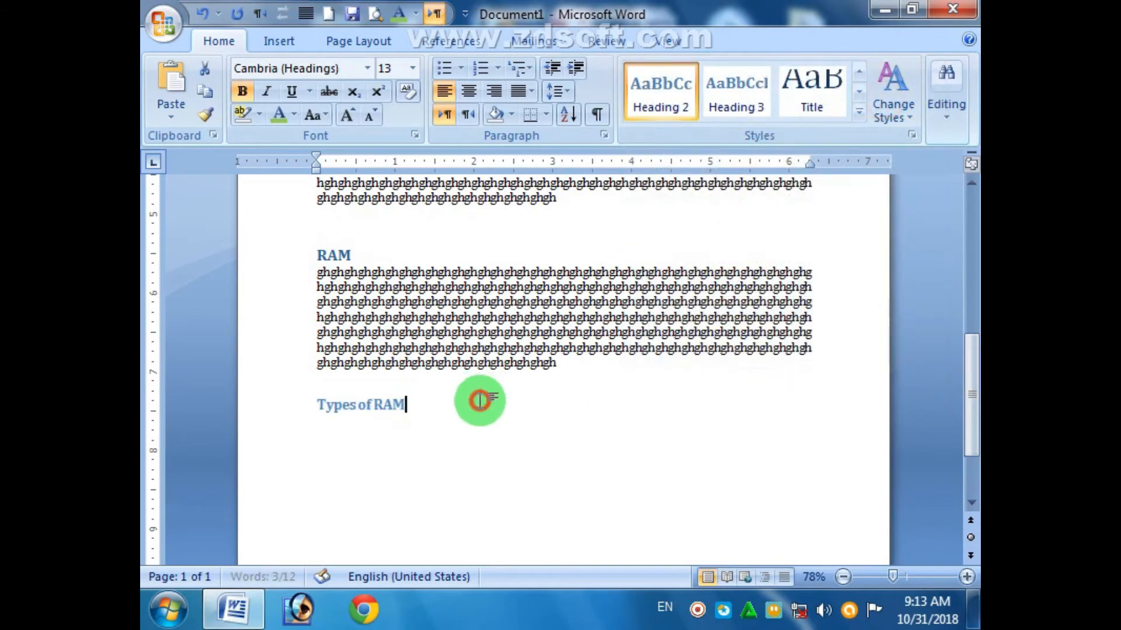
left_click(387, 408)
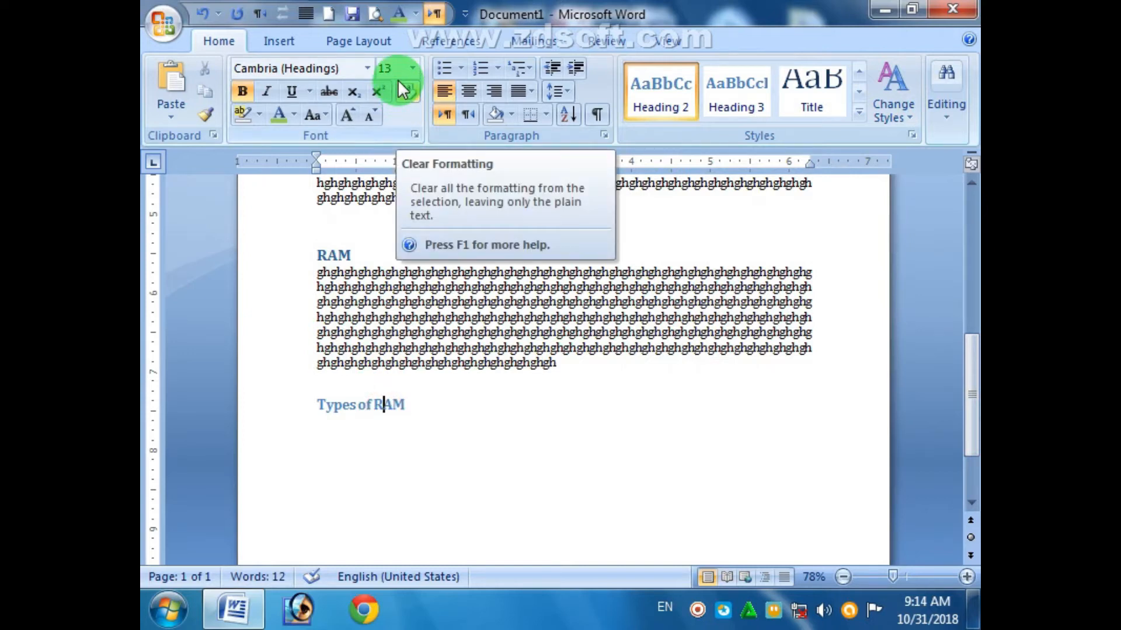
left_click(434, 415)
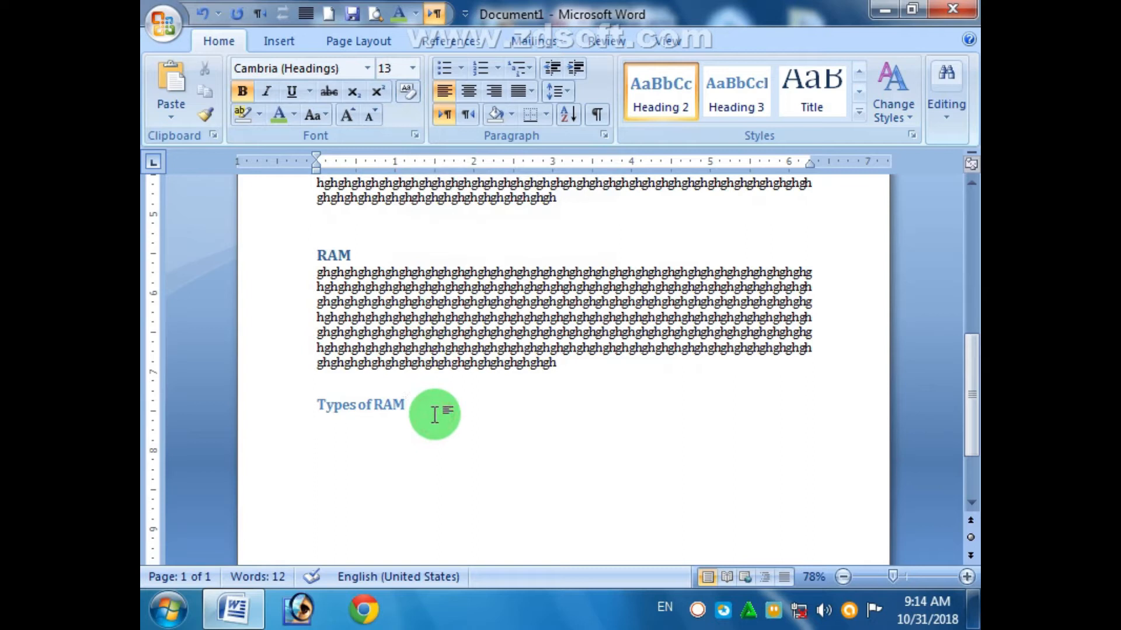
key("Return")
key("ctrl+v")
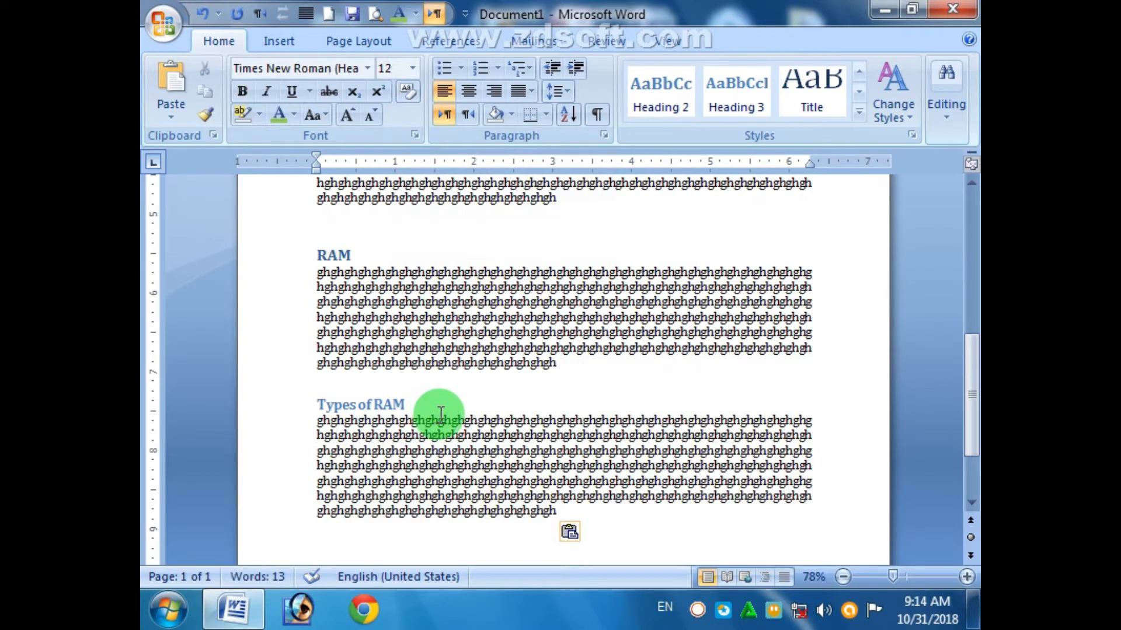
- Type SDR and DDR on separate lines, make both Heading 3, and start a line after DDR
left_click_drag(968, 371, 968, 405)
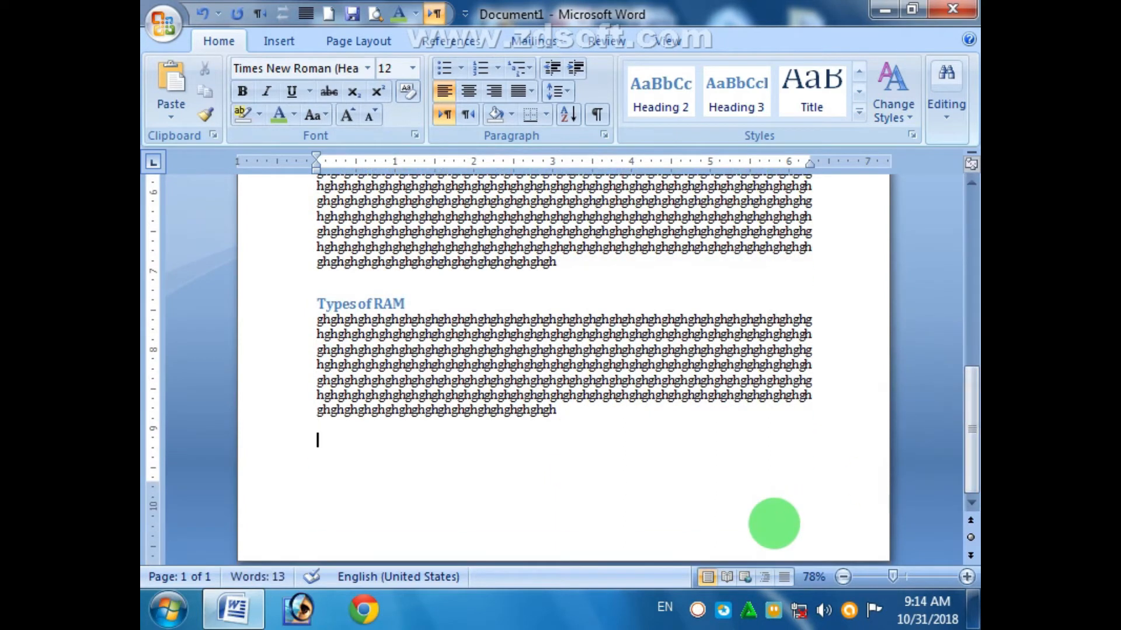
type("SDR")
key("Return")
type("DDR")
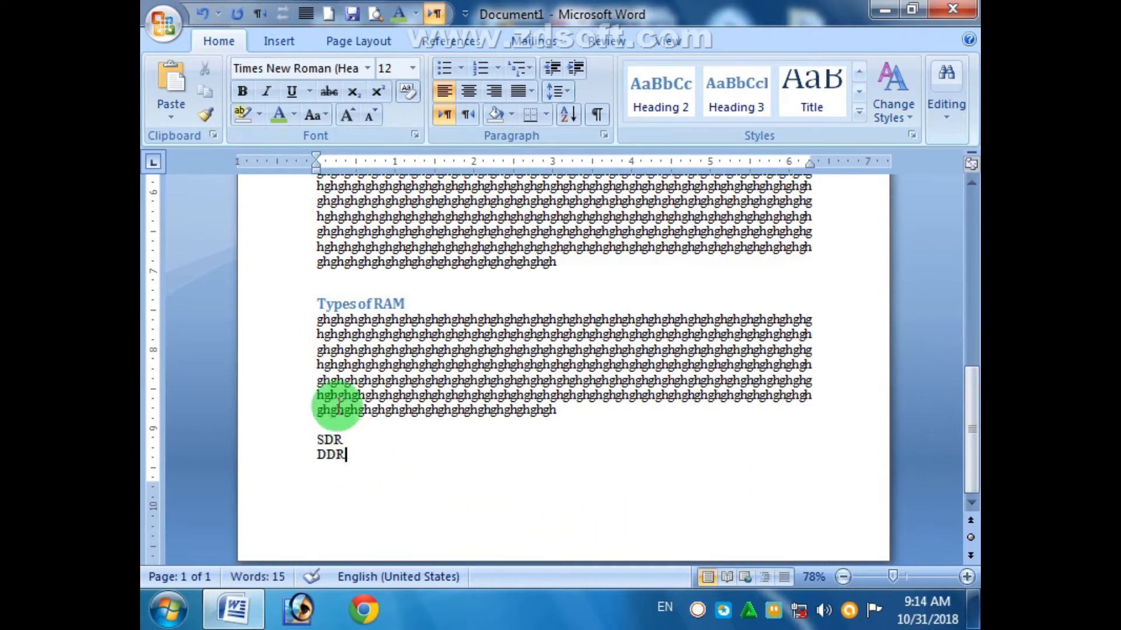
left_click(351, 304)
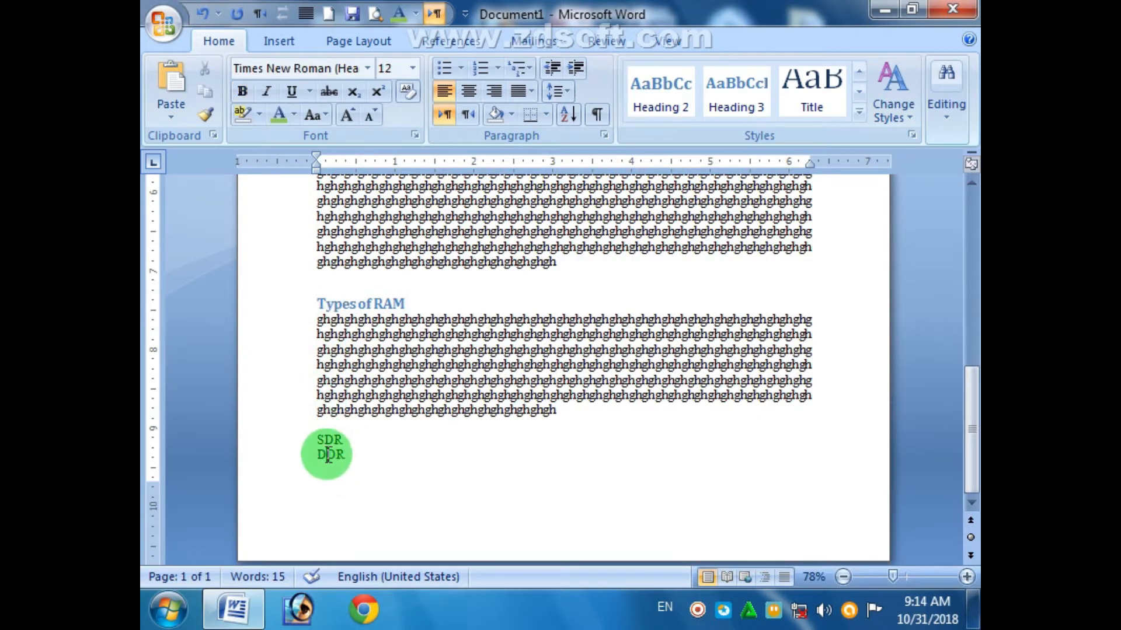
left_click_drag(322, 440, 368, 458)
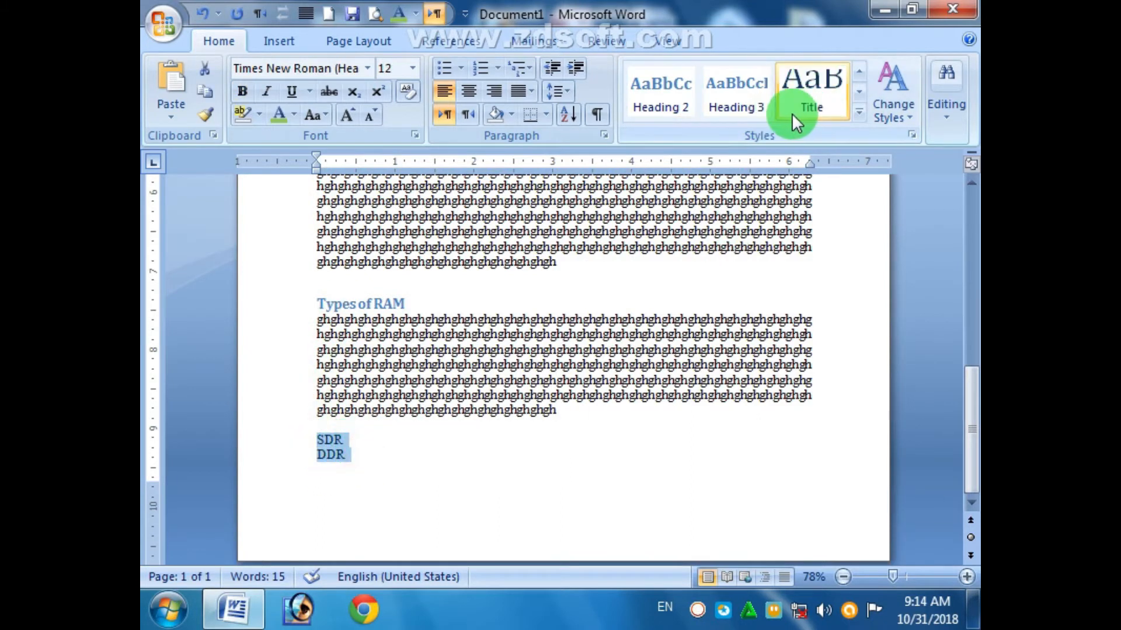
left_click(755, 107)
left_click(755, 106)
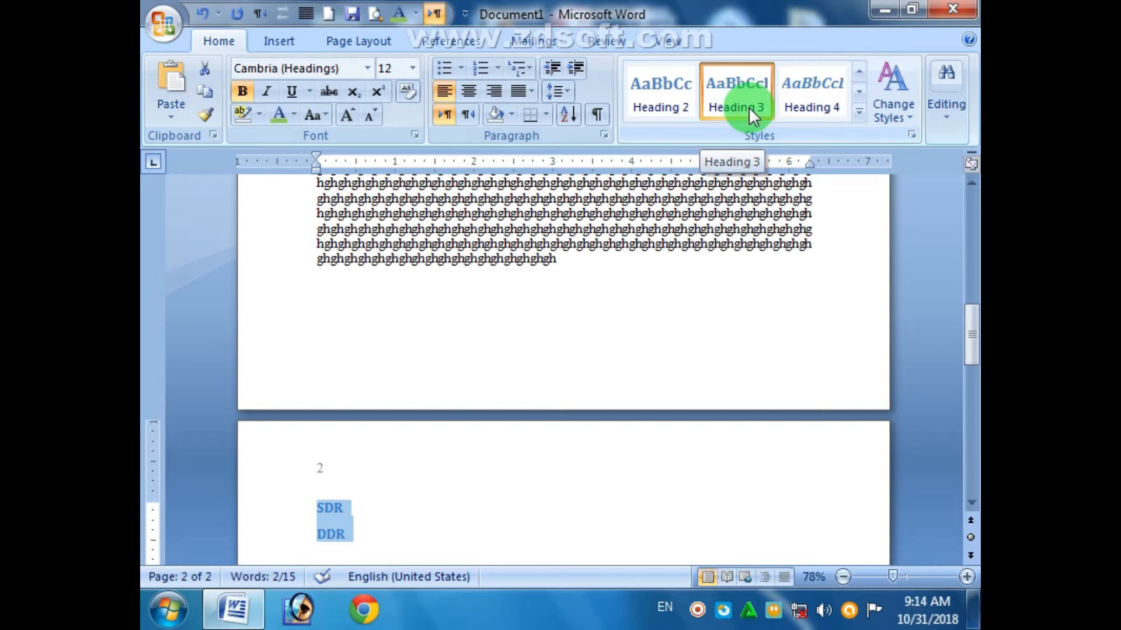
left_click(506, 534)
left_click_drag(968, 320, 970, 358)
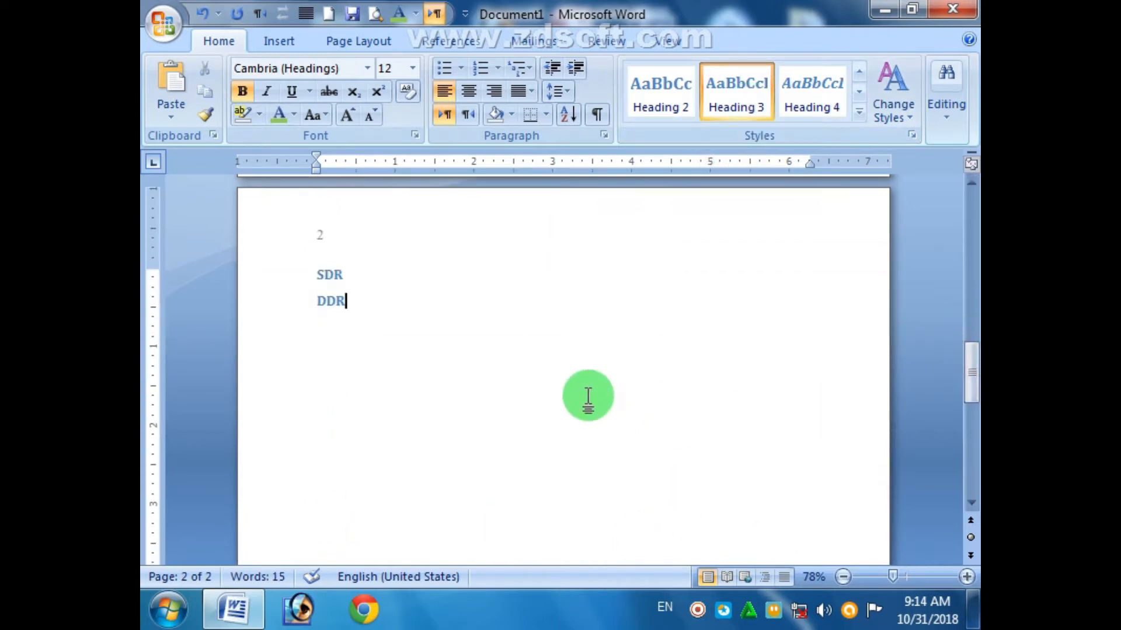
key("Return")
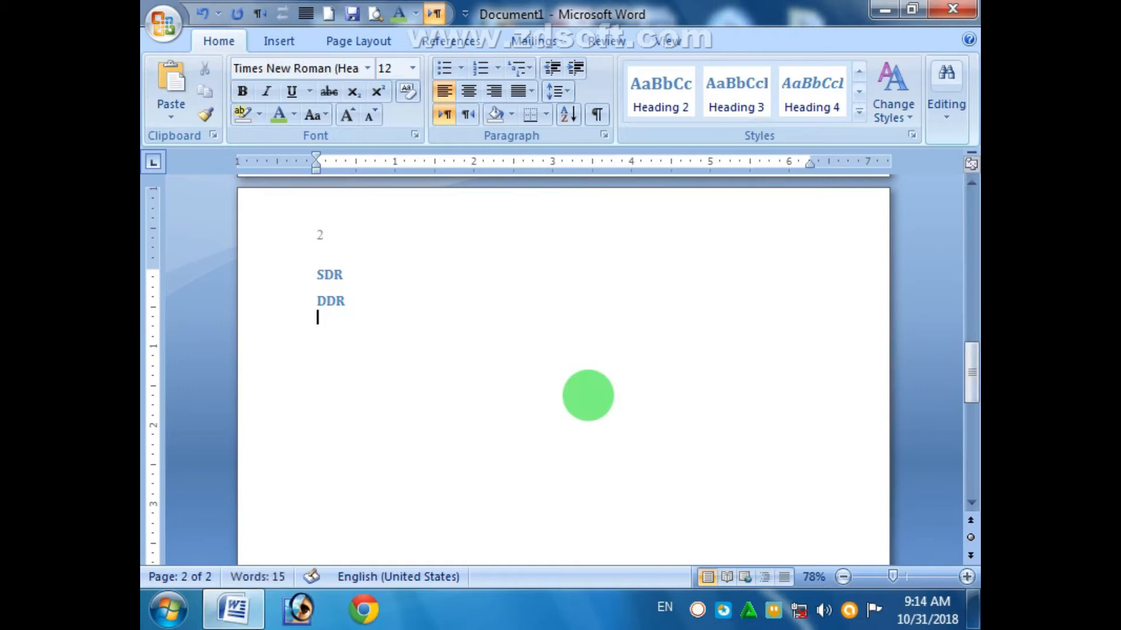
- Type 'HDD', paste the filler paragraph below it, and make HDD a Heading 1
type("H")
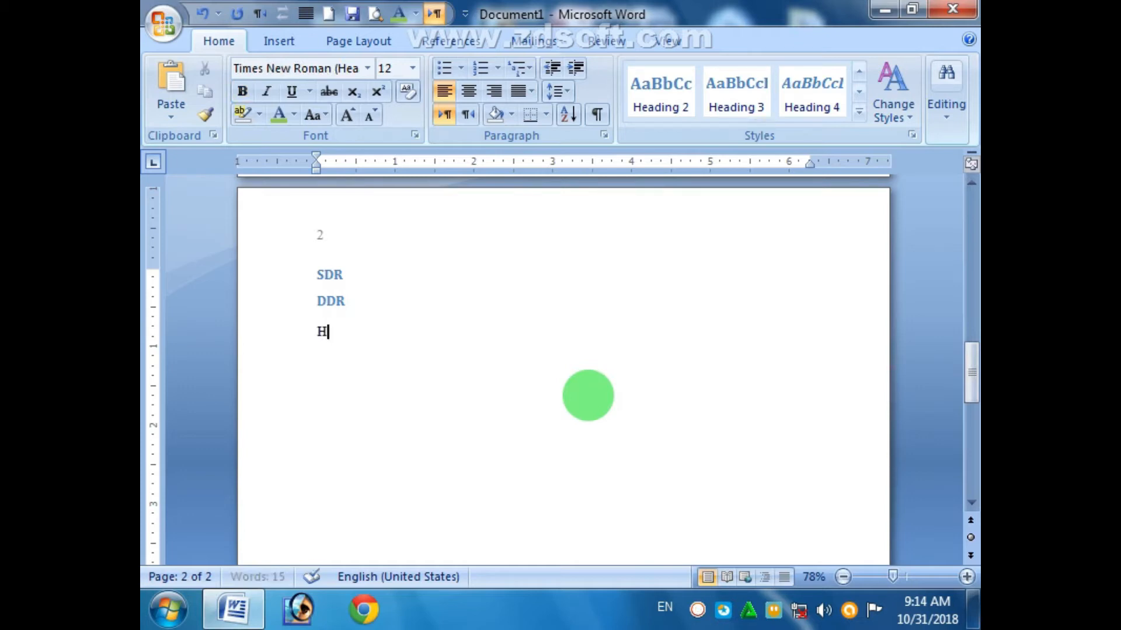
type("DD")
key("Return")
key("ctrl+v")
left_click(336, 331)
double_click(336, 332)
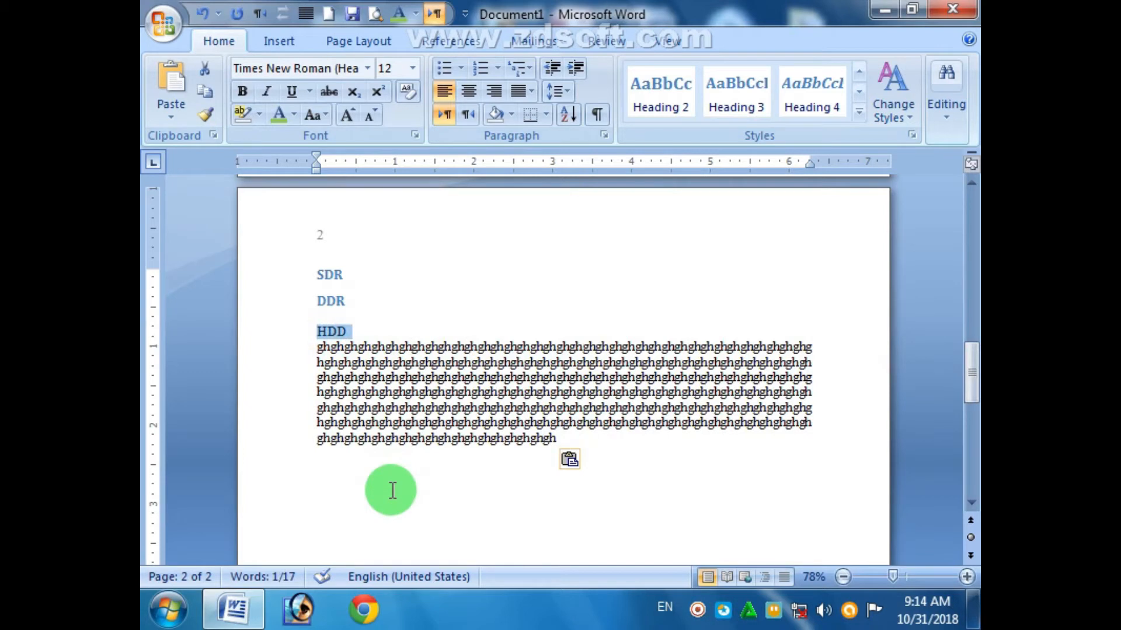
left_click(859, 72)
left_click(809, 96)
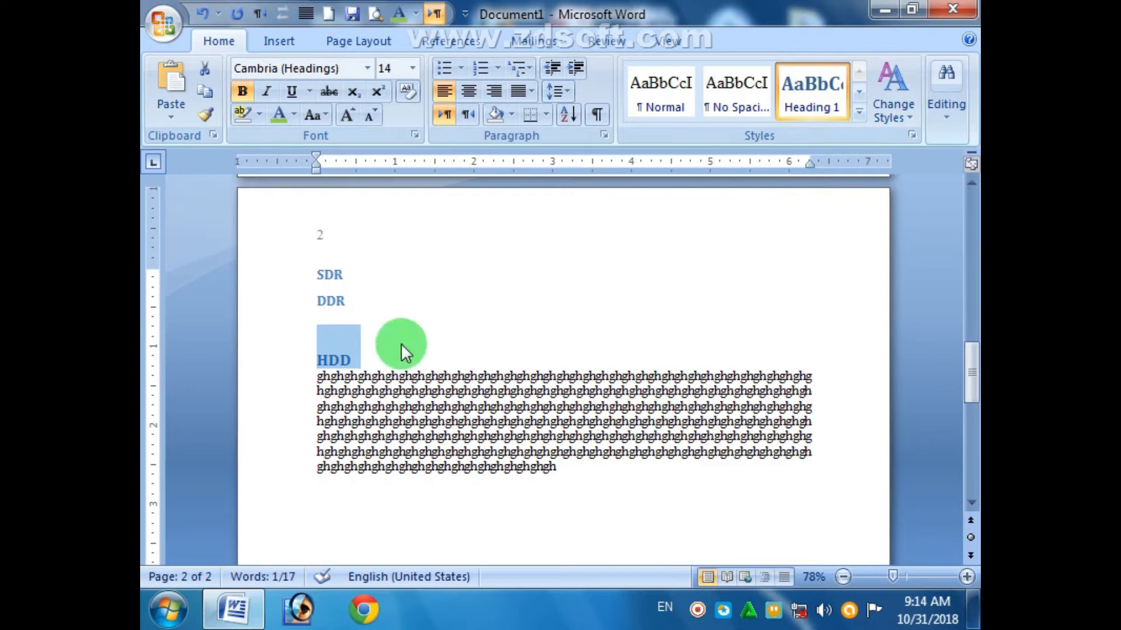
left_click(361, 513)
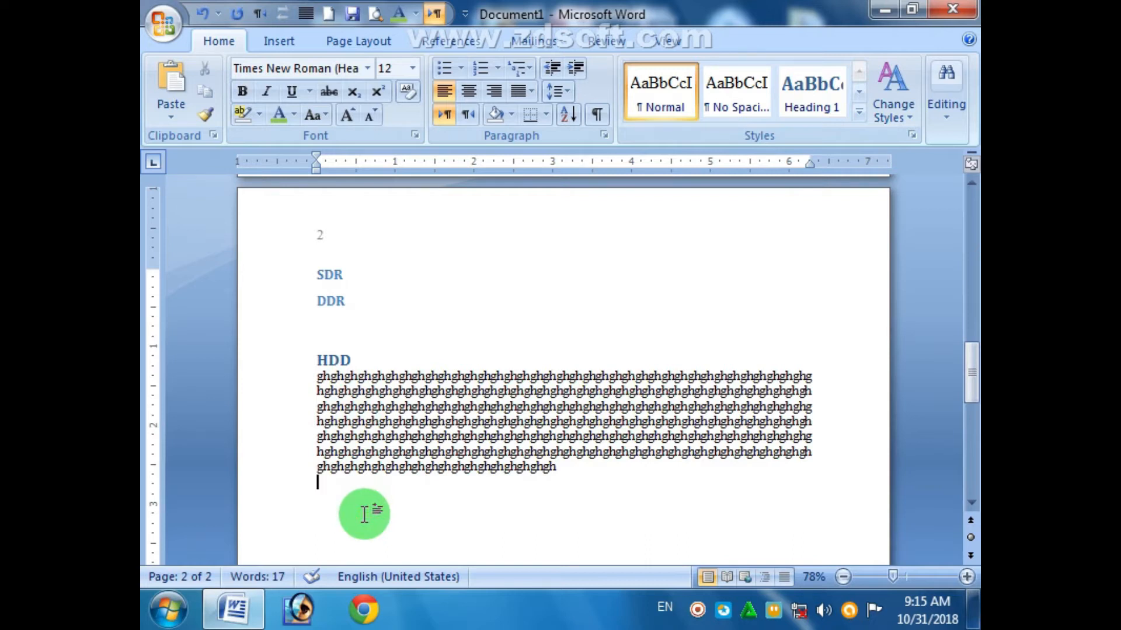
- Add 'Types of HDD', 'IDE' and 'SATA' lines styled as Heading 2
key("Return")
type("Type")
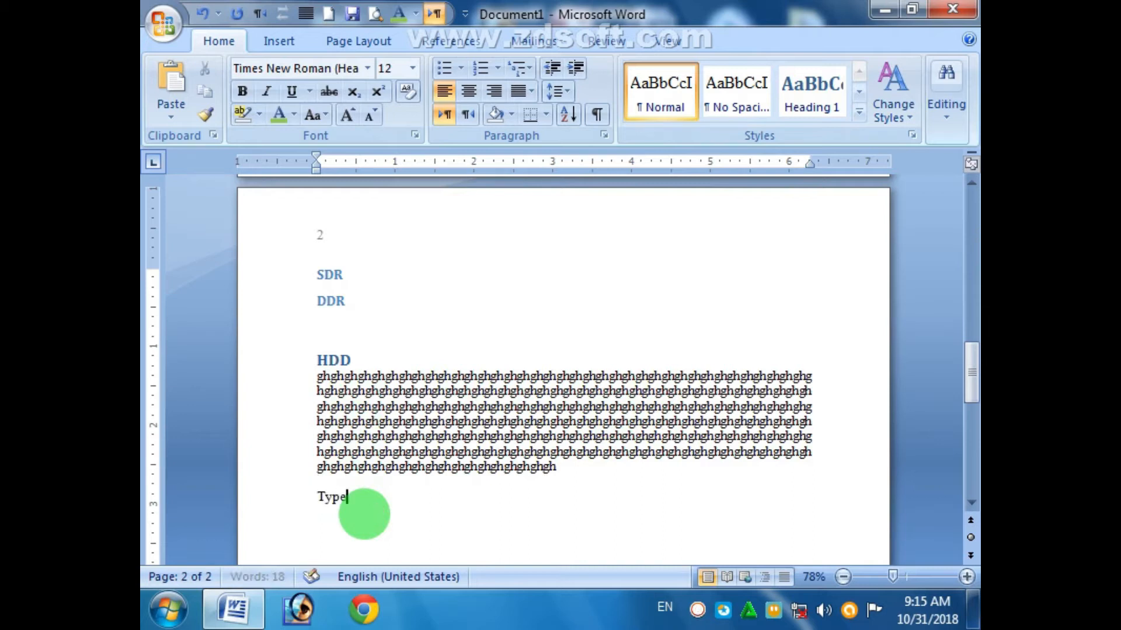
type("s of HDD")
key("Return")
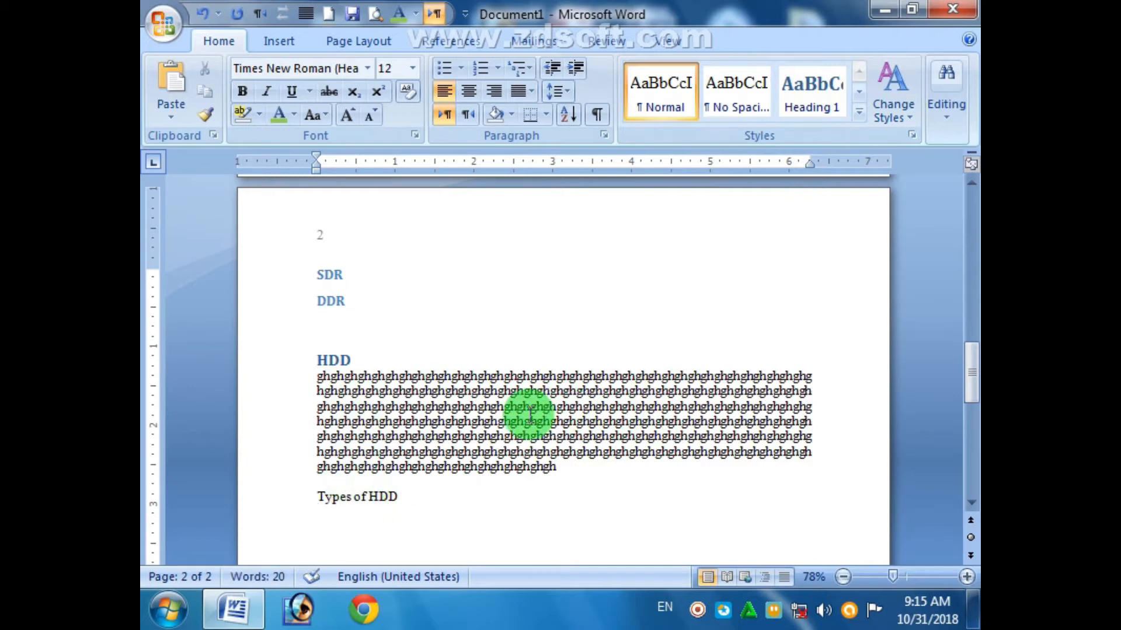
type("IDE")
key("Return")
type("SATA")
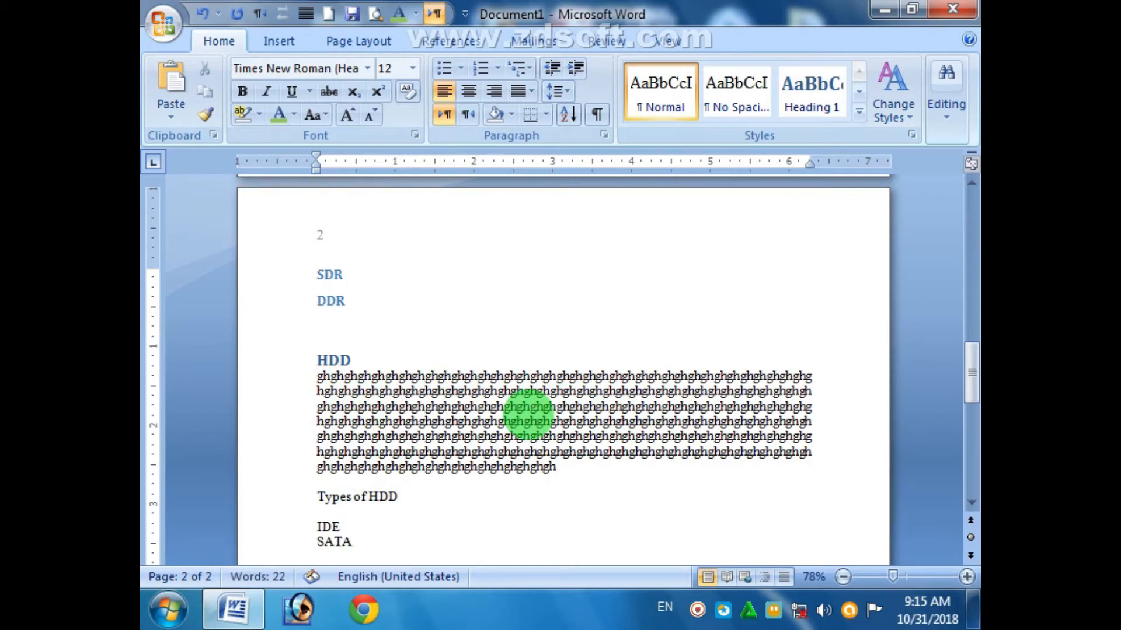
left_click_drag(303, 497, 352, 540)
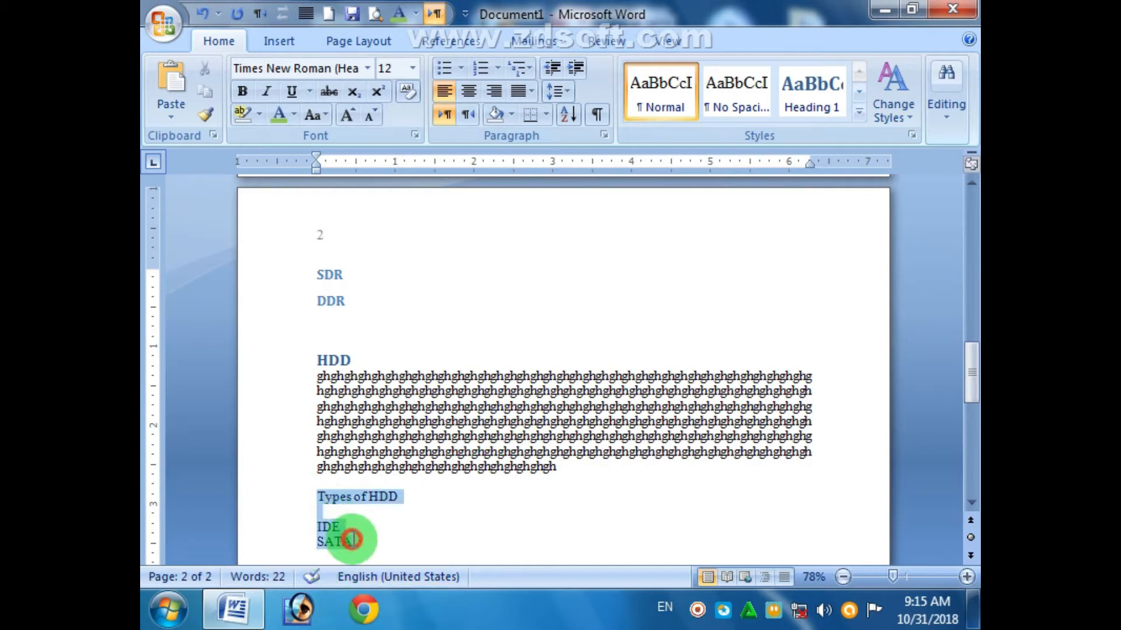
left_click(859, 111)
left_click(898, 103)
left_click_drag(969, 353, 968, 403)
left_click(416, 396)
- Paste filler below SATA, then add a 'Power Supply' line with filler beneath it
key("Return")
key("ctrl+v")
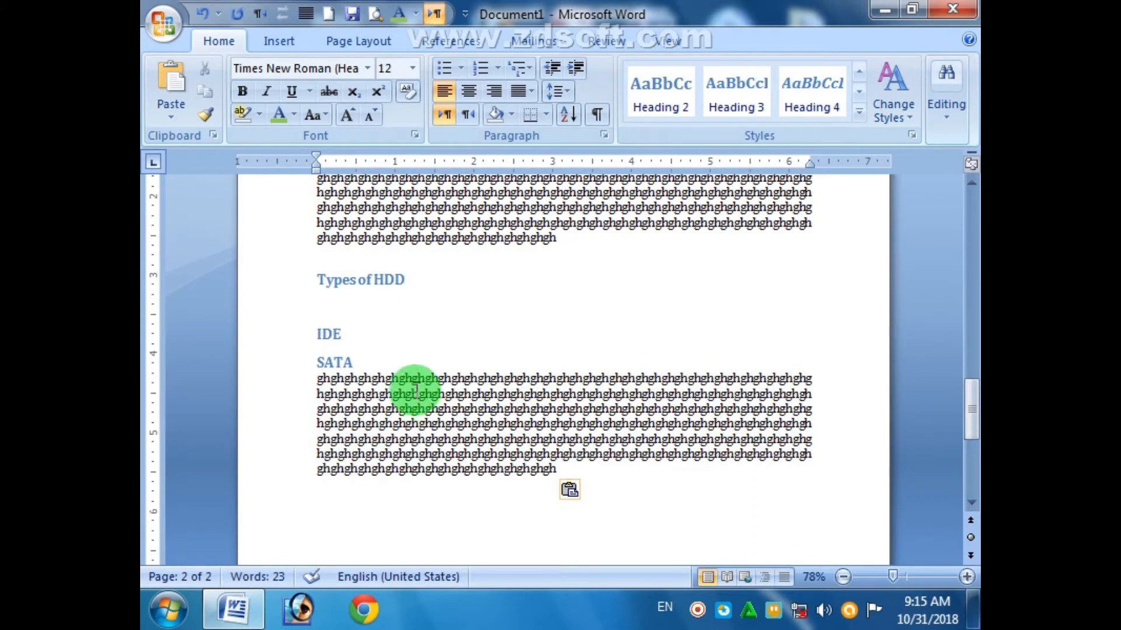
key("Return")
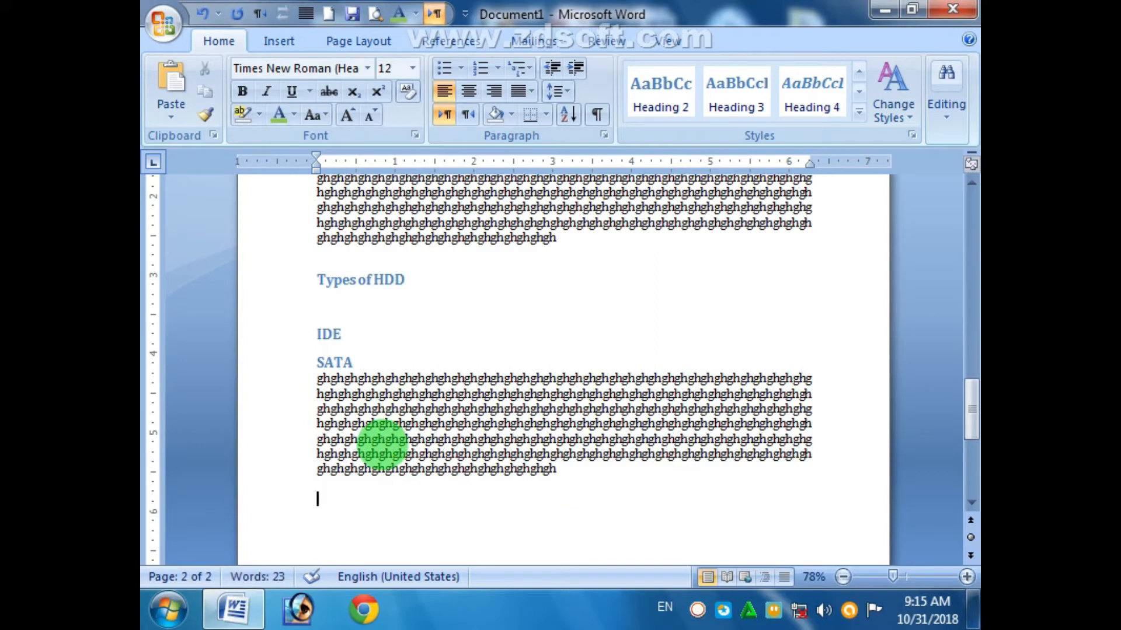
type("Power Supply")
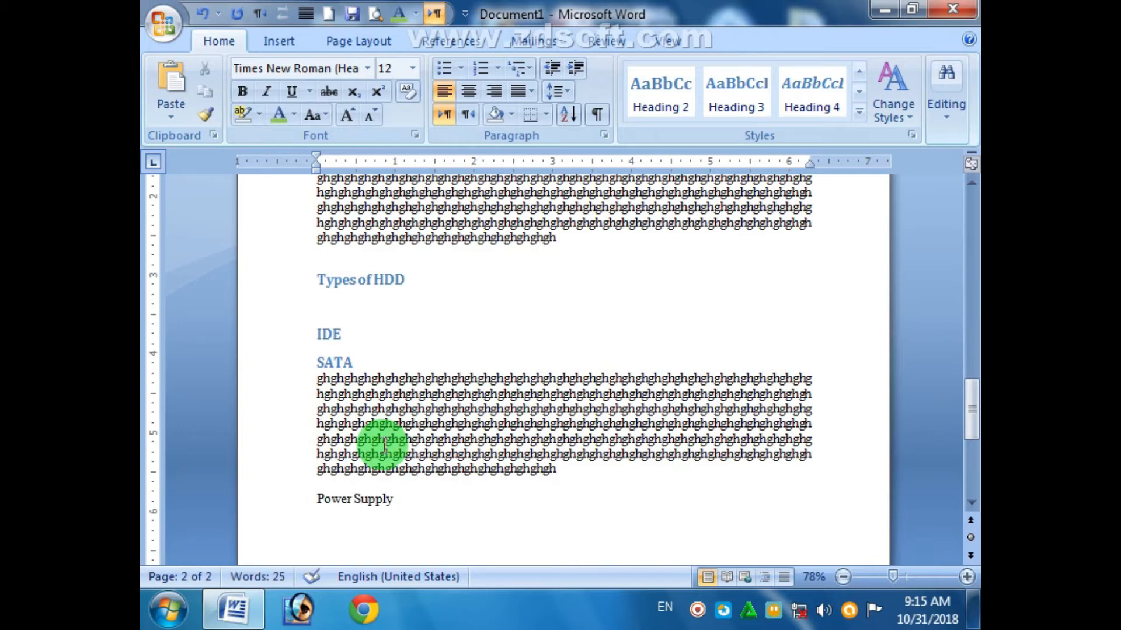
key("ctrl+v")
left_click(964, 352)
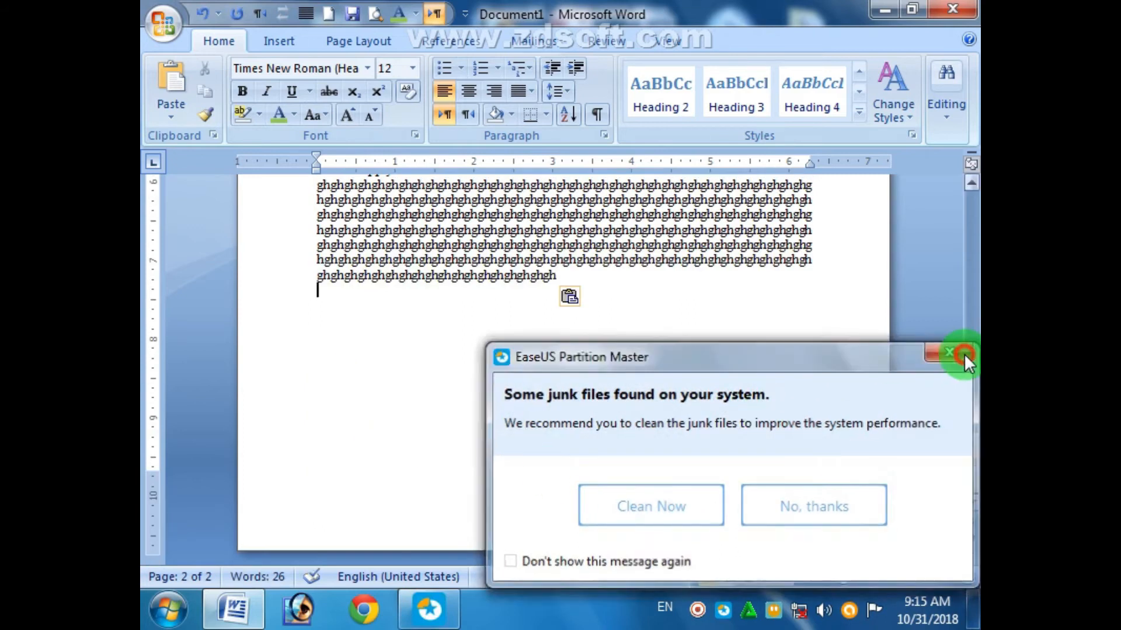
- Select the 'Power Supply' line and apply Heading 1 from the Styles gallery
scroll(440, 345, "up", 10)
scroll(409, 479, "down", 4)
left_click_drag(399, 538, 314, 538)
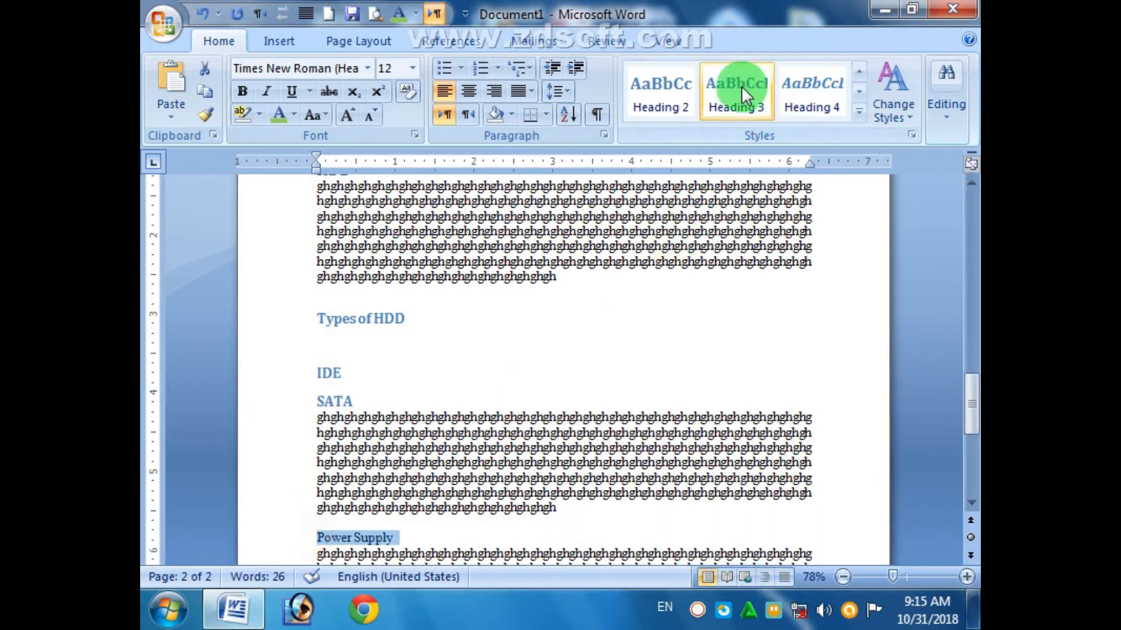
left_click(859, 75)
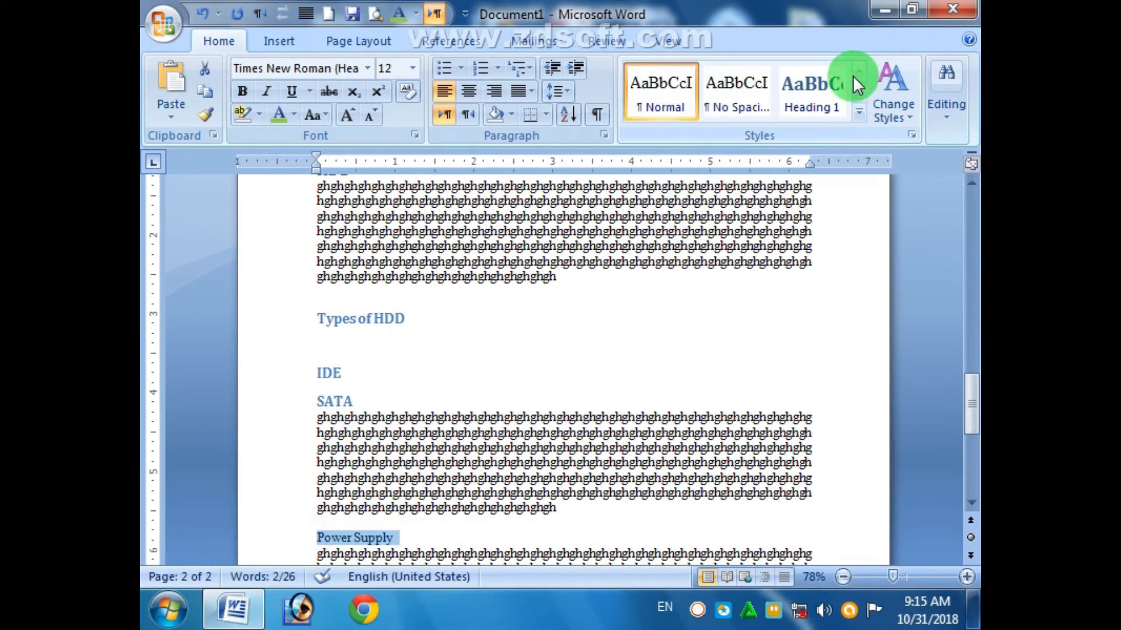
left_click(824, 82)
left_click_drag(970, 402, 969, 460)
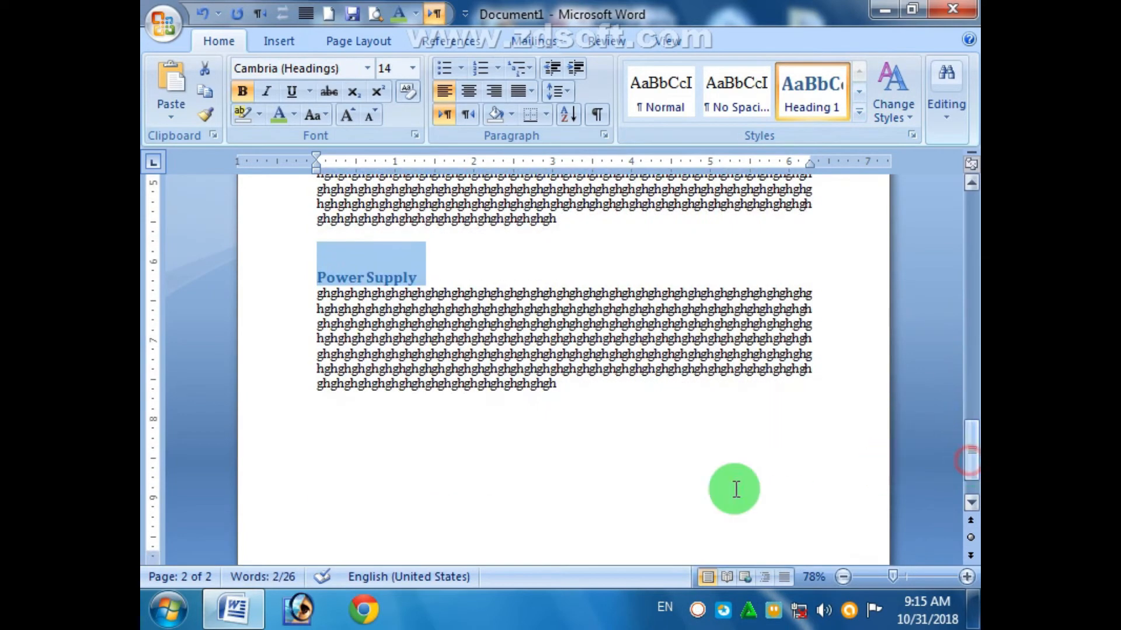
left_click(577, 482)
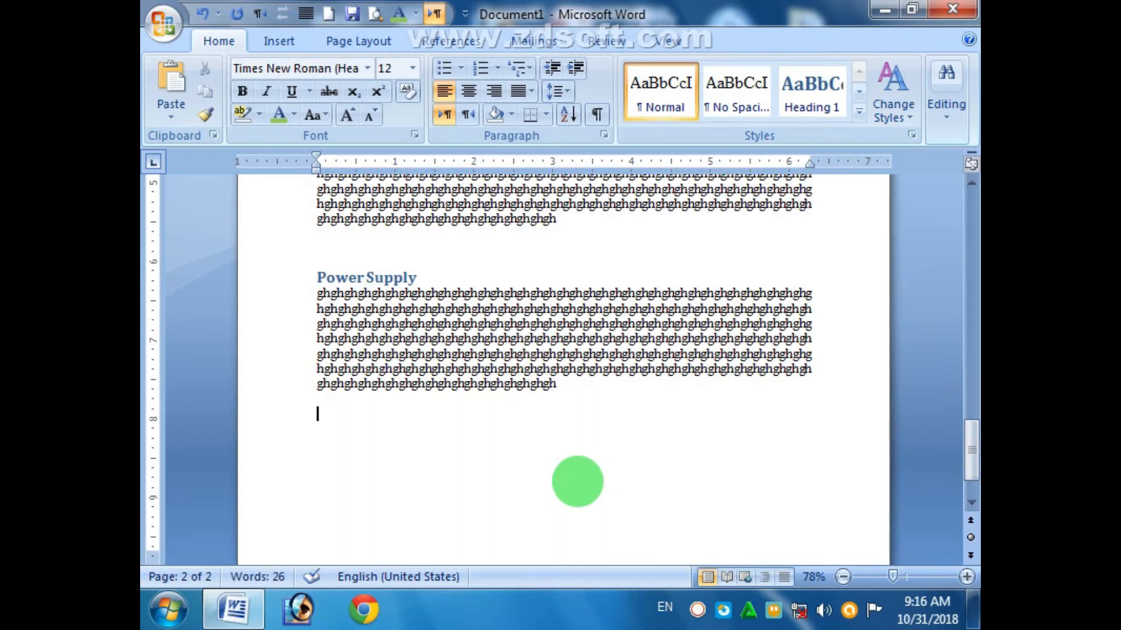
- Add a Printer heading with the pasted filler paragraph beneath, styled Heading 1
type("Pr")
key("Return")
key("ctrl+v")
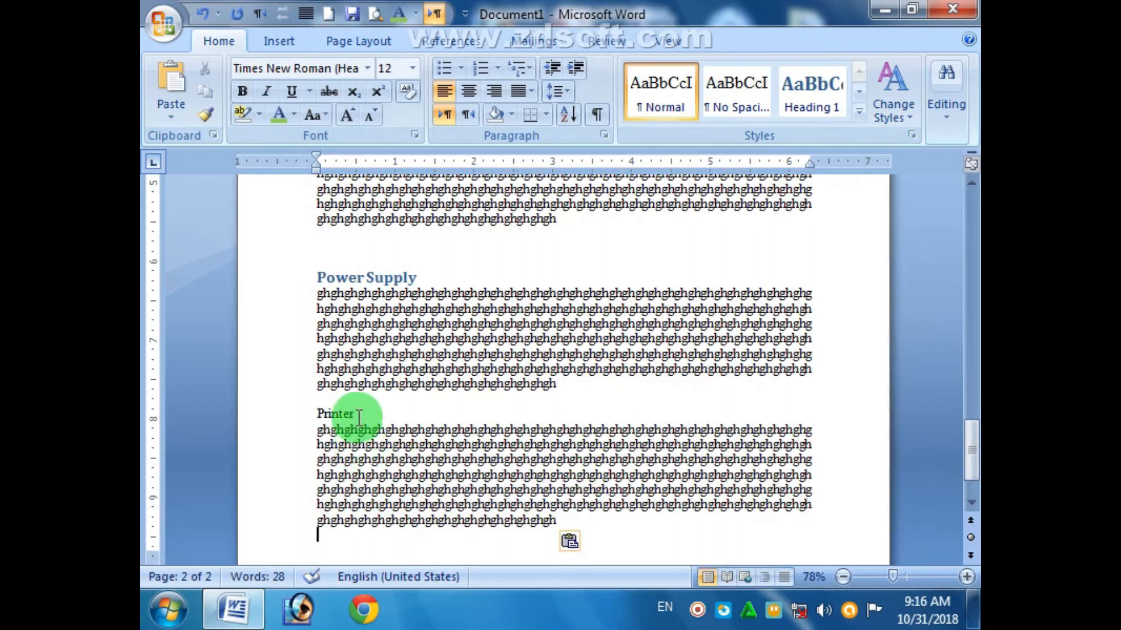
left_click(314, 413)
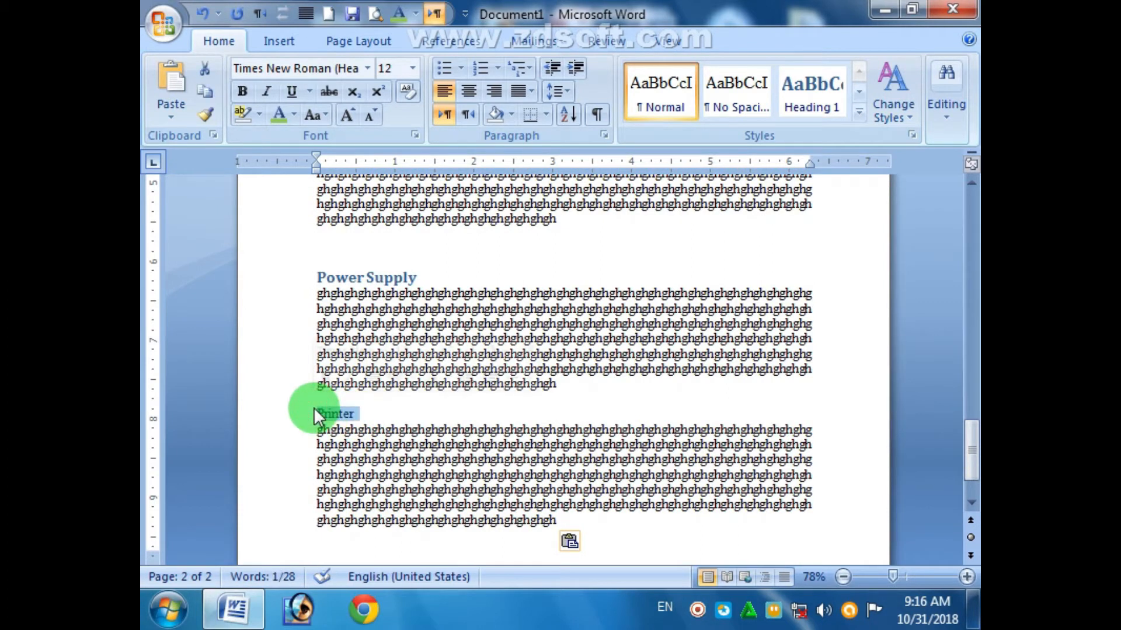
left_click(788, 108)
left_click_drag(972, 362, 971, 413)
- At the end of page 3, add an LCD heading with pasted filler, styled Heading 1
left_click(325, 342)
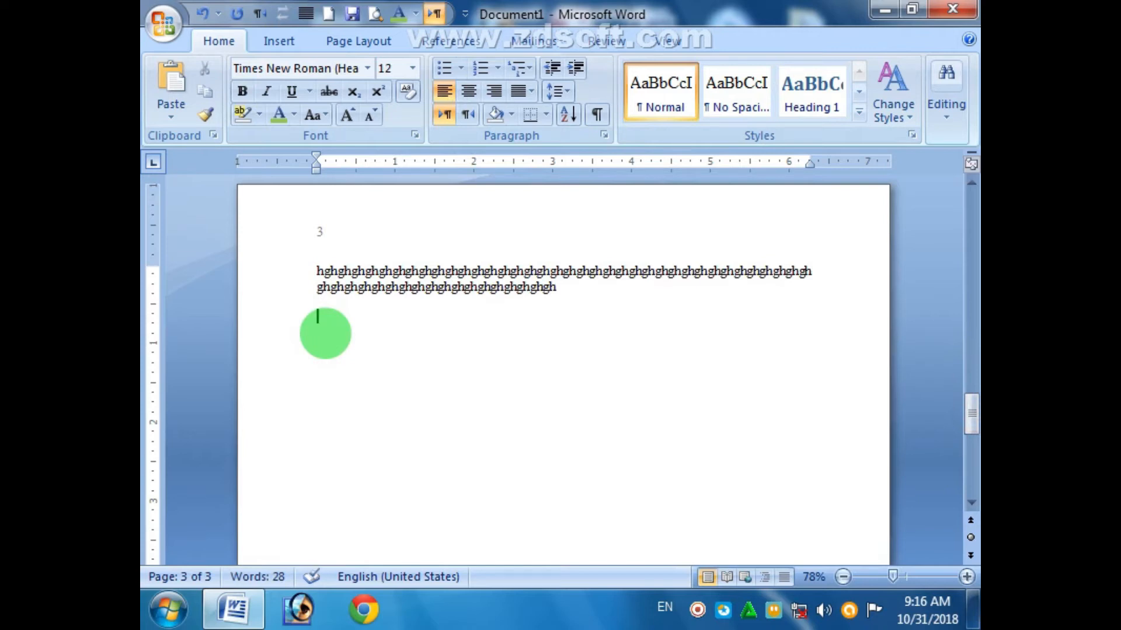
type("LCD")
key("Return")
key("ctrl+v")
left_click_drag(345, 315, 314, 319)
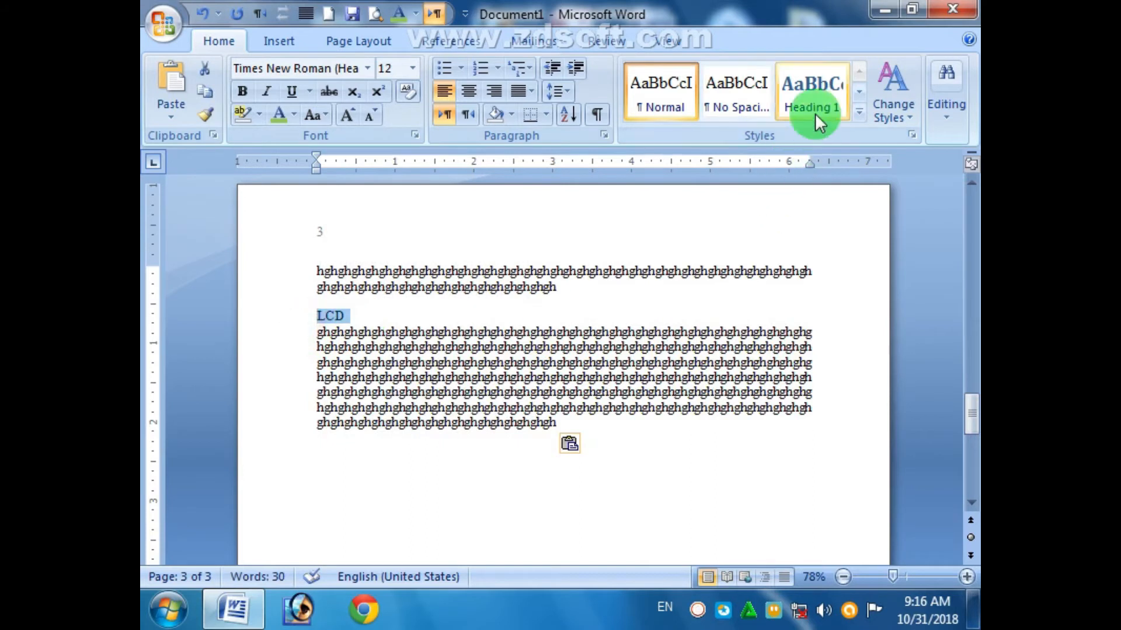
left_click(813, 93)
left_click(418, 515)
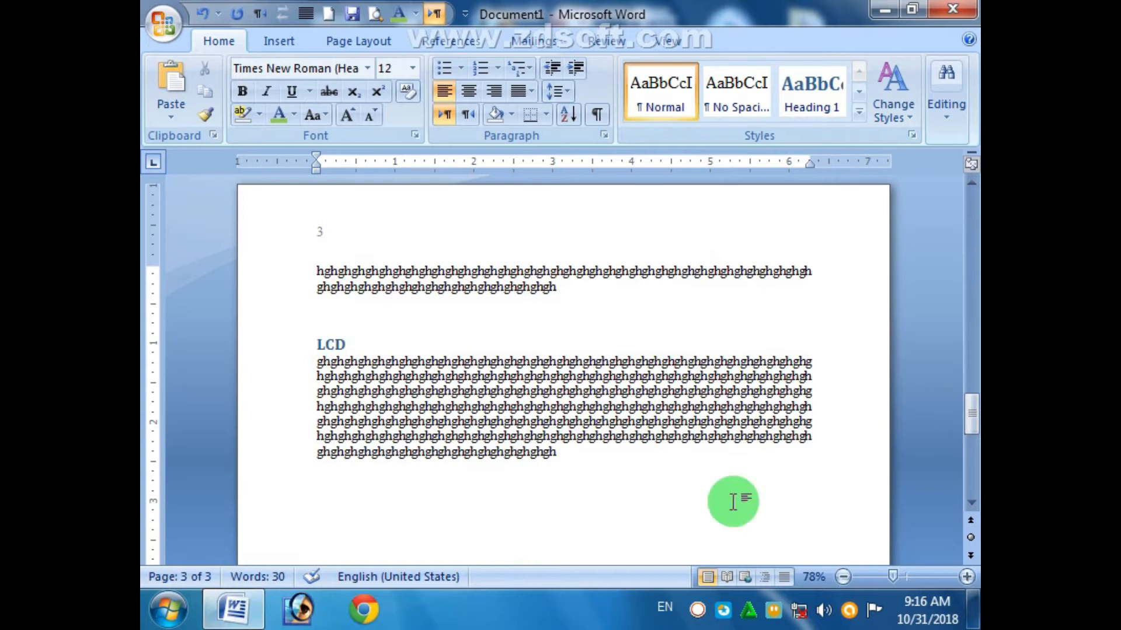
left_click_drag(968, 409, 954, 200)
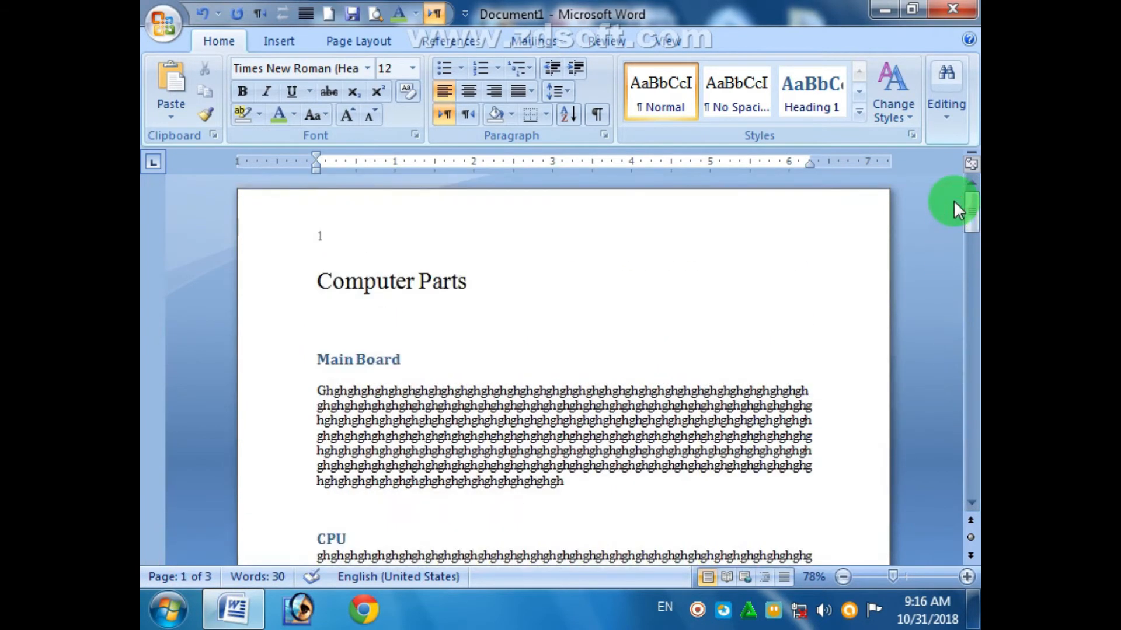
- Save the document as a Word Document named TOC in the software (D:) drive
key("ctrl+s")
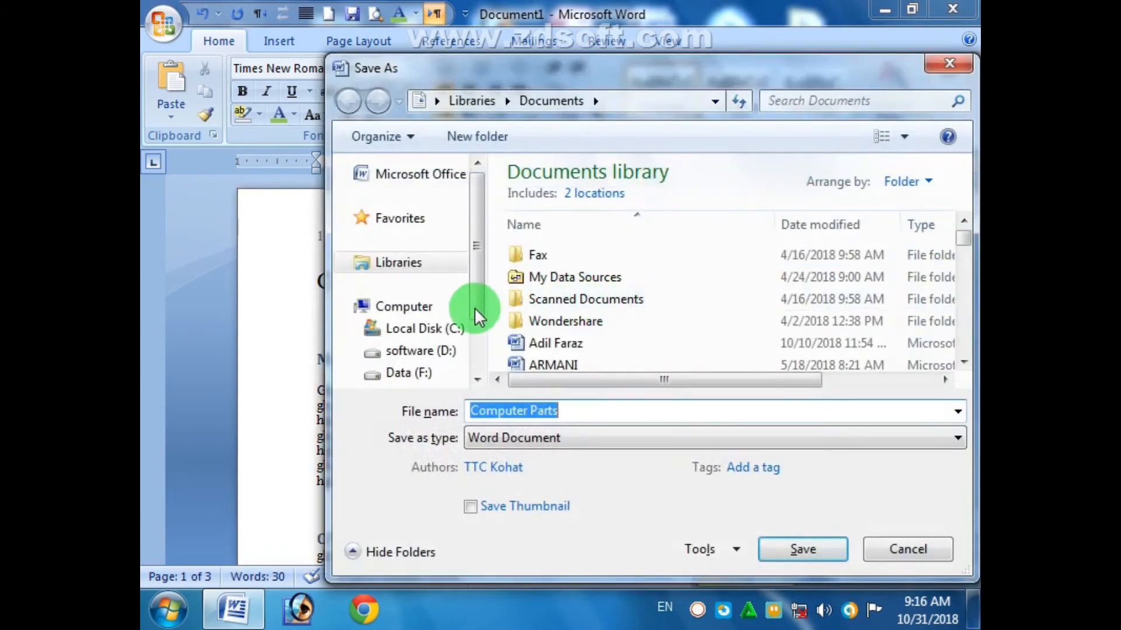
left_click(437, 350)
left_click(601, 409)
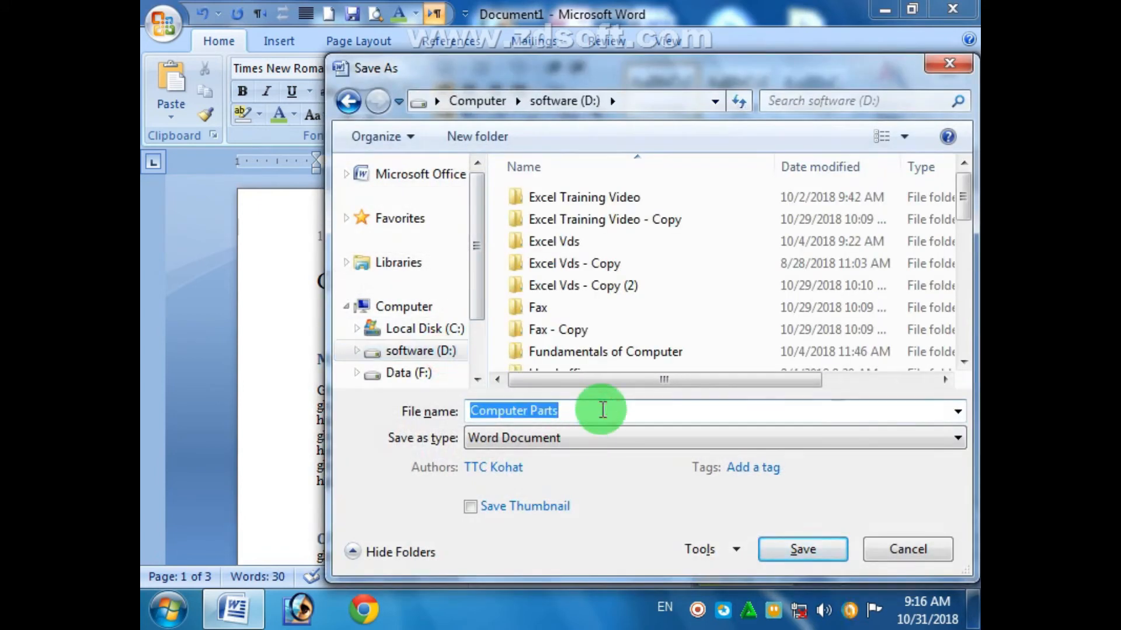
type("TOC")
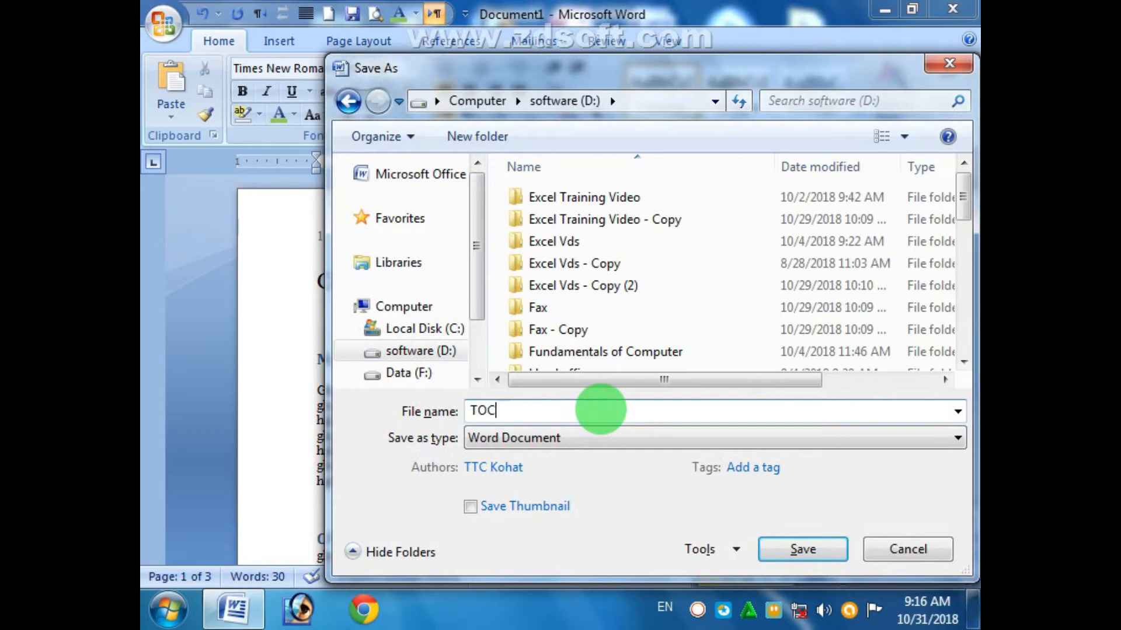
left_click(817, 547)
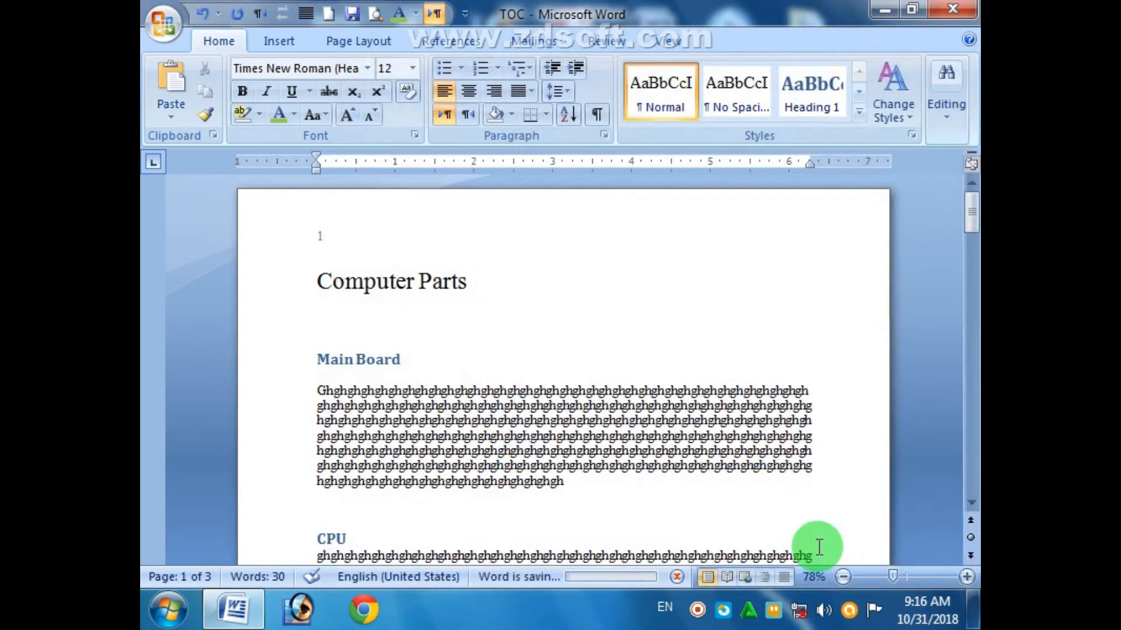
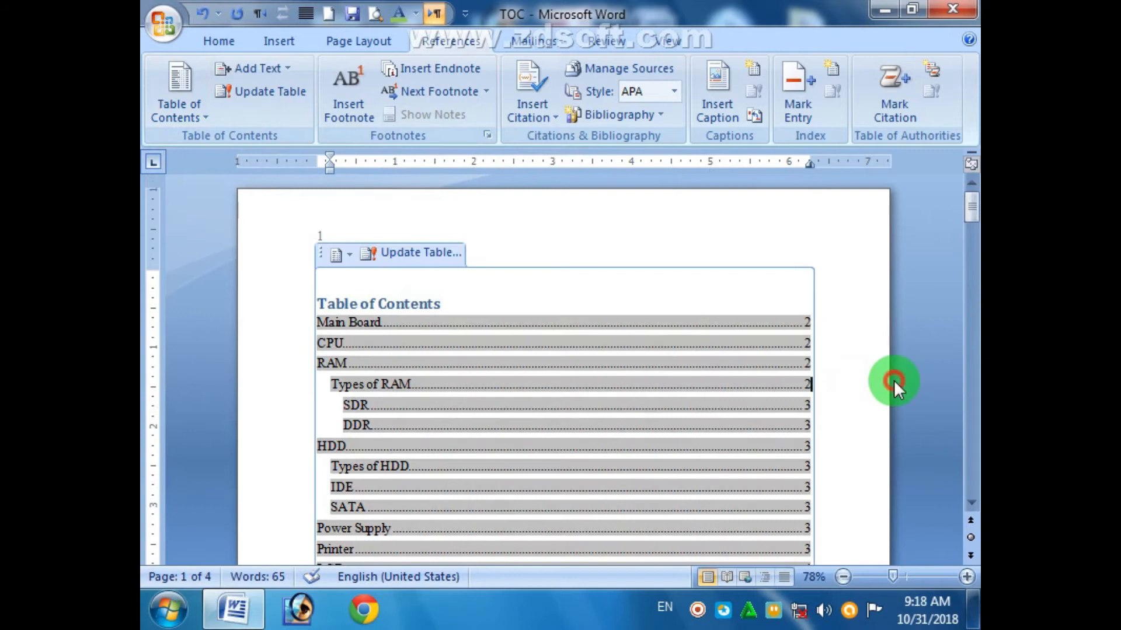
- Scroll down past the table of contents listing Main Board, CPU and RAM
left_click_drag(968, 208, 962, 286)
- Delete the blank lines above Computer Parts so it tops page 2
scroll(330, 272, "up", 5)
scroll(459, 556, "down", 5)
left_click(341, 263)
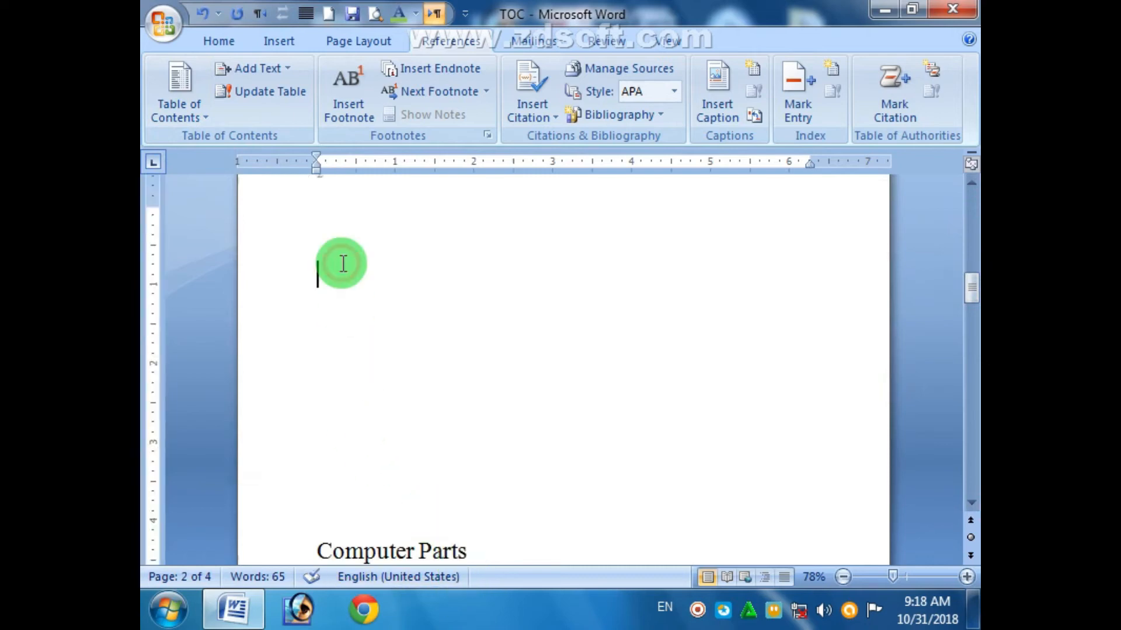
key("Delete")
key("Delete")
key("Delete")
key("Delete")
key("Delete")
key("Delete")
key("Delete")
key("Delete")
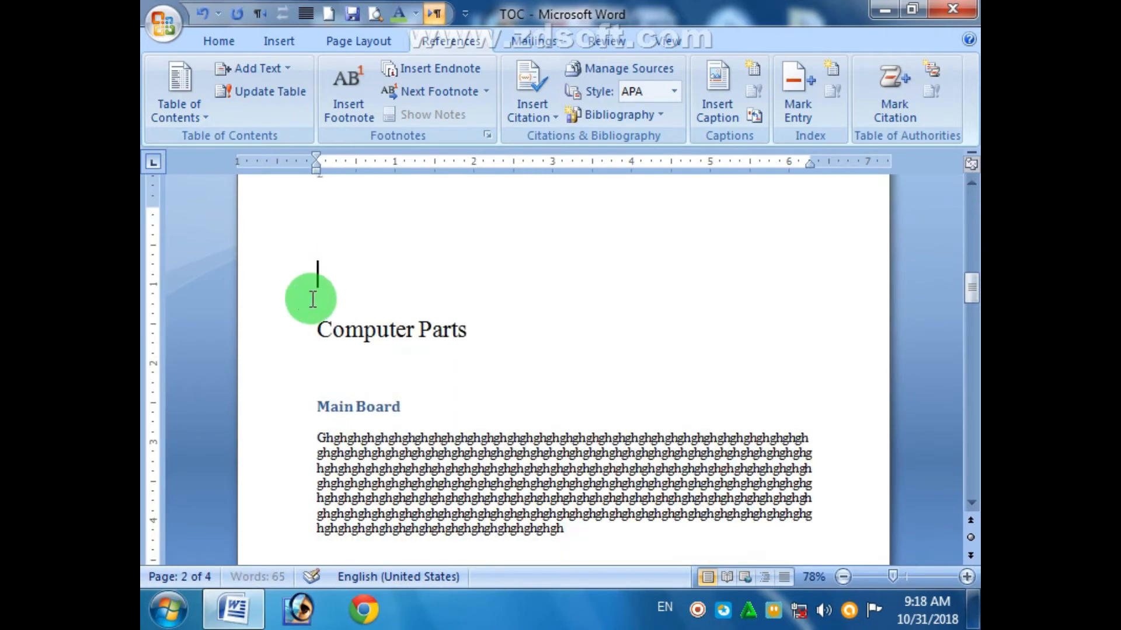
left_click(305, 328)
left_click(311, 333)
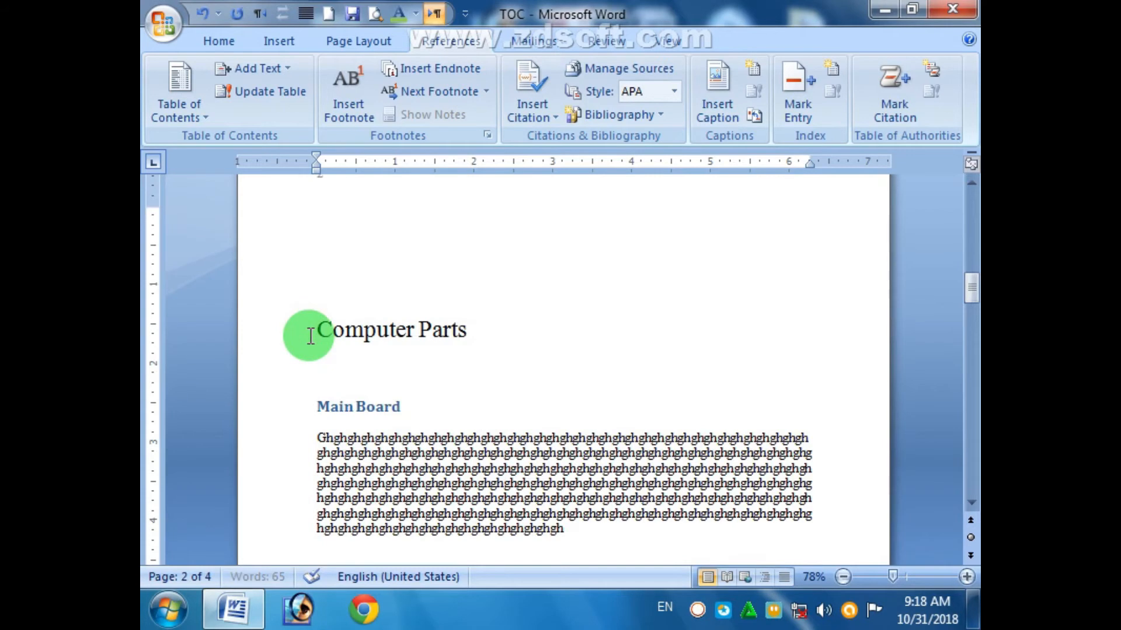
key("BackSpace")
key("BackSpace")
key("BackSpace")
key("BackSpace")
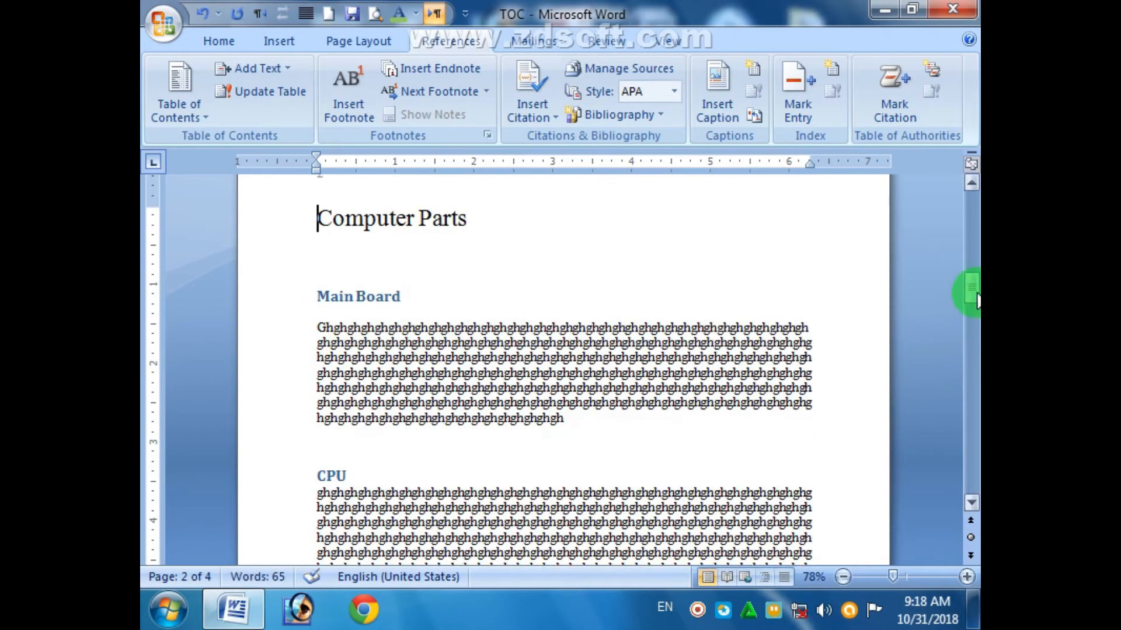
- Scroll back to page 1 and select the Table of Contents heading
left_click_drag(971, 287, 971, 275)
scroll(701, 361, "up", 10)
scroll(663, 386, "up", 2)
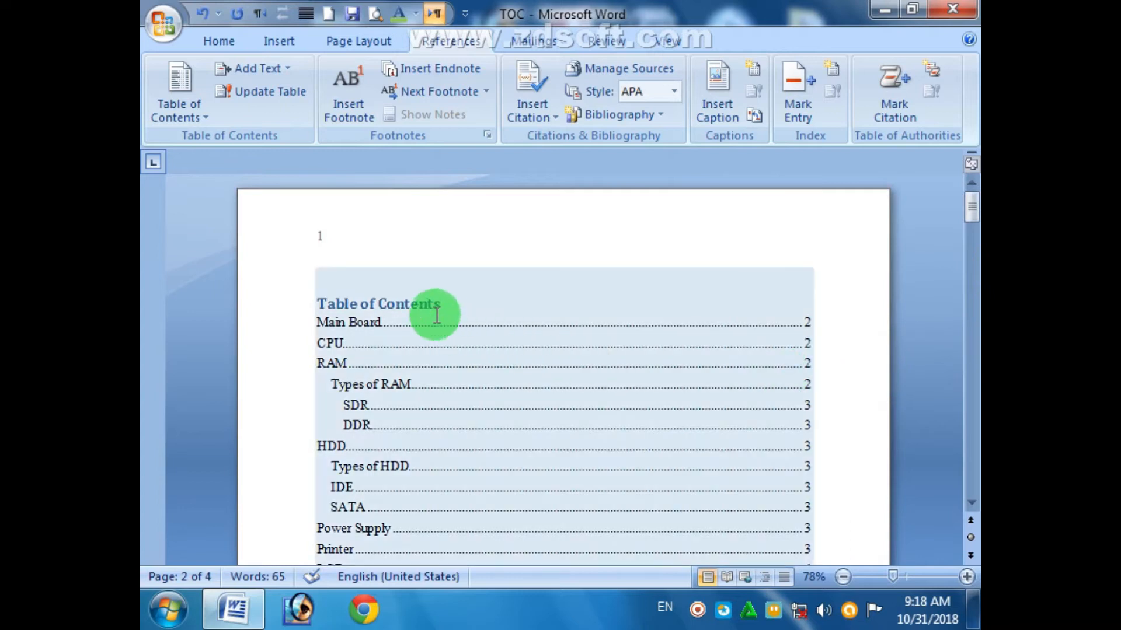
left_click_drag(446, 305, 335, 299)
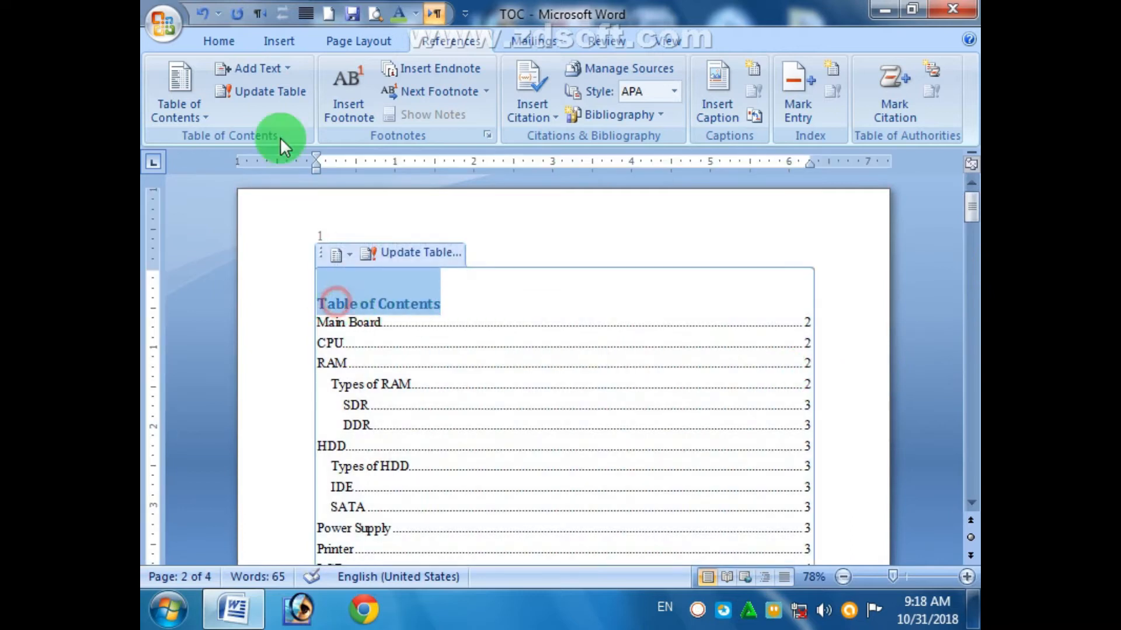
- Centre the Table of Contents heading and set it to 22 pt
left_click(231, 42)
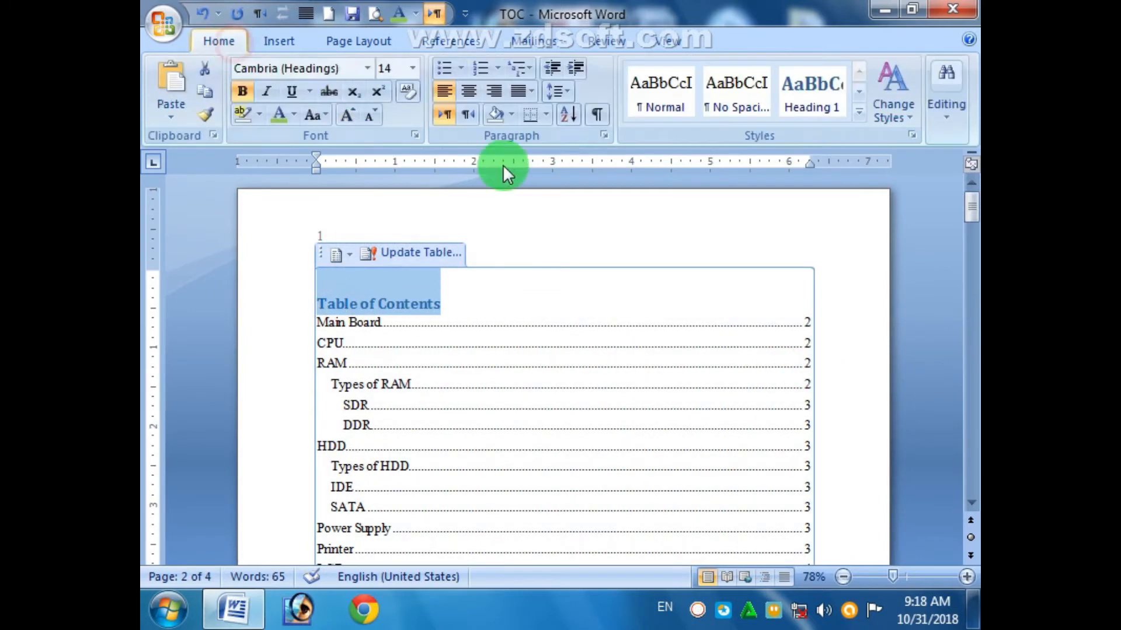
left_click(471, 96)
left_click(413, 67)
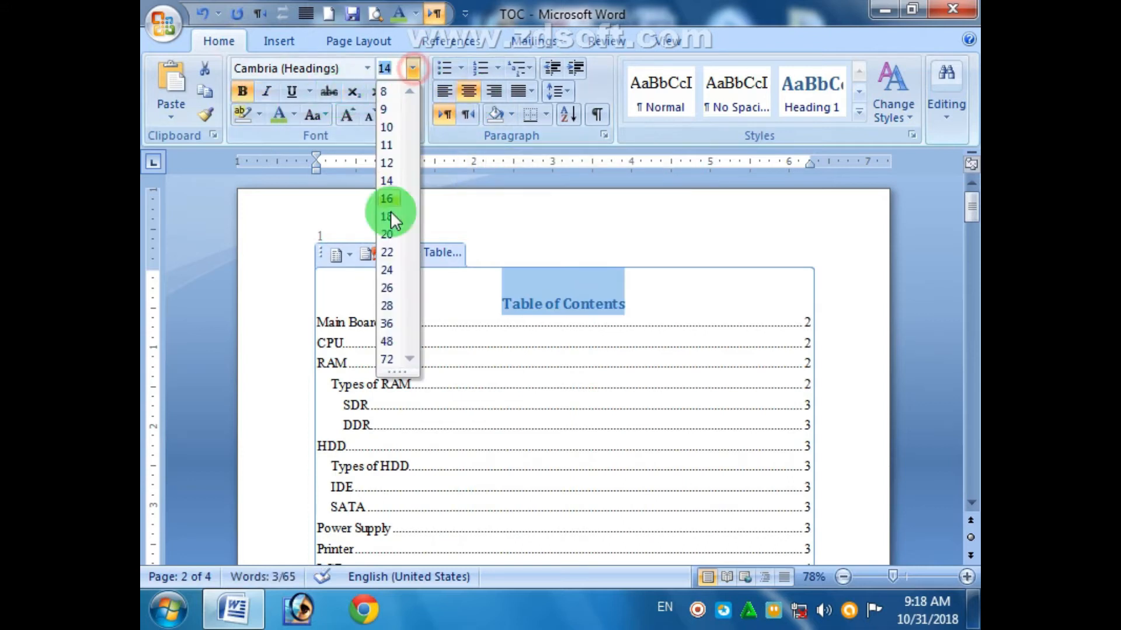
left_click(384, 250)
left_click(846, 400)
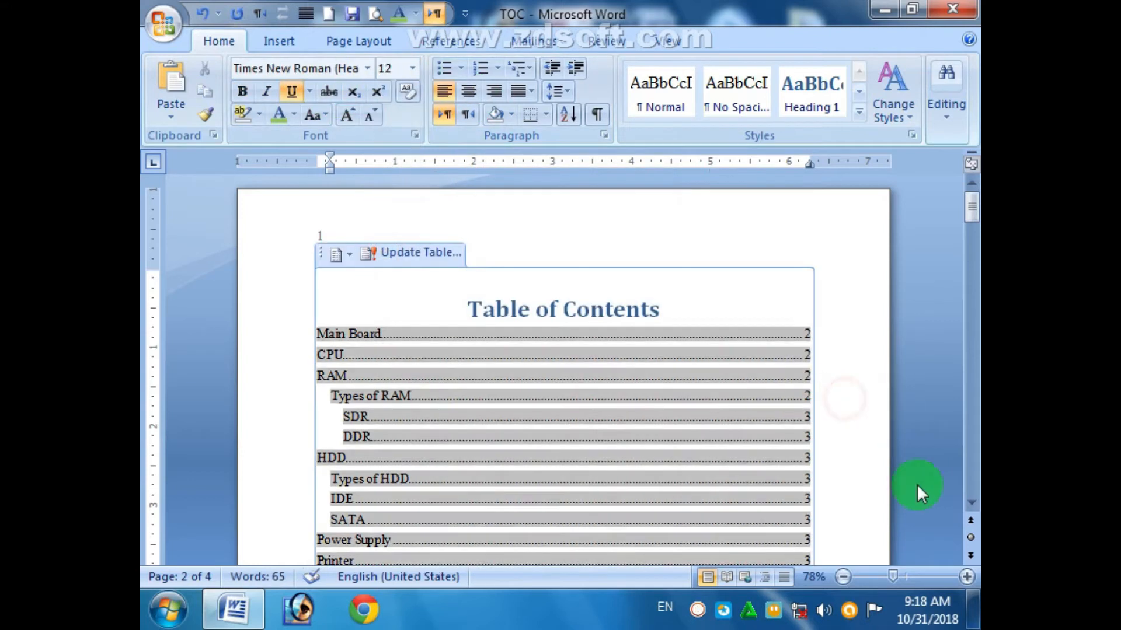
- Scroll through the table of contents and place the caret in the RAM entry
left_click(970, 504)
left_click(969, 504)
left_click(970, 504)
left_click(969, 505)
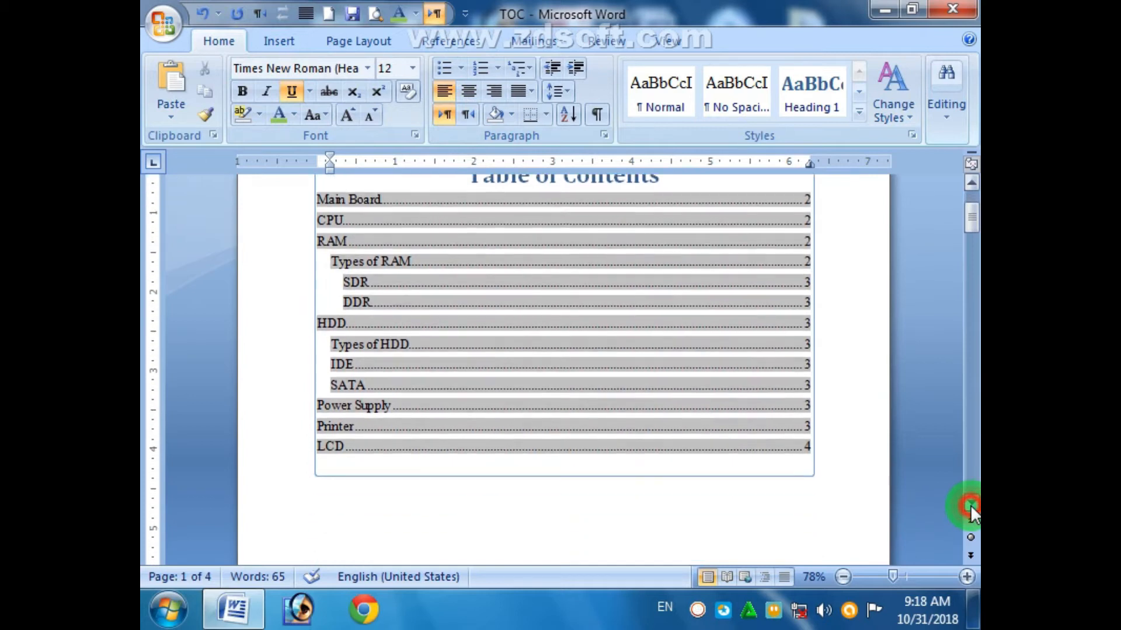
left_click(818, 495)
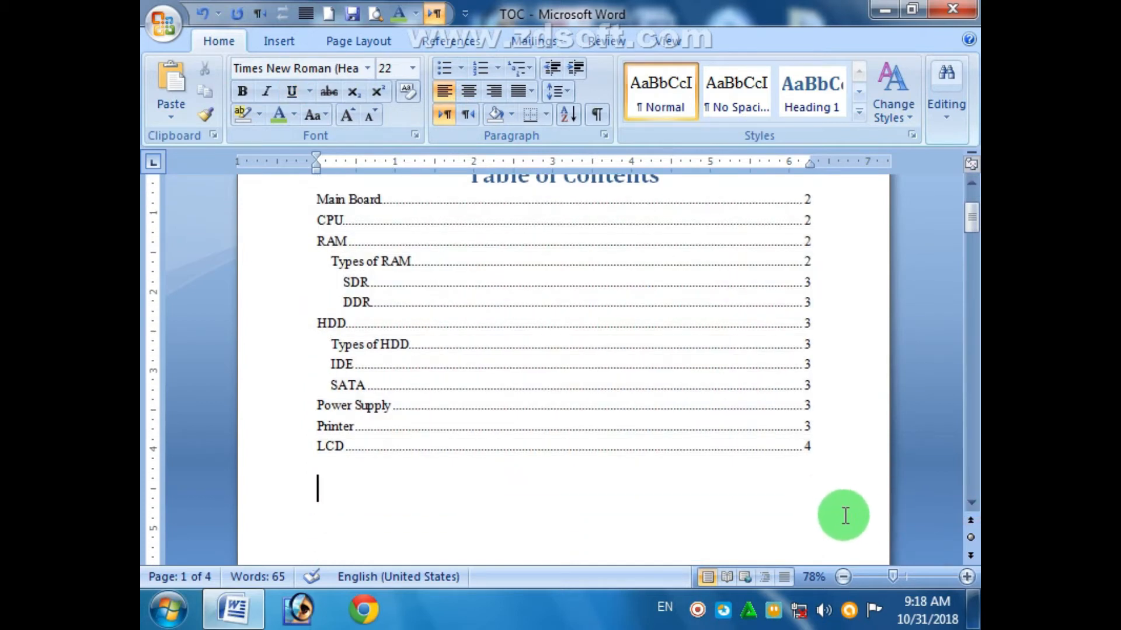
left_click(705, 465)
left_click(509, 511)
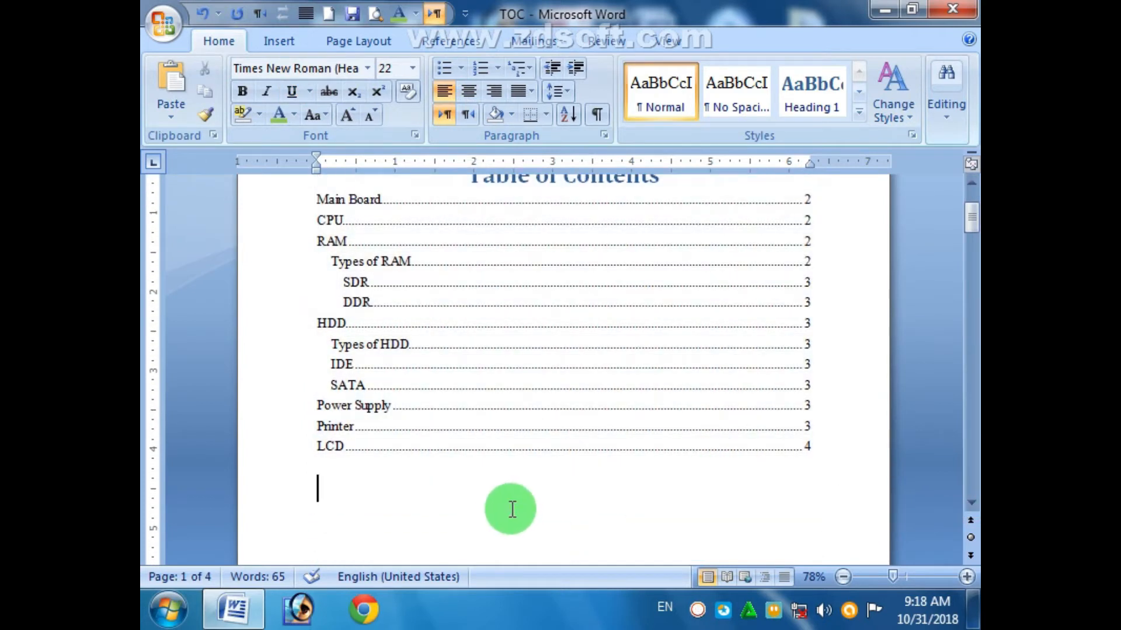
left_click(971, 184)
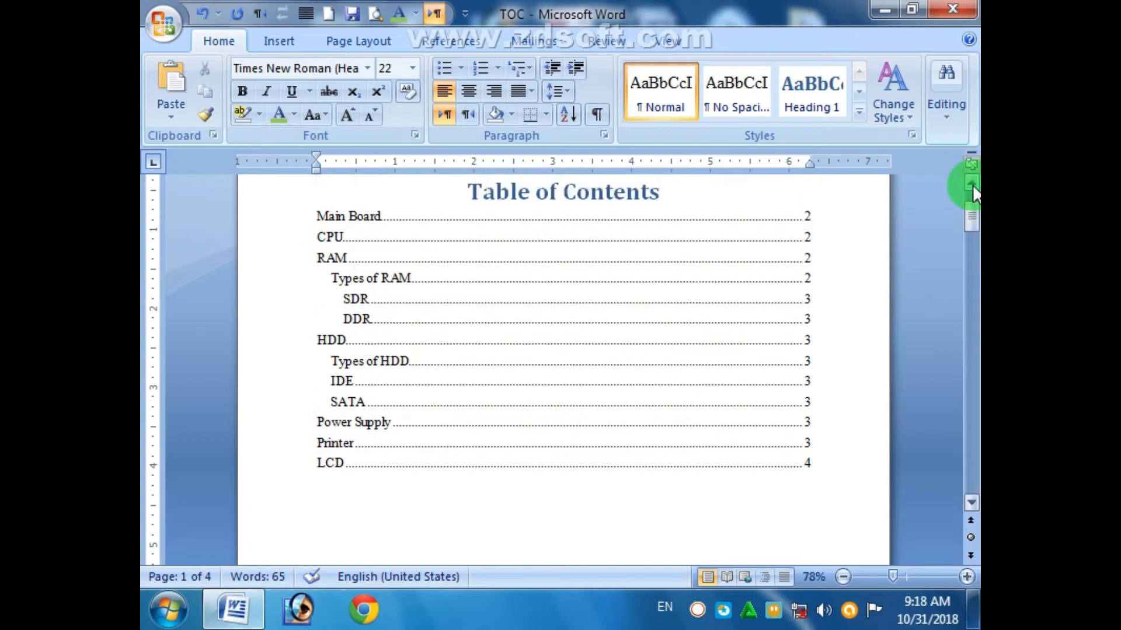
left_click(644, 533)
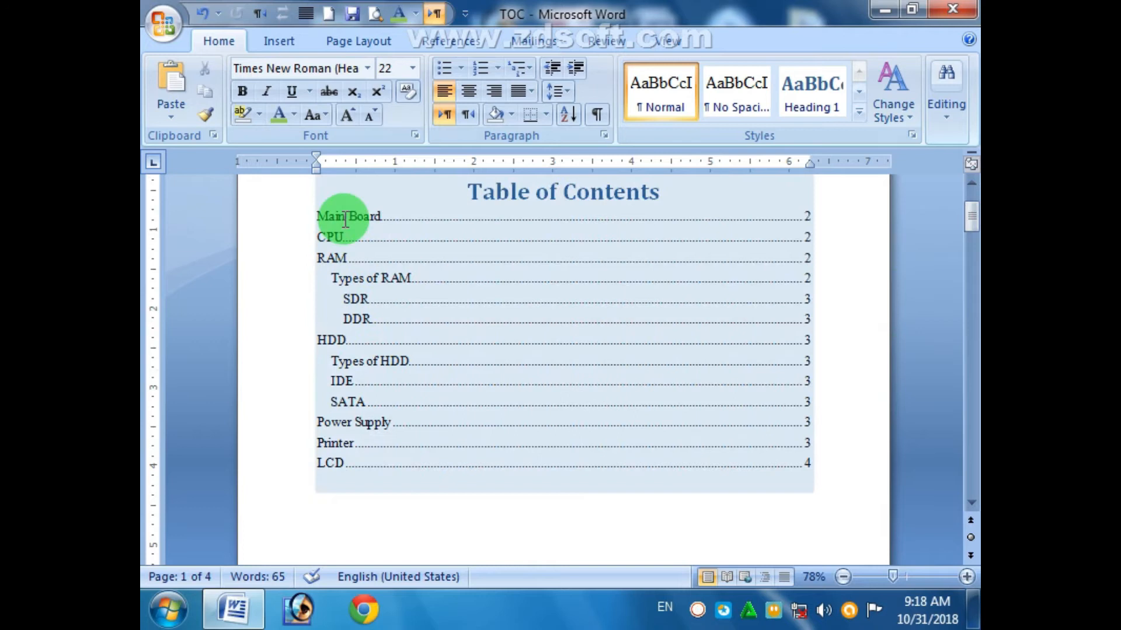
left_click(337, 258)
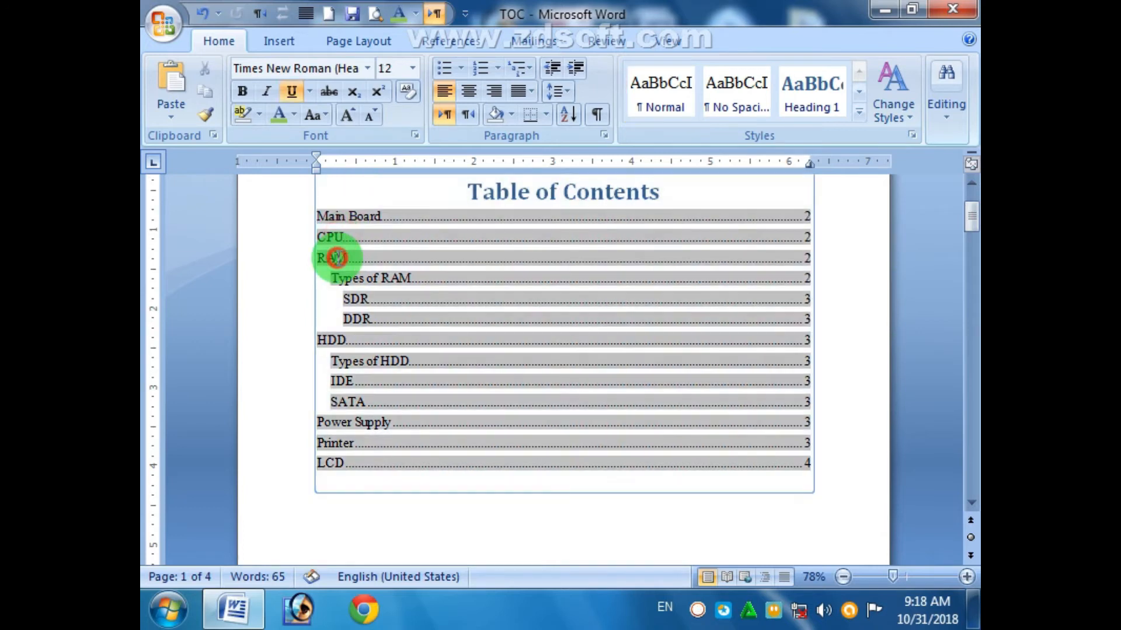
- Set the entries from Main Board to LCD to 16 pt with 2.0 line spacing
left_click(374, 280)
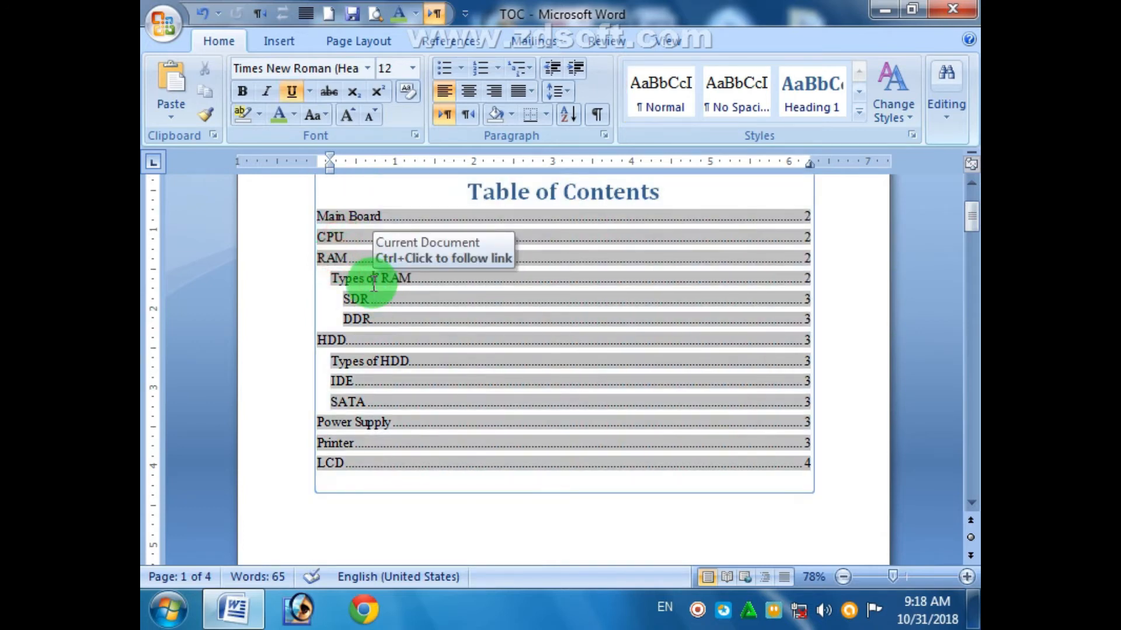
left_click(353, 300)
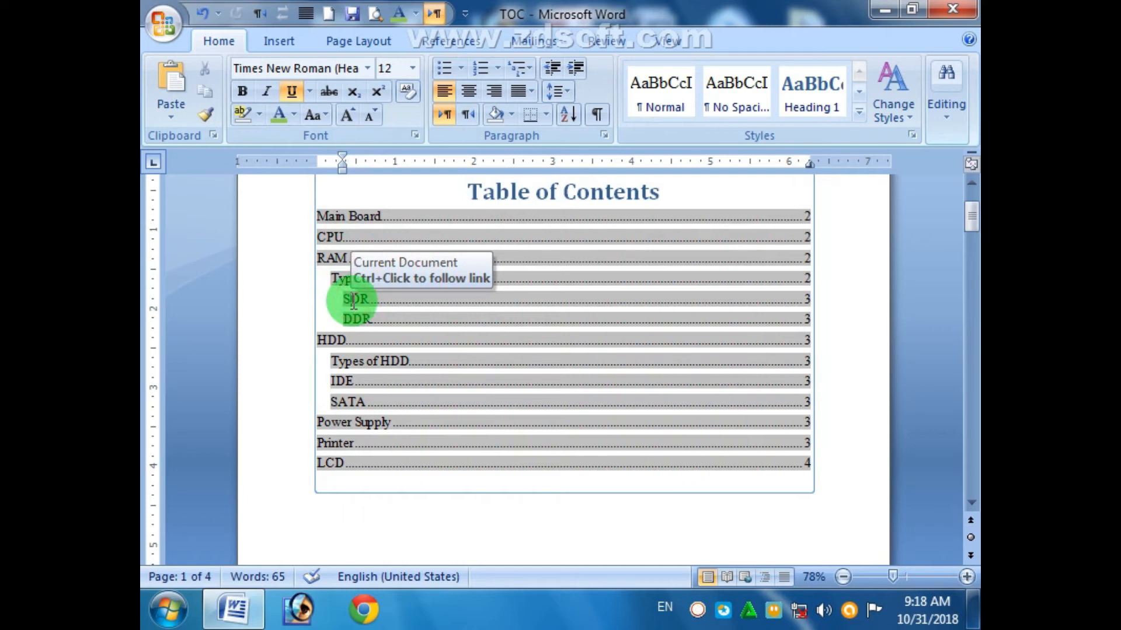
left_click(399, 531)
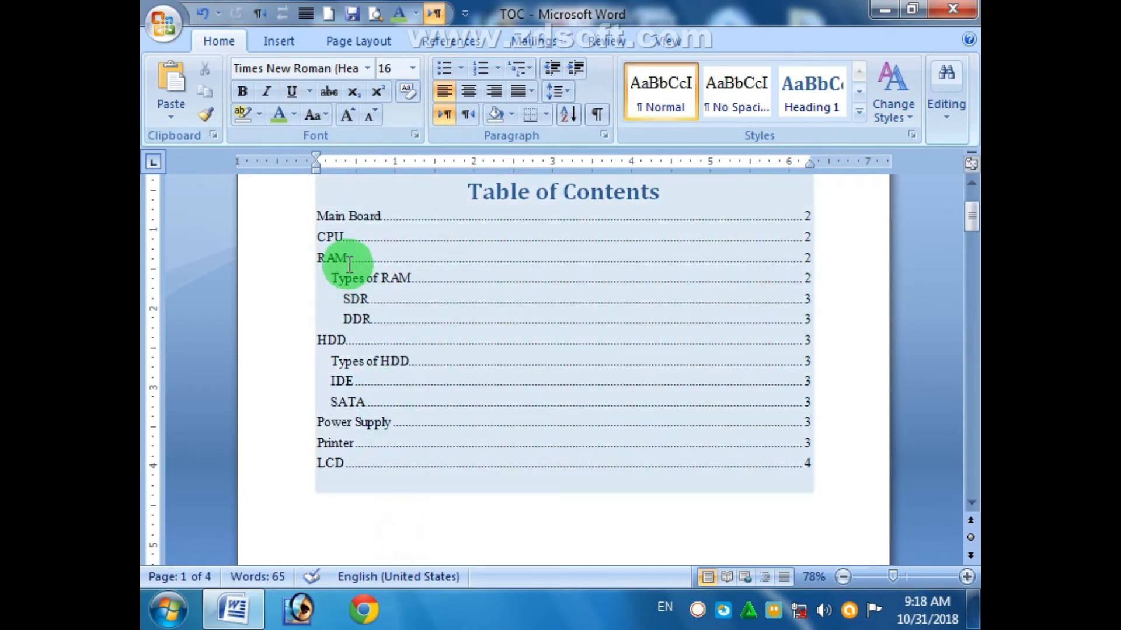
left_click_drag(316, 217, 404, 470)
left_click(412, 68)
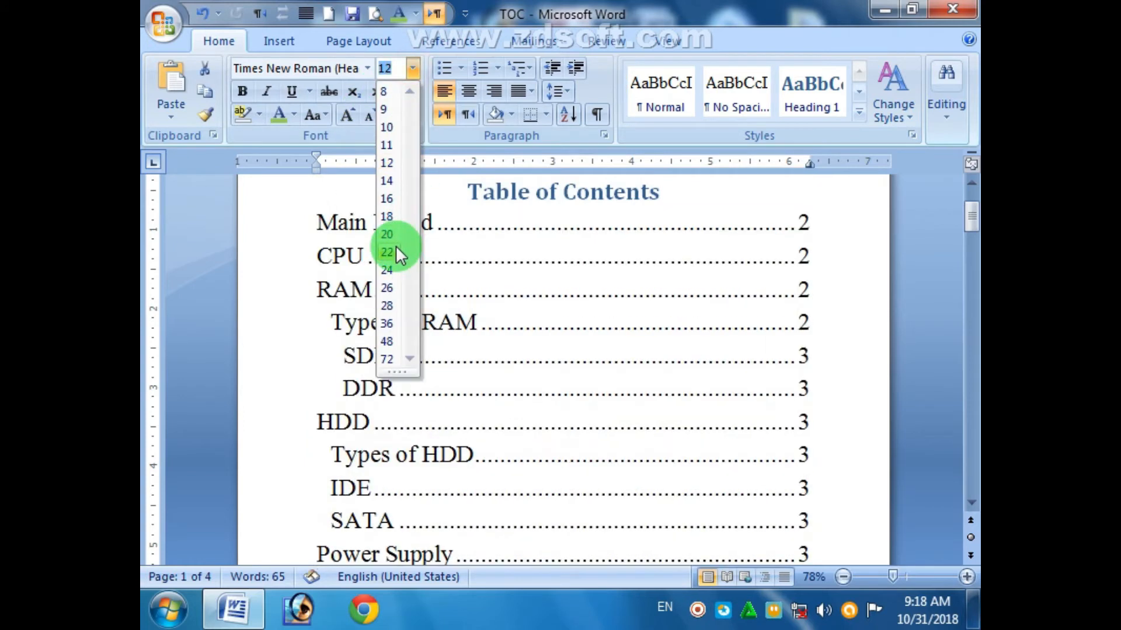
left_click(389, 201)
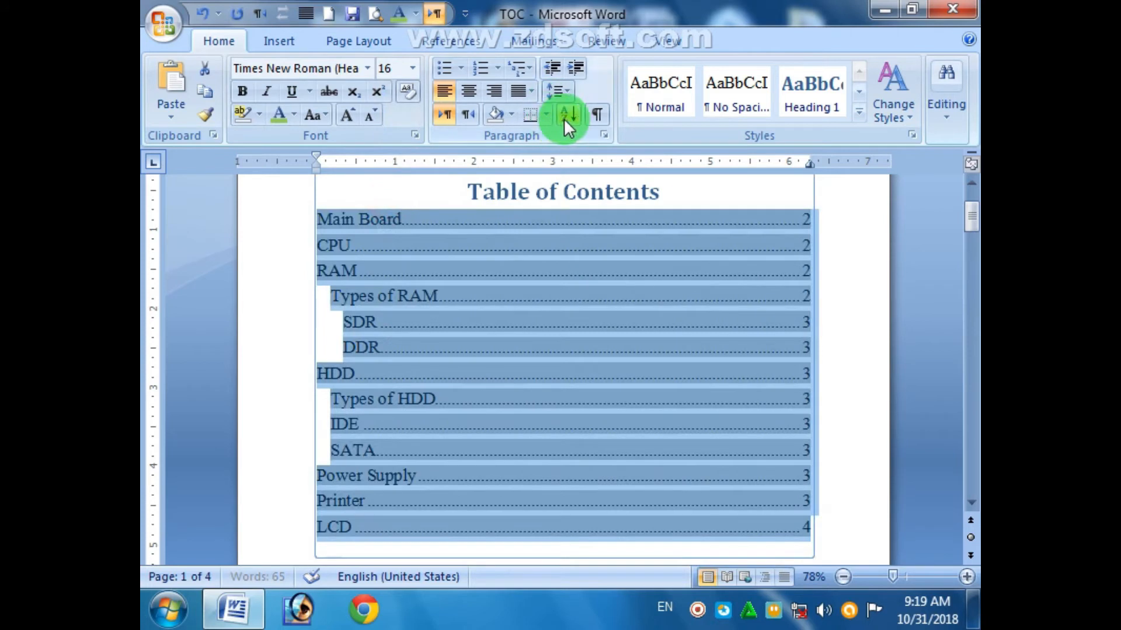
left_click(562, 92)
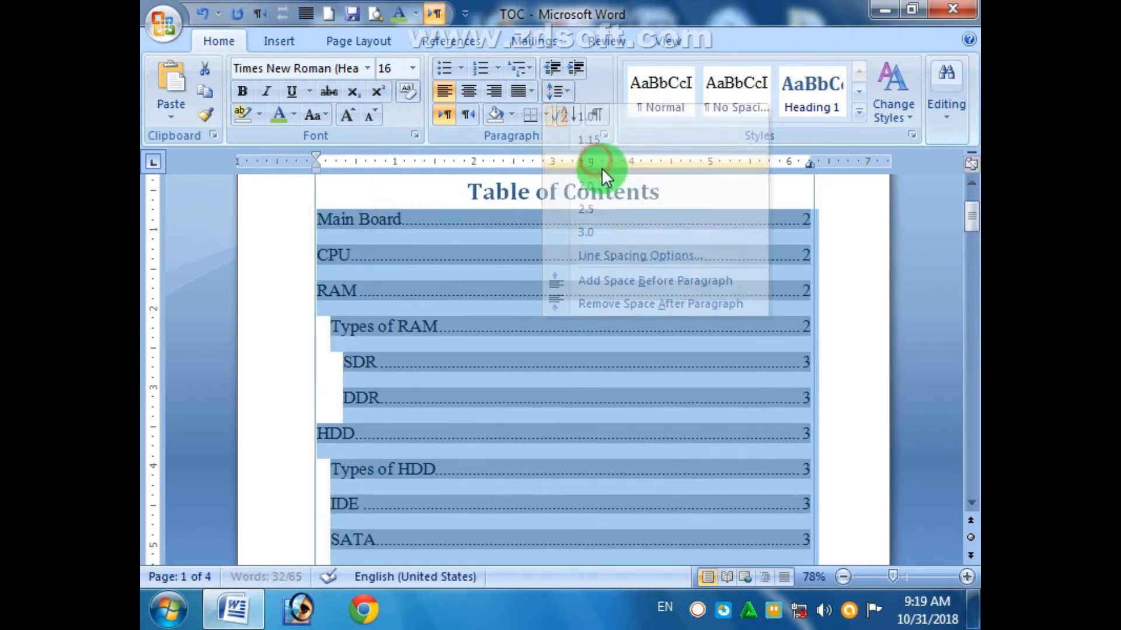
left_click(847, 313)
left_click(837, 359)
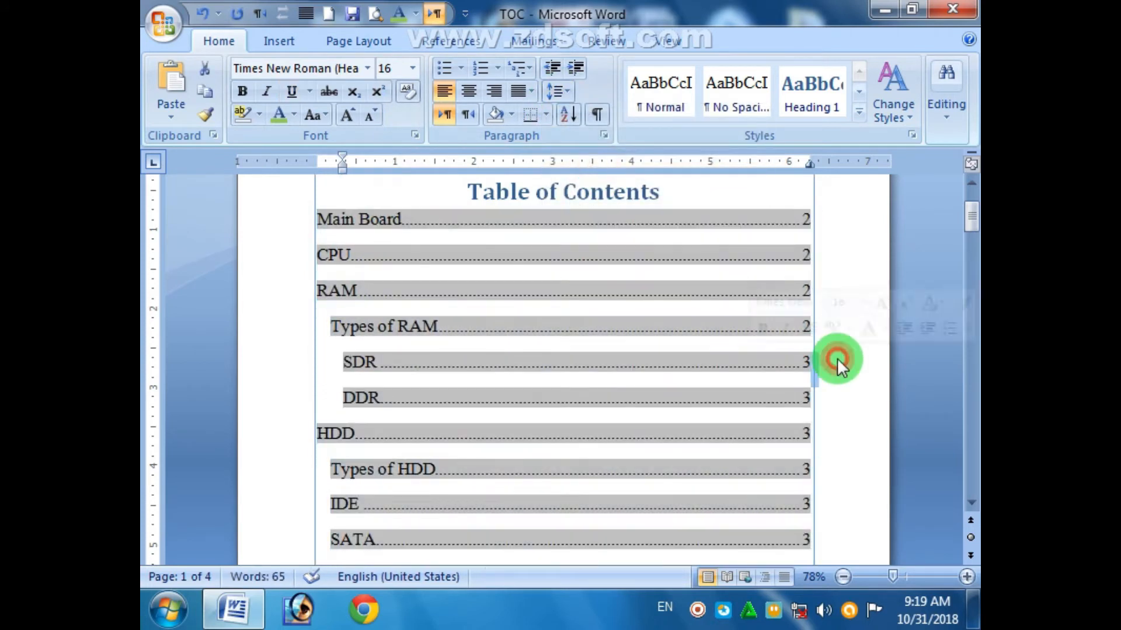
left_click_drag(970, 217, 971, 248)
left_click(733, 383)
- Delete the empty lines above Computer Parts on page 2
scroll(572, 447, "down", 5)
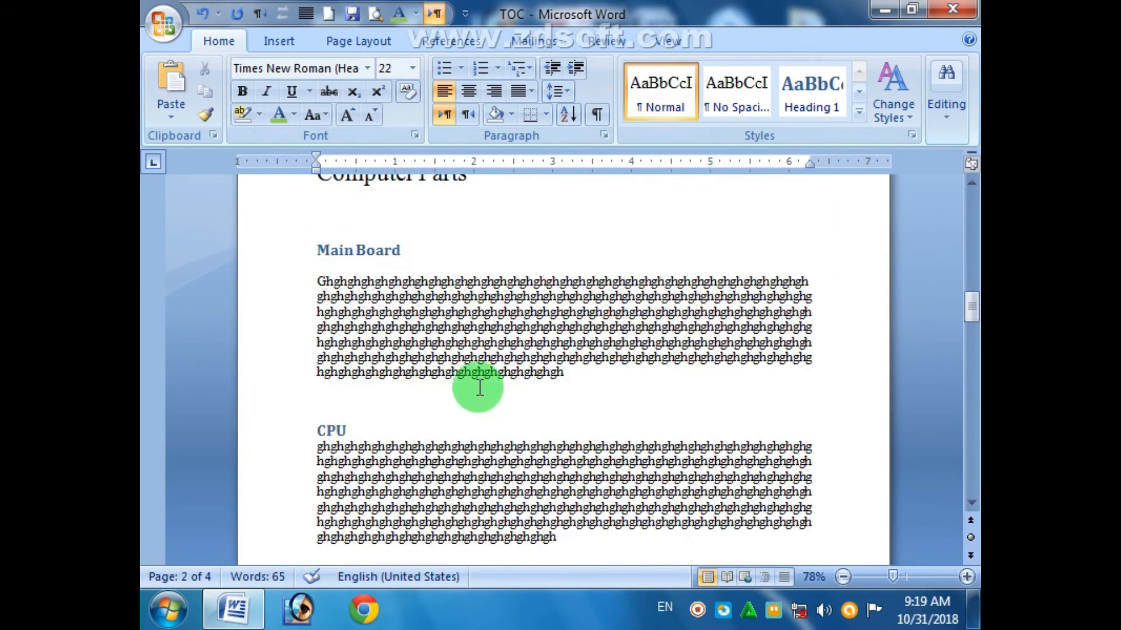
scroll(477, 386, "up", 5)
left_click(340, 346)
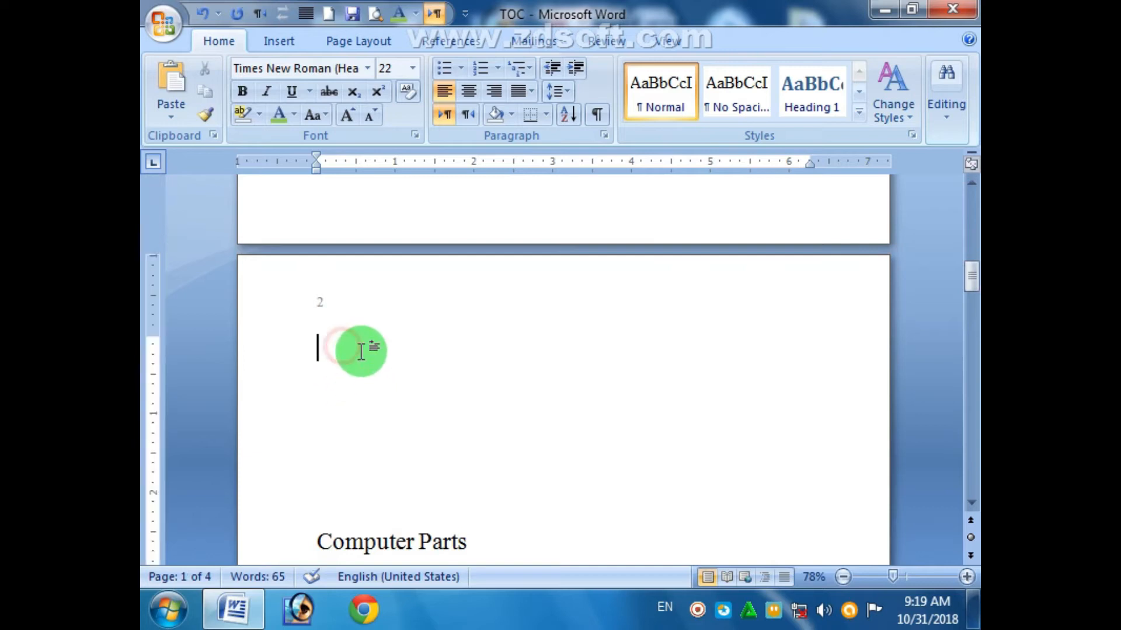
key("Delete")
key("Delete")
key("Delete")
key("Delete")
key("Delete")
key("Delete")
key("Delete")
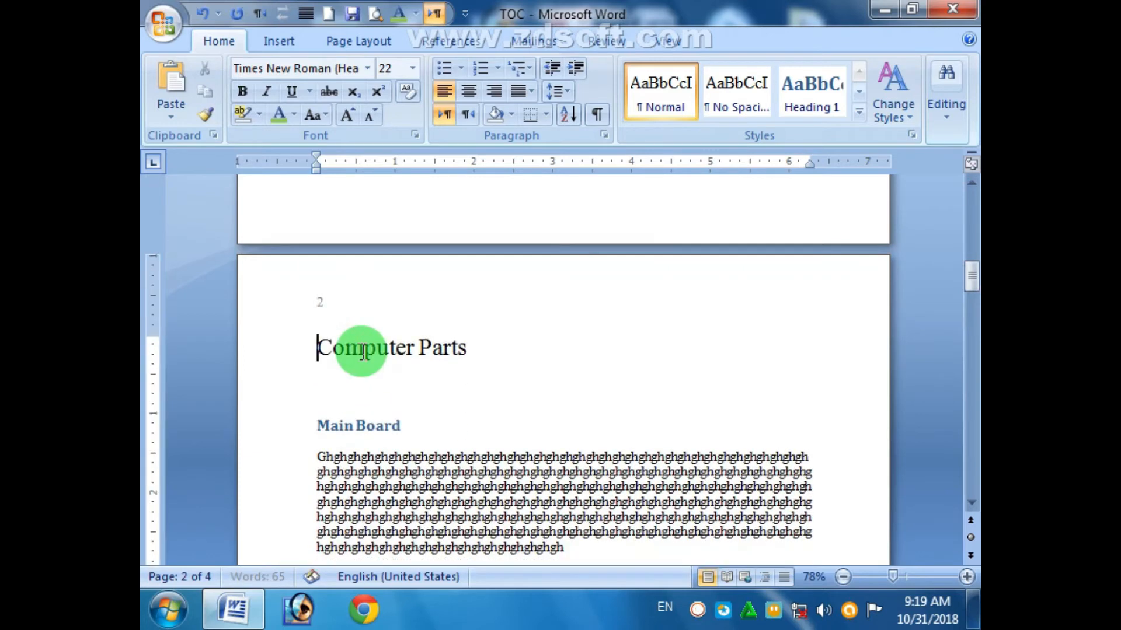
- Scroll back through the table of contents and place the caret inside it
left_click_drag(968, 275, 972, 213)
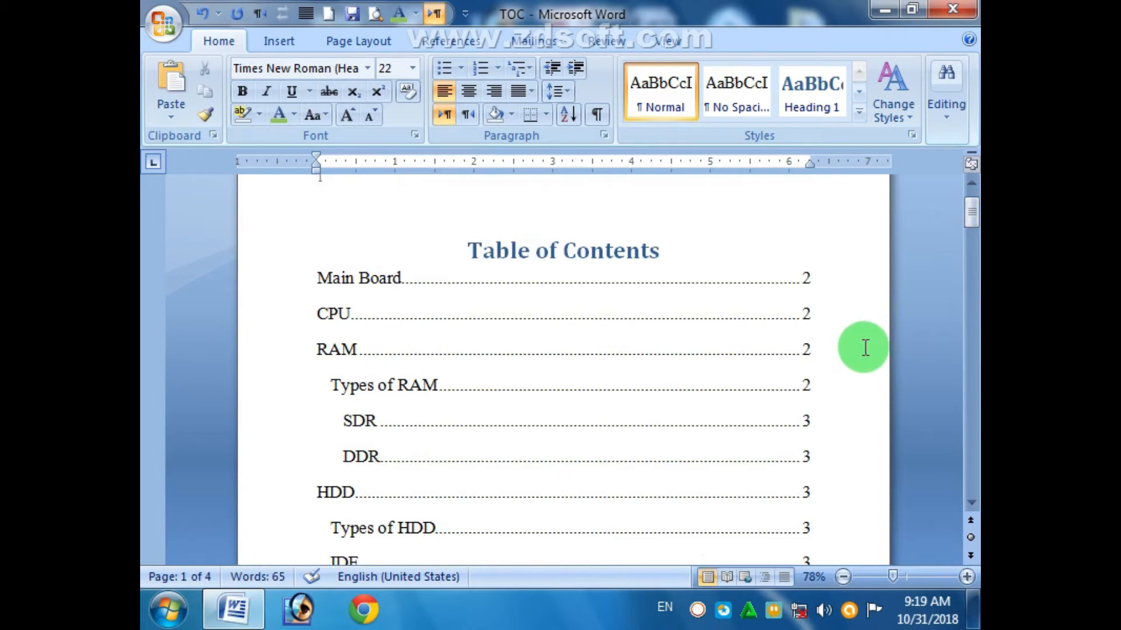
left_click(971, 502)
left_click(971, 503)
left_click(971, 503)
left_click(972, 503)
left_click(972, 503)
left_click(972, 503)
left_click(972, 503)
left_click(972, 503)
left_click(971, 503)
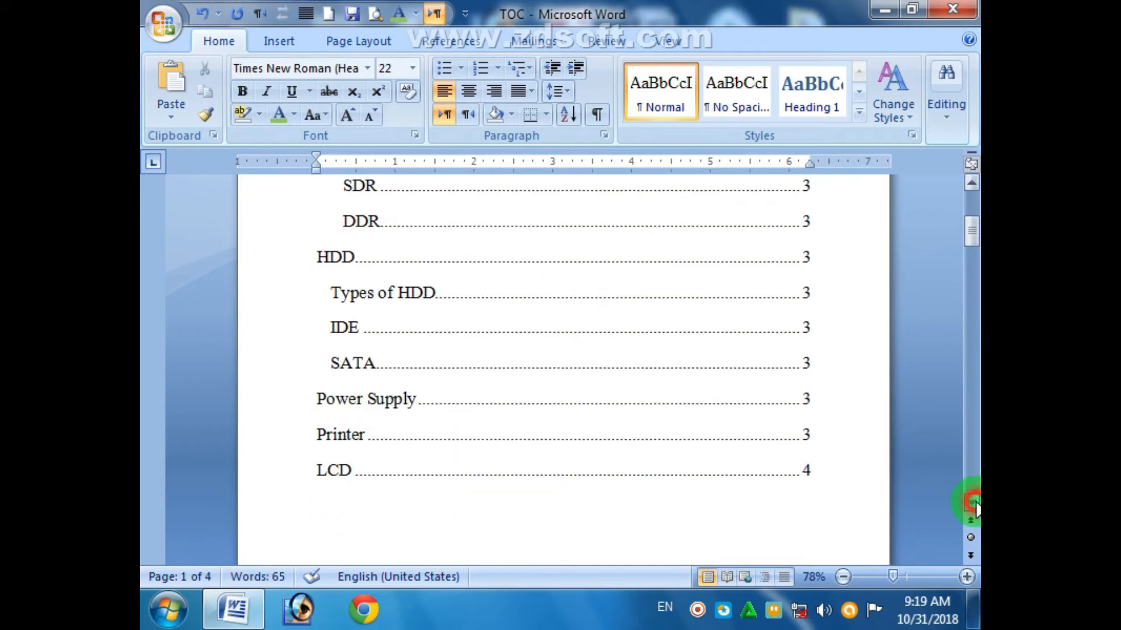
left_click(972, 504)
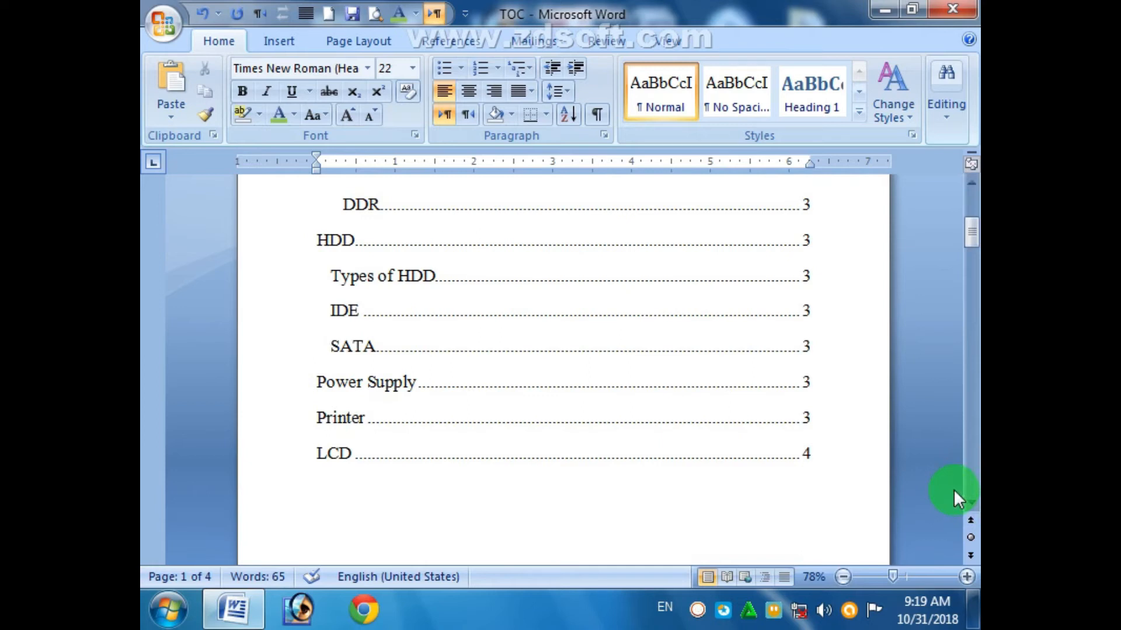
left_click(542, 448)
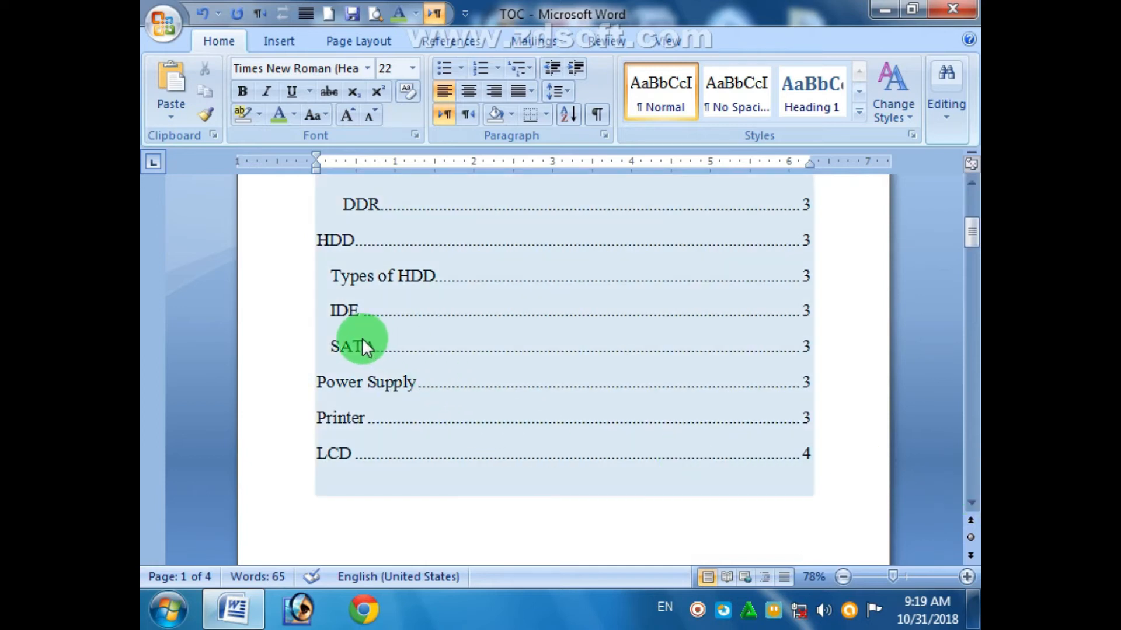
left_click(373, 202)
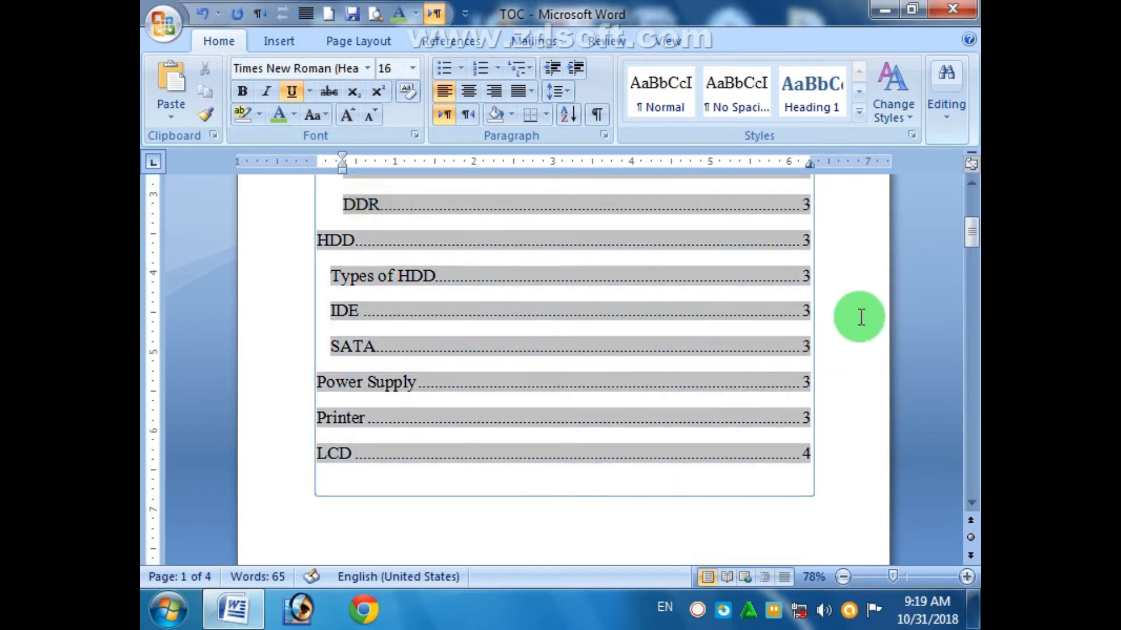
mouse_move(969, 240)
left_mouse_down()
mouse_move(969, 216)
mouse_move(969, 236)
left_mouse_up()
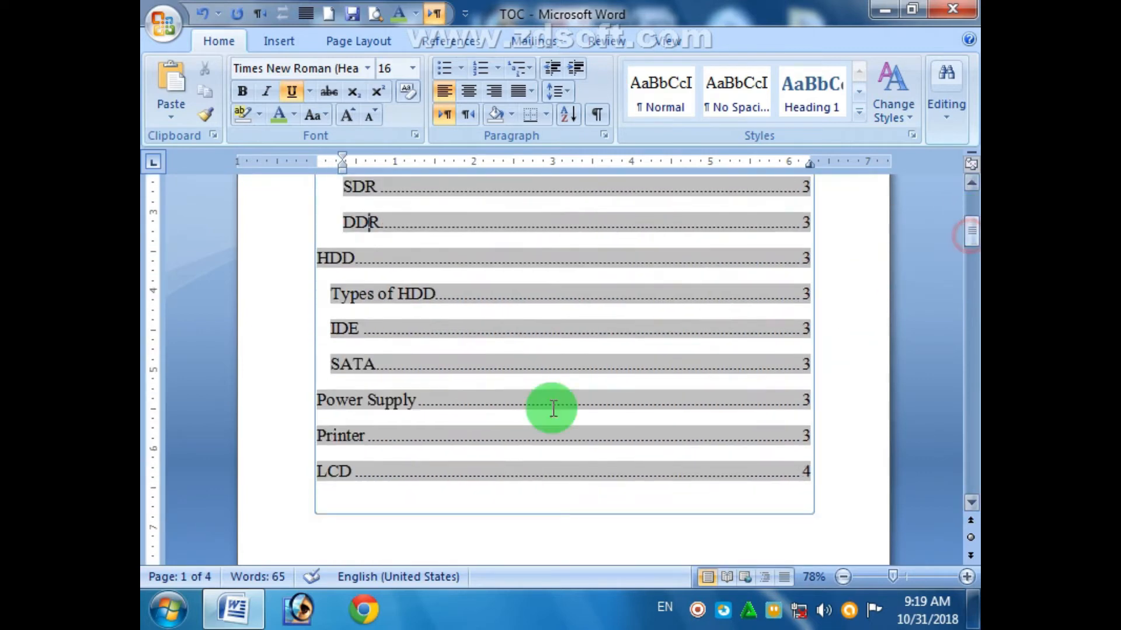
left_click(351, 443, "ctrl")
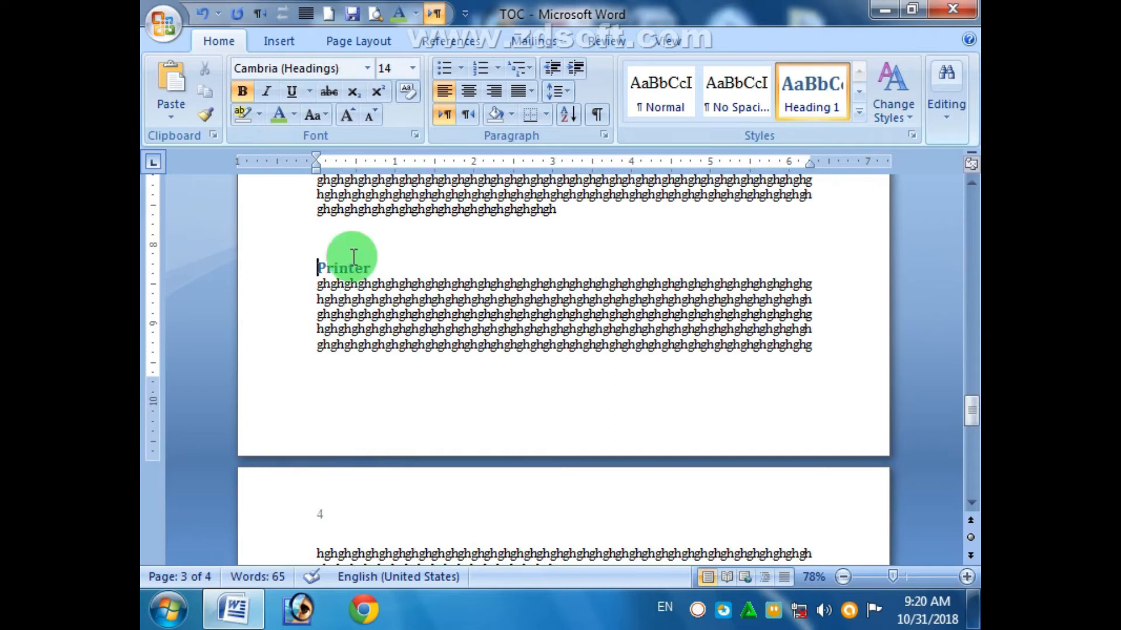
left_click(971, 413)
left_click_drag(972, 413, 971, 222)
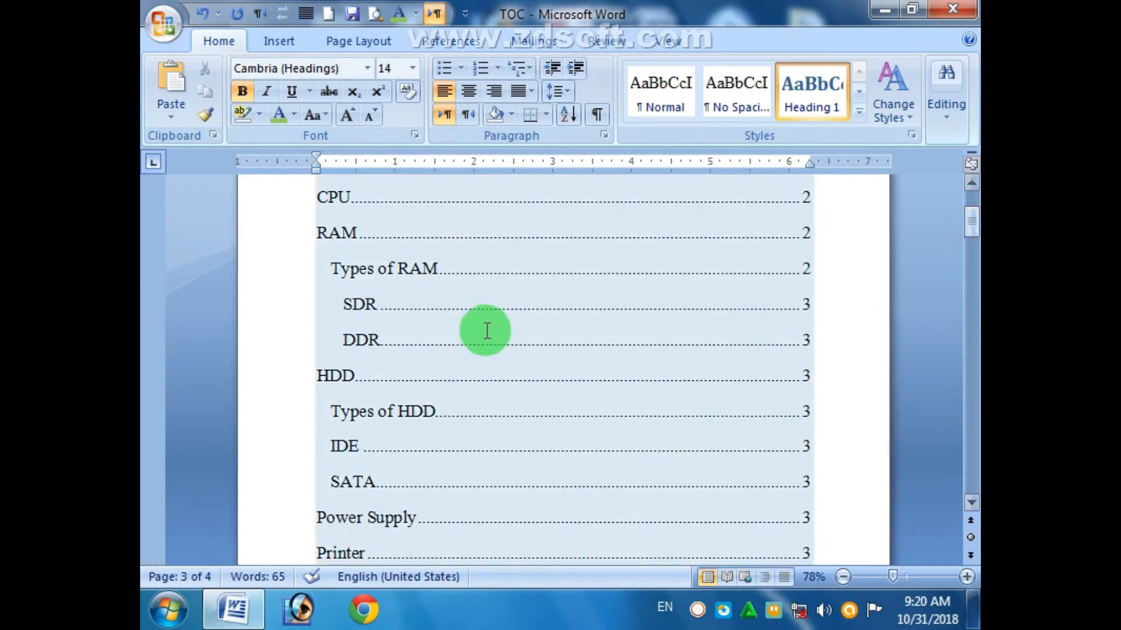
- Follow the DDR contents entry, then place the caret after the LCD text on page 4
left_click(370, 346)
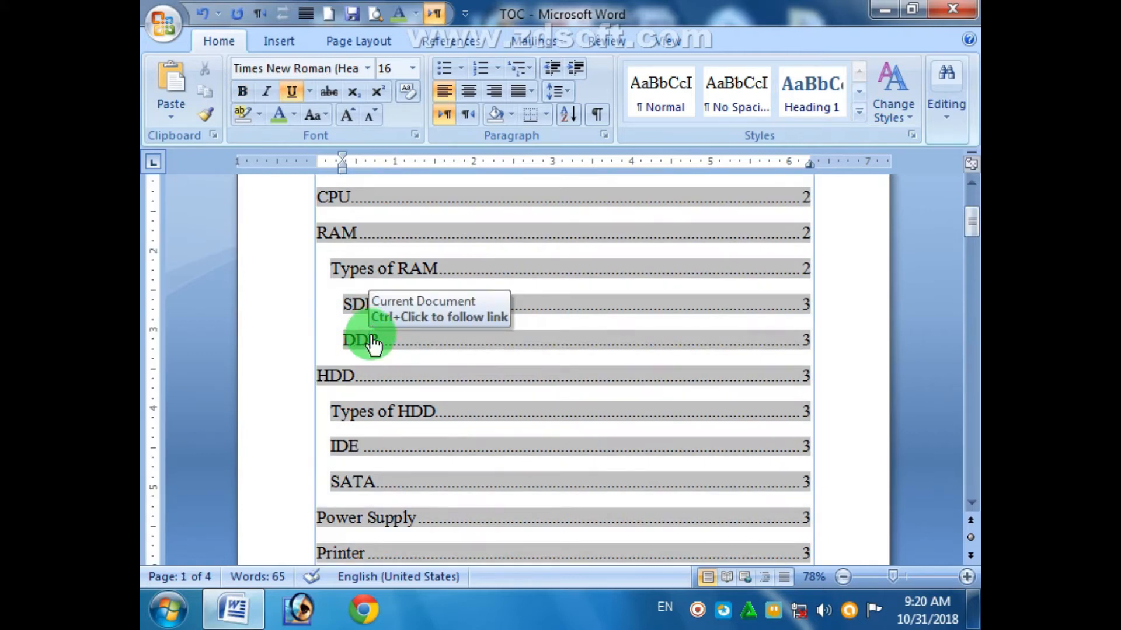
left_click(372, 342, "ctrl")
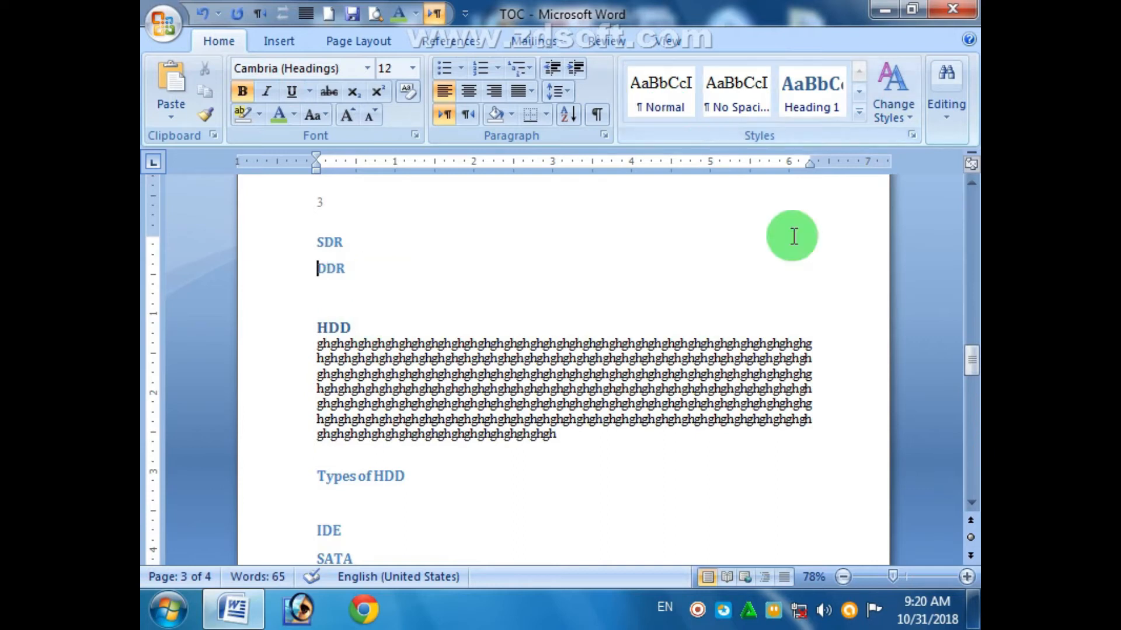
left_click_drag(971, 357, 923, 442)
left_click(318, 428)
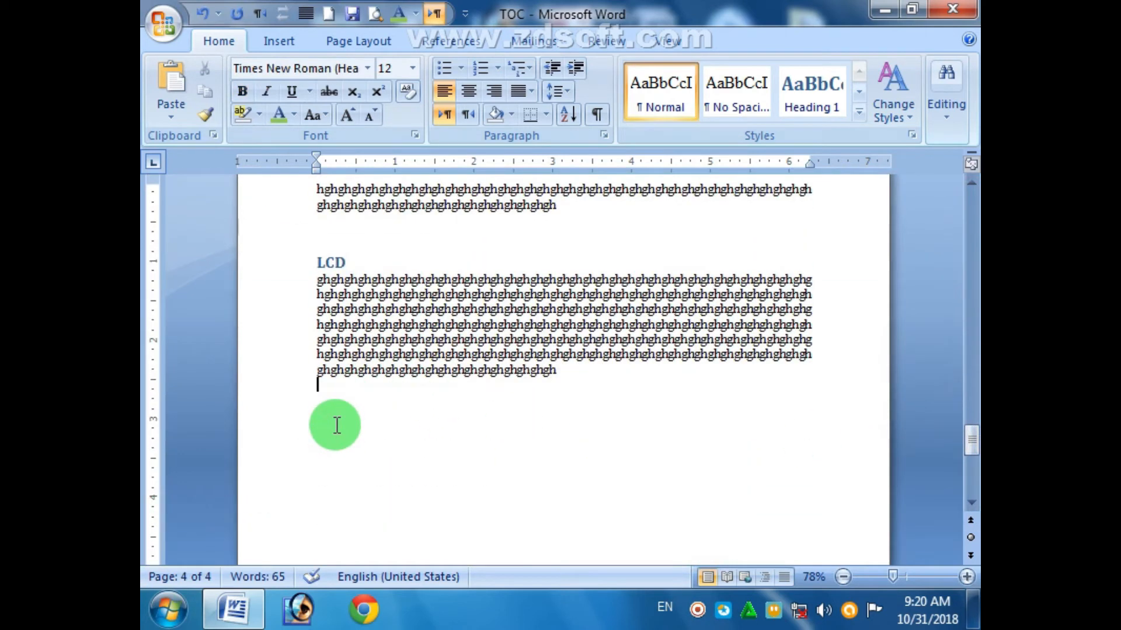
- Add a Heading 1 'Mouse' title after LCD with the pasted filler paragraph beneath
key("Return")
type("Mouse")
key("Return")
key("ctrl+v")
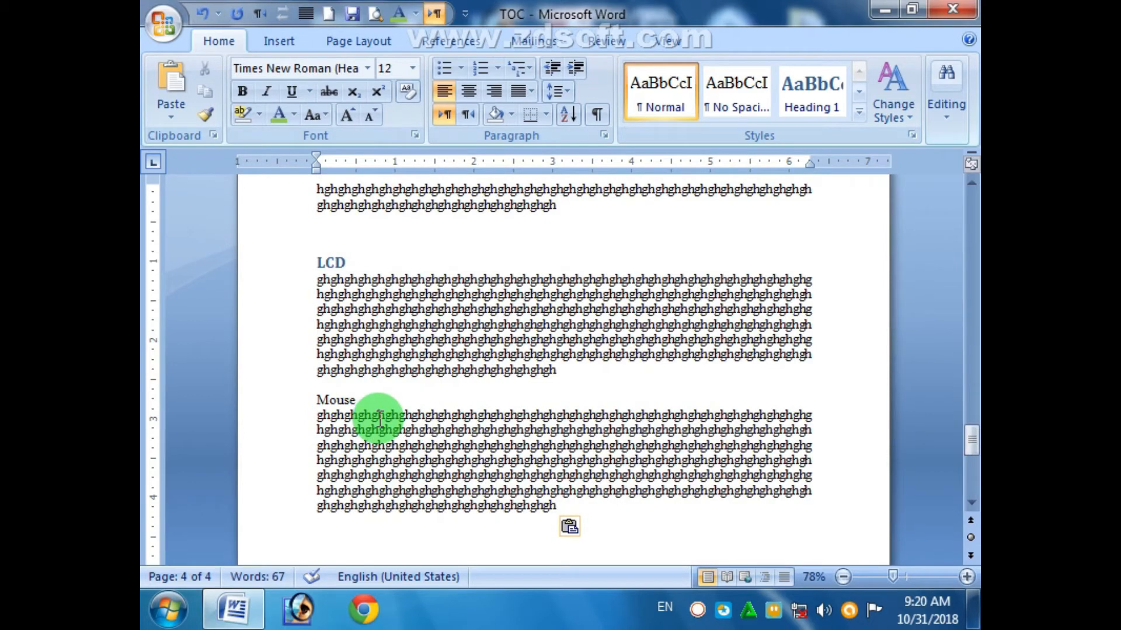
left_click(311, 405)
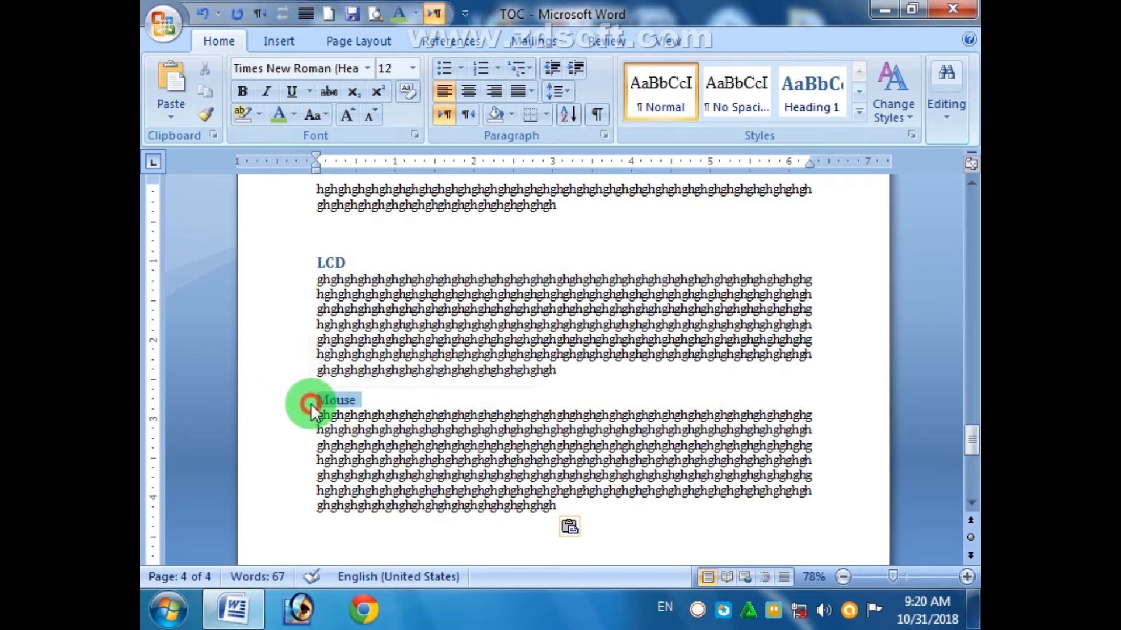
left_click(820, 108)
left_click(569, 419)
left_click_drag(972, 439, 973, 242)
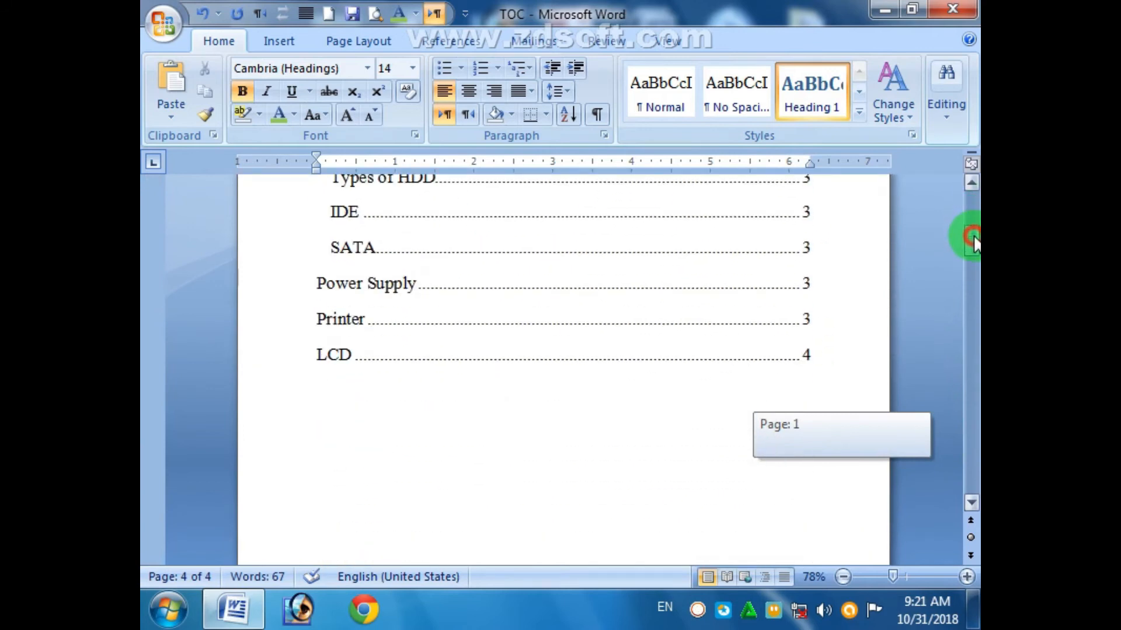
left_click_drag(972, 239, 969, 198)
left_click(553, 343)
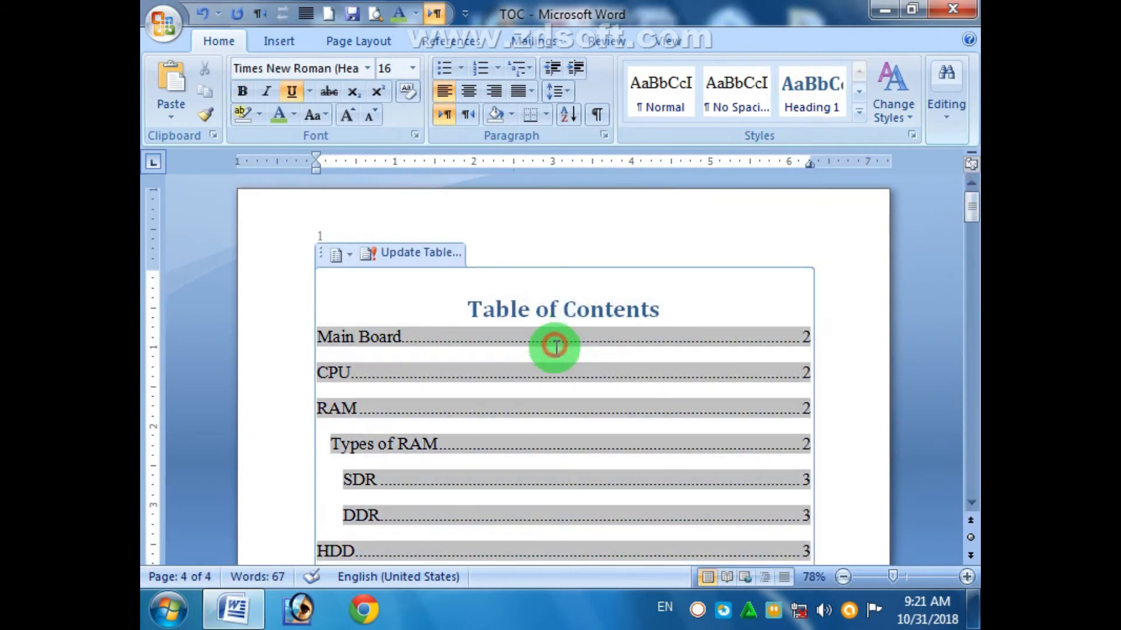
- Rebuild the table of contents with the Update entire table option
left_click(408, 255)
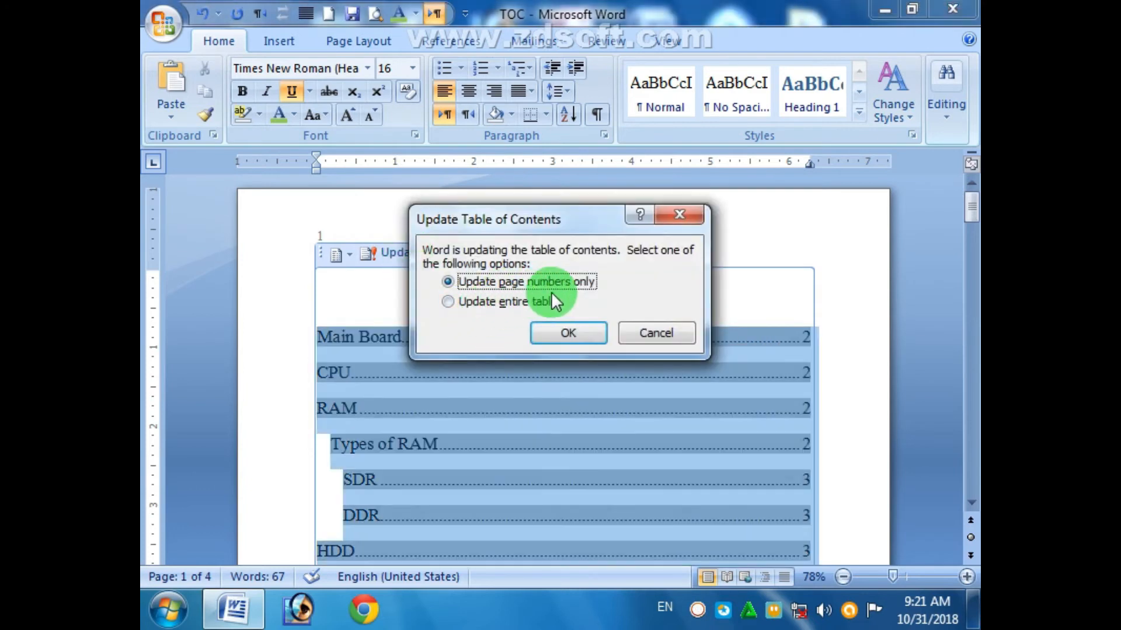
left_click(644, 329)
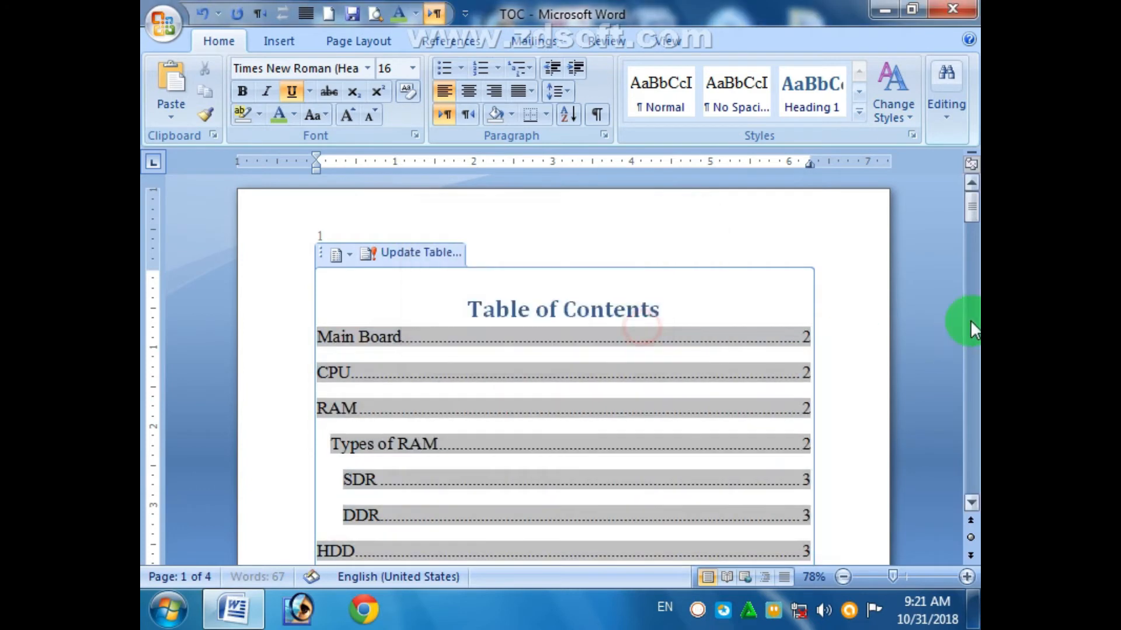
left_click_drag(973, 210, 966, 290)
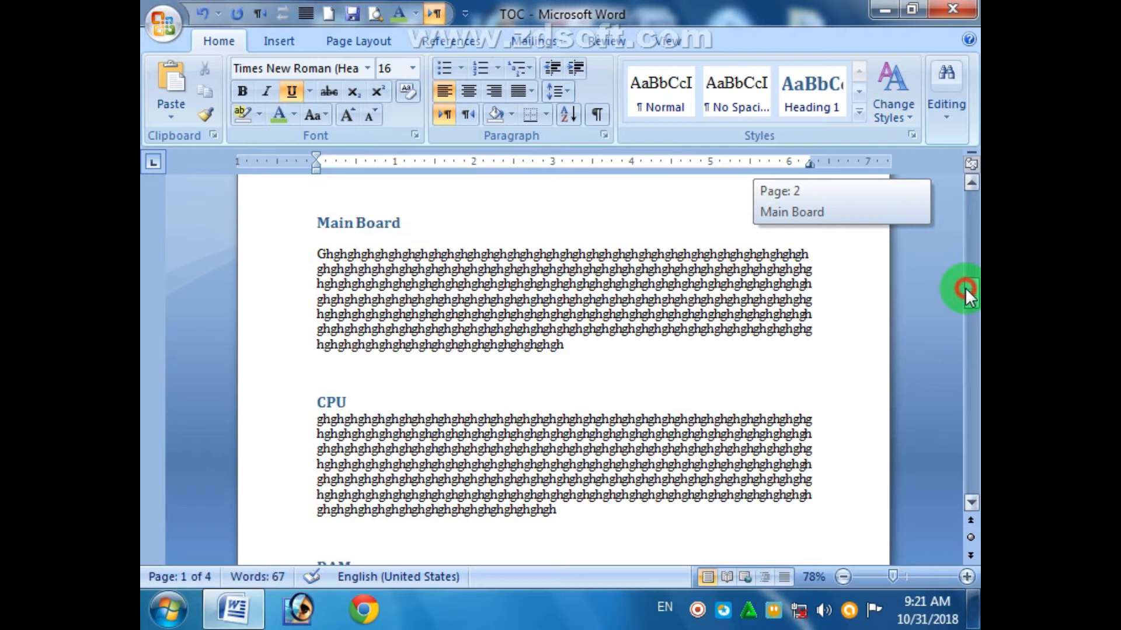
left_click_drag(965, 287, 969, 198)
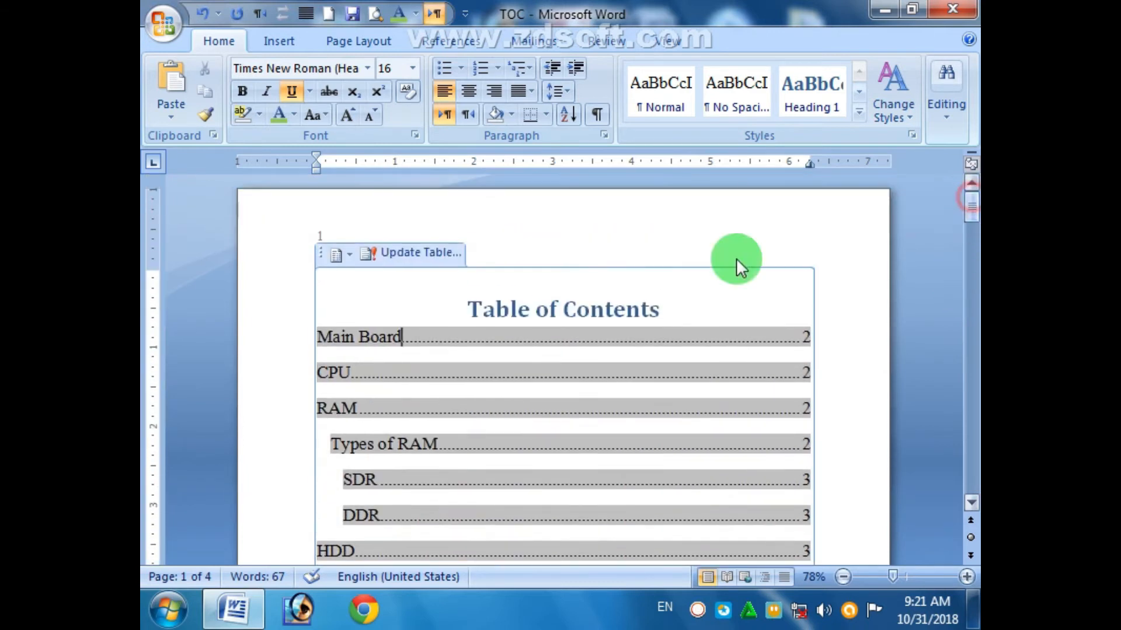
left_click(397, 258)
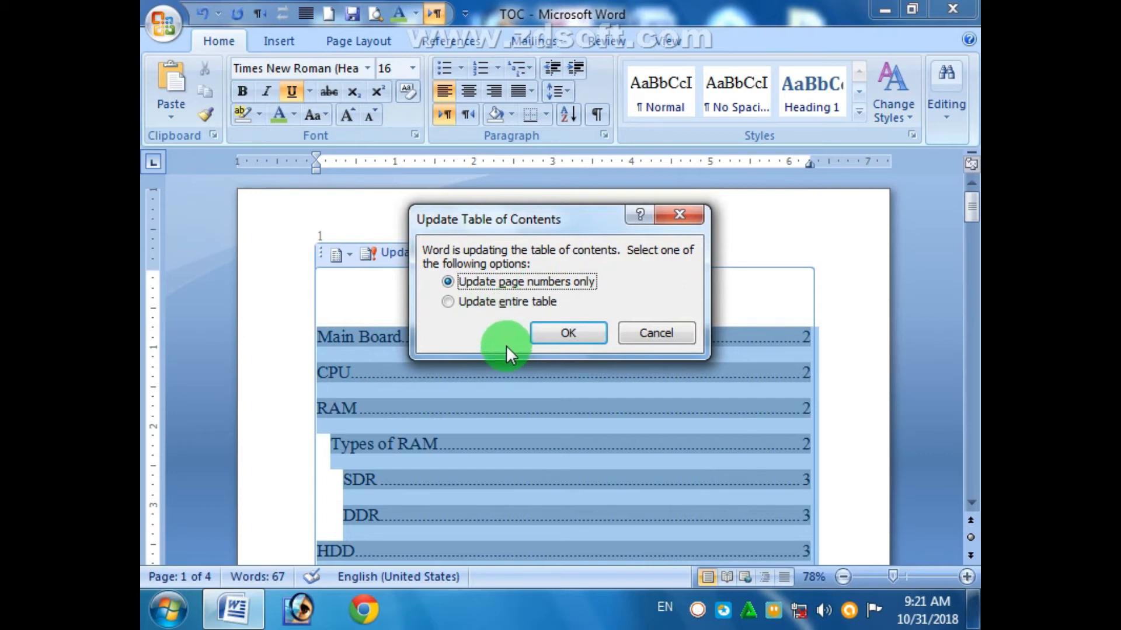
left_click(490, 303)
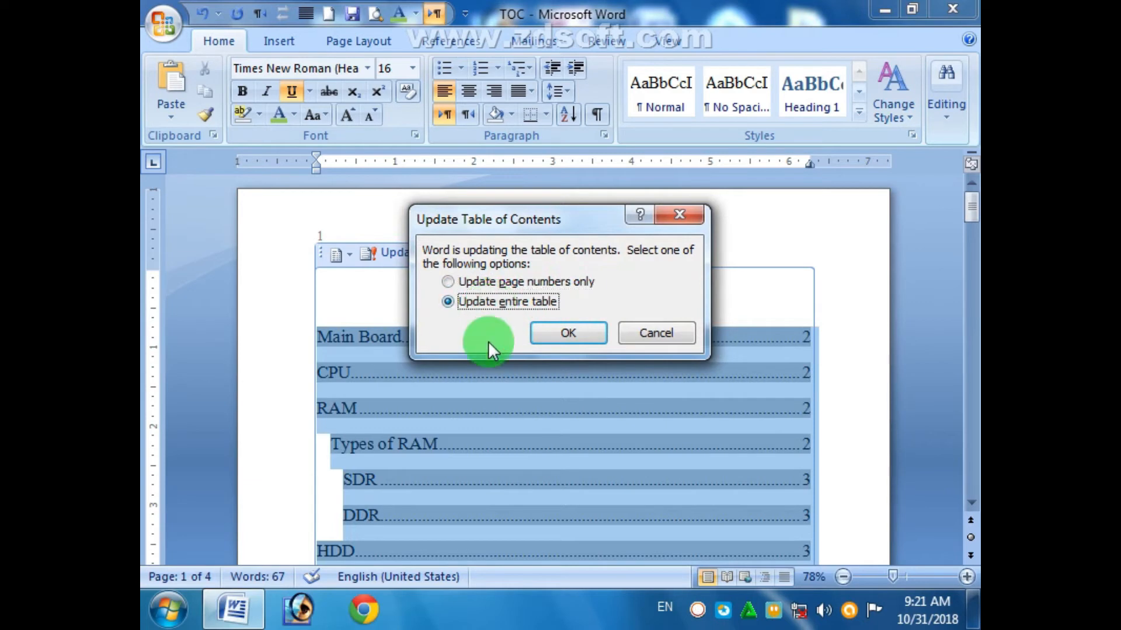
left_click(578, 333)
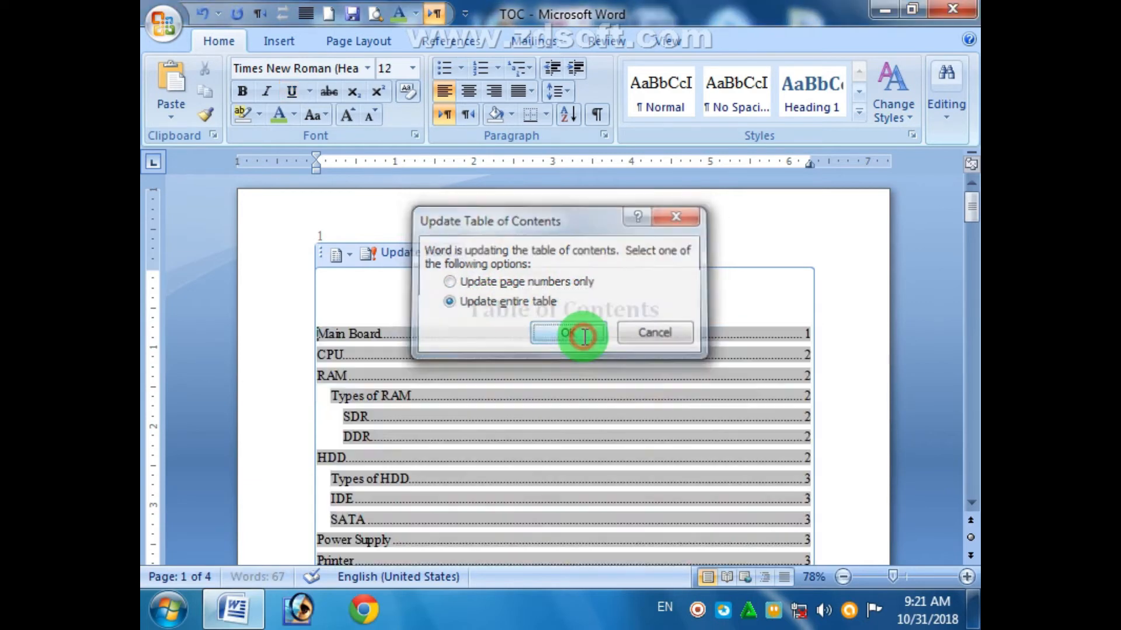
- Follow the Mouse contents entry to its section, then close TOC without saving
left_click_drag(971, 207, 971, 224)
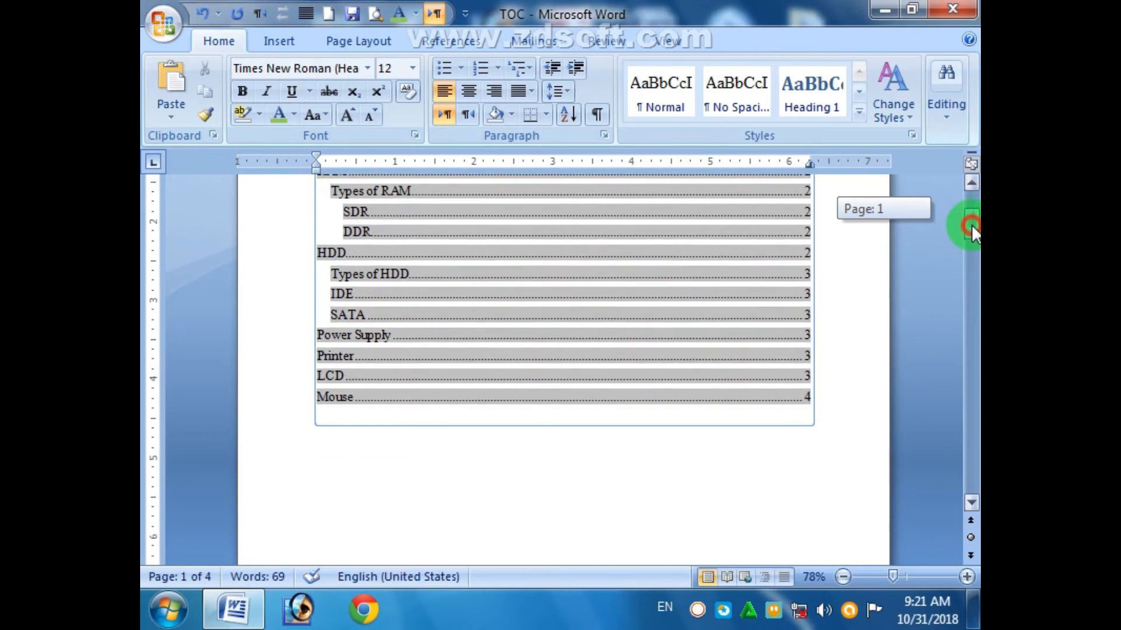
left_click(523, 457)
left_click_drag(363, 442, 338, 412)
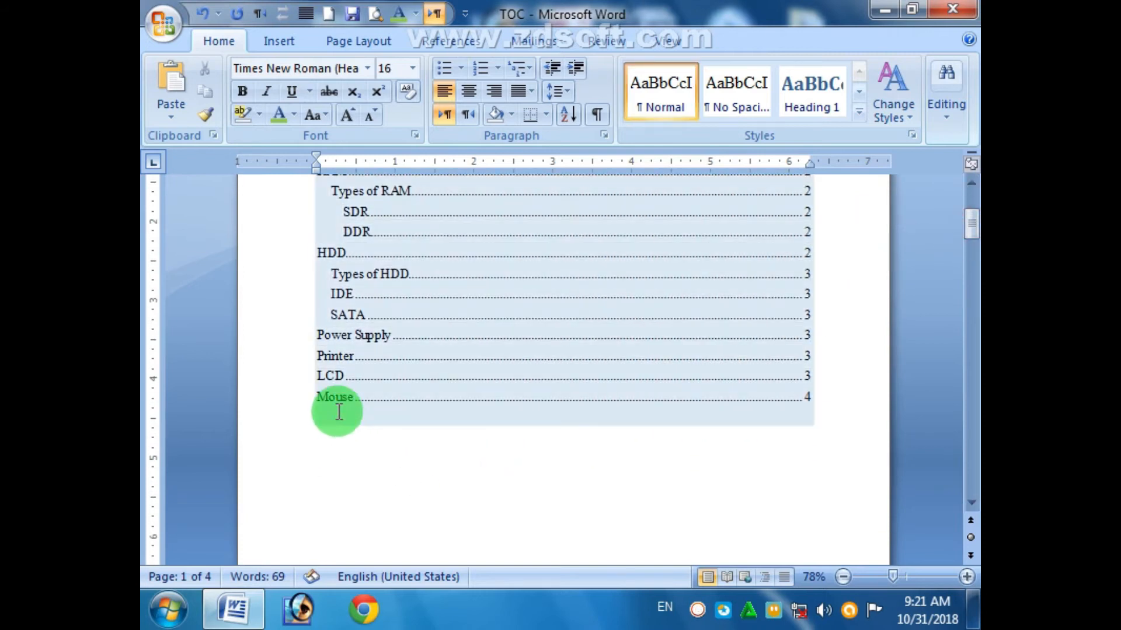
left_click(353, 428)
left_click(345, 401)
left_click(343, 392)
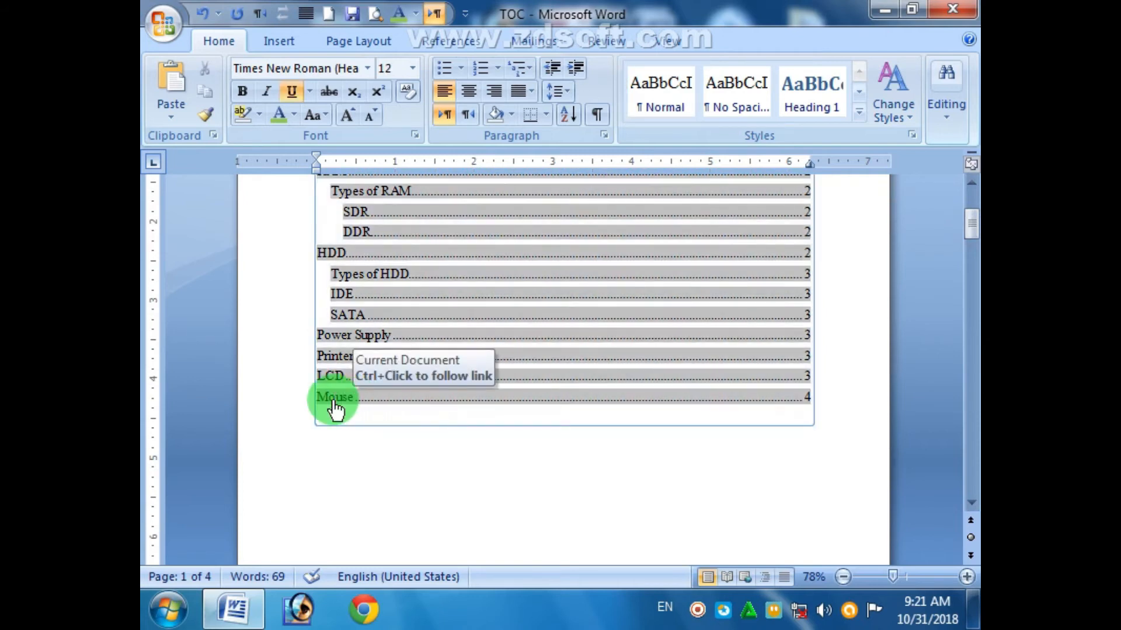
left_click(334, 399, "ctrl")
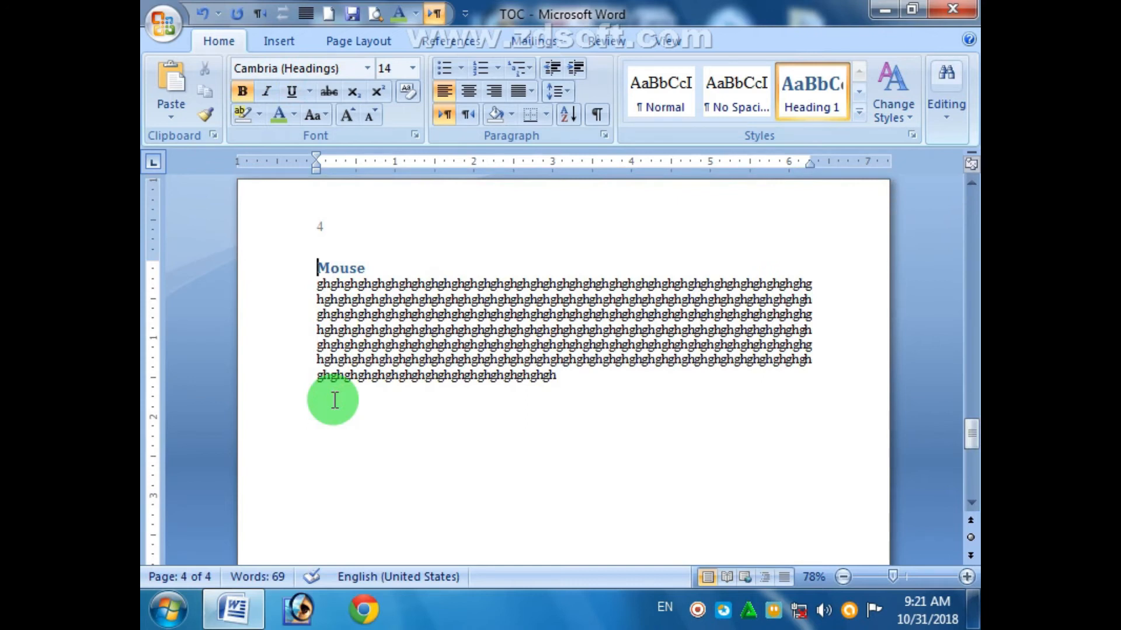
left_click(946, 11)
left_click(559, 353)
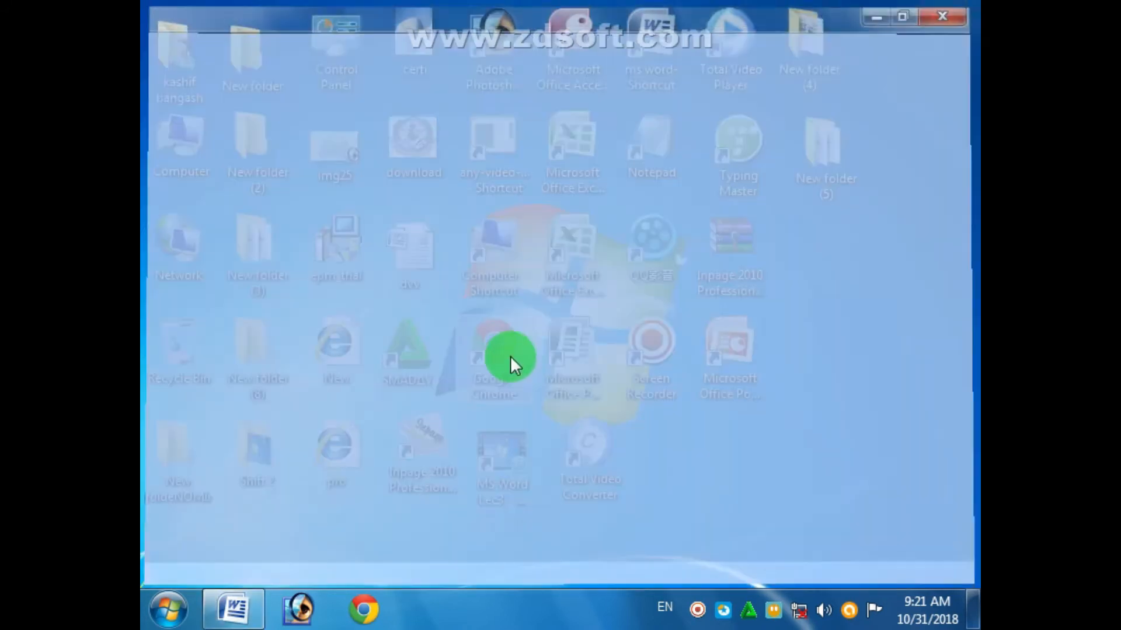
- Start a new Word document with a Heading 1 CPU title and filler text beneath
double_click(656, 76)
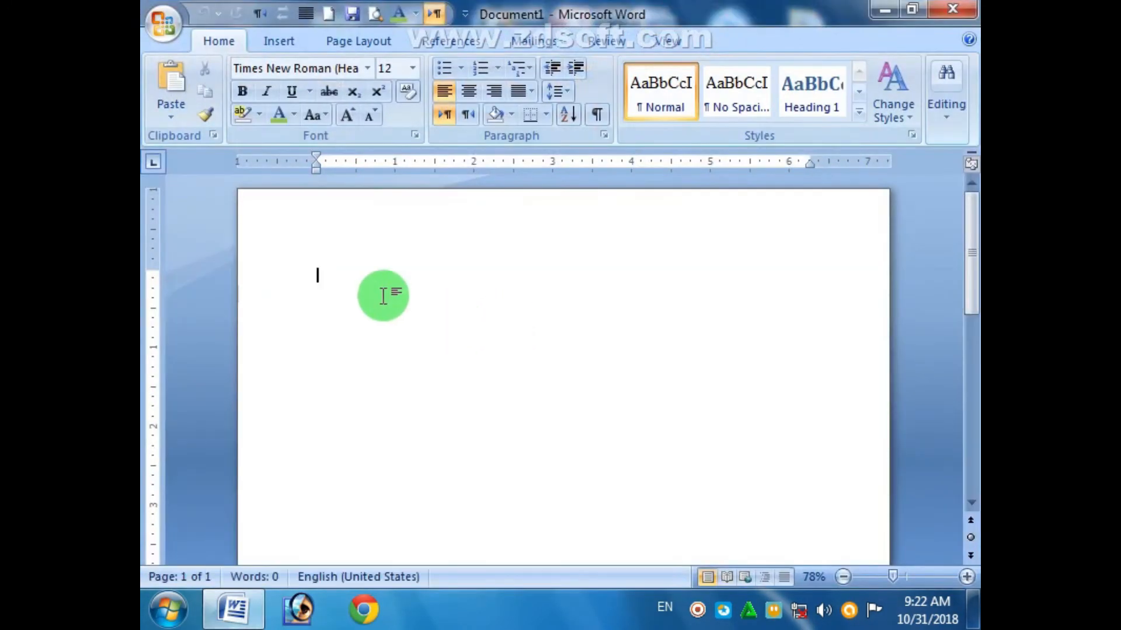
type("CPU")
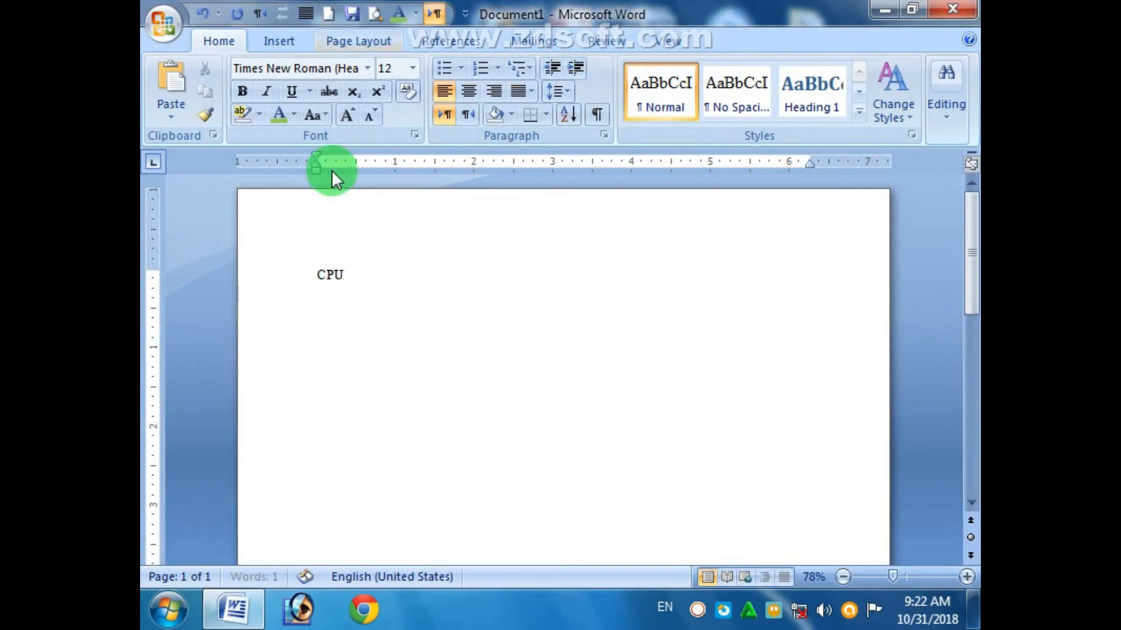
key("ctrl+v")
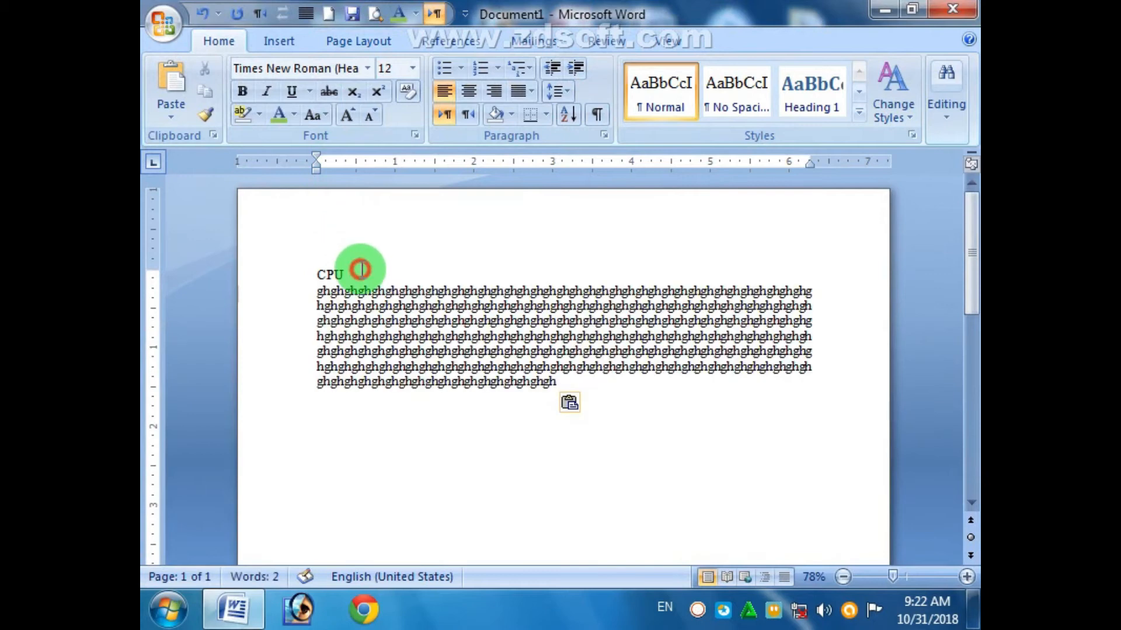
left_click_drag(358, 269, 307, 271)
left_click(814, 107)
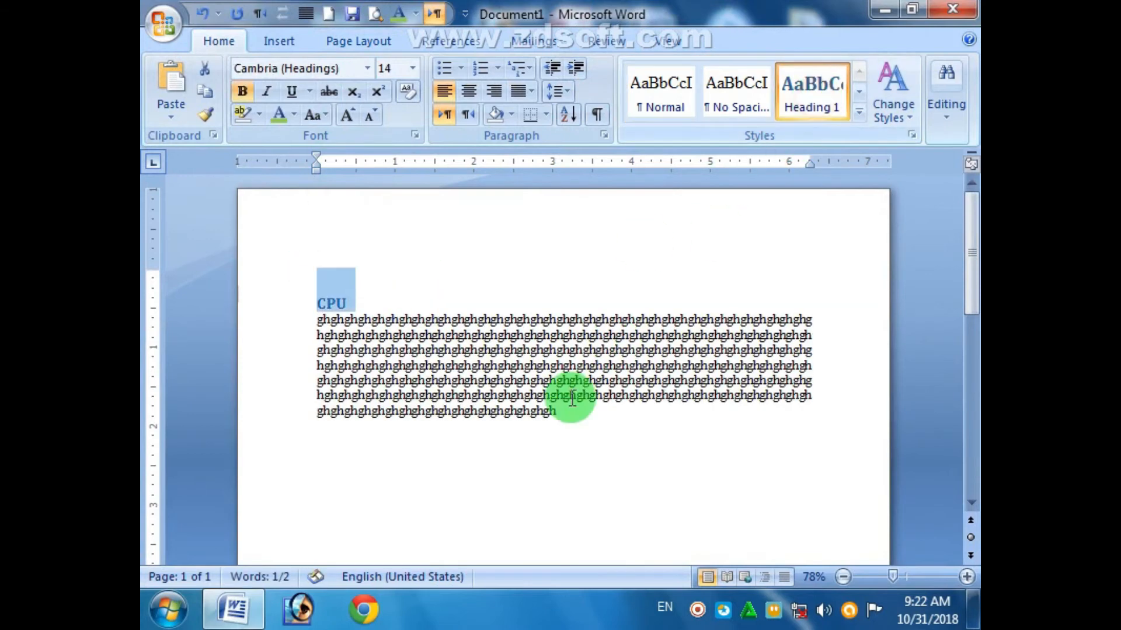
left_click(378, 488)
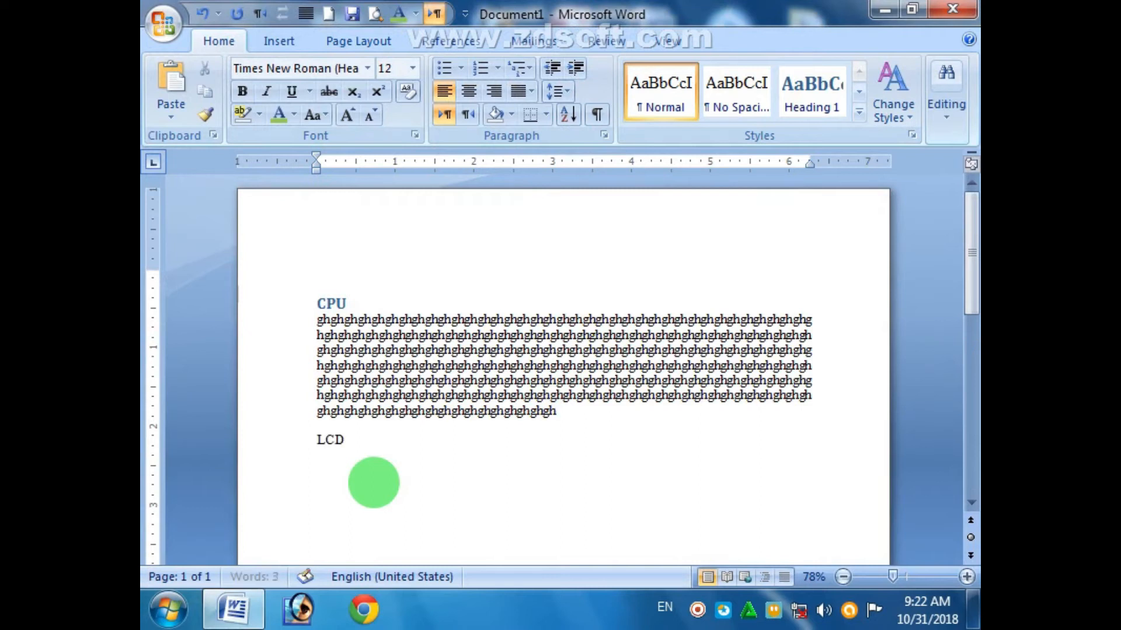
- Paste body text under LCD and style LCD as Heading 1
key("ctrl+v")
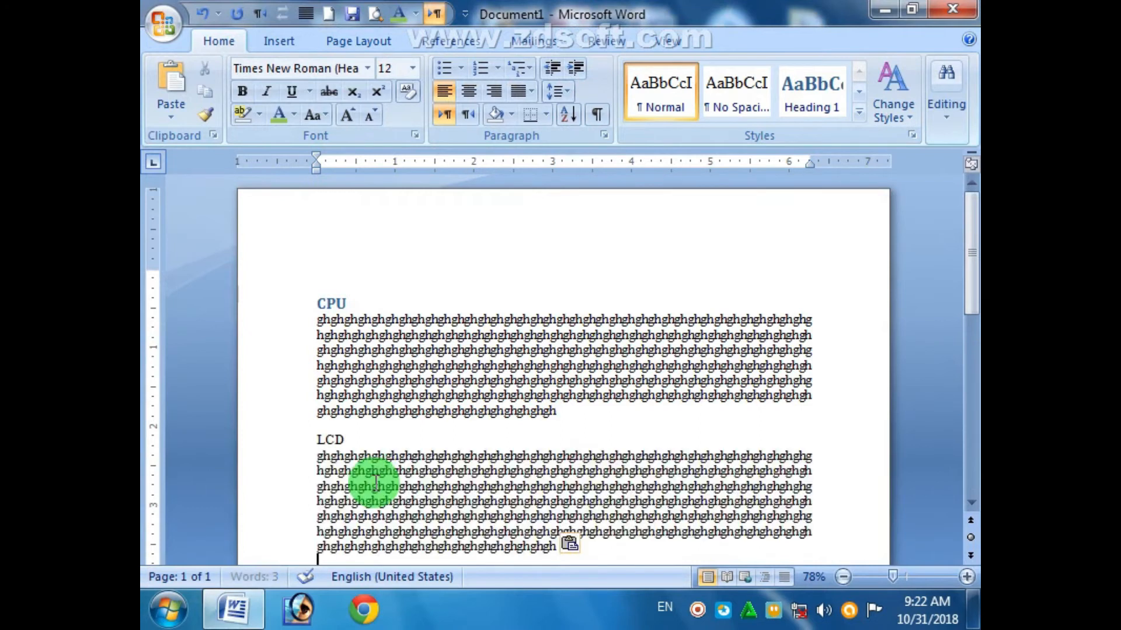
left_click_drag(357, 433, 320, 436)
left_click(352, 437)
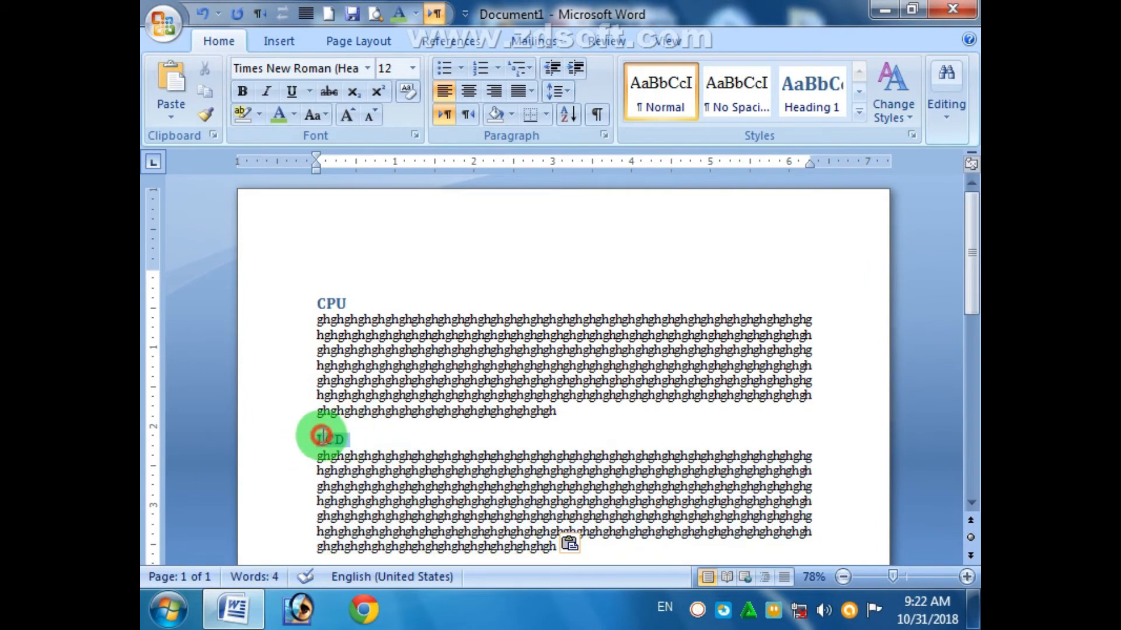
left_click(836, 125)
left_click_drag(973, 262, 969, 330)
left_click(401, 429)
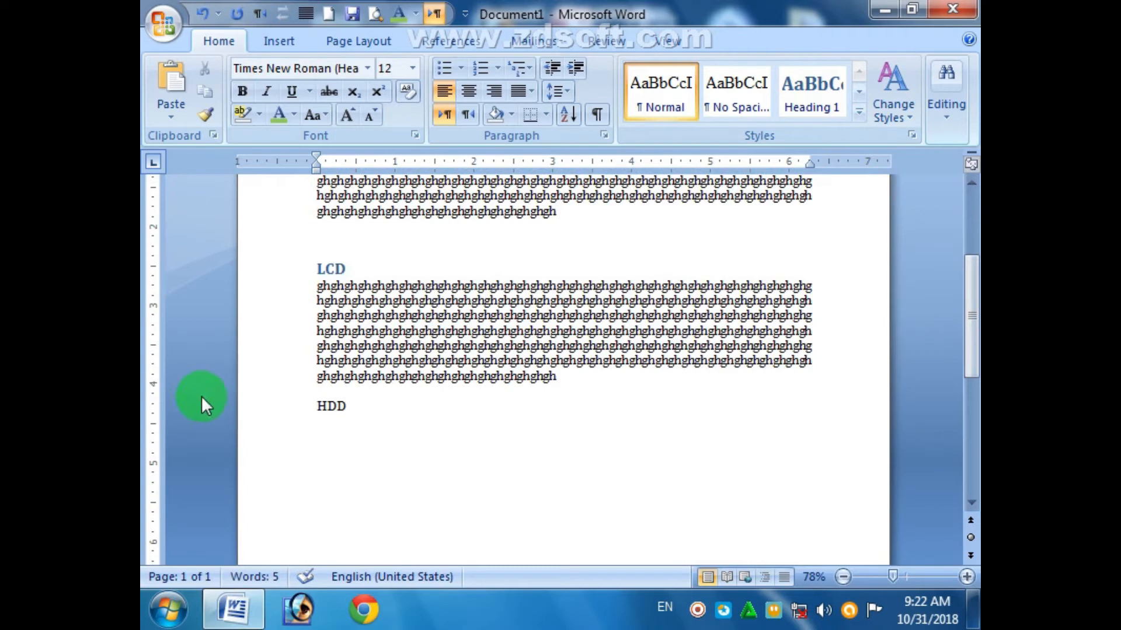
- Paste body text under HDD, style HDD as Heading 1, and move below it
key("ctrl+v")
left_click_drag(316, 400, 373, 411)
left_click(825, 109)
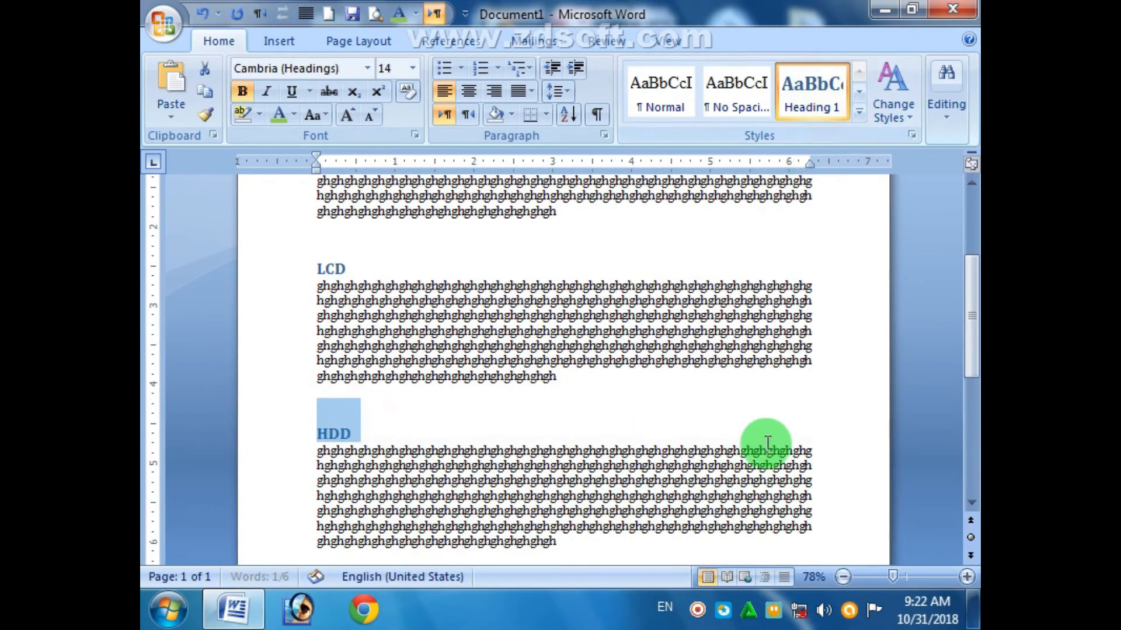
left_click_drag(963, 333, 965, 380)
left_click(321, 444)
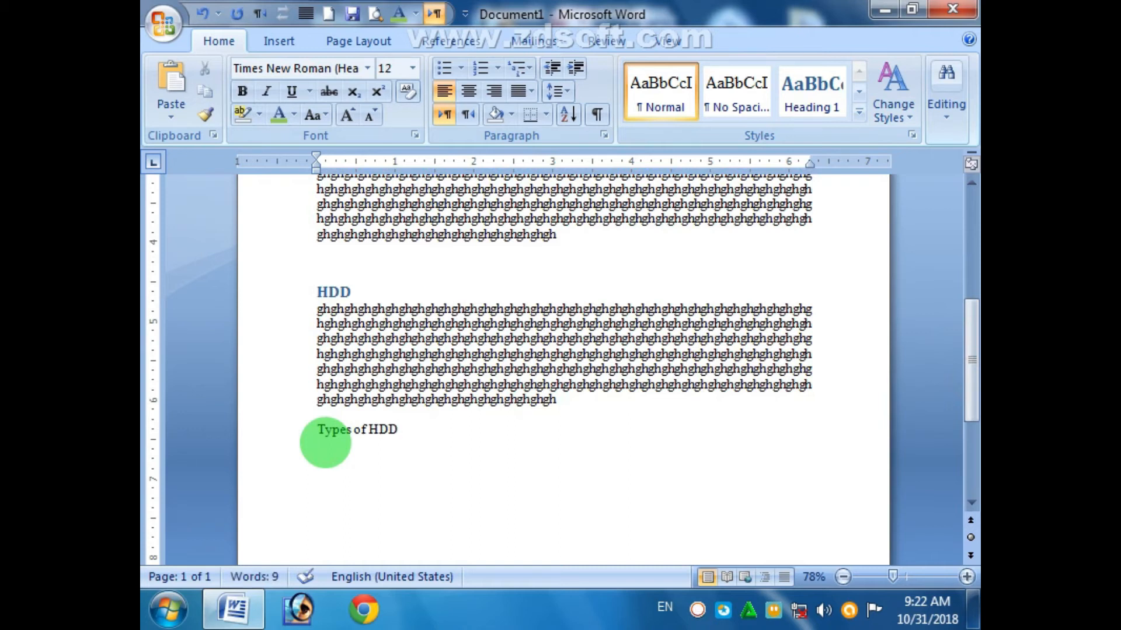
- Paste body text under 'Types of HDD' and apply the Heading 2 style to that line
key("ctrl+v")
left_click_drag(387, 425, 328, 428)
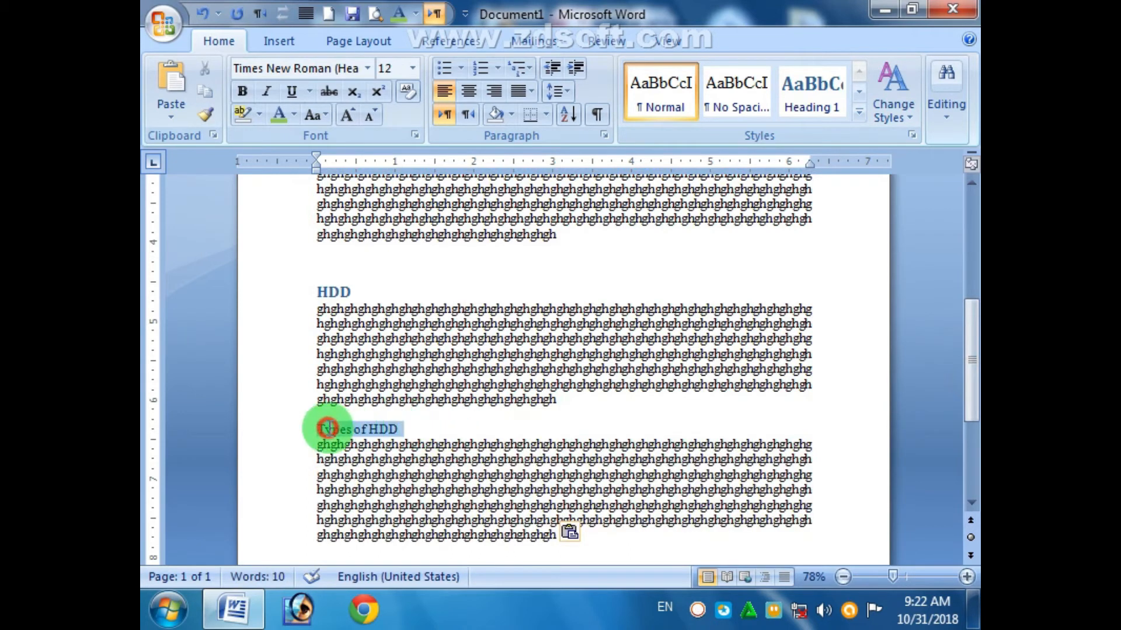
left_click(859, 112)
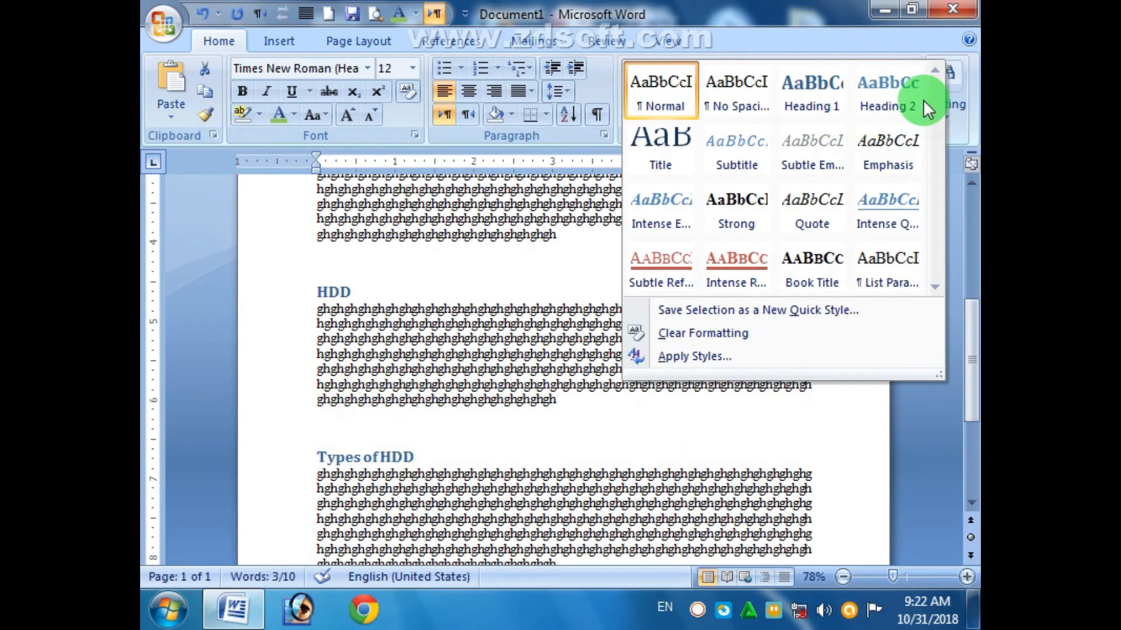
left_click(907, 96)
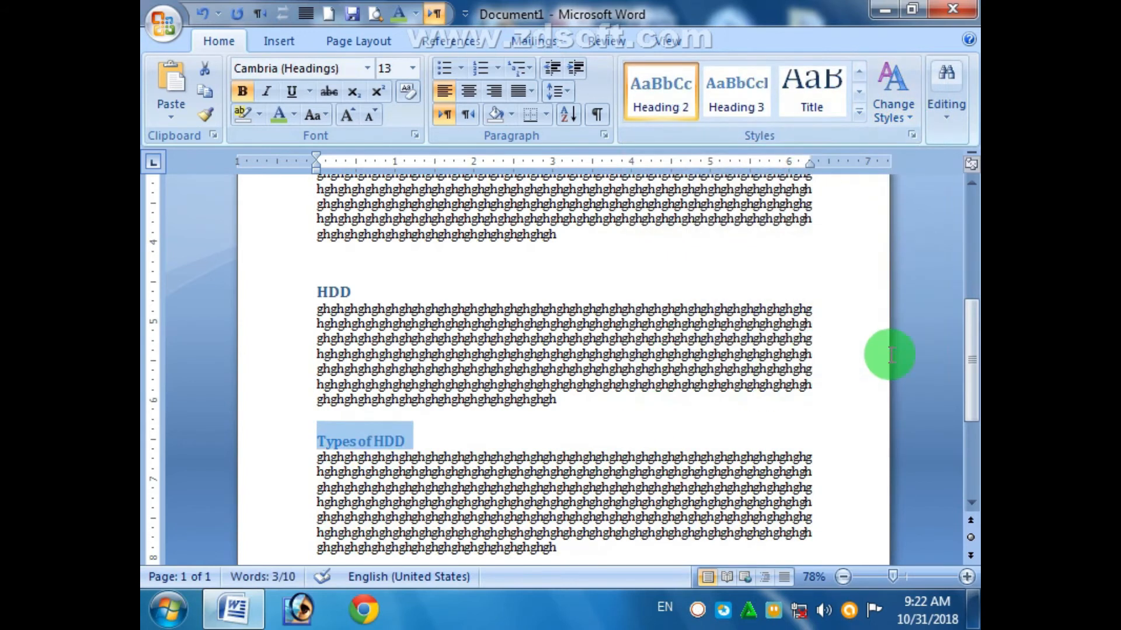
- Add blank lines before the CPU heading so all content moves onto page 2
left_click_drag(972, 357, 971, 419)
left_click(544, 463)
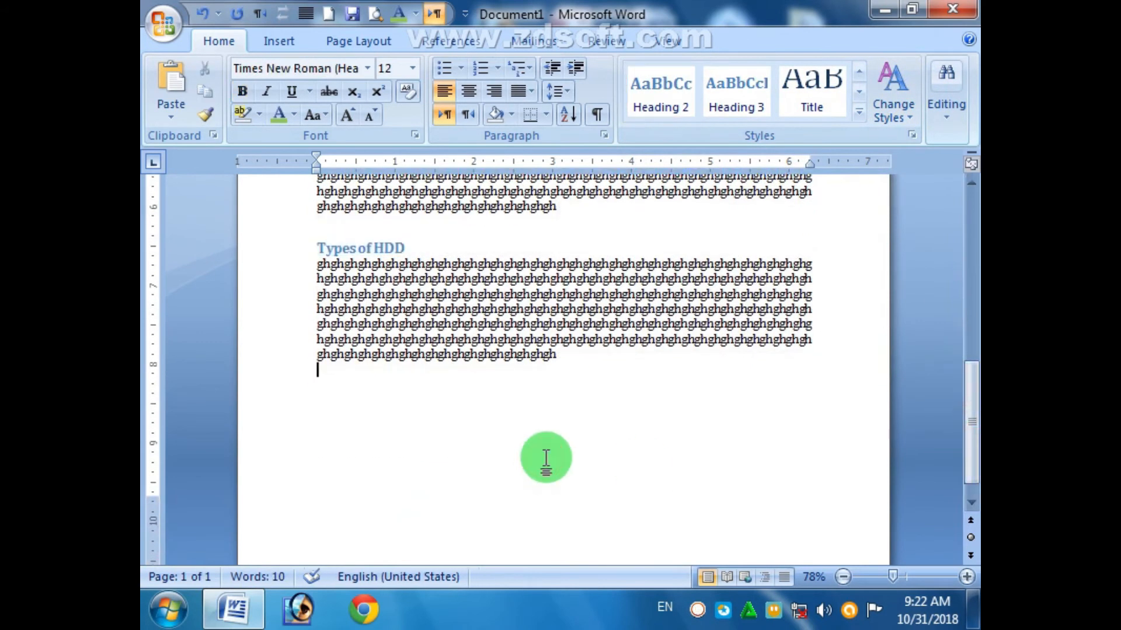
scroll(545, 460, "up", 10)
left_click(315, 301)
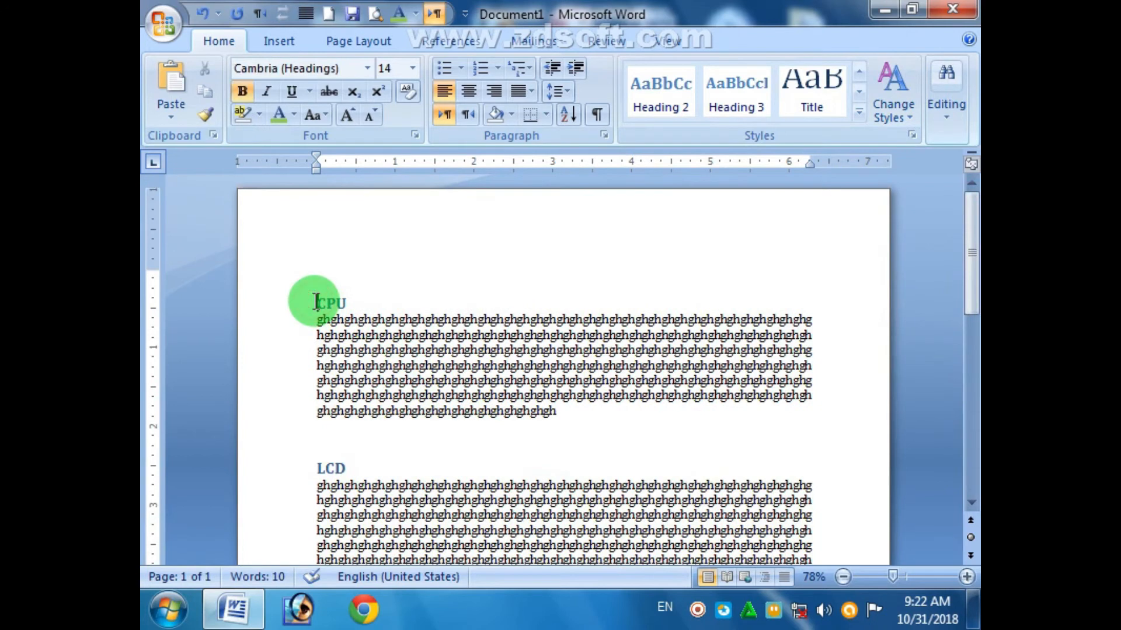
key("Return")
key("Return")
key("Return")
key("Return")
key("Return")
key("Return")
key("Return")
key("Return")
key("Return")
key("Return")
key("Return")
key("Return")
key("Return")
key("Return")
key("Return")
key("Return")
key("Return")
key("Return")
key("Return")
key("Return")
key("Return")
key("Return")
key("Return")
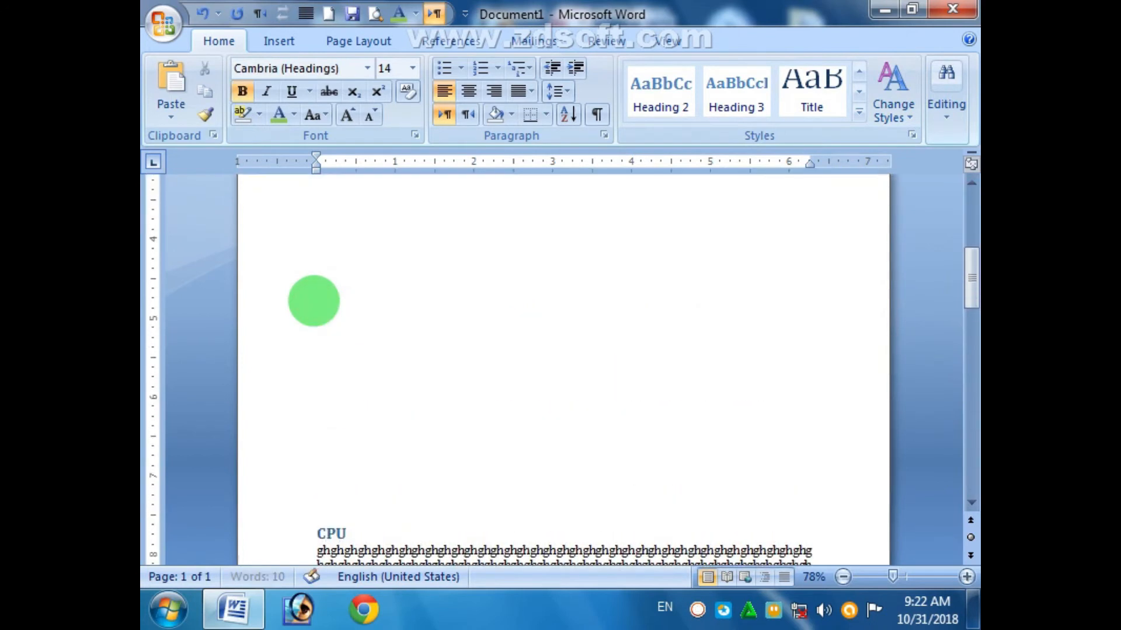
left_click_drag(969, 334, 966, 222)
left_click(370, 281)
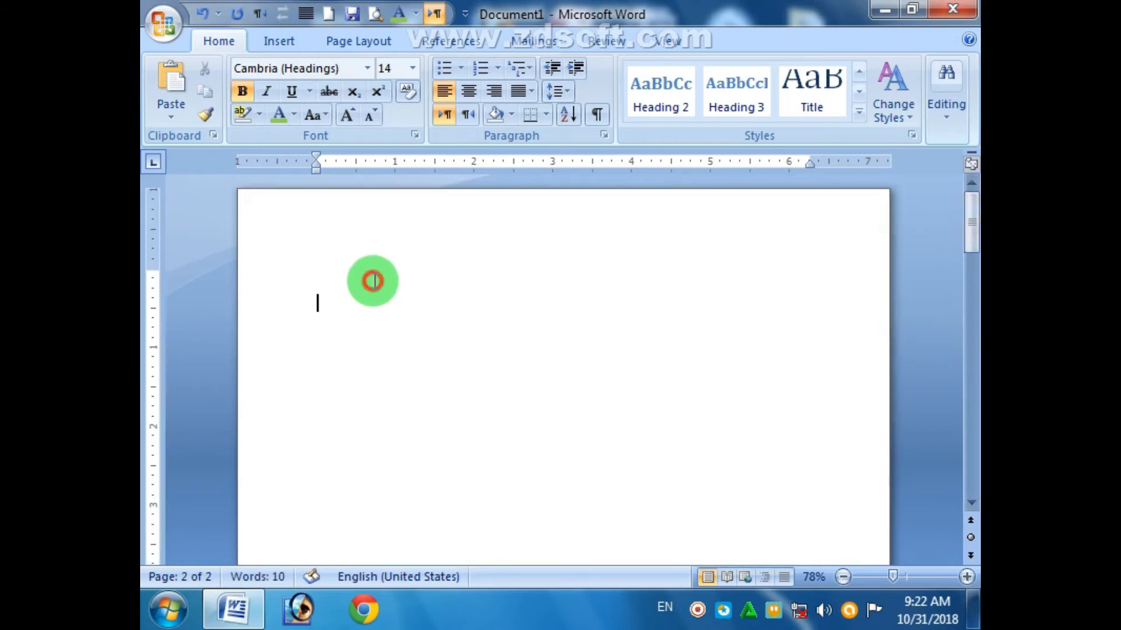
- Insert an Automatic Table 1 table of contents on page 1 and select its Contents title
left_click(470, 39)
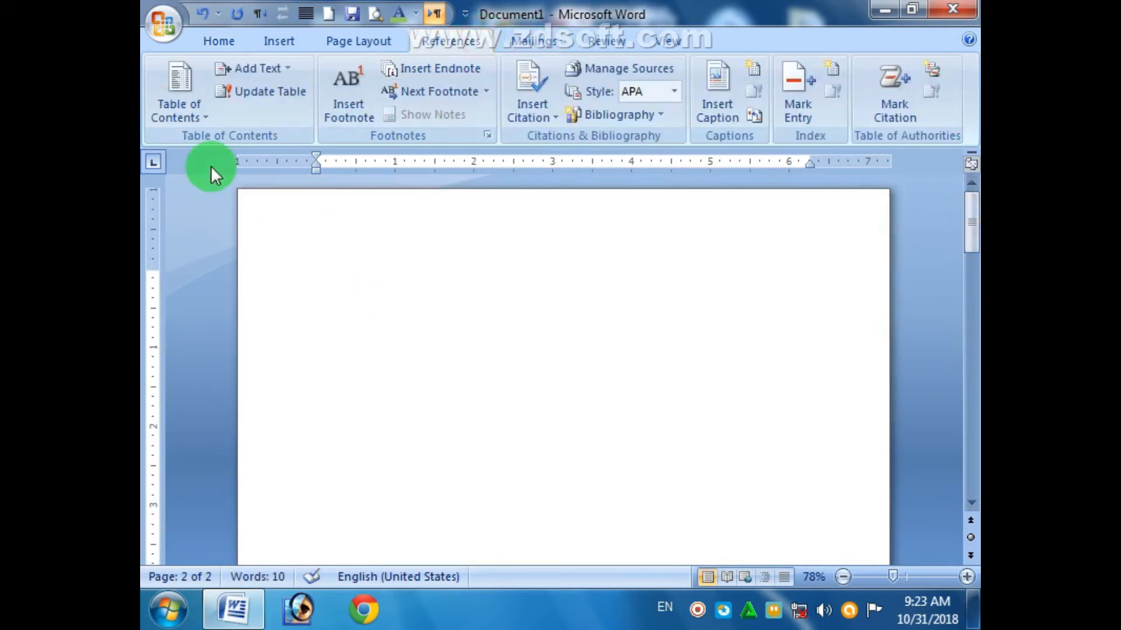
left_click(202, 117)
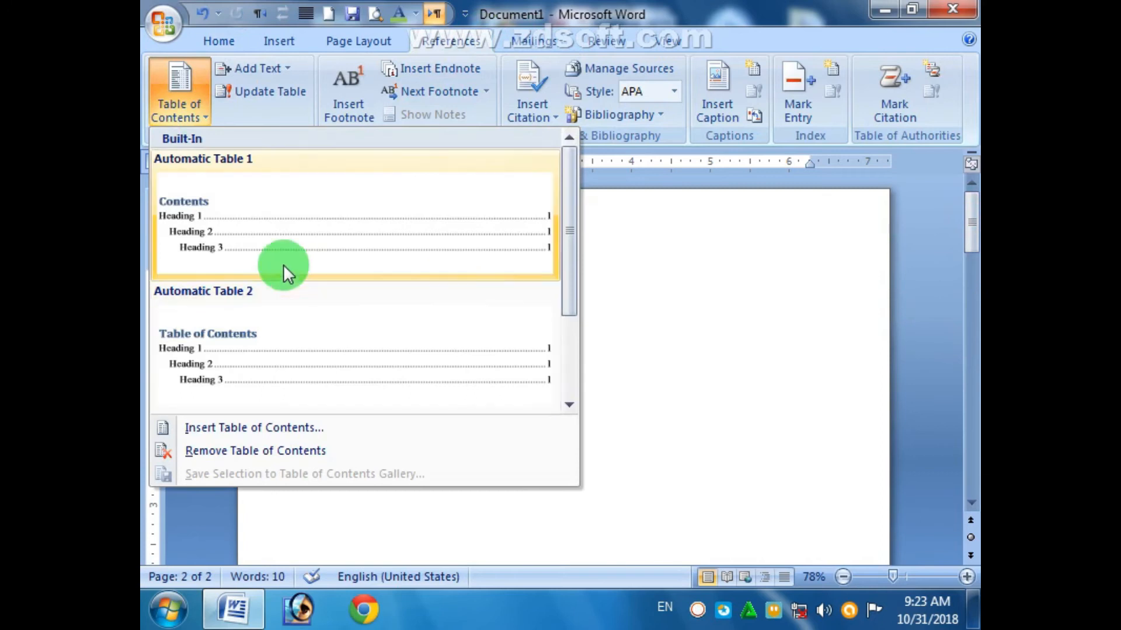
left_click(275, 233)
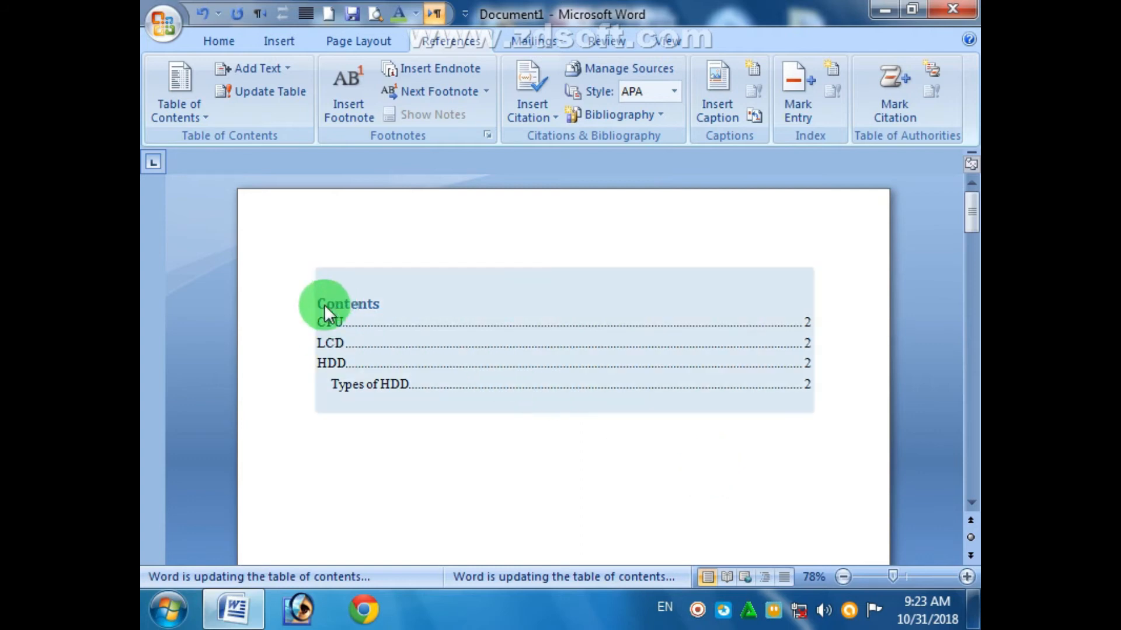
left_click(361, 308)
left_click_drag(360, 308, 318, 303)
left_click(221, 40)
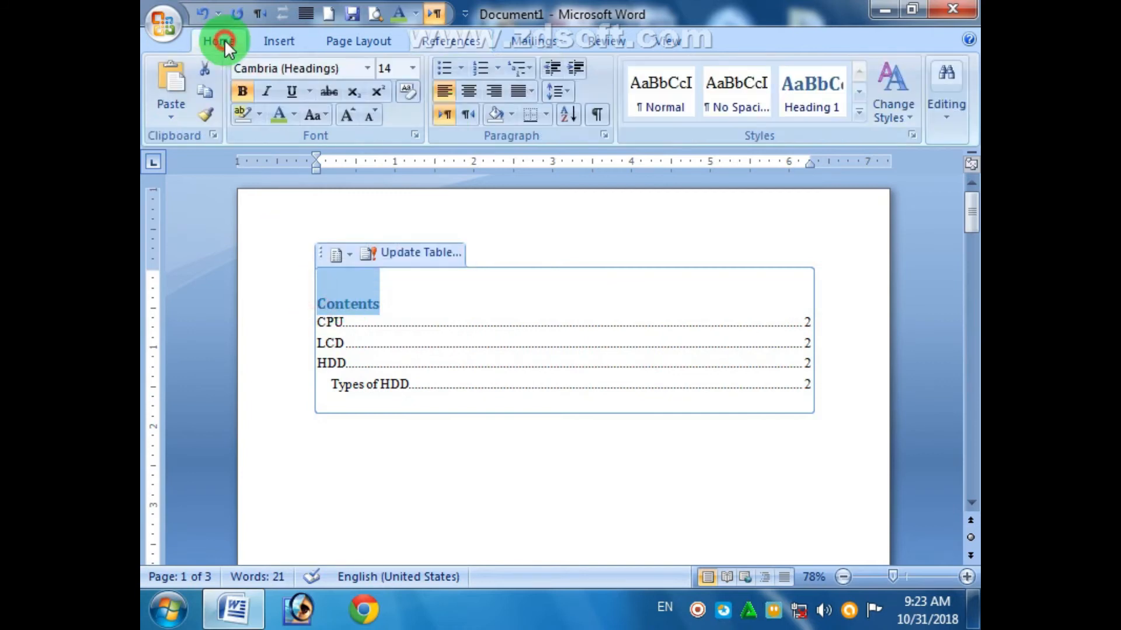
- Center the Contents title and make it Automatic black at 24 pt
left_click(468, 91)
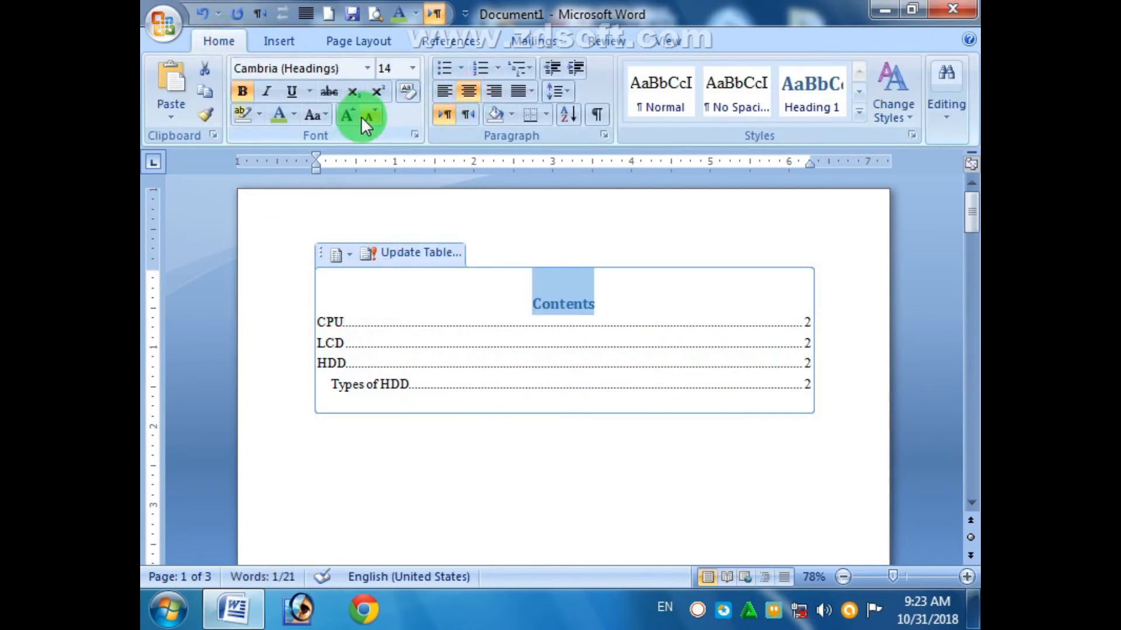
left_click(295, 114)
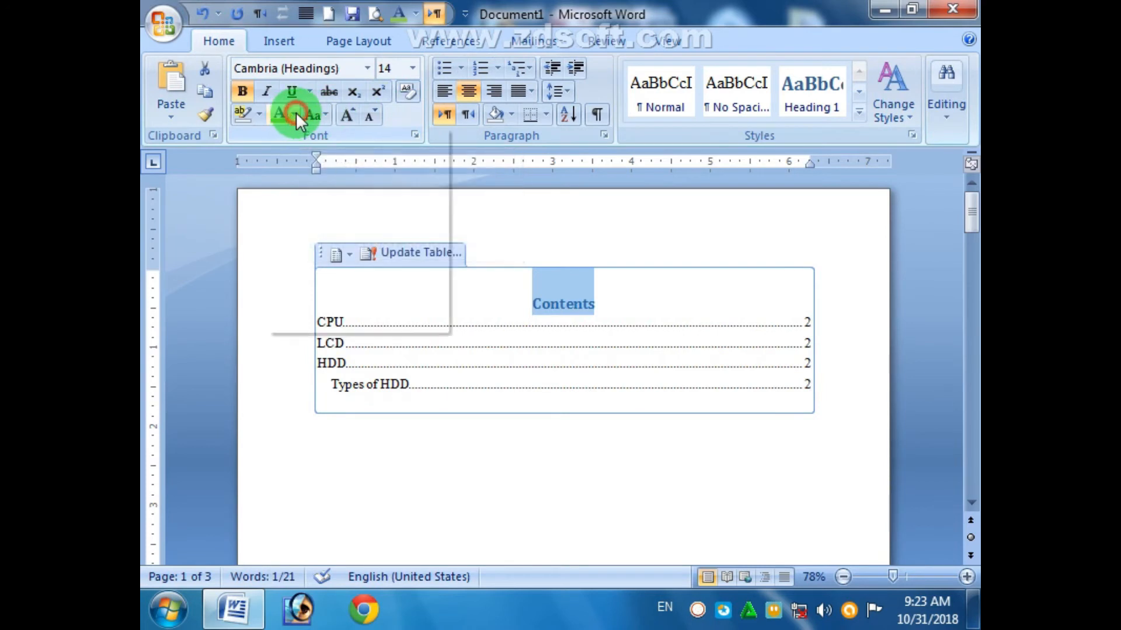
left_click(332, 148)
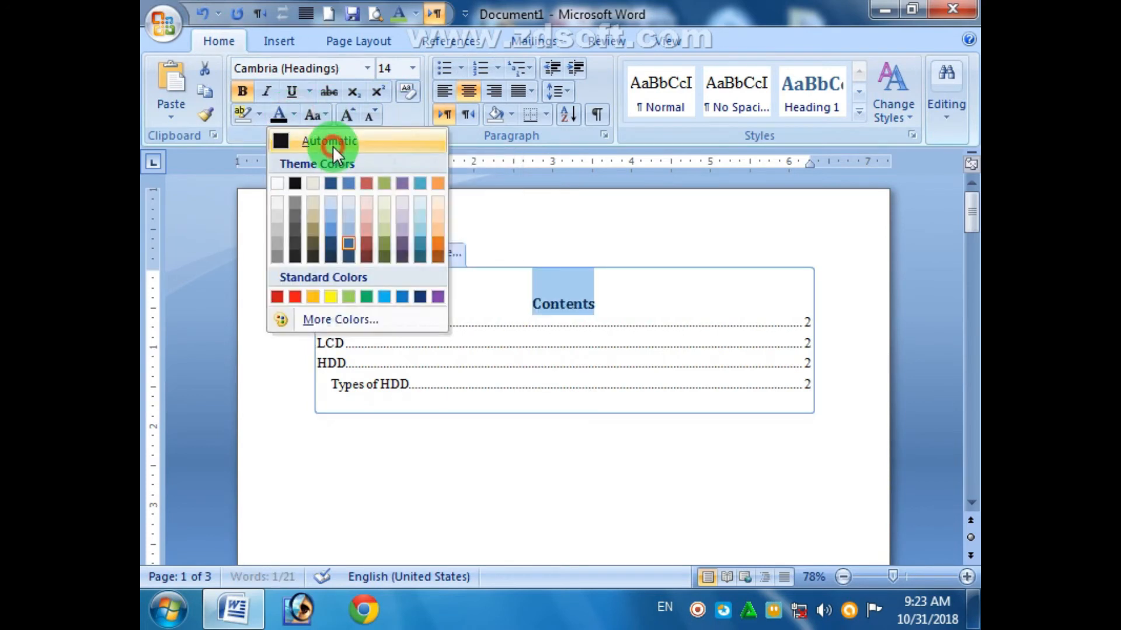
left_click(413, 68)
left_click(388, 271)
left_click(402, 494)
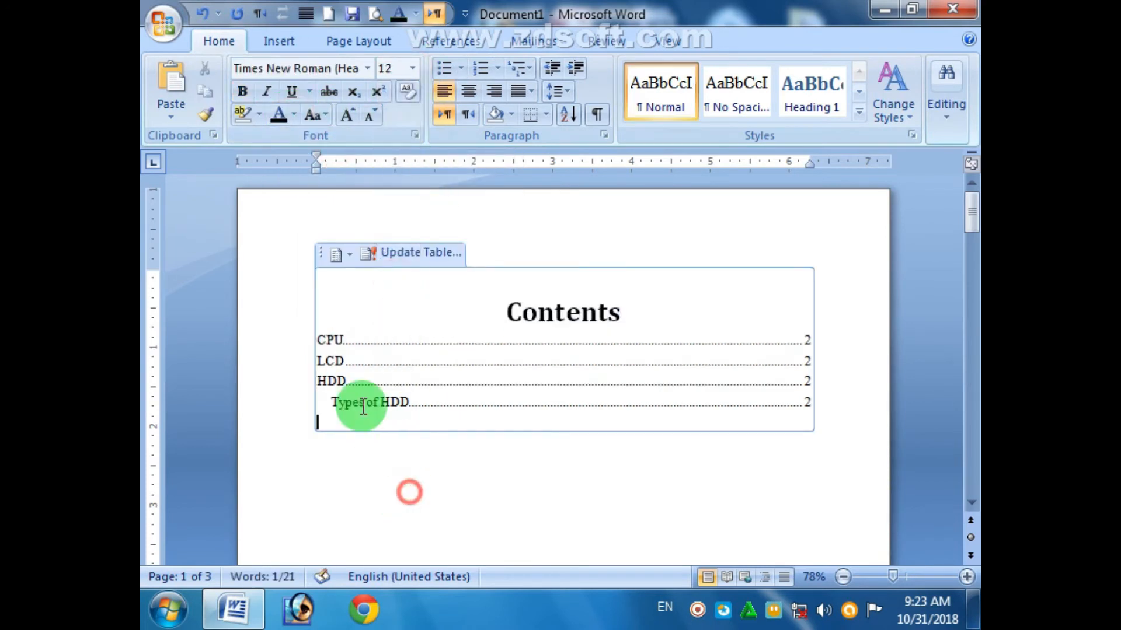
- Give the four contents entries 2.0 line spacing and bold, then follow the HDD entry link
left_click_drag(324, 343, 415, 400)
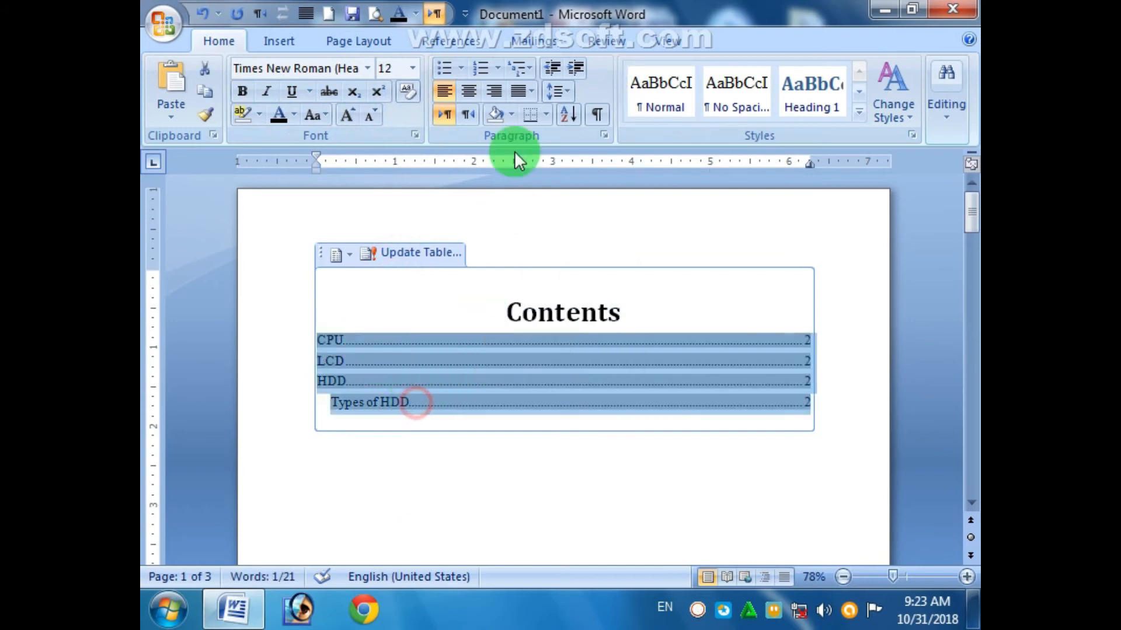
left_click(555, 92)
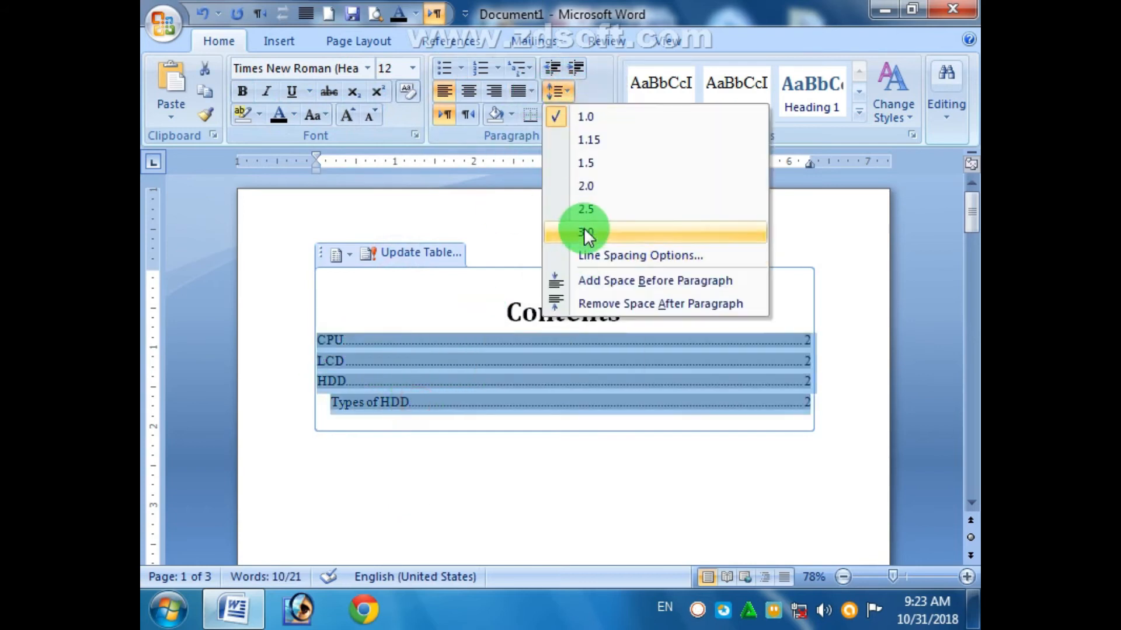
left_click(590, 192)
left_click(630, 518)
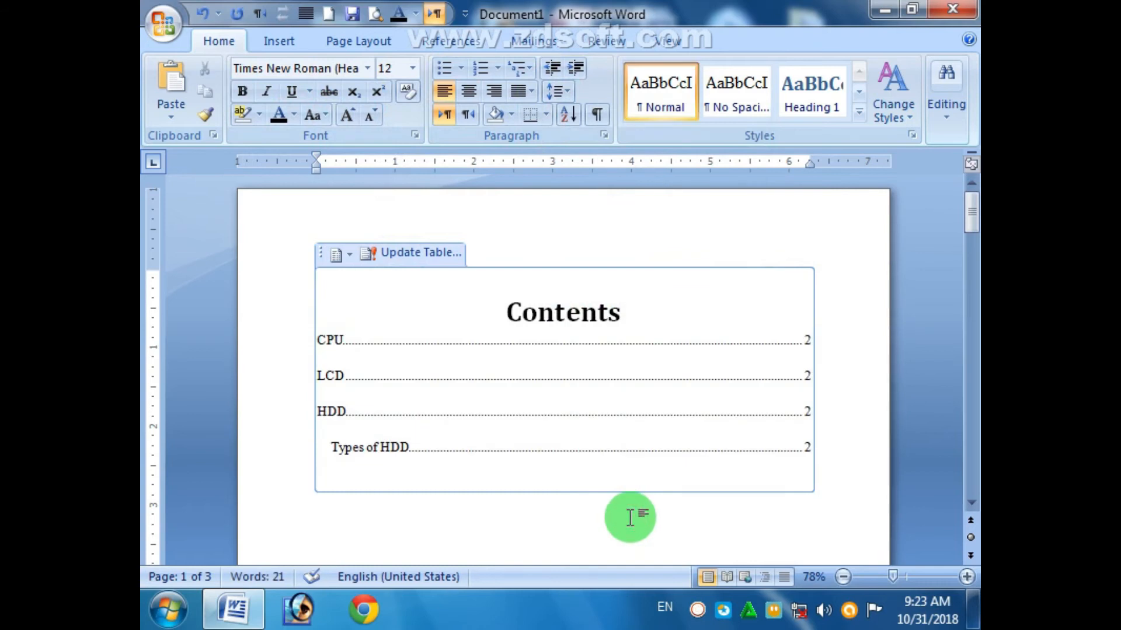
left_click_drag(321, 339, 435, 444)
left_click(240, 91)
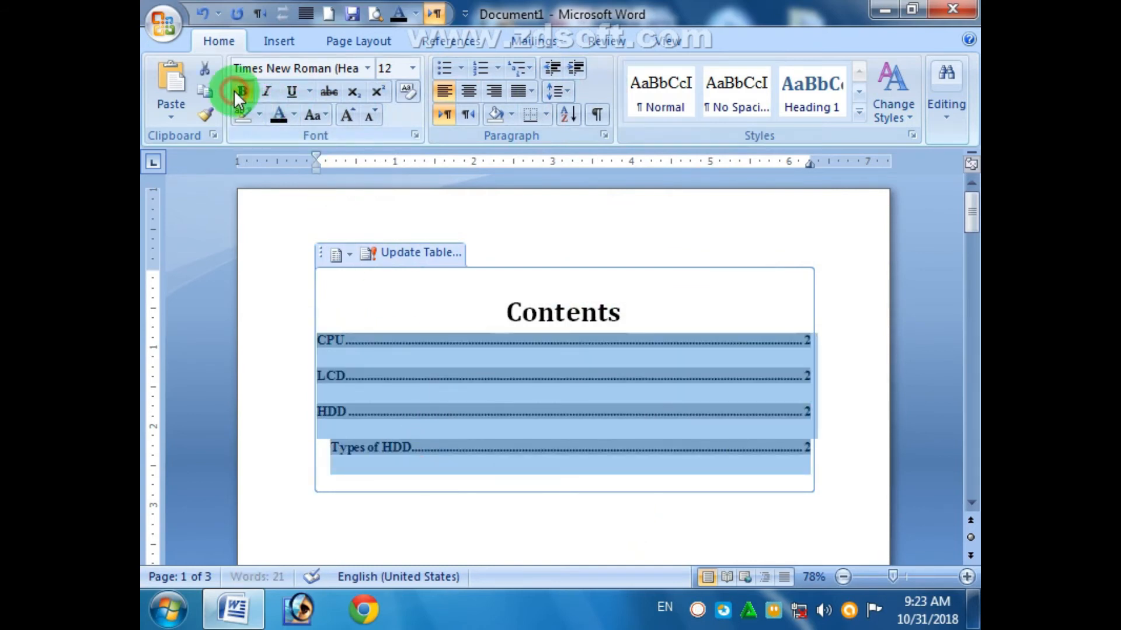
left_click(852, 385)
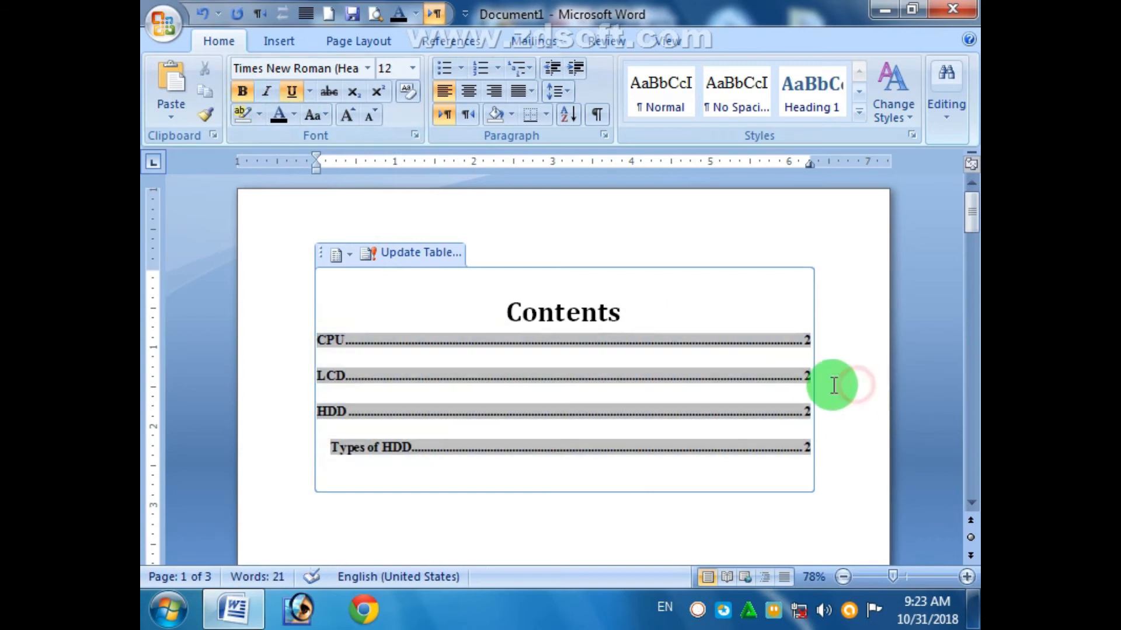
left_click(370, 453)
left_click(339, 414, "ctrl")
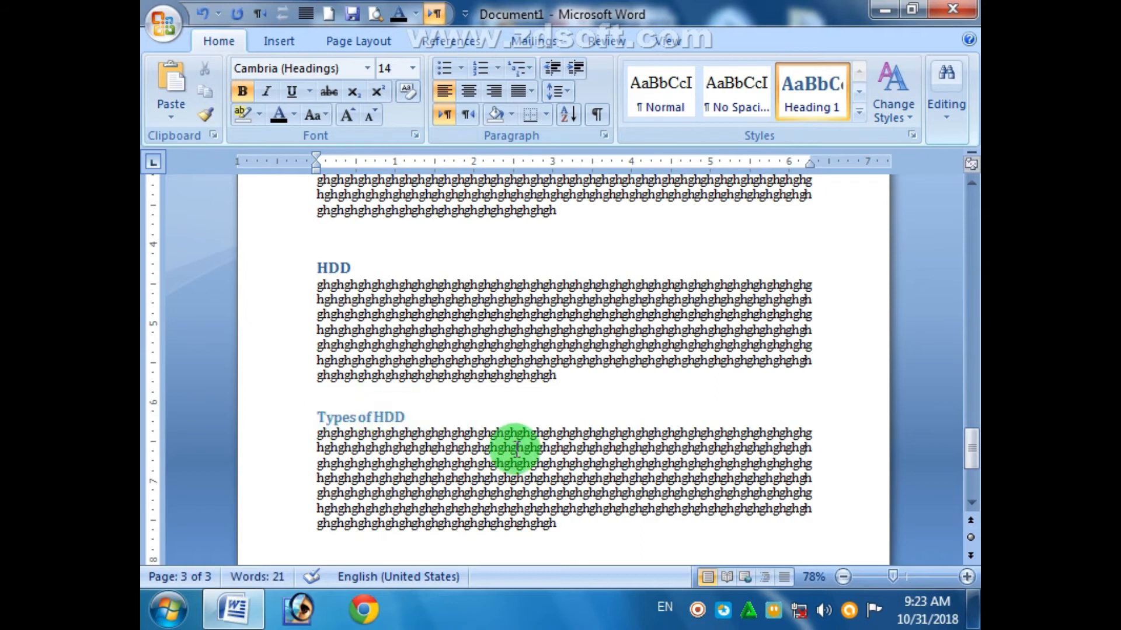
- Paste body text under a new RAM line and make RAM a Heading 1
left_click_drag(969, 450, 968, 465)
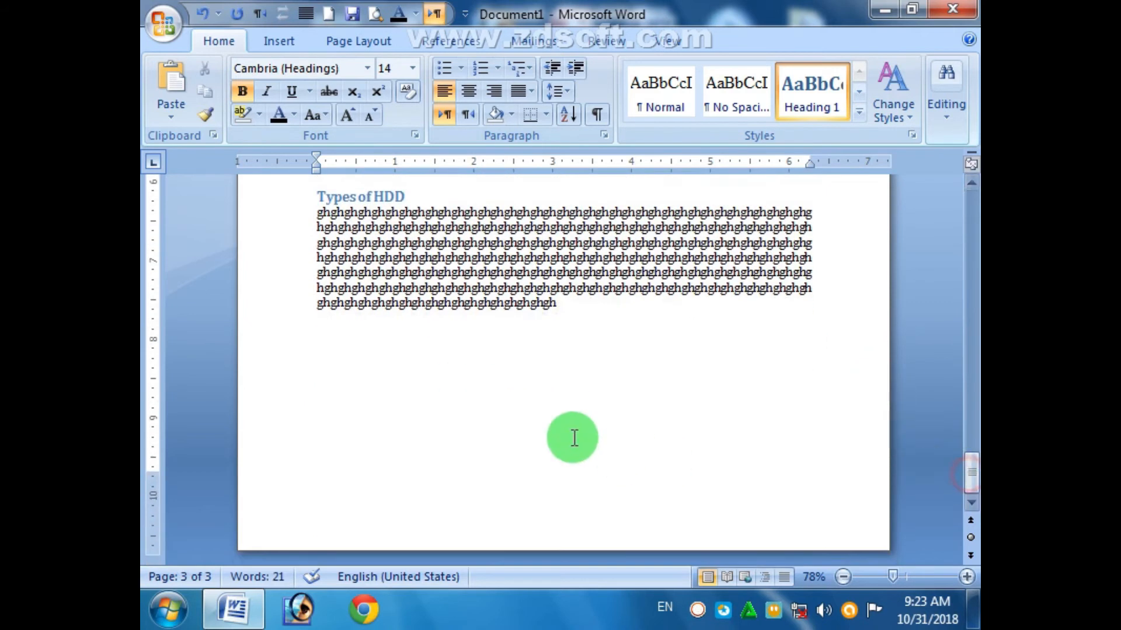
left_click(345, 347)
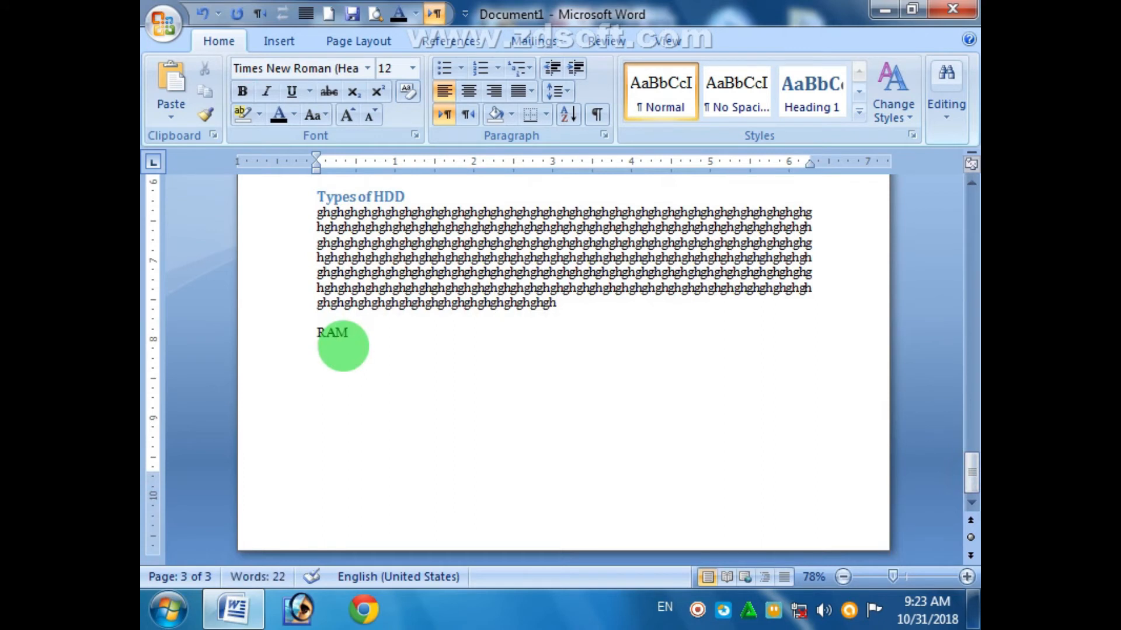
key("ctrl+v")
left_click(302, 332)
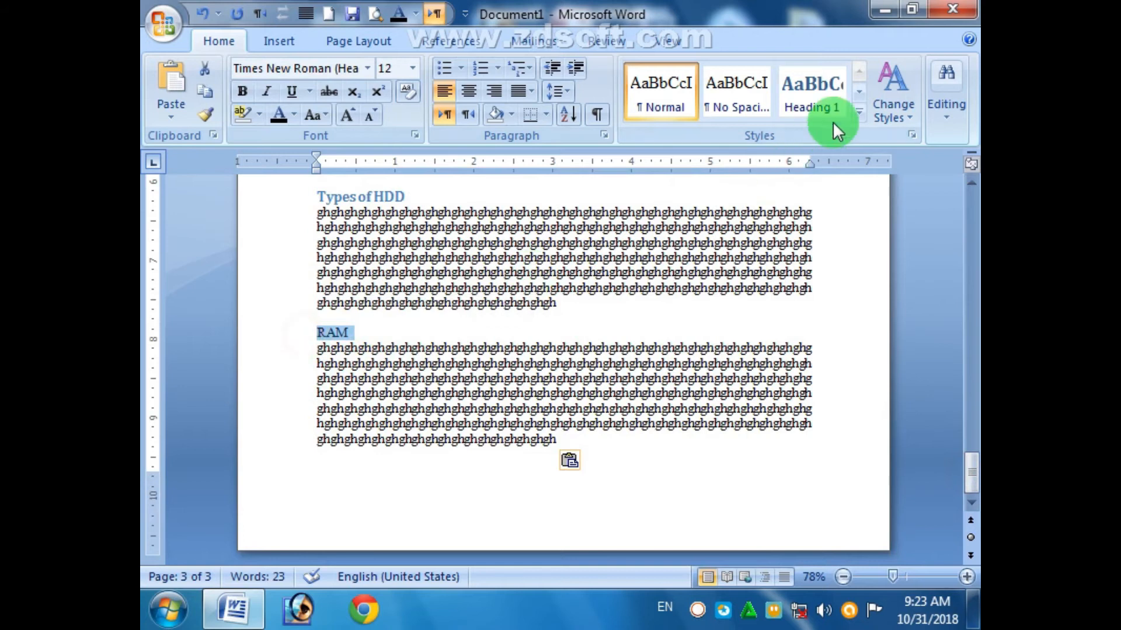
left_click(828, 98)
- Update the entire table of contents so it lists RAM
left_click_drag(971, 412, 970, 201)
left_click(703, 321)
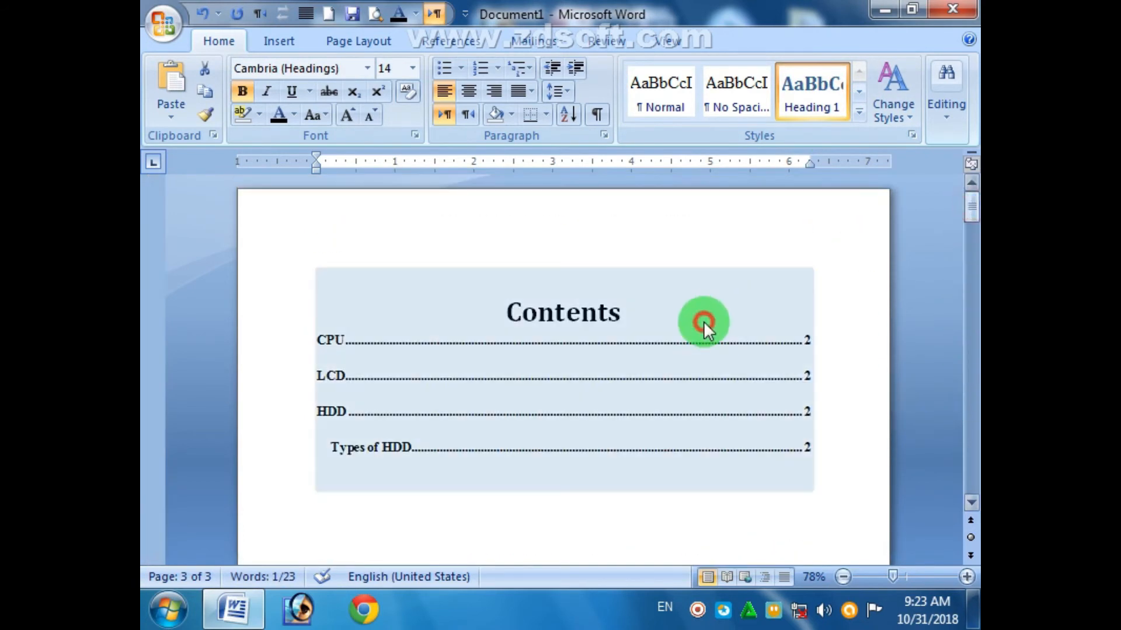
left_click(435, 262)
left_click(546, 332)
key("Down")
left_click(565, 333)
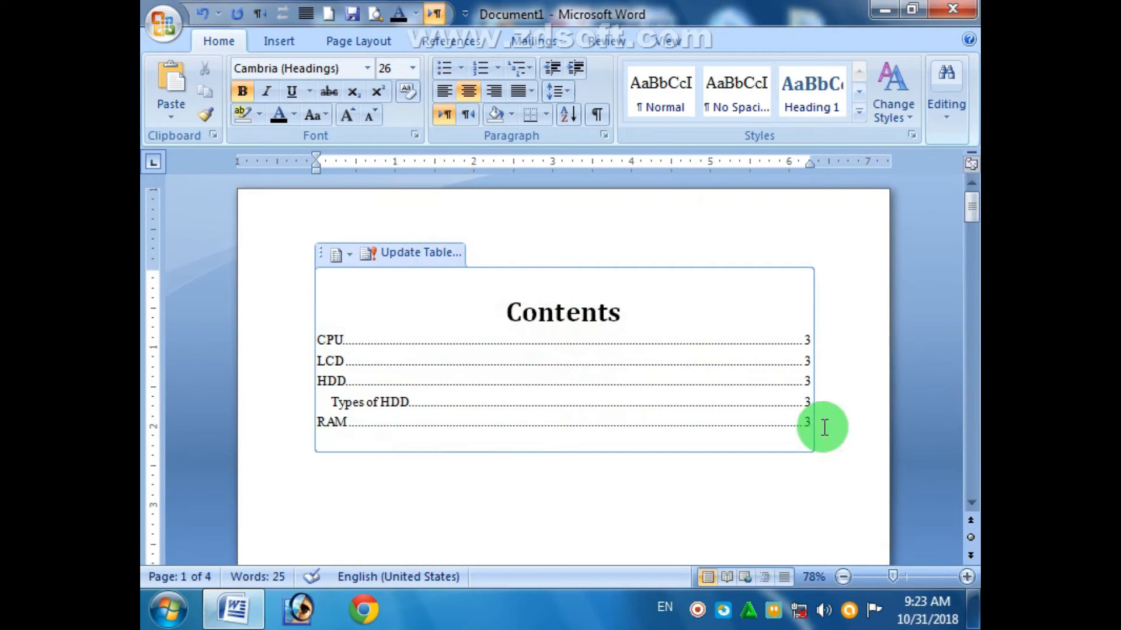
left_click(739, 517)
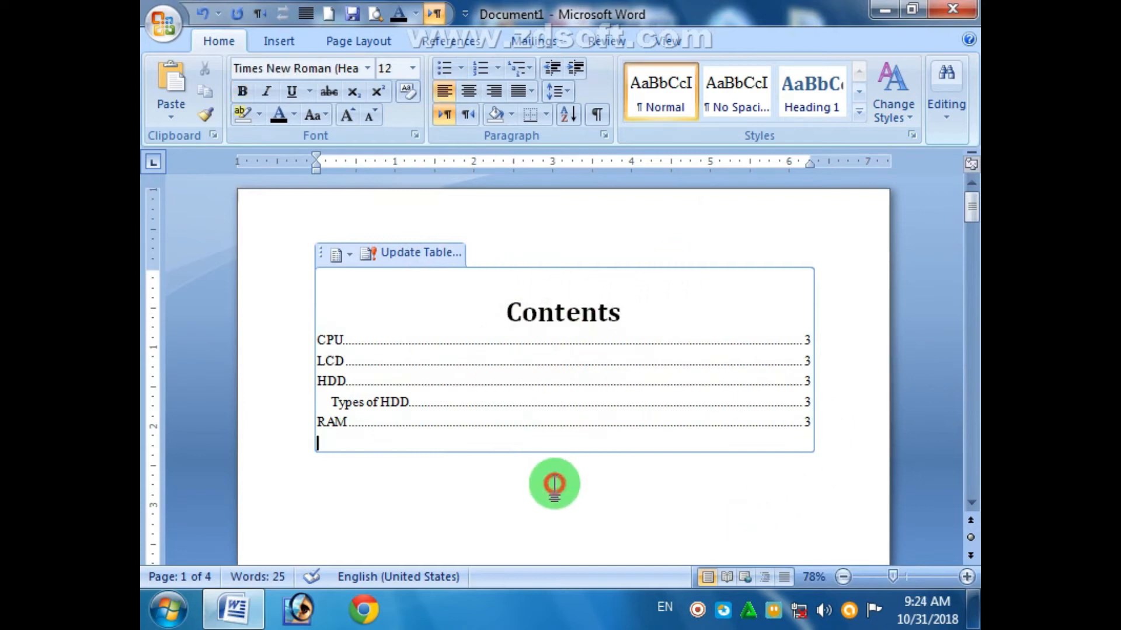
- Add a Plain Number 1 page number at the top of the page and close the header
double_click(556, 483)
left_click(461, 239)
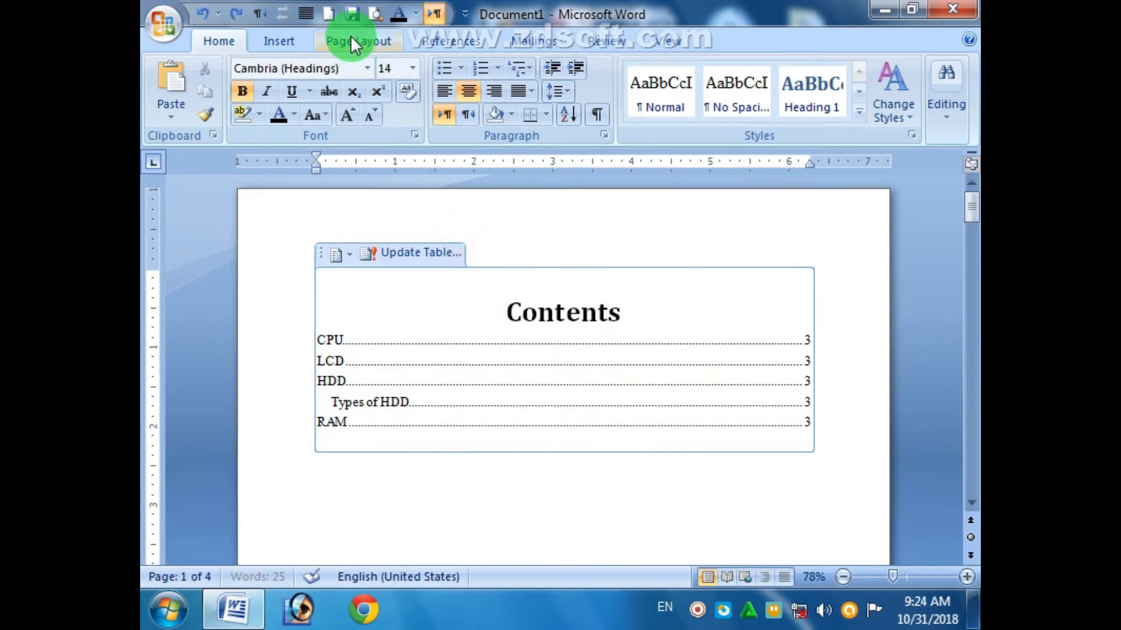
left_click(308, 38)
left_click(638, 114)
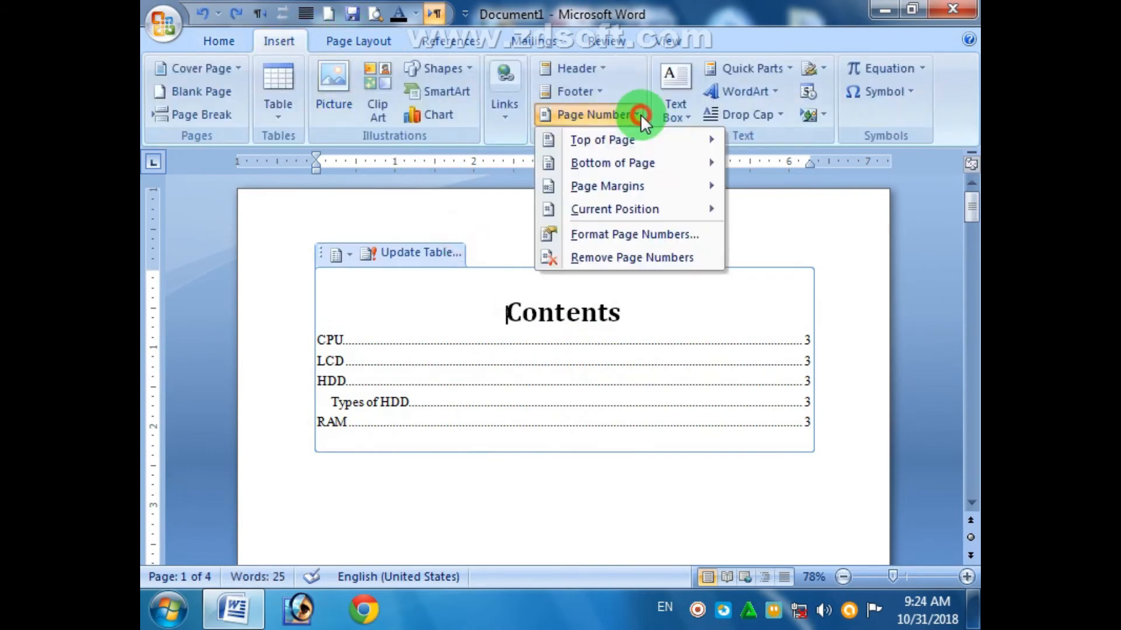
mouse_move(665, 149)
left_click(681, 215)
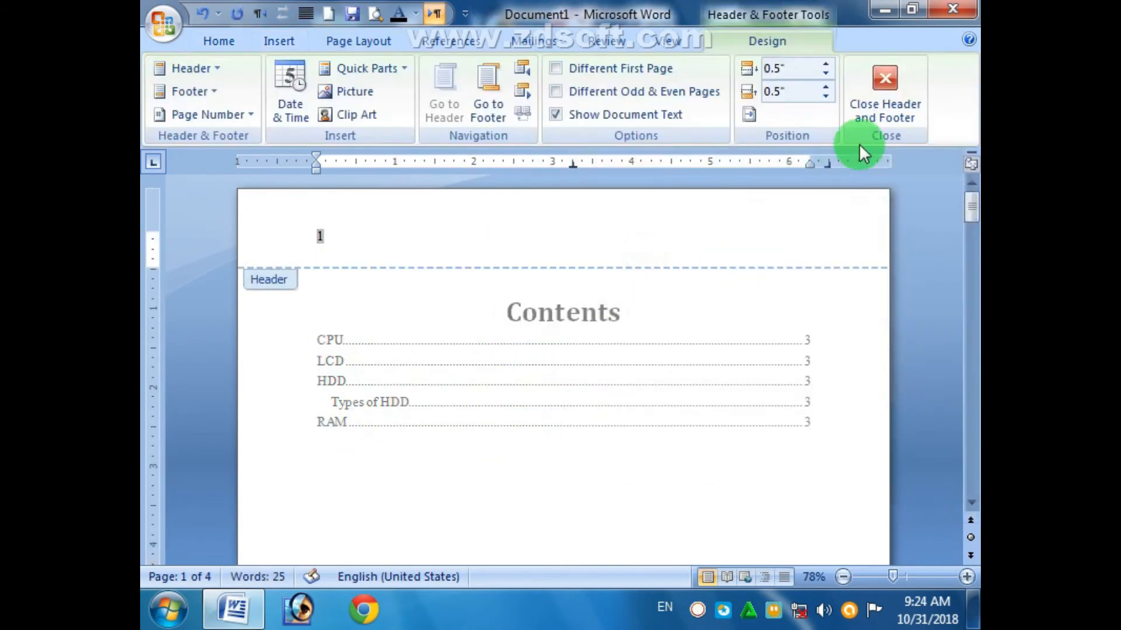
left_click(879, 104)
- Rebuild the entire table of contents
left_click(820, 500)
left_click(499, 480)
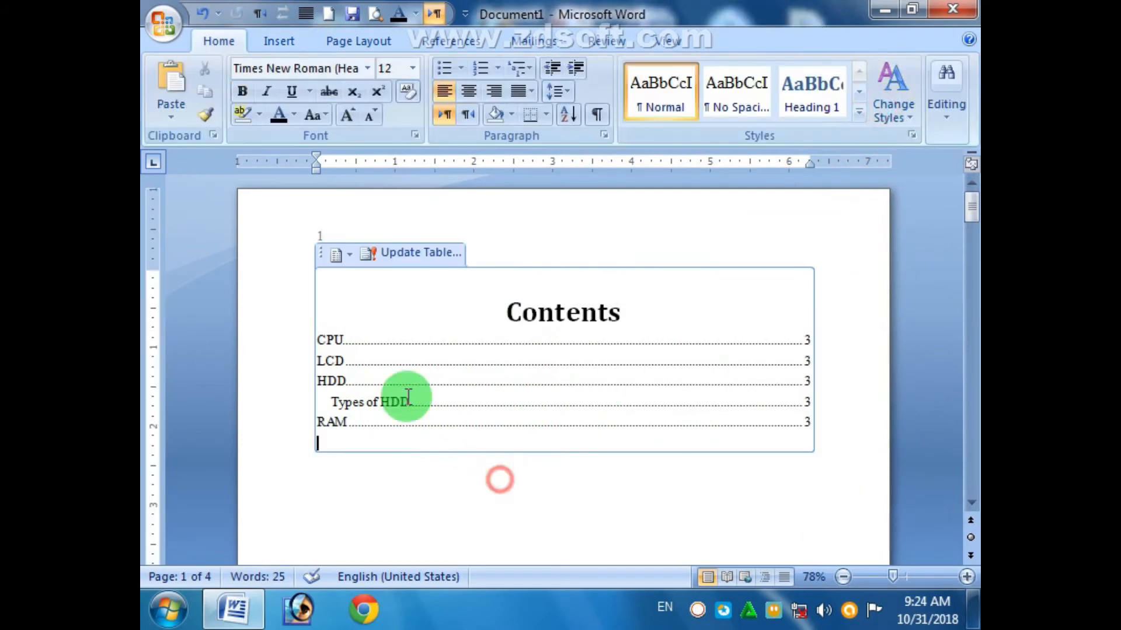
left_click(417, 254)
left_click(509, 302)
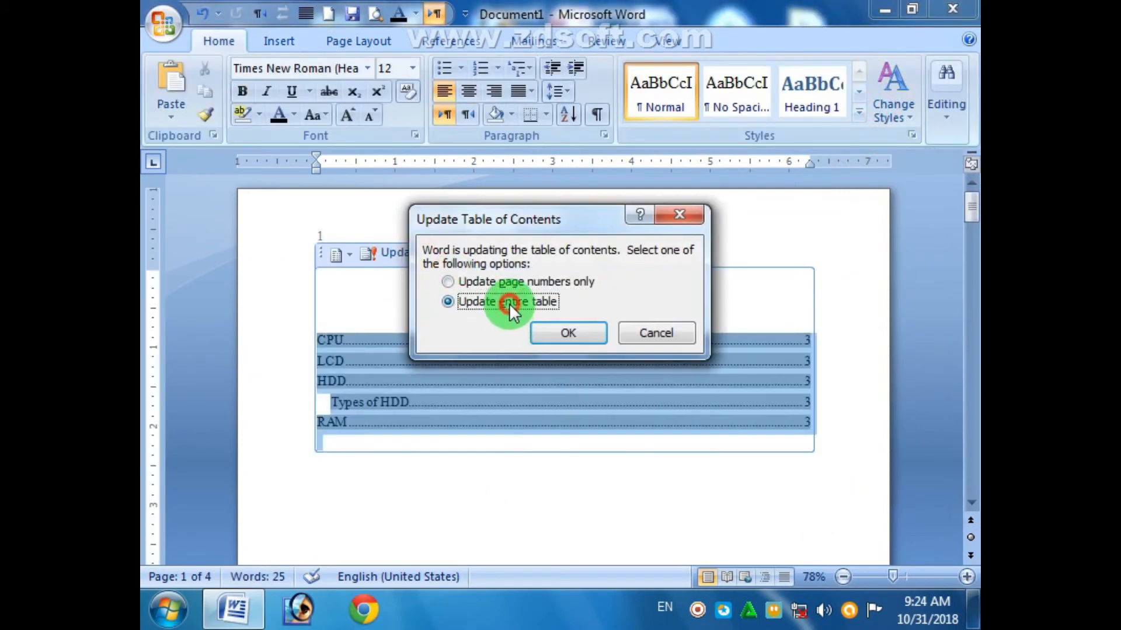
left_click(568, 333)
left_click(758, 500)
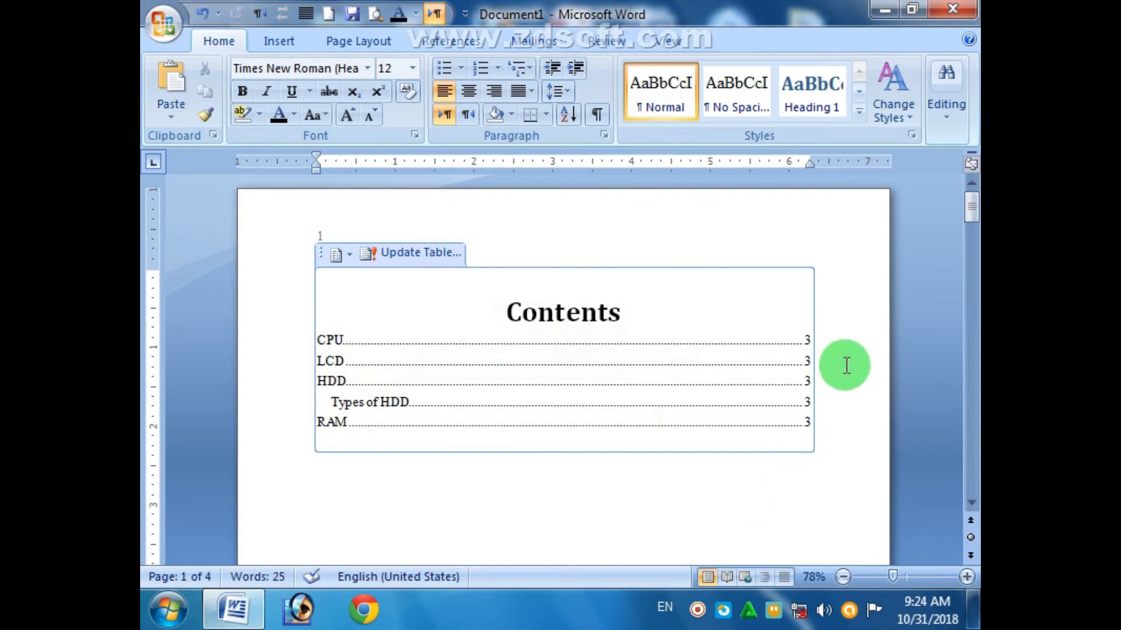
- Delete the empty lines above CPU, then add blank lines until CPU starts on page 3
left_click_drag(971, 217, 959, 281)
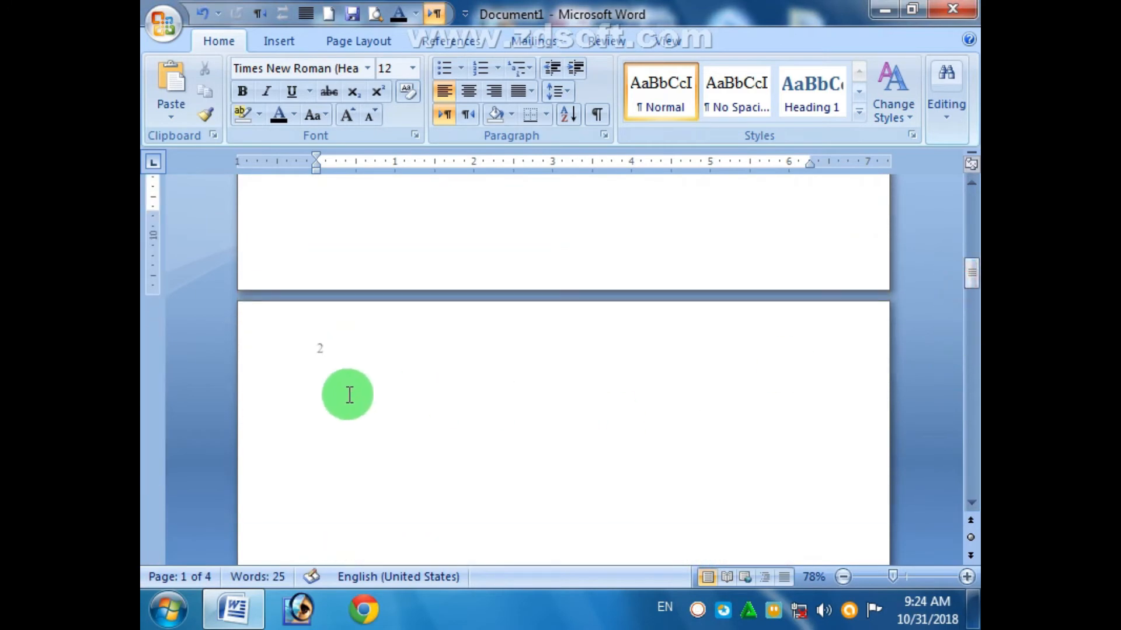
left_click(338, 394)
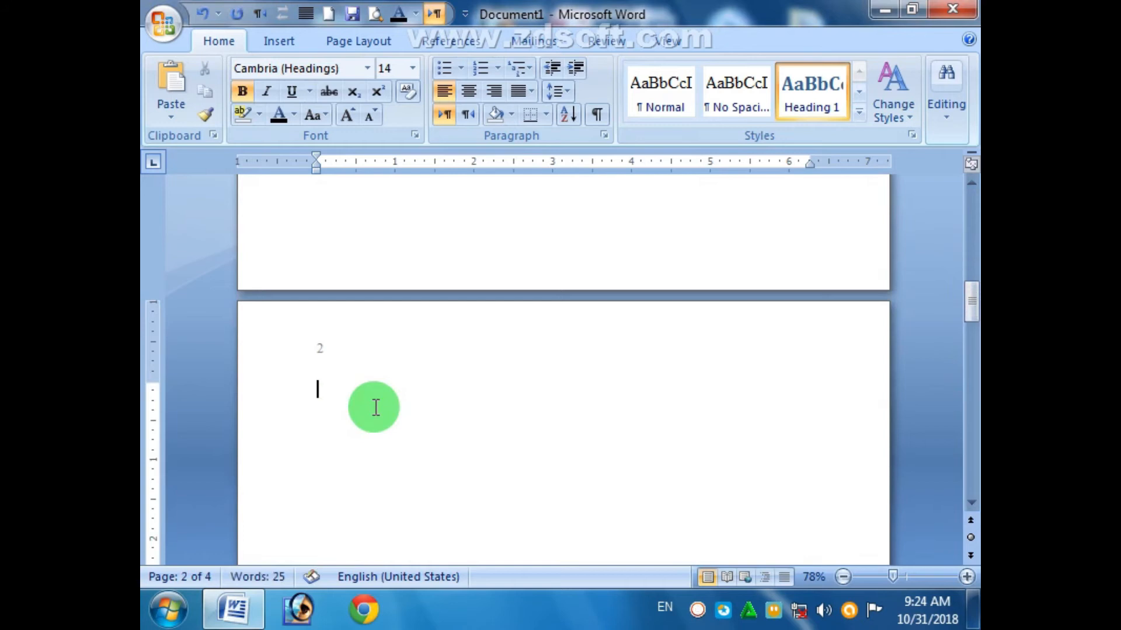
key("BackSpace")
key("BackSpace")
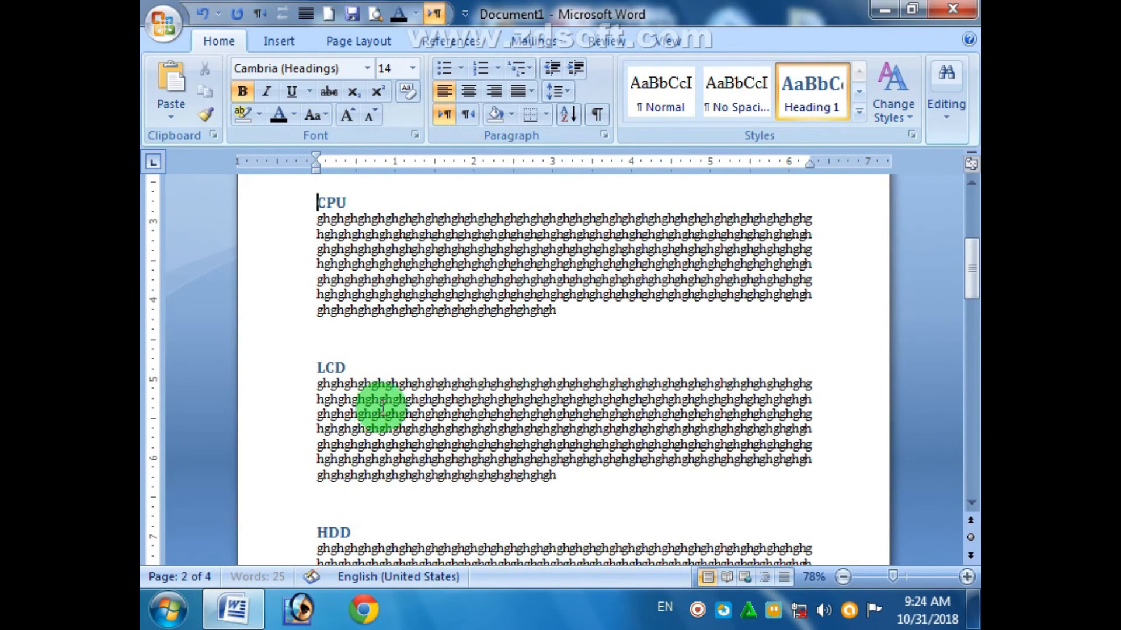
scroll(485, 402, "up", 5)
key("Return")
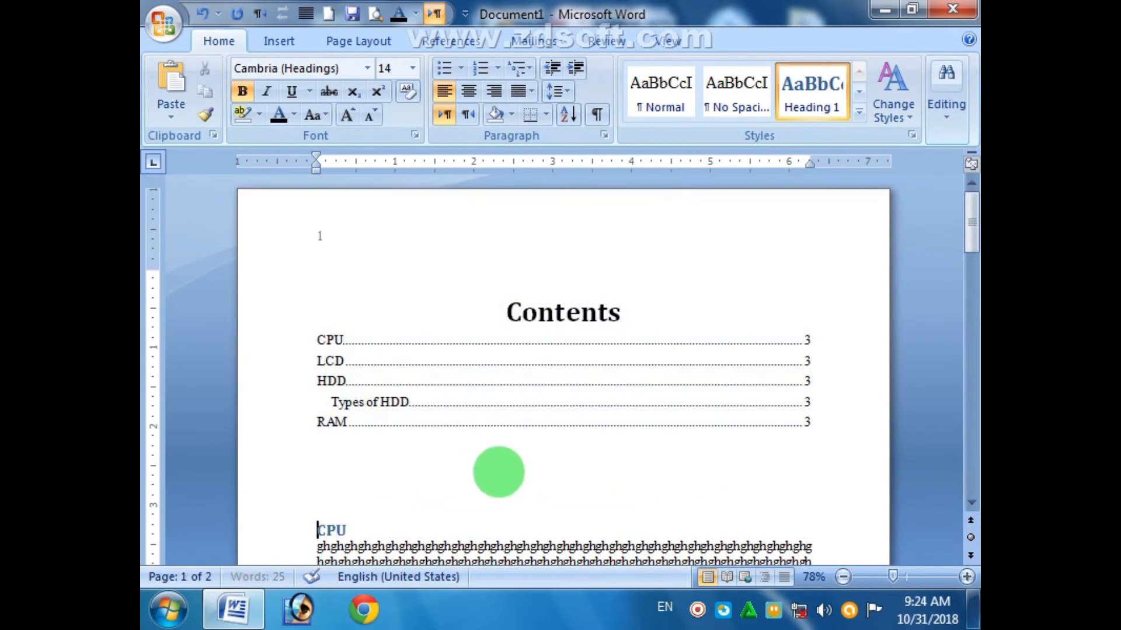
key("Return")
key("Return")
key("Return")
key("Return")
key("Return")
key("Return")
key("Return")
key("Return")
key("Return")
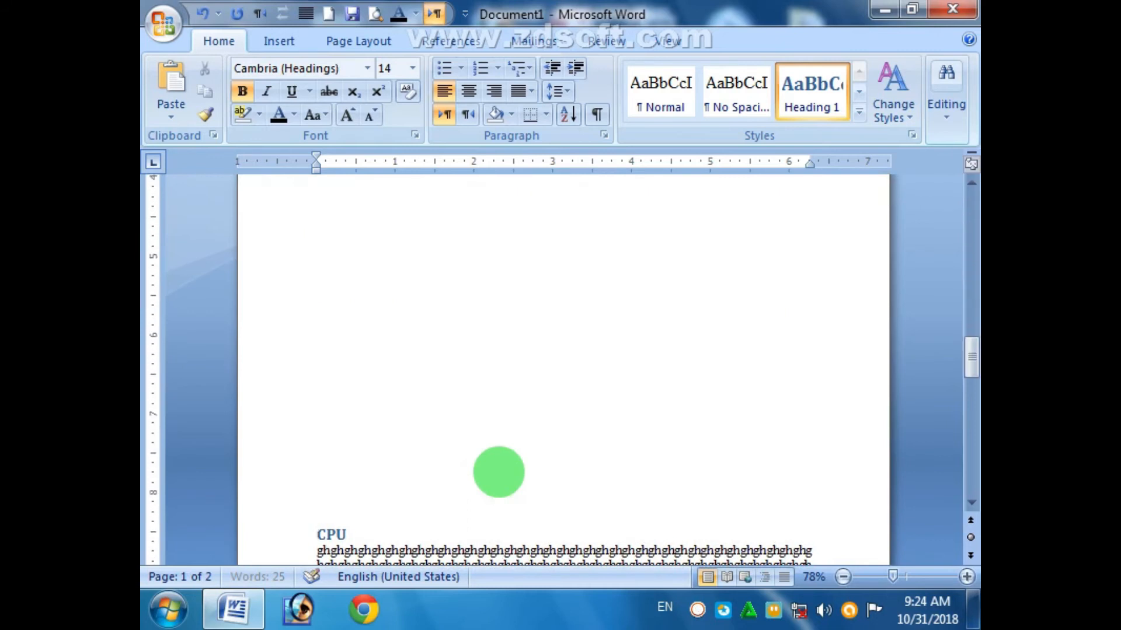
key("Return")
key("BackSpace")
key("BackSpace")
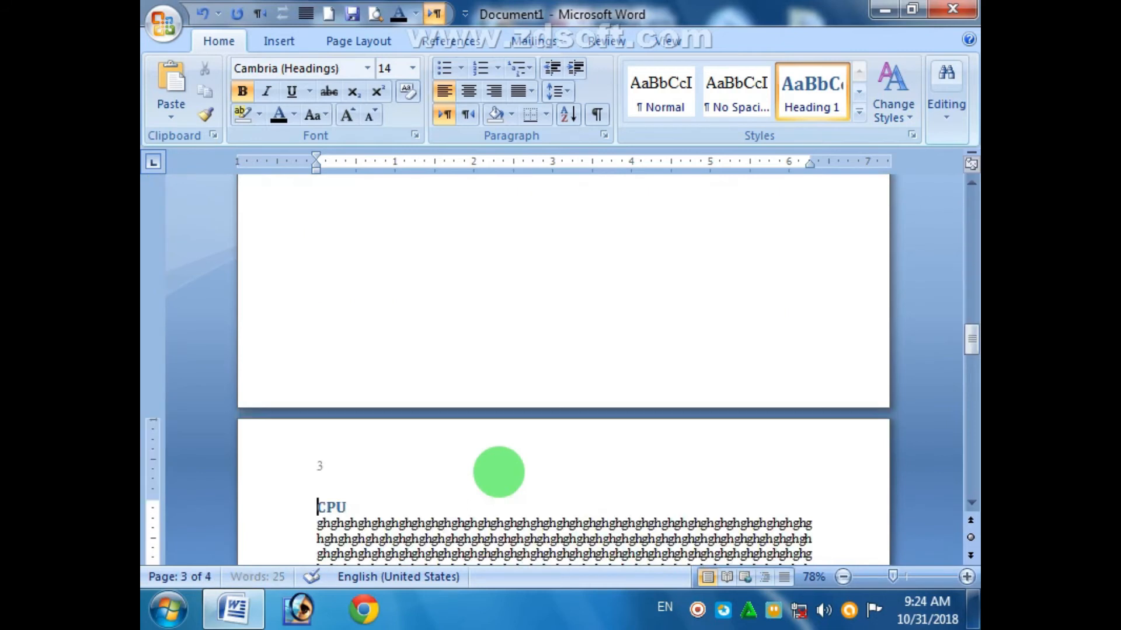
left_click_drag(975, 346, 974, 218)
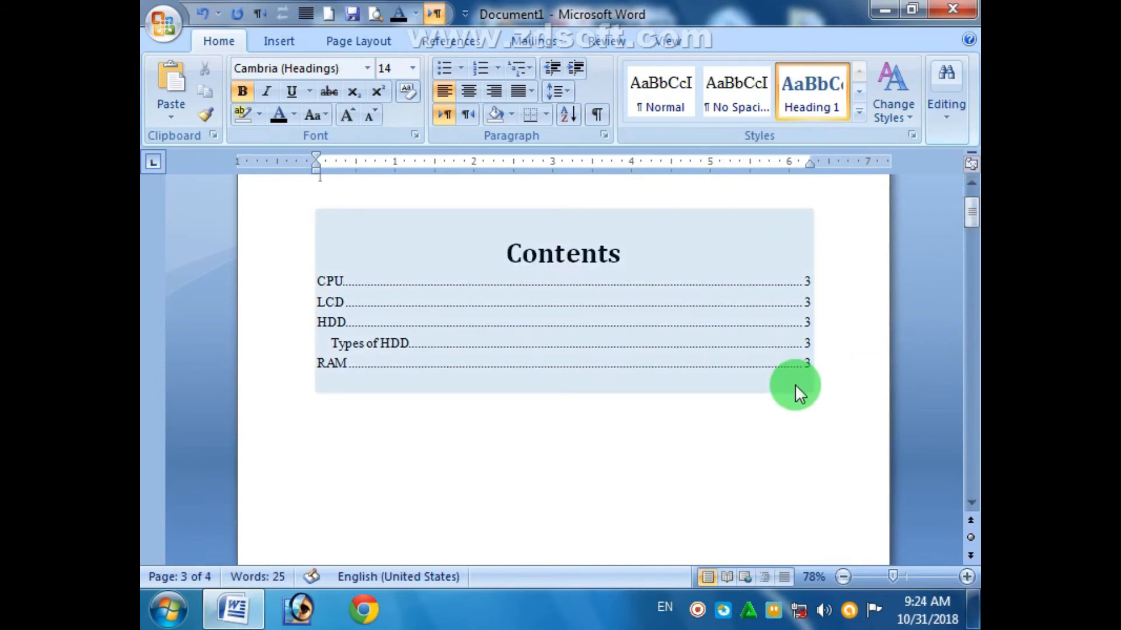
- Update the table of contents page numbers, then rebuild the entire table
left_click(744, 341)
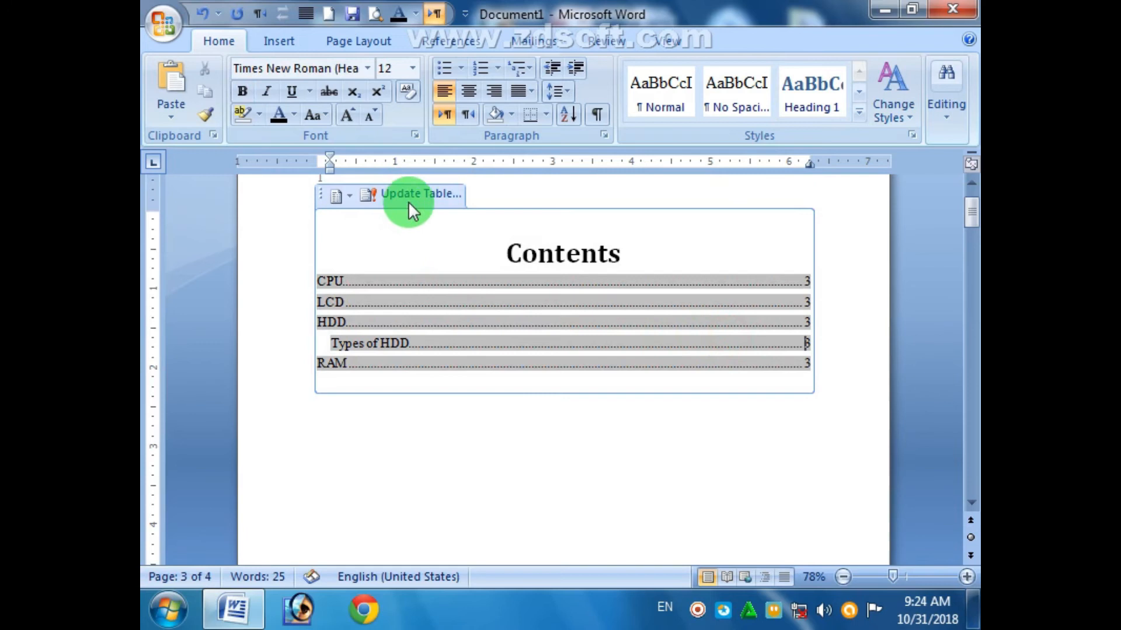
left_click(423, 195)
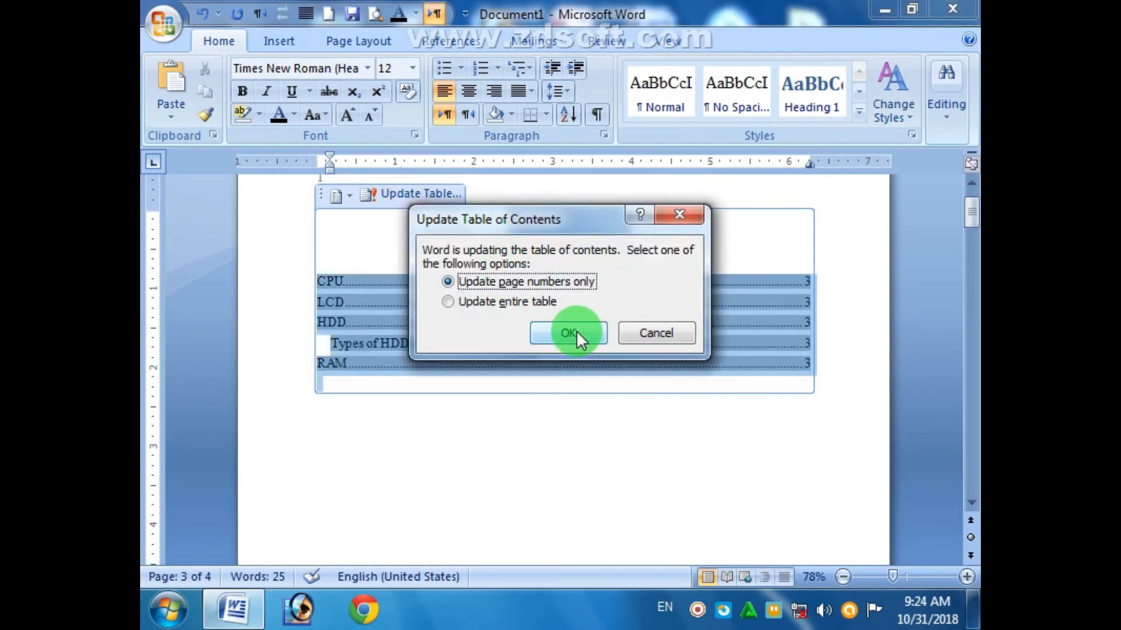
left_click(569, 332)
left_click(404, 193)
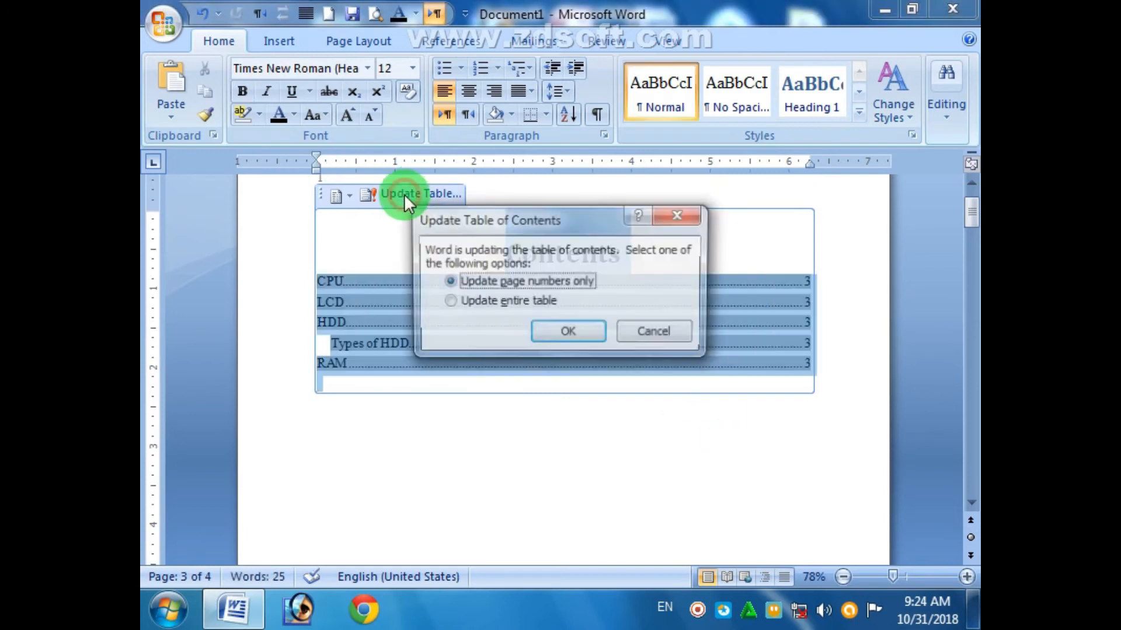
left_click(517, 300)
left_click(565, 330)
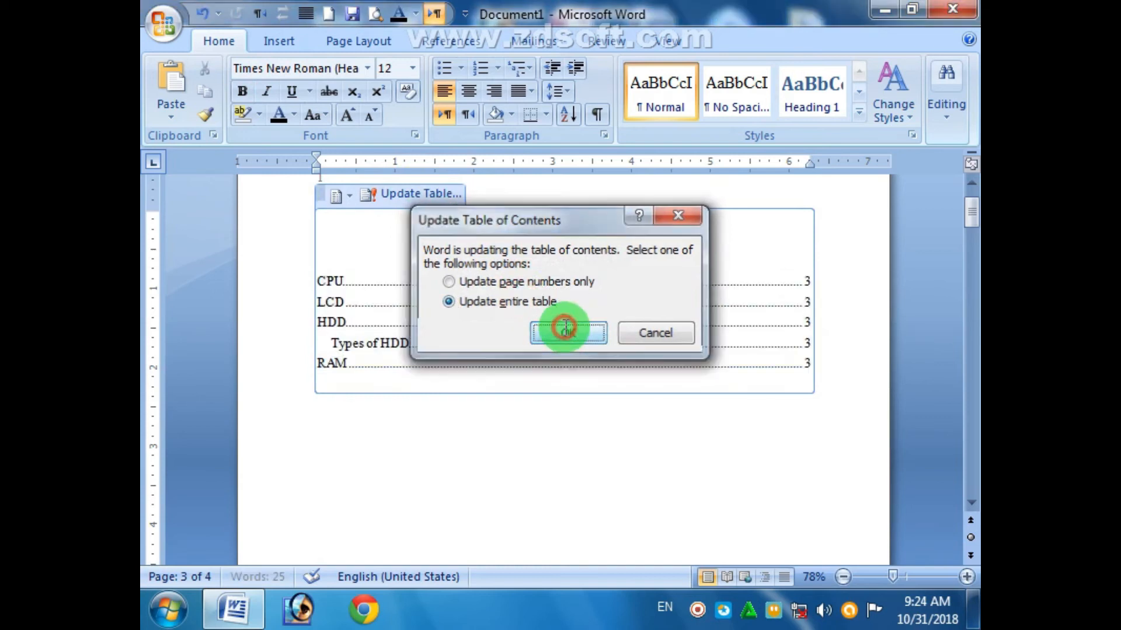
- Rebuild the entire table of contents a second time and scroll down to page 2
left_click(517, 339)
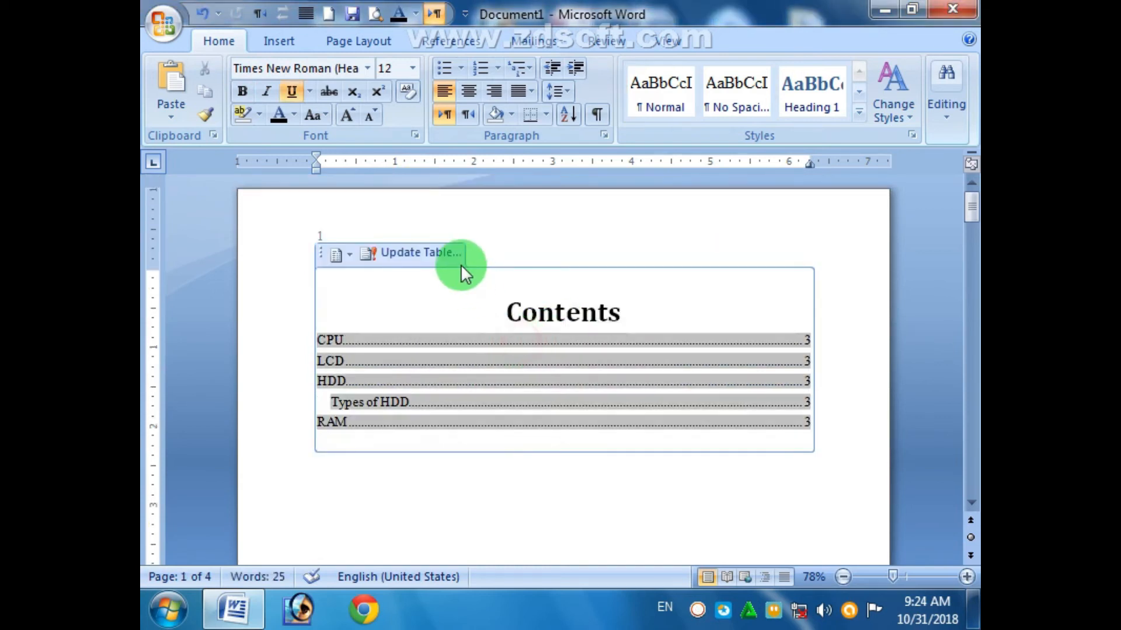
left_click(448, 253)
left_click(513, 301)
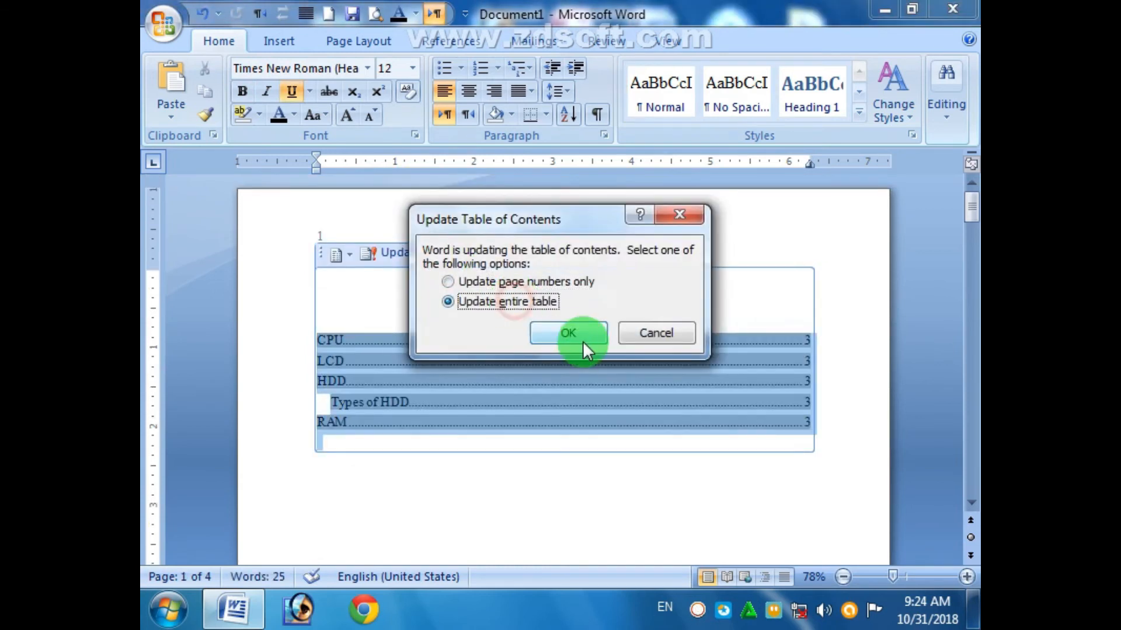
left_click(586, 339)
left_click(793, 445)
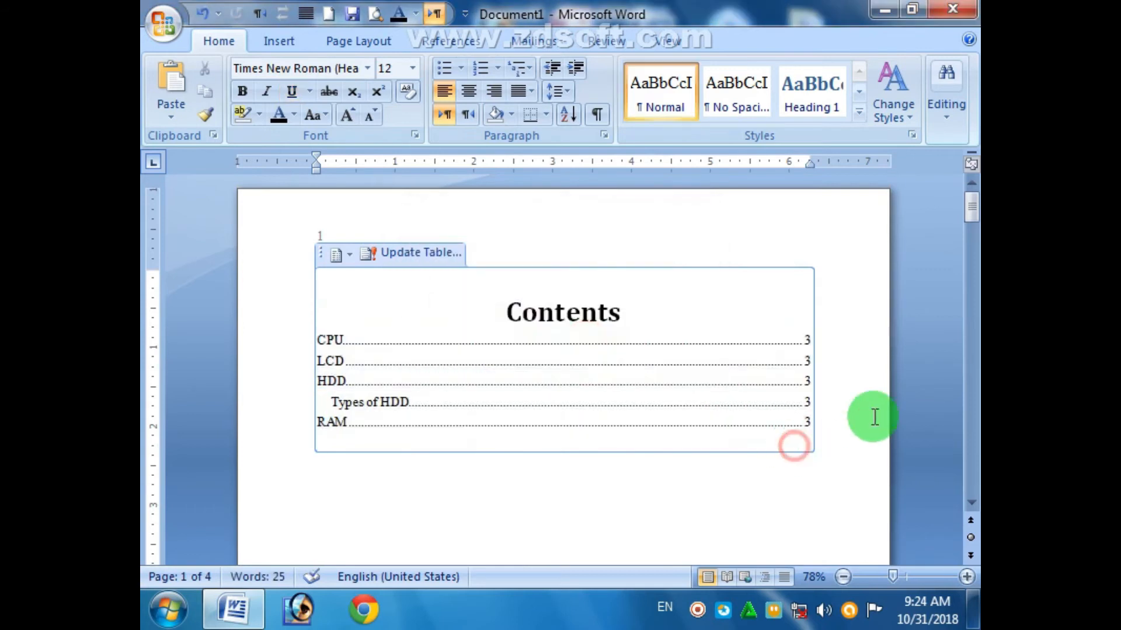
left_click_drag(969, 207, 944, 281)
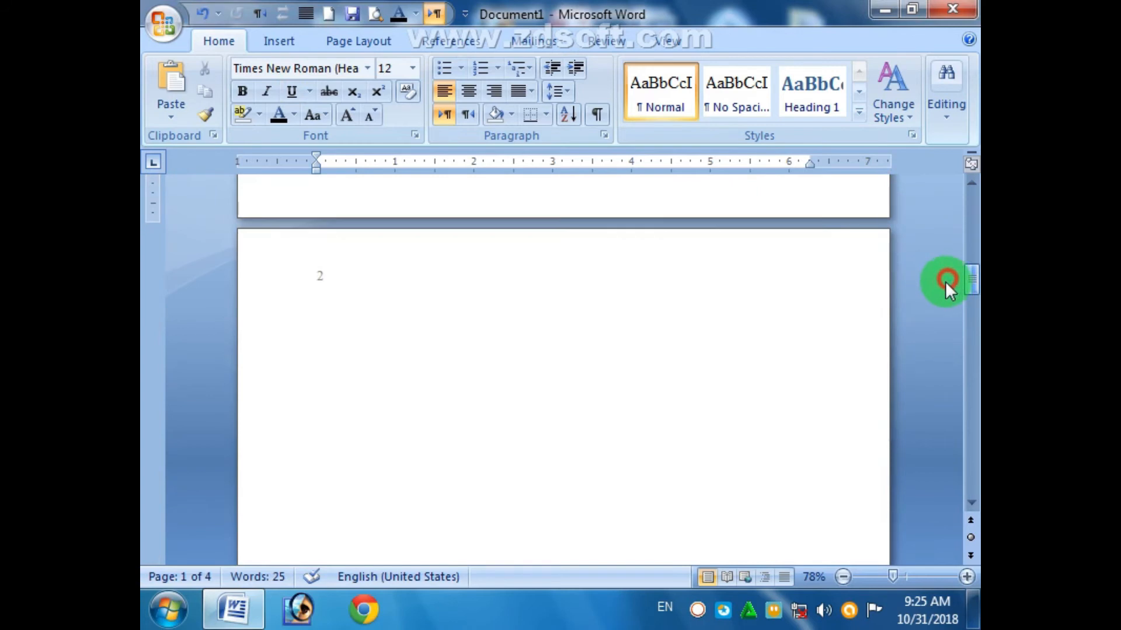
- Delete the blank lines on page 2 and add three empty lines above the CPU heading
left_click(337, 320)
key("Delete")
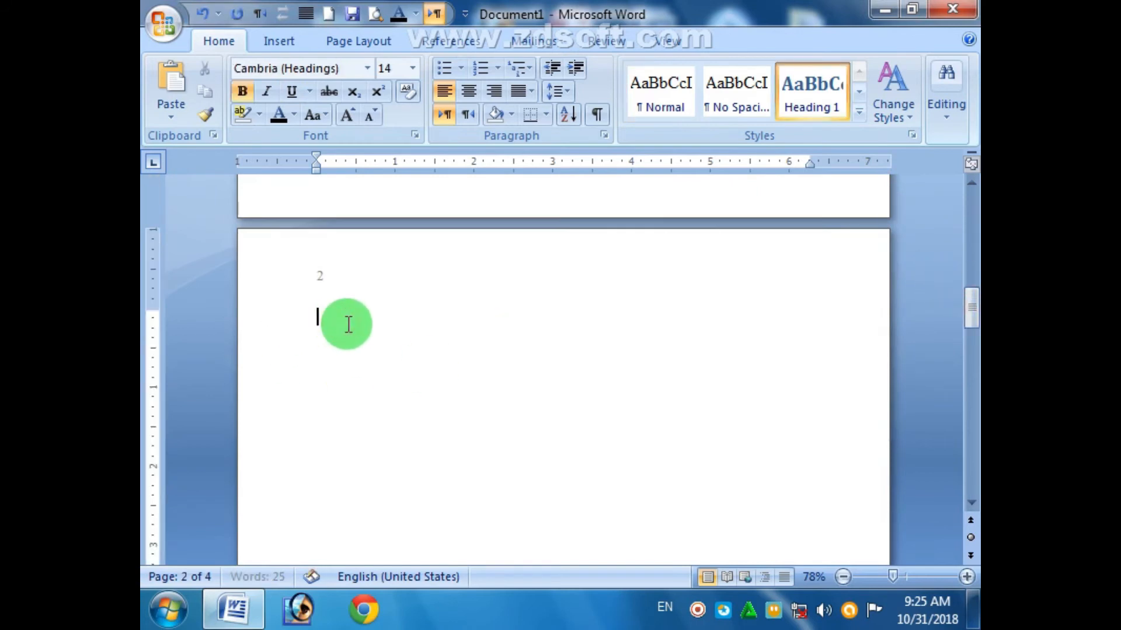
key("Delete")
key("Delete")
key("Delete")
key("Delete")
key("Delete")
key("Delete")
key("Delete")
key("Delete")
key("Delete")
key("Delete")
key("Delete")
key("Delete")
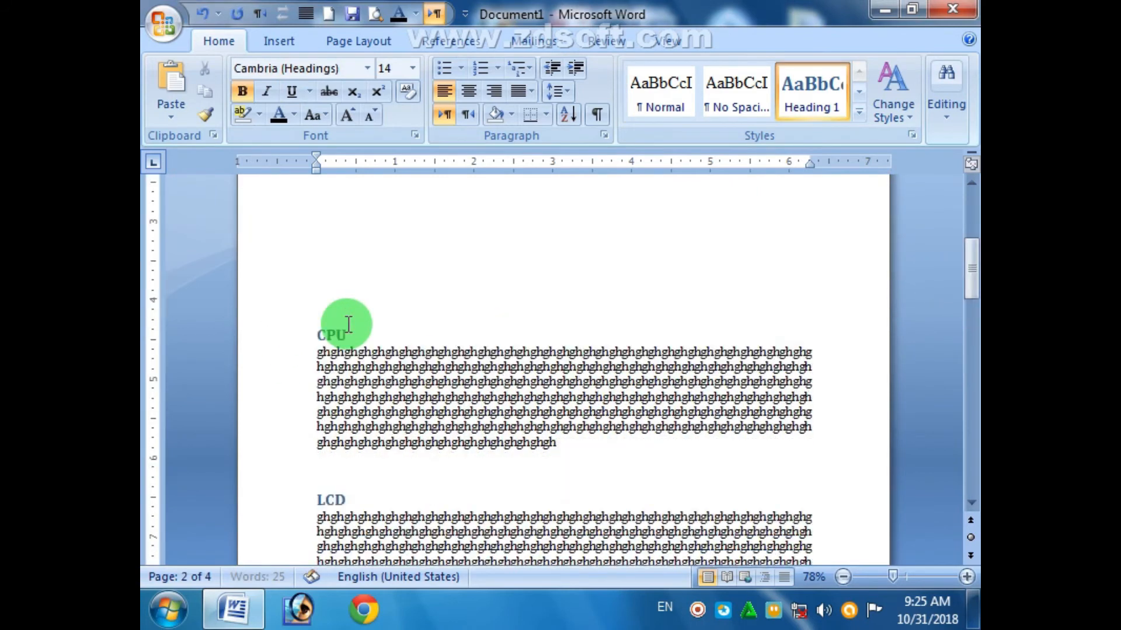
mouse_move(970, 268)
left_mouse_down()
mouse_move(968, 243)
mouse_move(965, 253)
left_mouse_up()
key("Return")
key("Return")
key("Return")
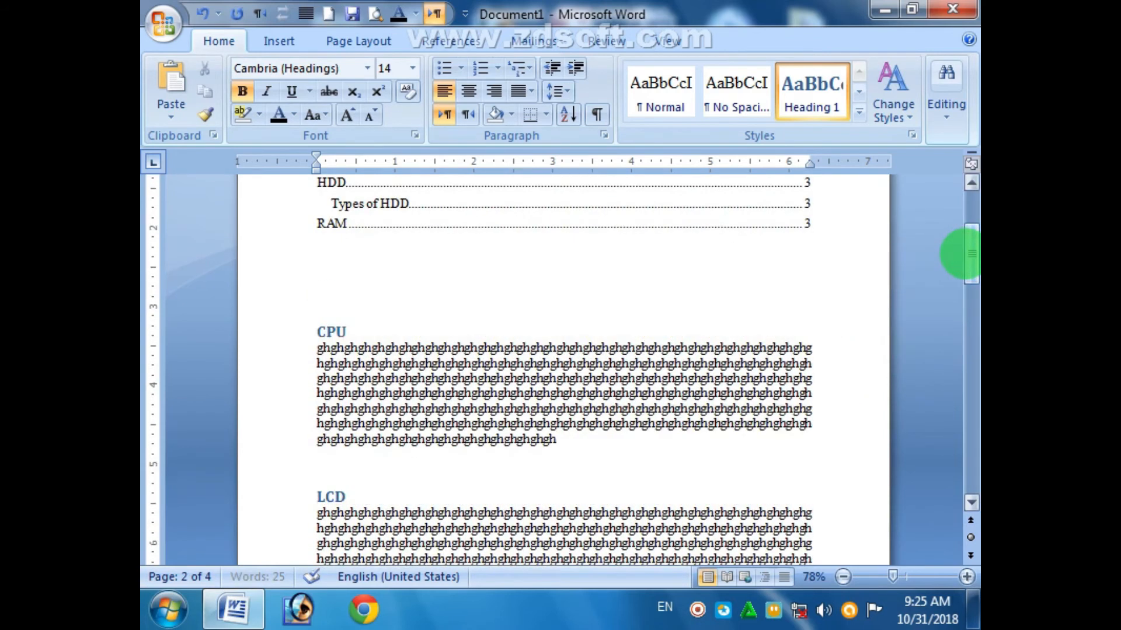
key("Return")
key("Return")
key("Return")
key("Return")
key("Return")
key("Return")
key("Return")
key("Return")
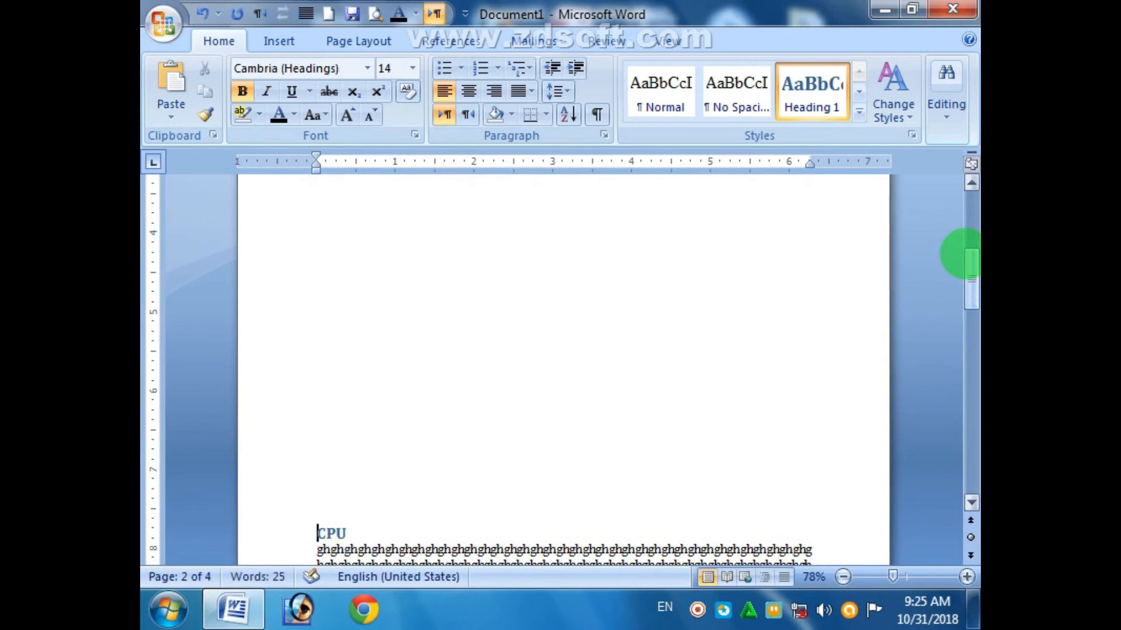
key("Return")
key("Return")
key("Return")
key("Return")
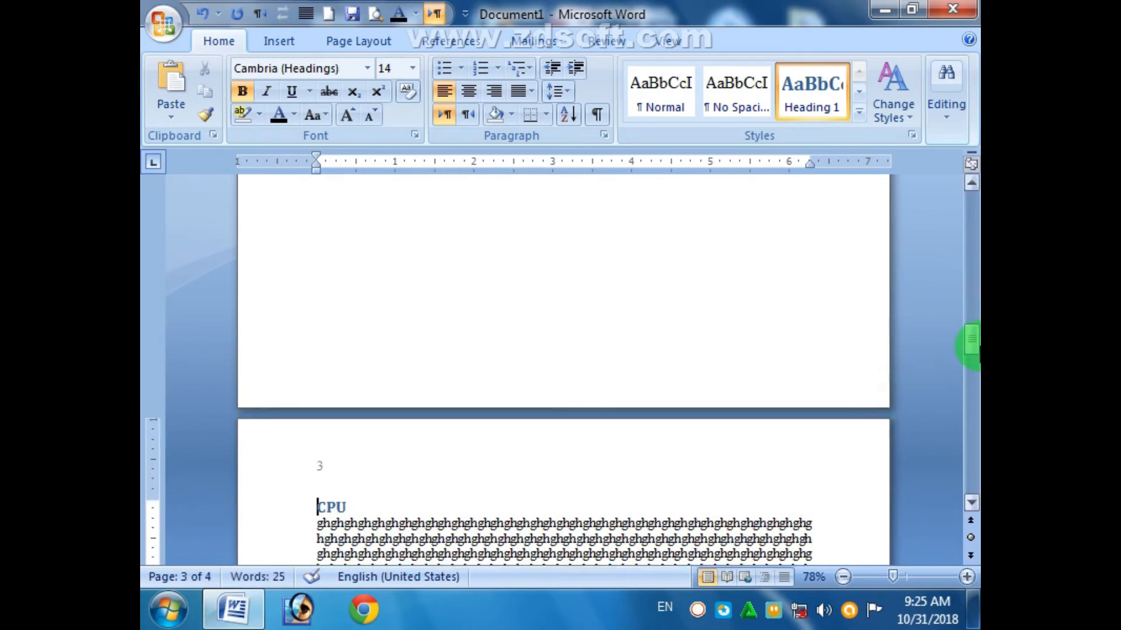
left_click_drag(965, 357, 963, 283)
- Add another blank line before the CPU heading and check the layout against the table of contents
left_click(371, 350)
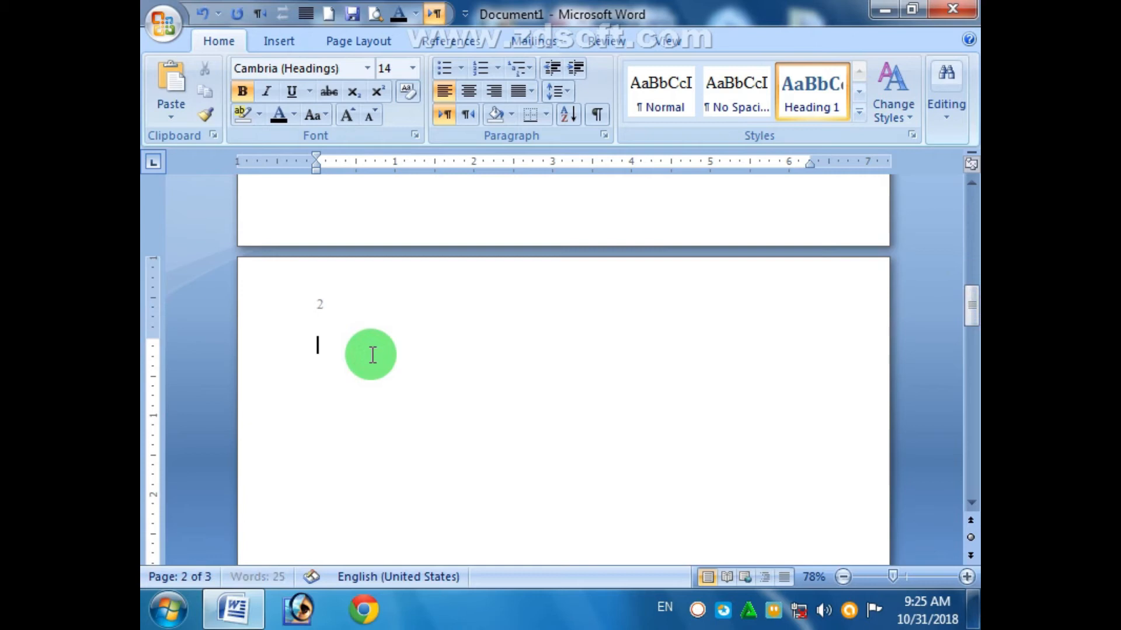
scroll(373, 355, "down", 2)
scroll(372, 354, "up", 12)
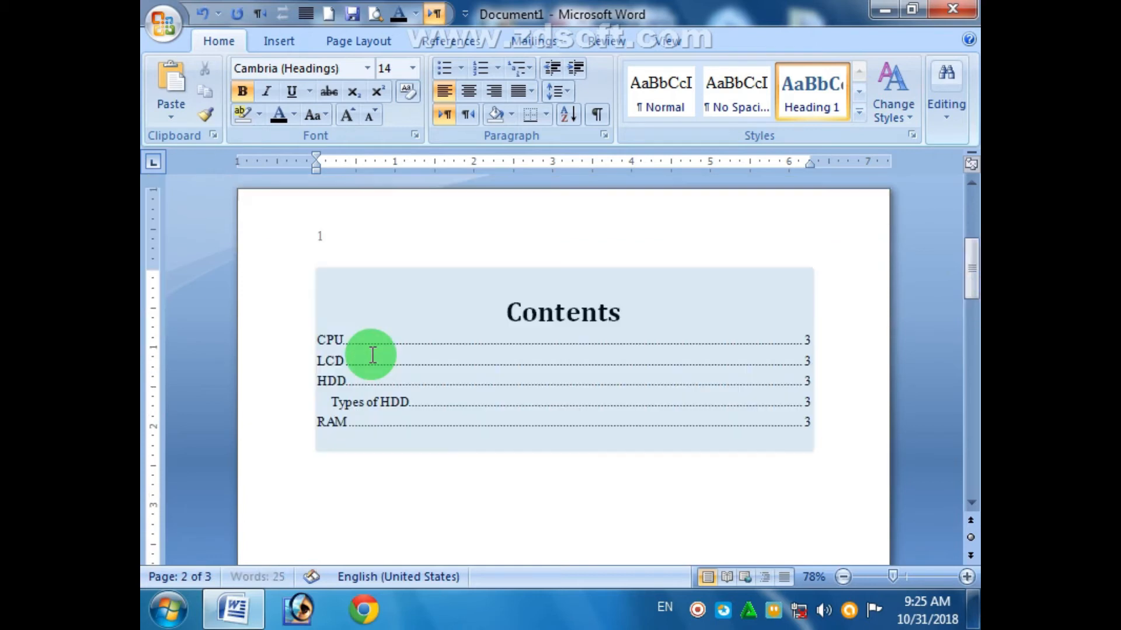
scroll(372, 355, "down", 10)
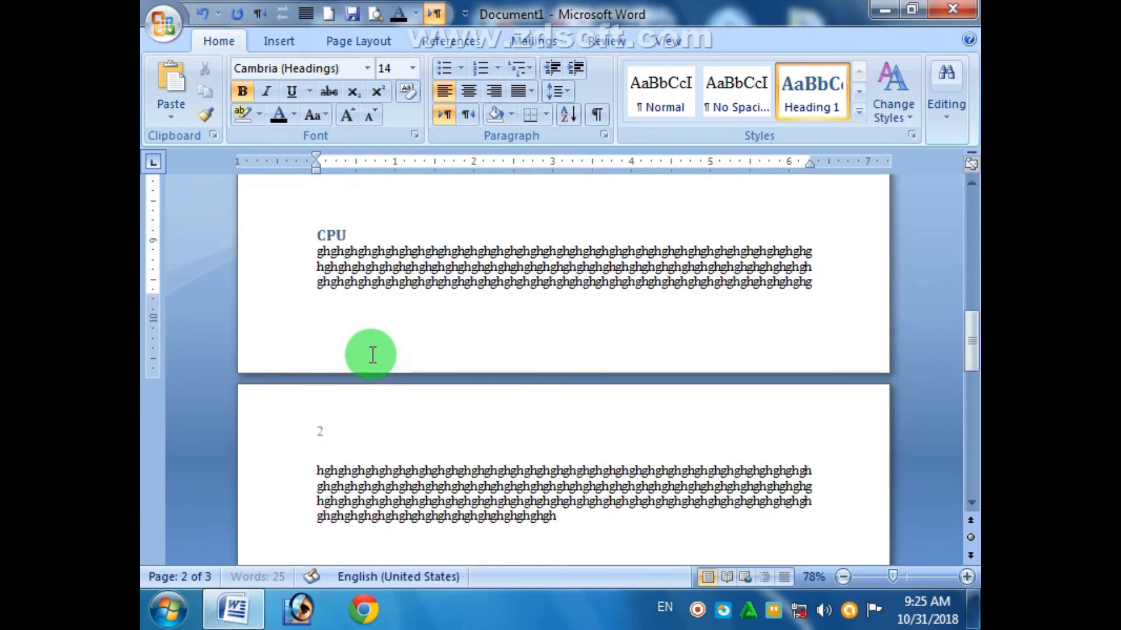
left_click(320, 233)
key("Return")
key("Return")
key("Return")
key("Return")
key("Return")
key("Return")
key("Return")
key("Return")
key("Return")
key("Return")
key("Return")
key("Return")
scroll(447, 358, "up", 12)
scroll(447, 358, "down", 8)
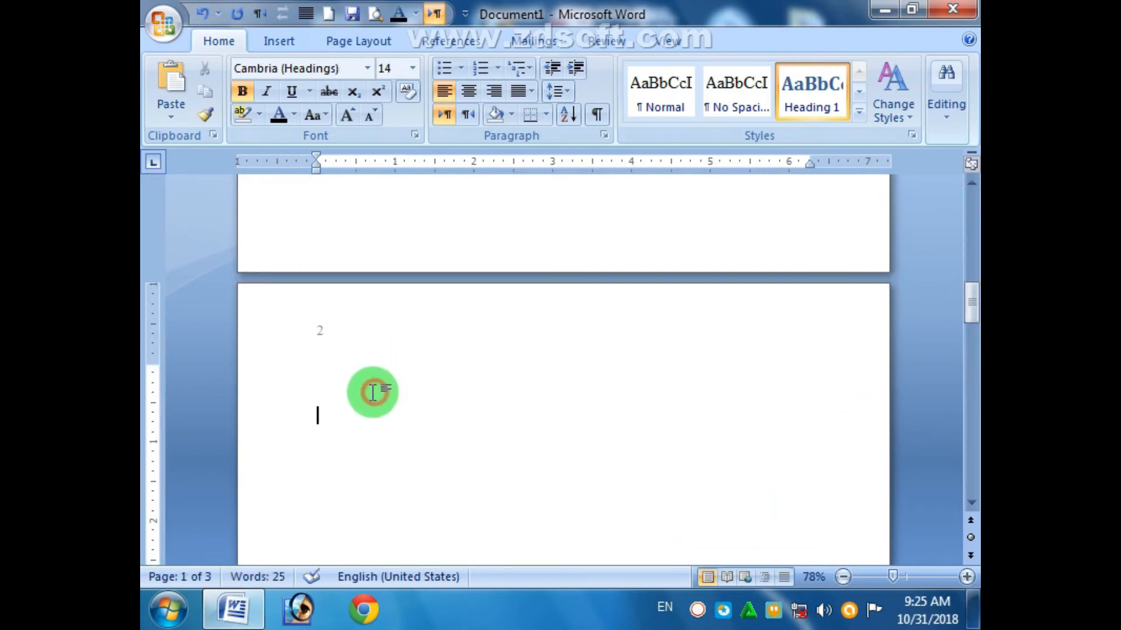
scroll(370, 384, "up", 8)
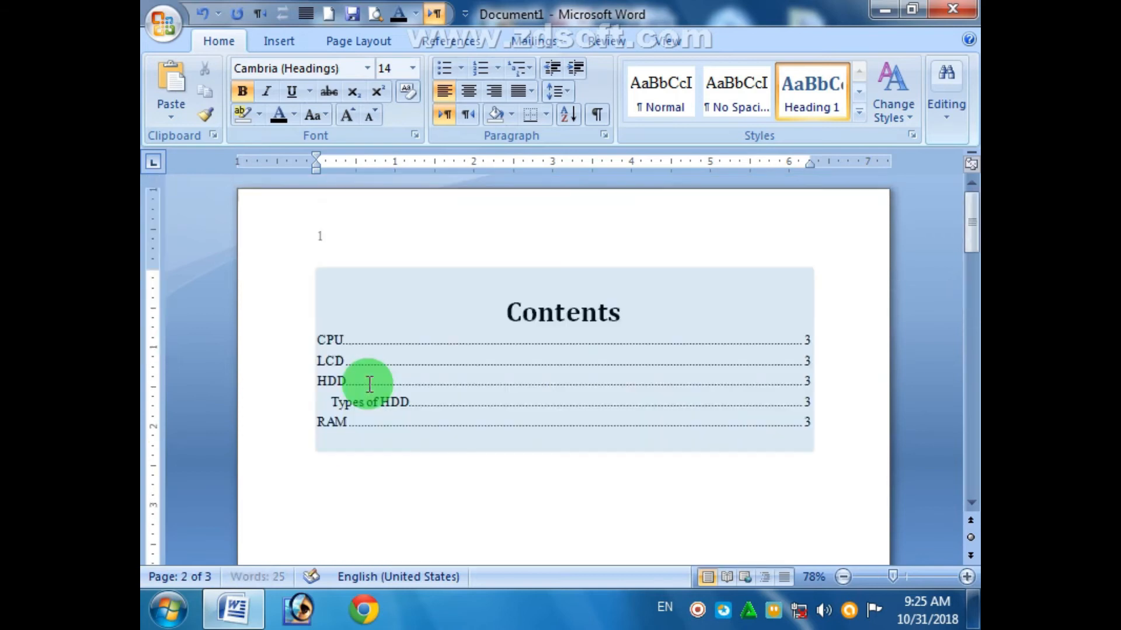
left_click(380, 475)
scroll(382, 478, "down", 8)
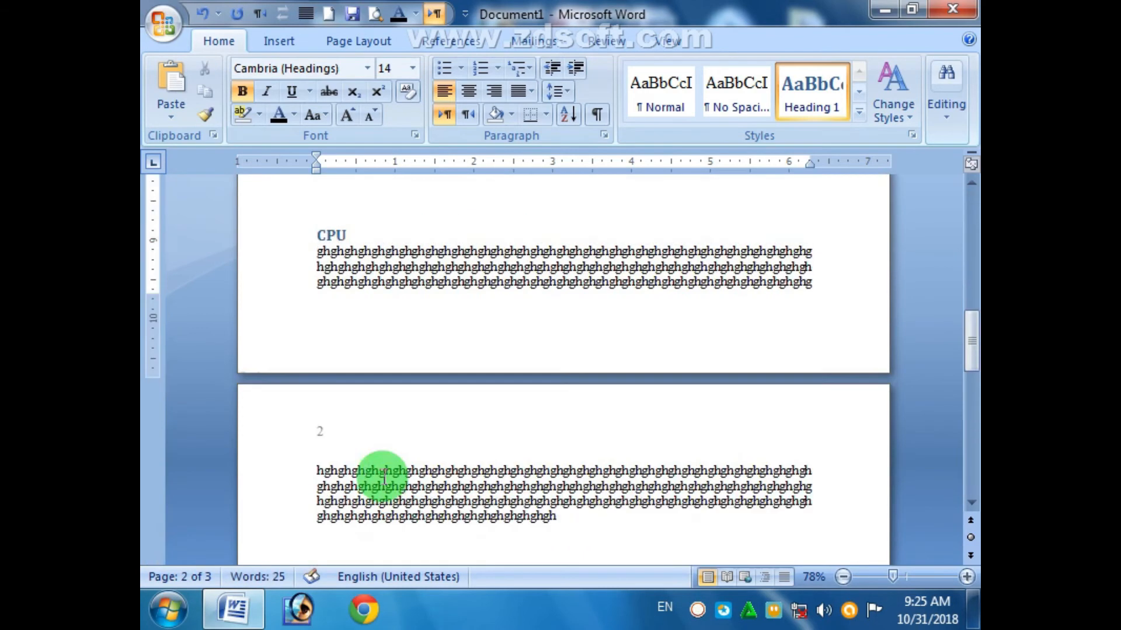
scroll(384, 477, "up", 8)
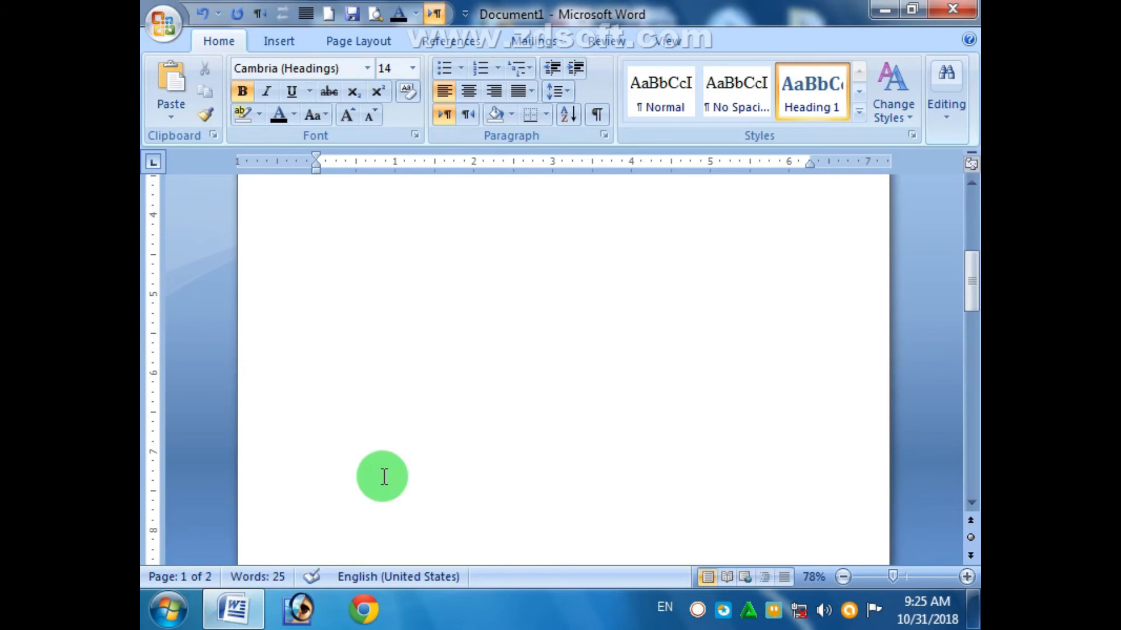
scroll(384, 477, "up", 6)
left_click(608, 430)
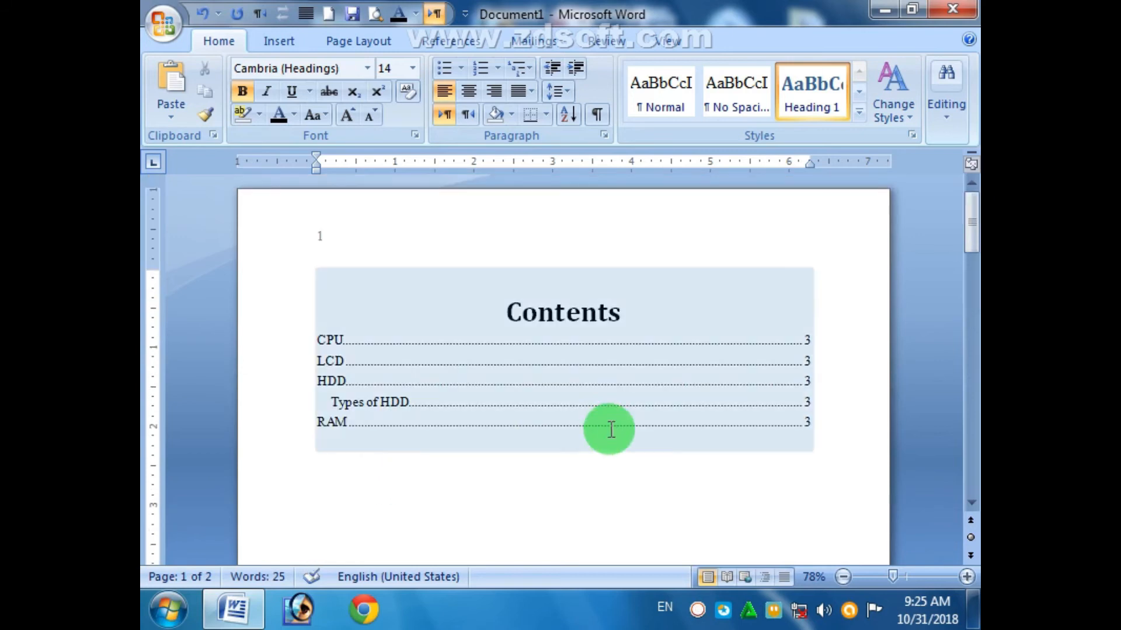
scroll(527, 487, "down", 15)
left_click(527, 487)
scroll(569, 411, "up", 9)
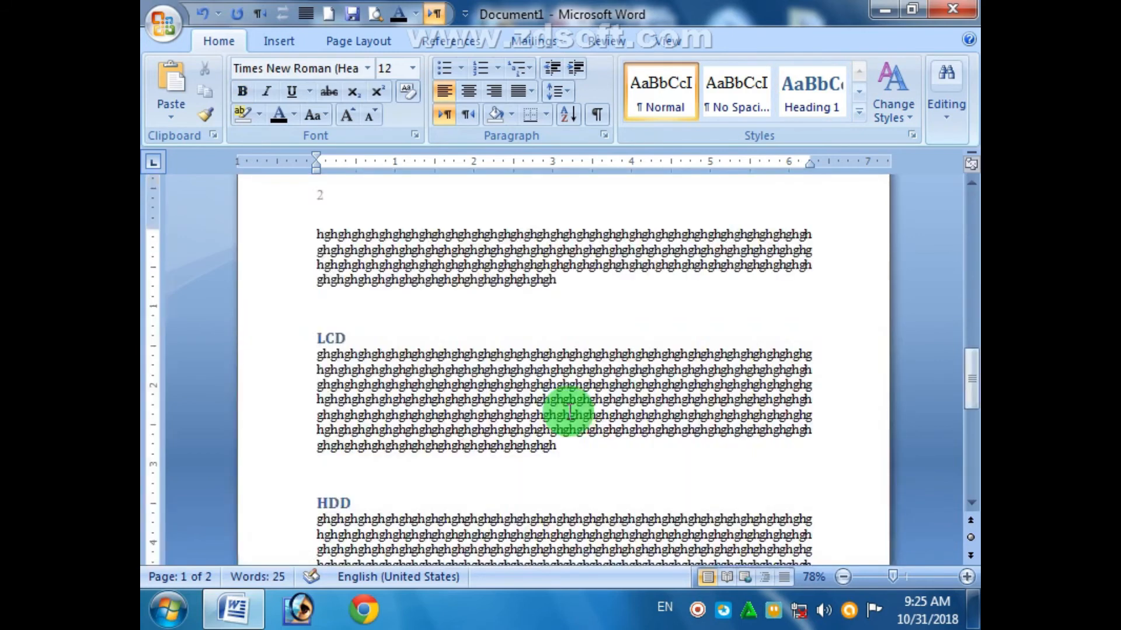
- Insert a page break (Ctrl+Enter) before the CPU heading so it starts a new page
left_click(320, 359)
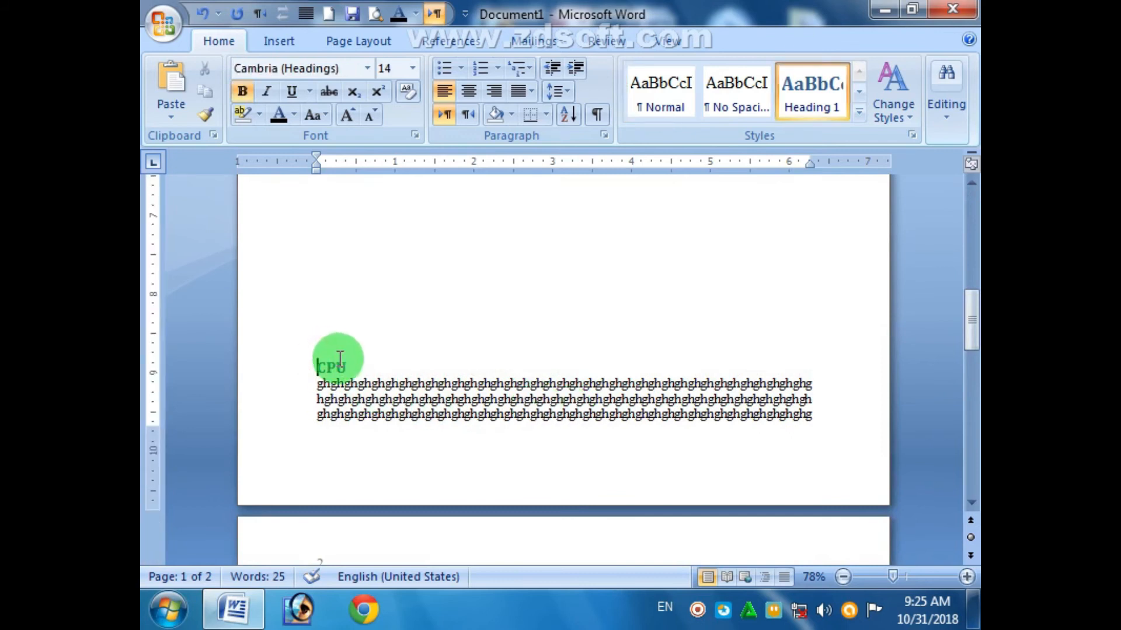
key("ctrl+Return")
left_click(708, 483)
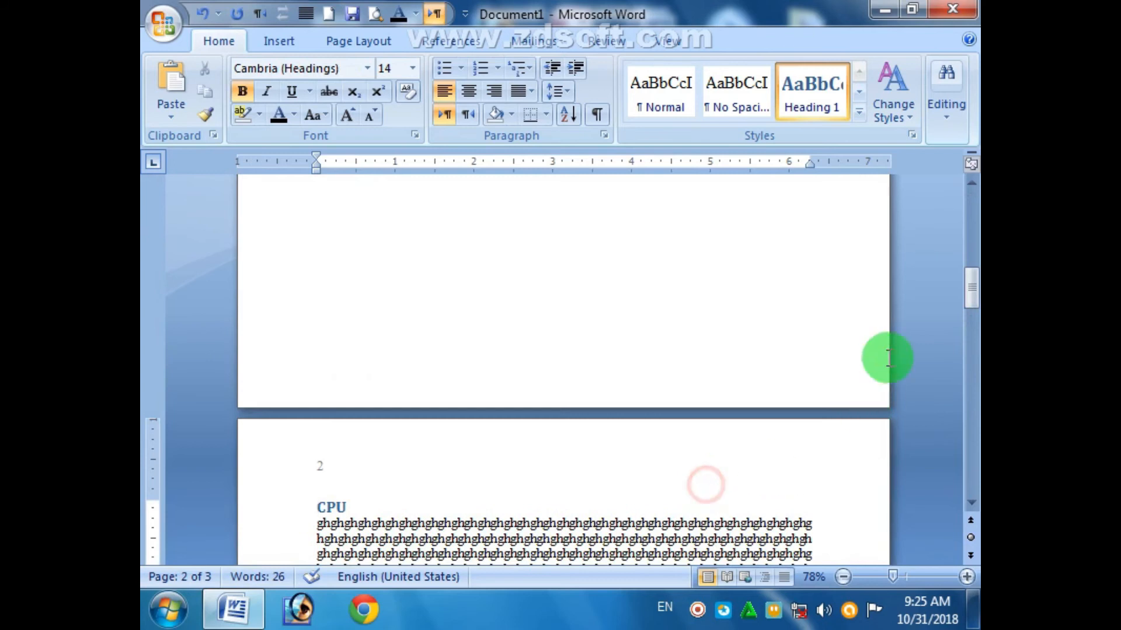
left_click_drag(968, 293, 965, 203)
- Rebuild the entire table of contents so every entry shows page 2, then review the document
left_click(598, 375)
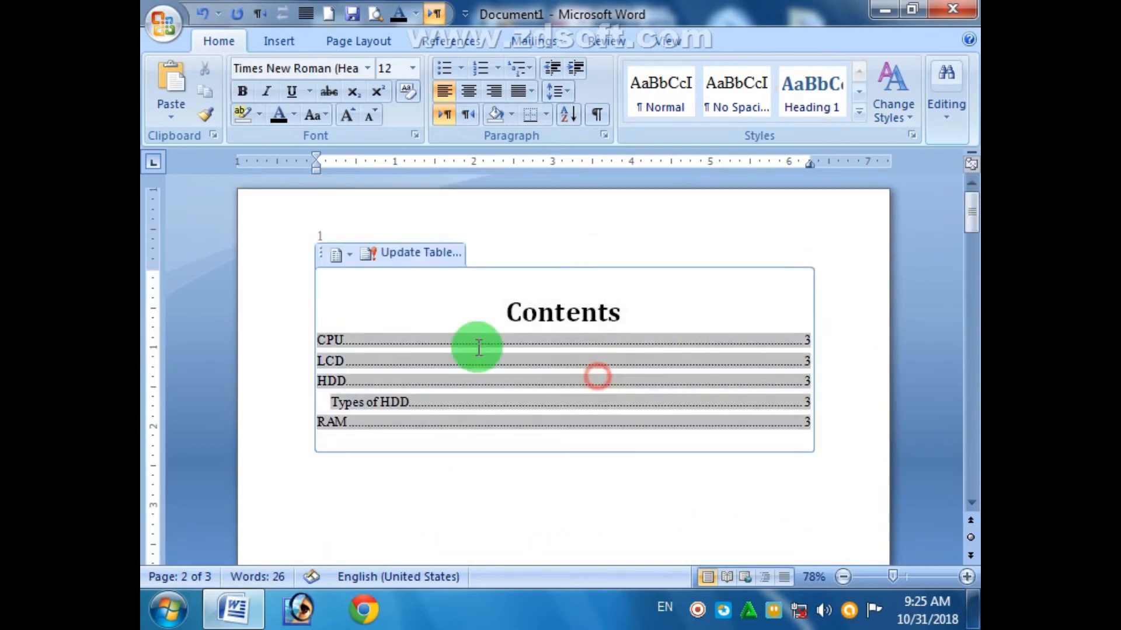
left_click(407, 259)
left_click(502, 300)
left_click(563, 329)
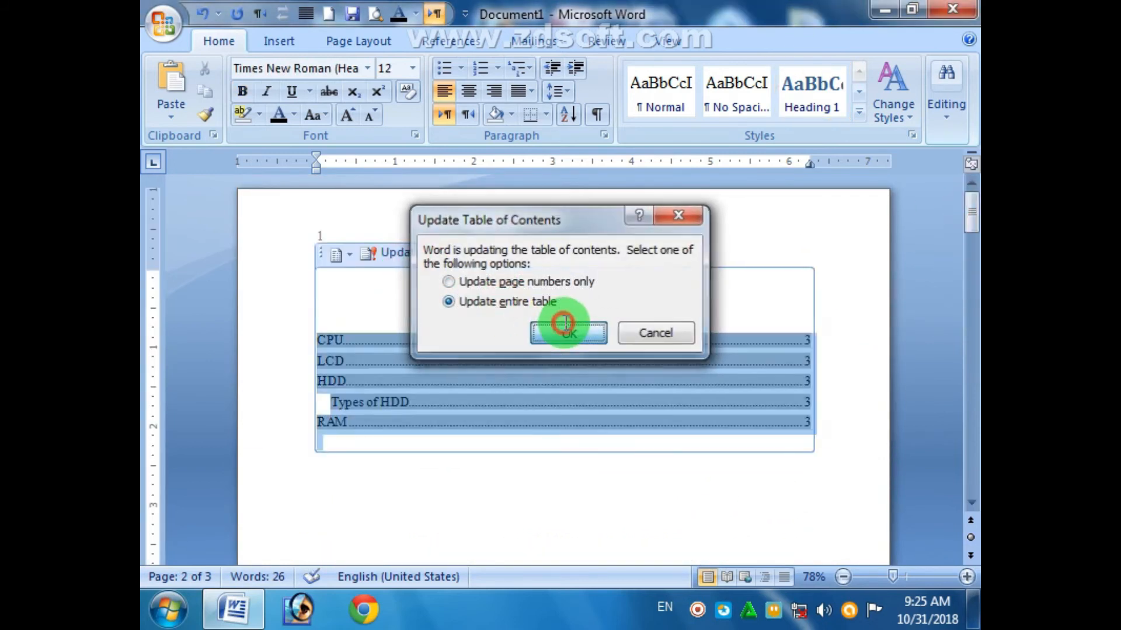
left_click(799, 484)
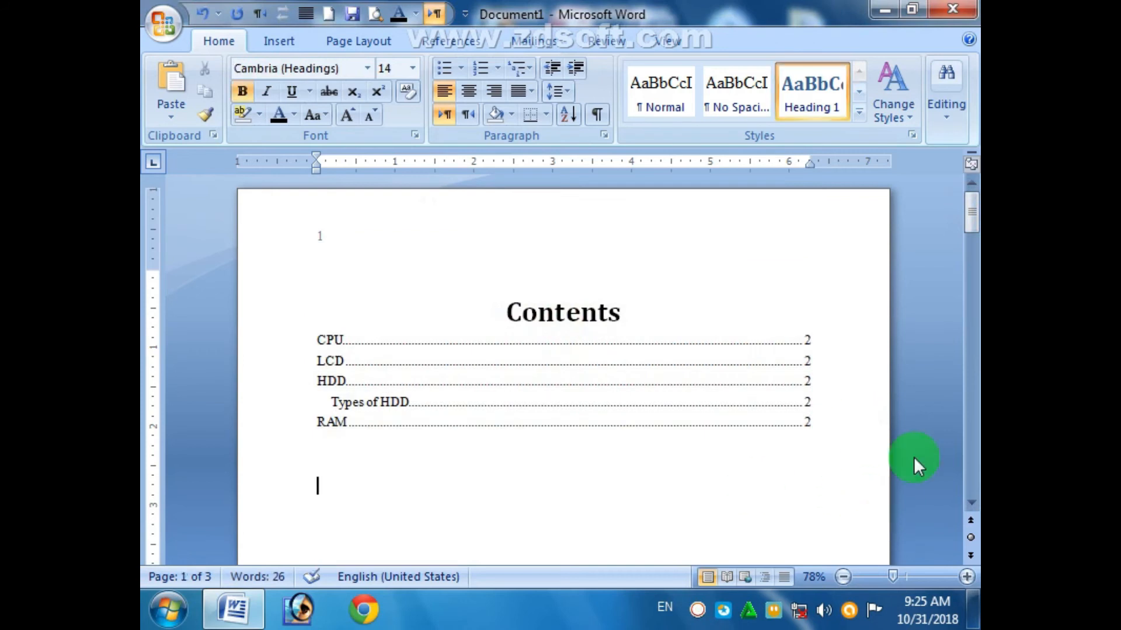
left_click_drag(968, 213, 967, 395)
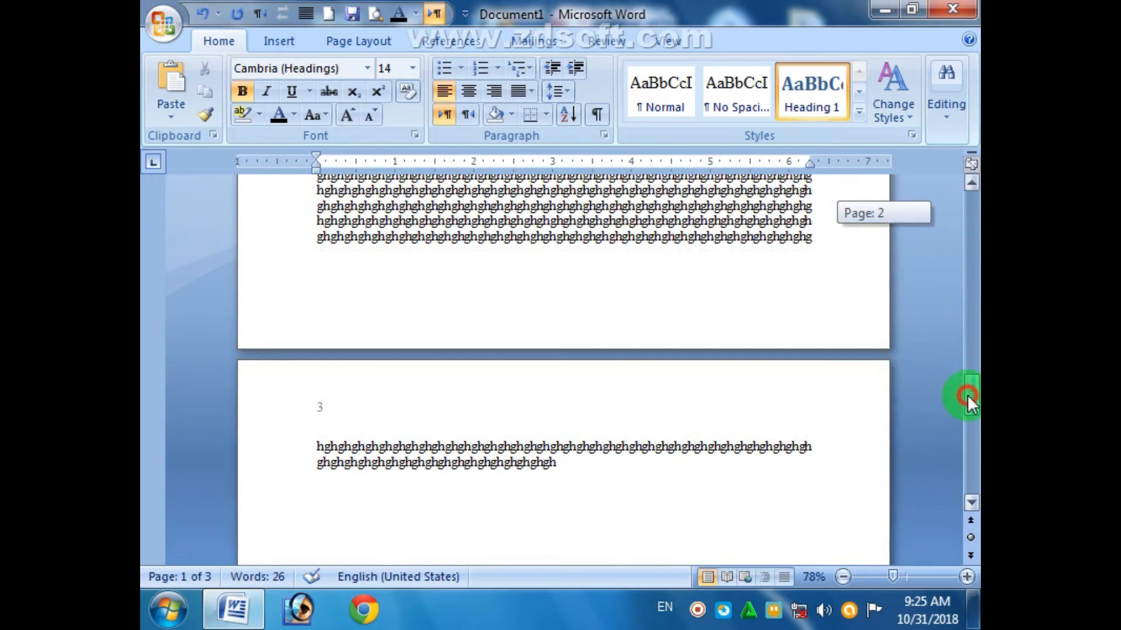
left_click(575, 503)
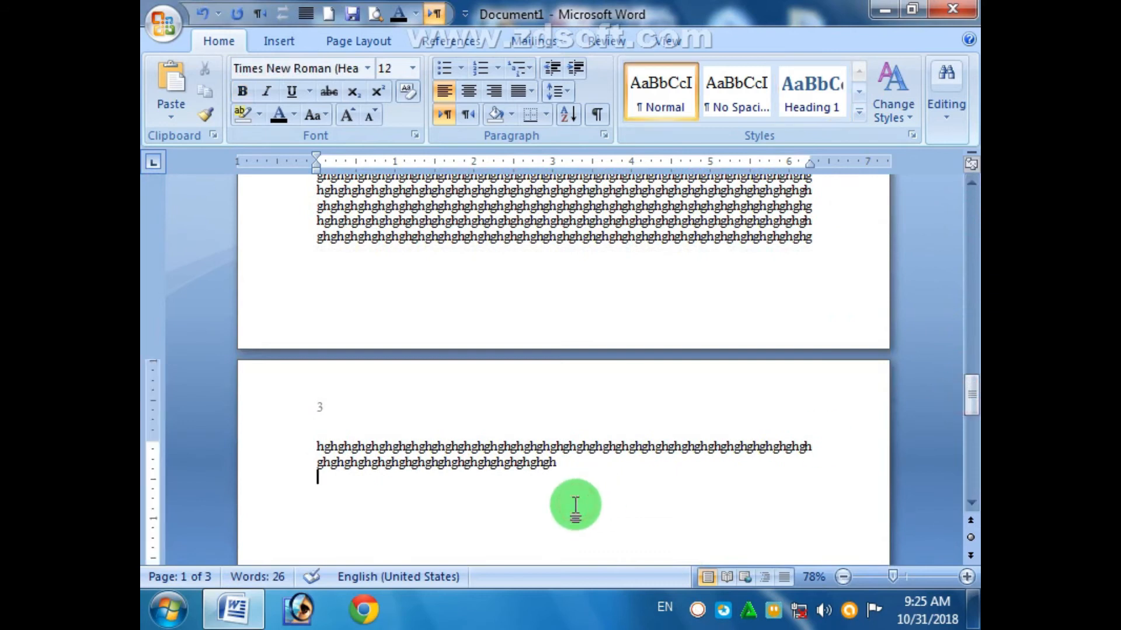
scroll(586, 418, "up", 8)
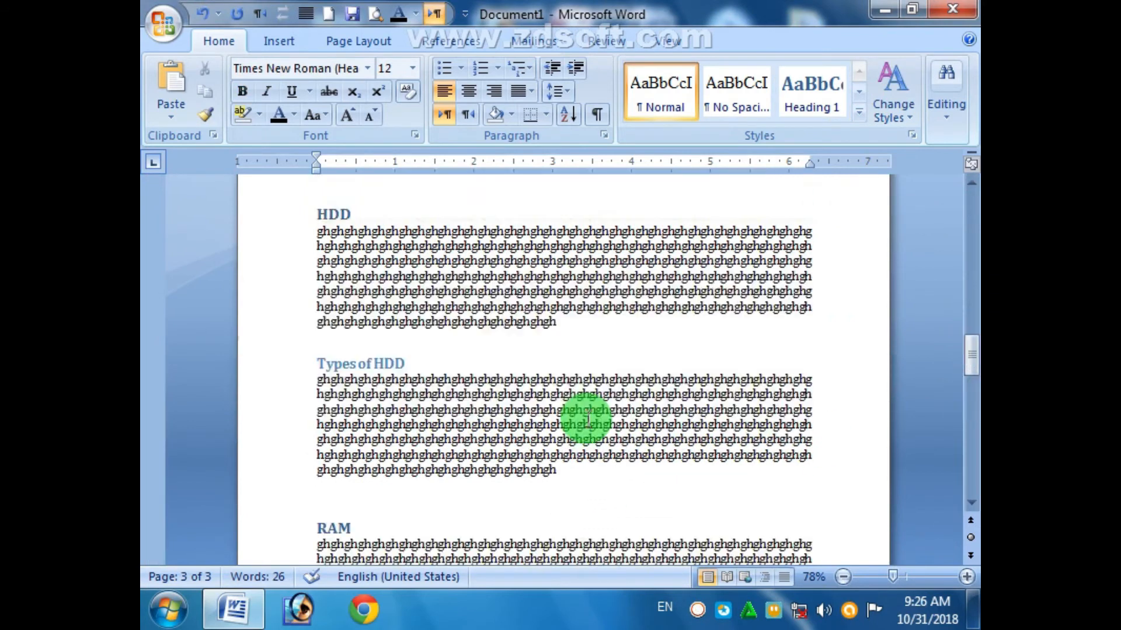
left_click_drag(969, 354, 962, 215)
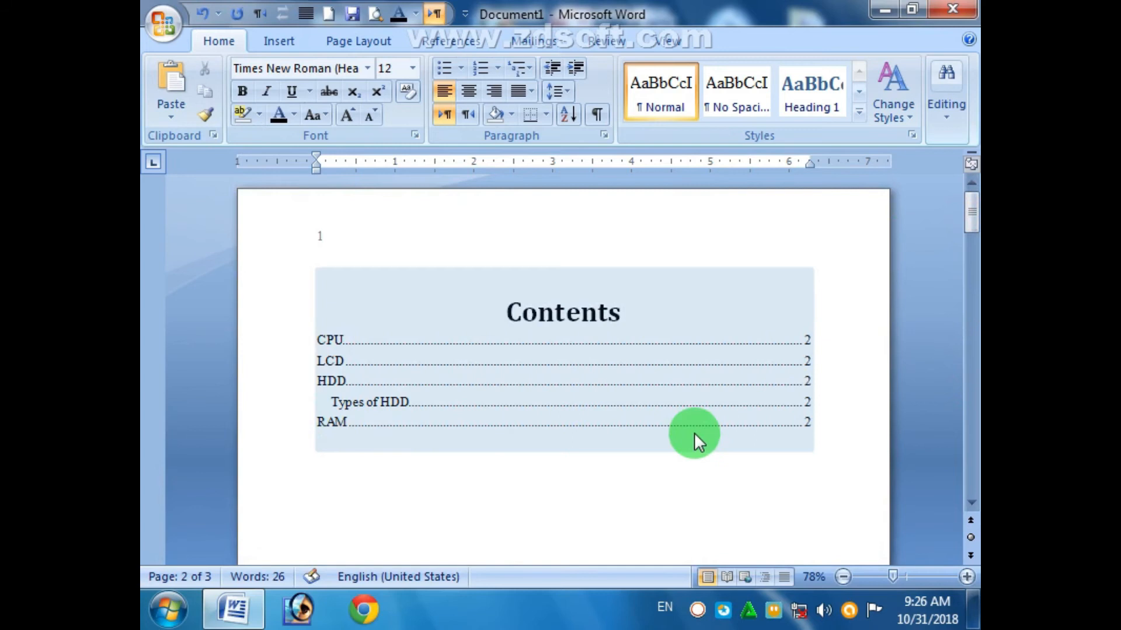
left_click_drag(974, 220, 955, 401)
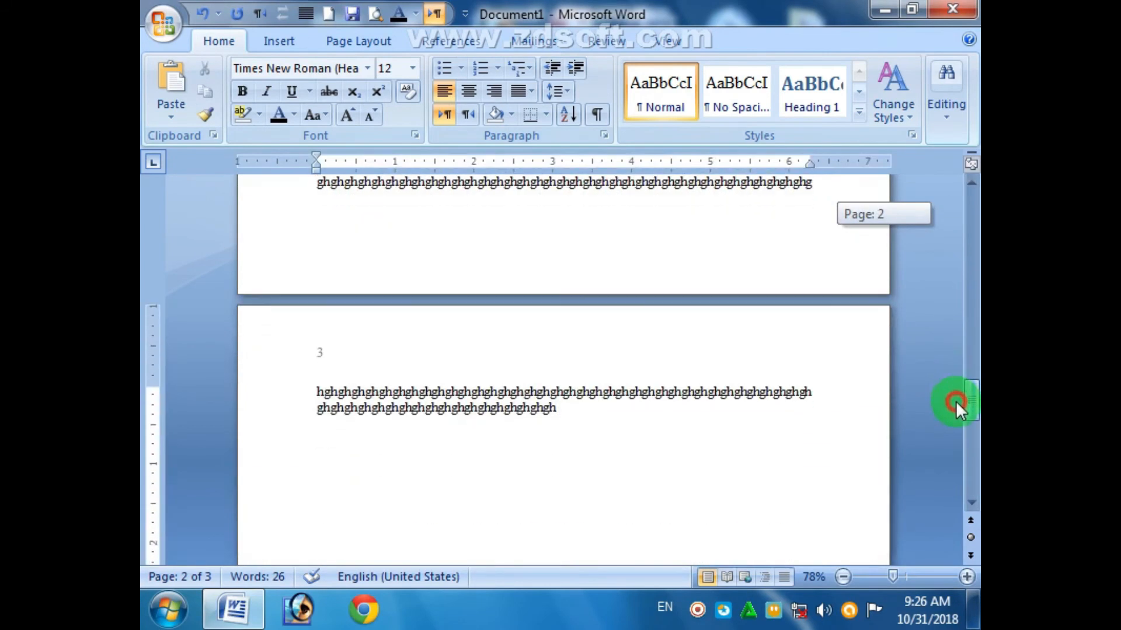
- Paste body text under the USB line at the end and make USB a Heading 1
left_click(569, 442)
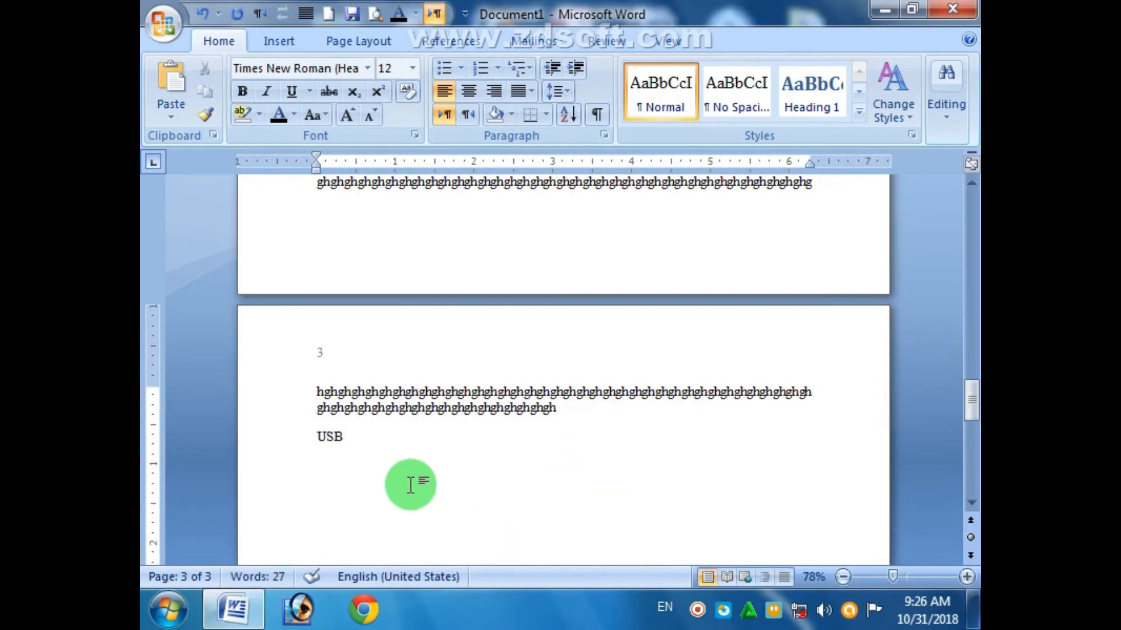
key("ctrl+v")
left_click(308, 440)
left_click(817, 95)
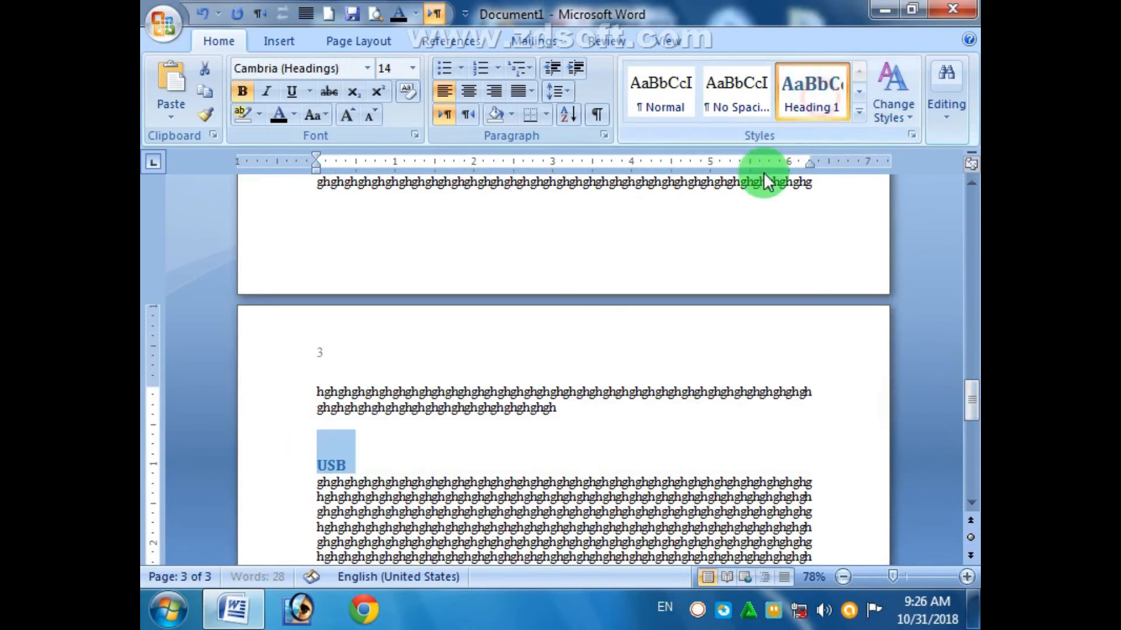
left_click_drag(969, 398, 970, 202)
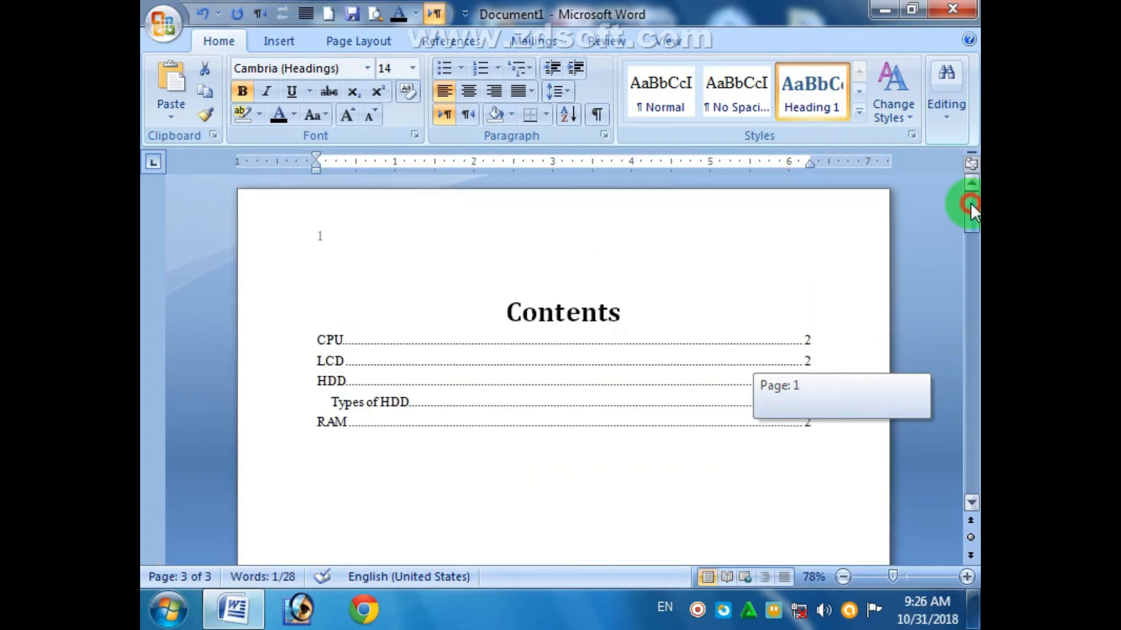
- Rebuild the entire table of contents so it lists USB
left_click(587, 380)
left_click(401, 257)
left_click(448, 302)
left_click(565, 335)
left_click(806, 476)
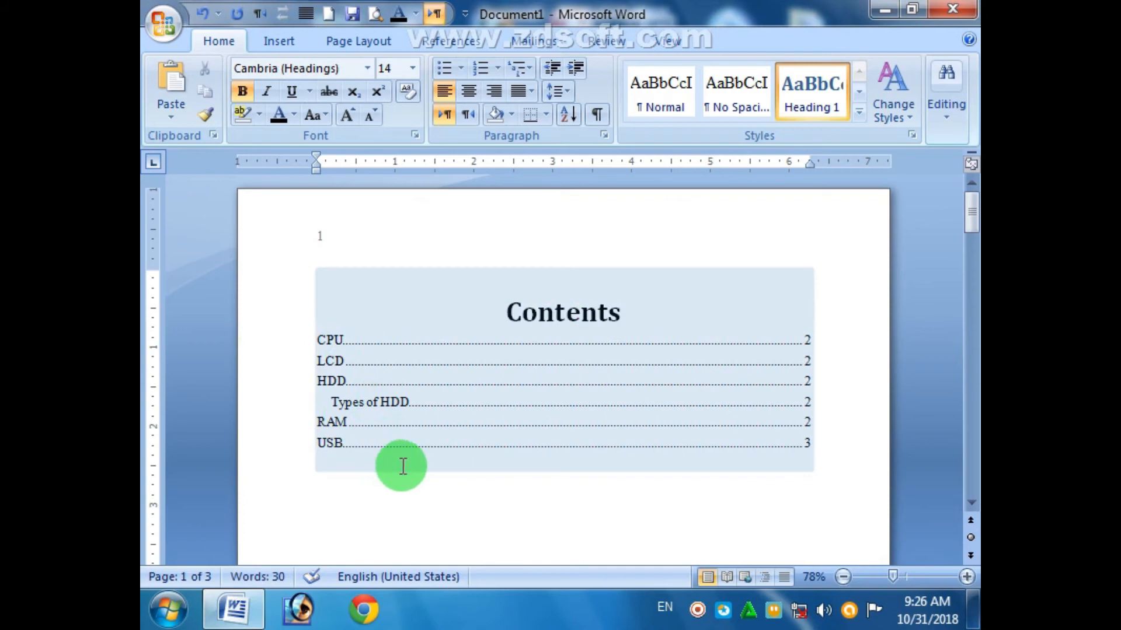
left_click(493, 467)
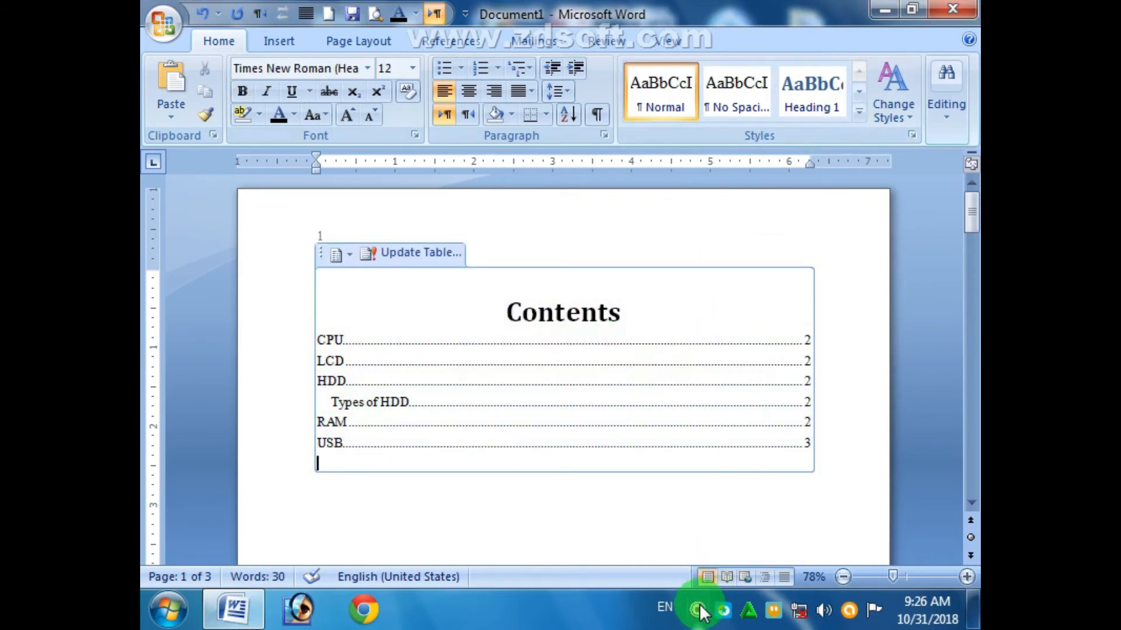
- Cancel Save As, then close Word and discard the unsaved changes
left_click(797, 486)
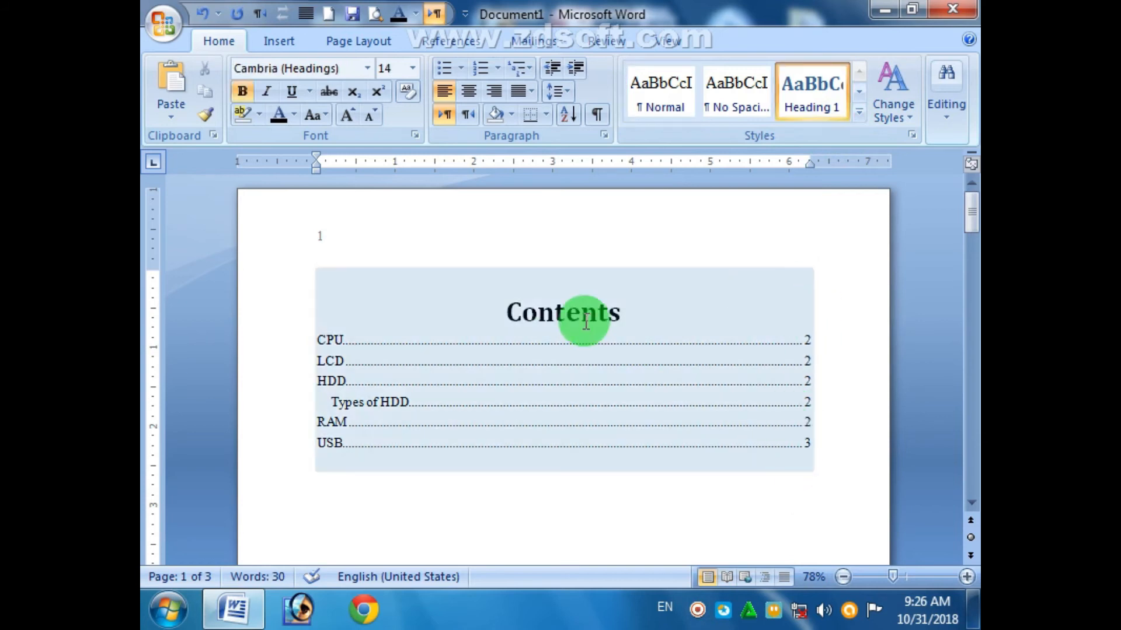
left_click(350, 13)
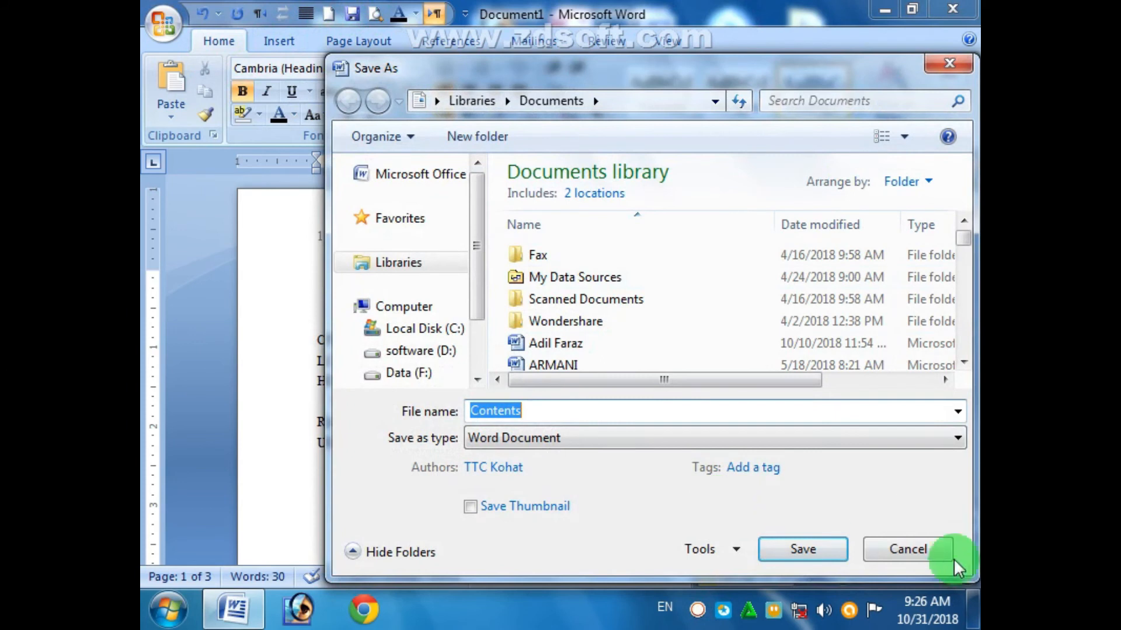
left_click(946, 555)
left_click(950, 7)
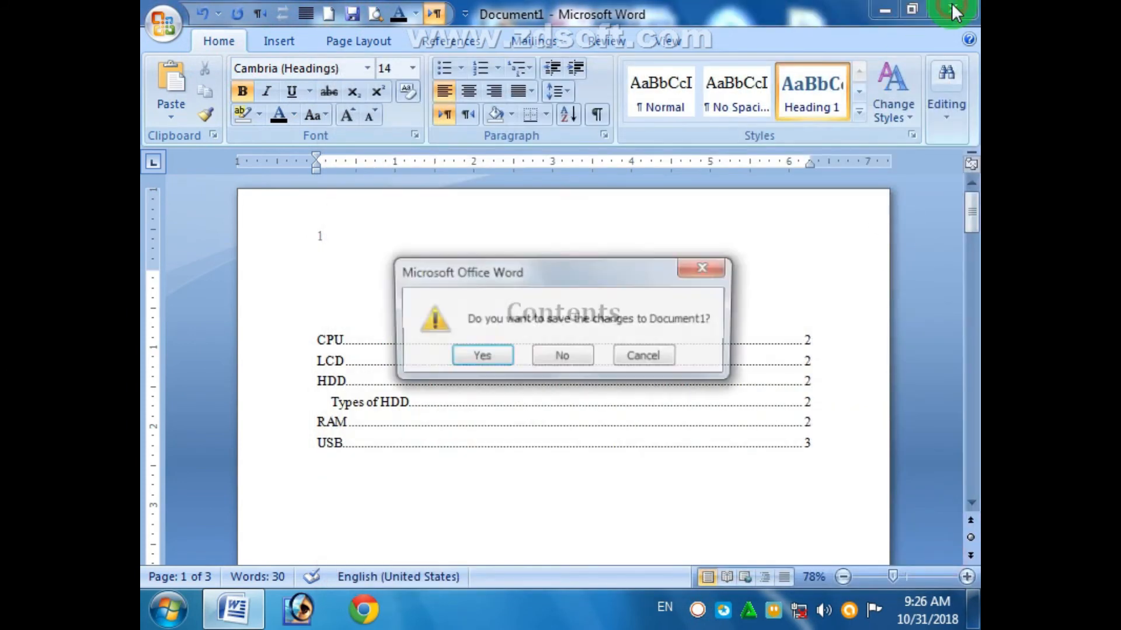
left_click(563, 350)
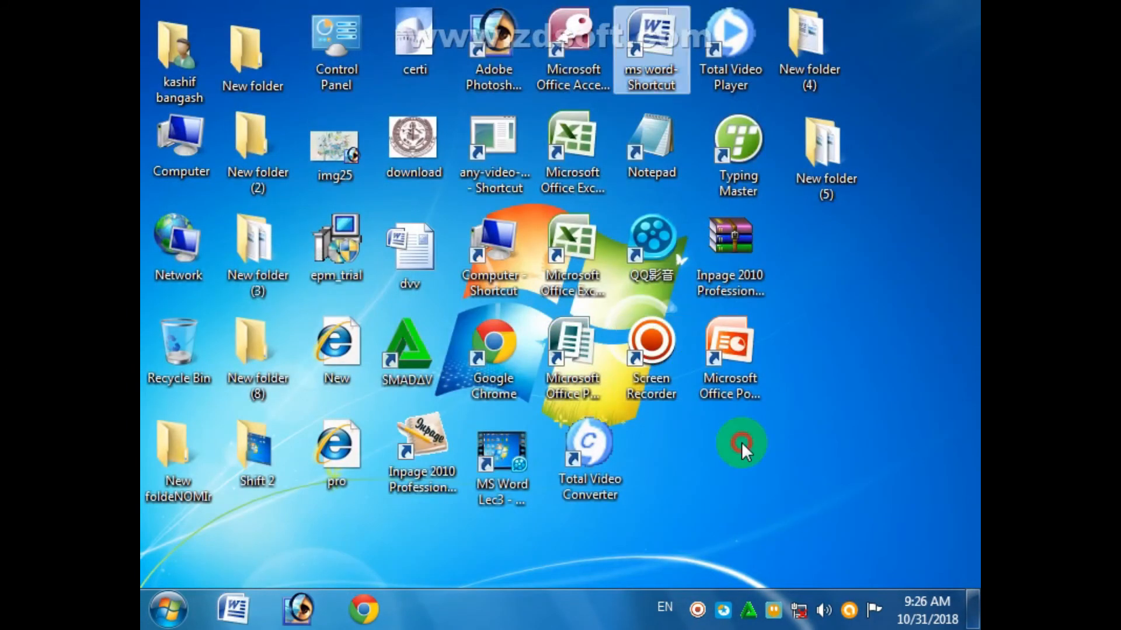
- Browse Computer to the software (D:) drive and open the TOC document in Word
double_click(174, 145)
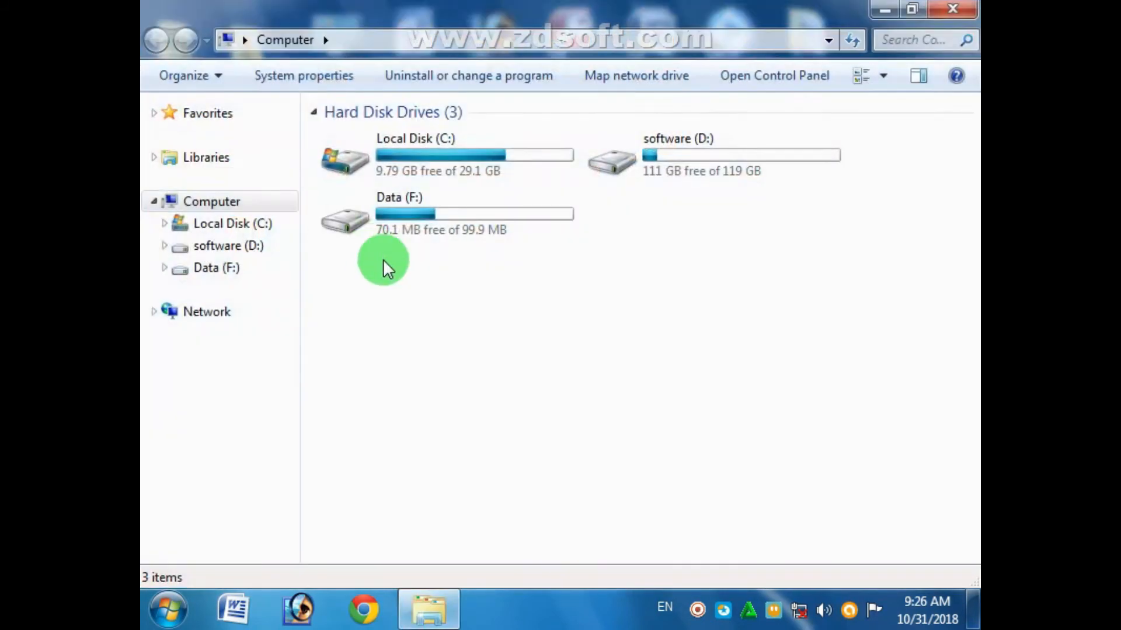
double_click(628, 161)
left_click(489, 330)
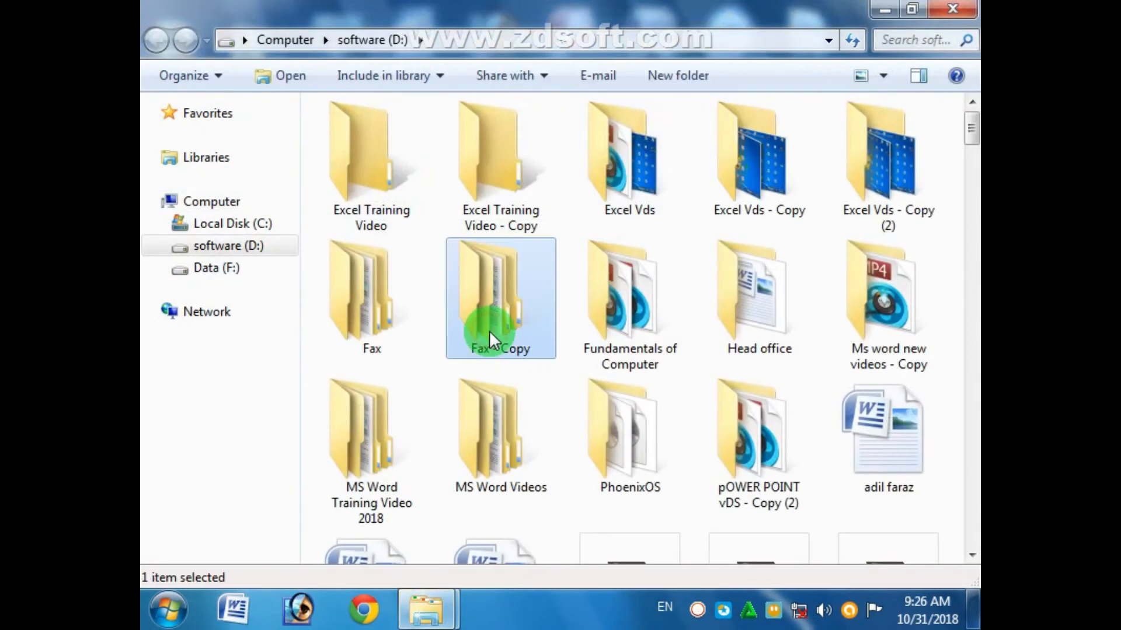
key("t")
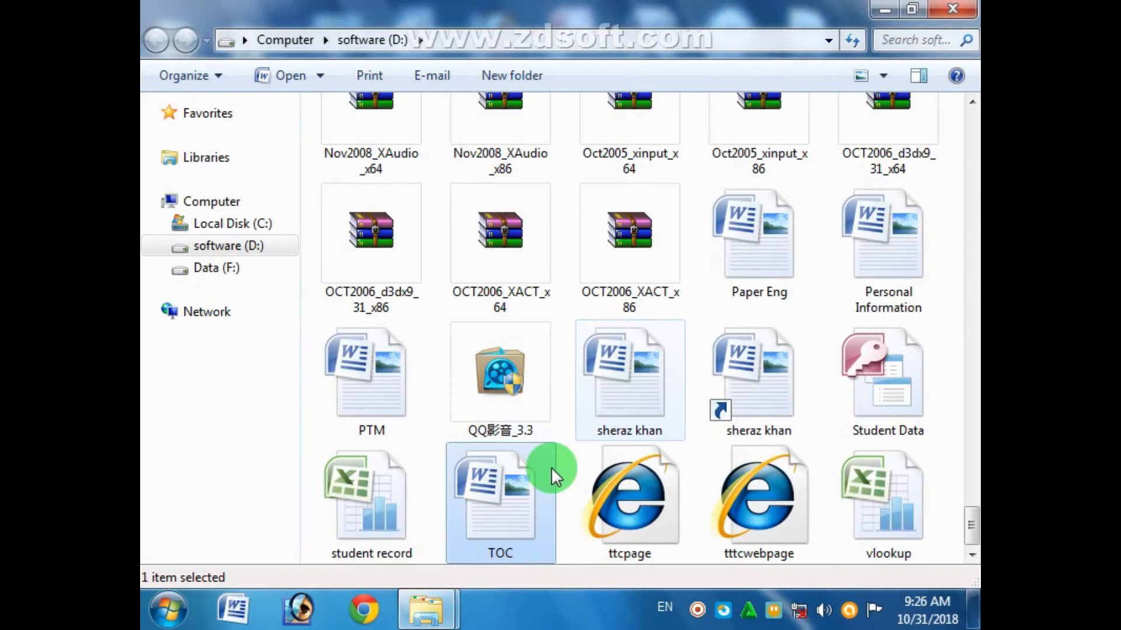
double_click(517, 482)
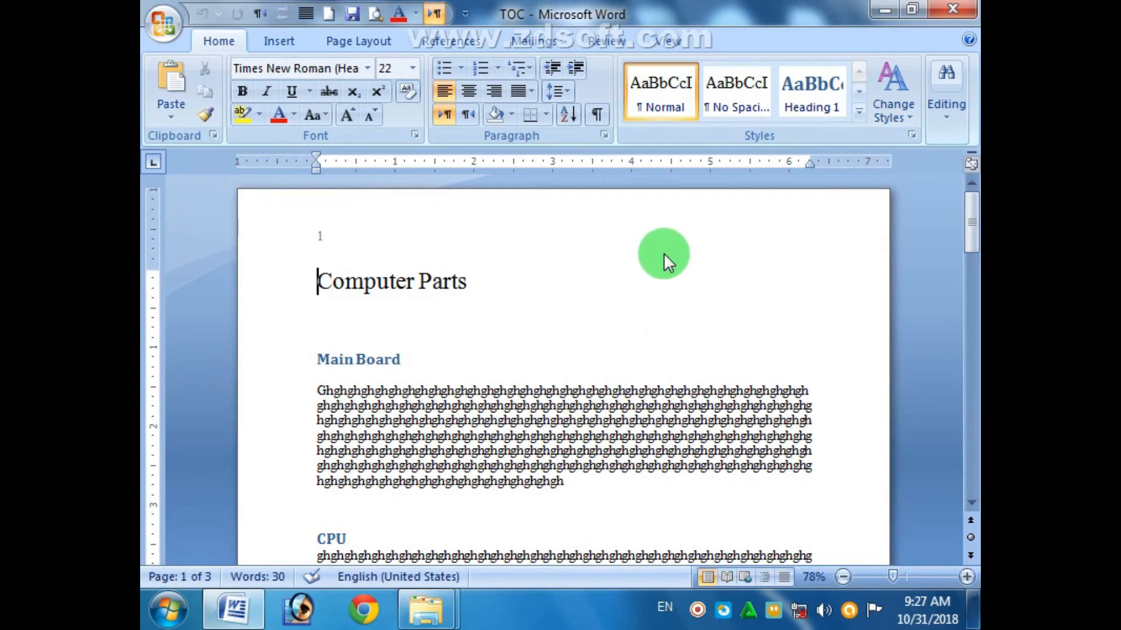
left_click(942, 9)
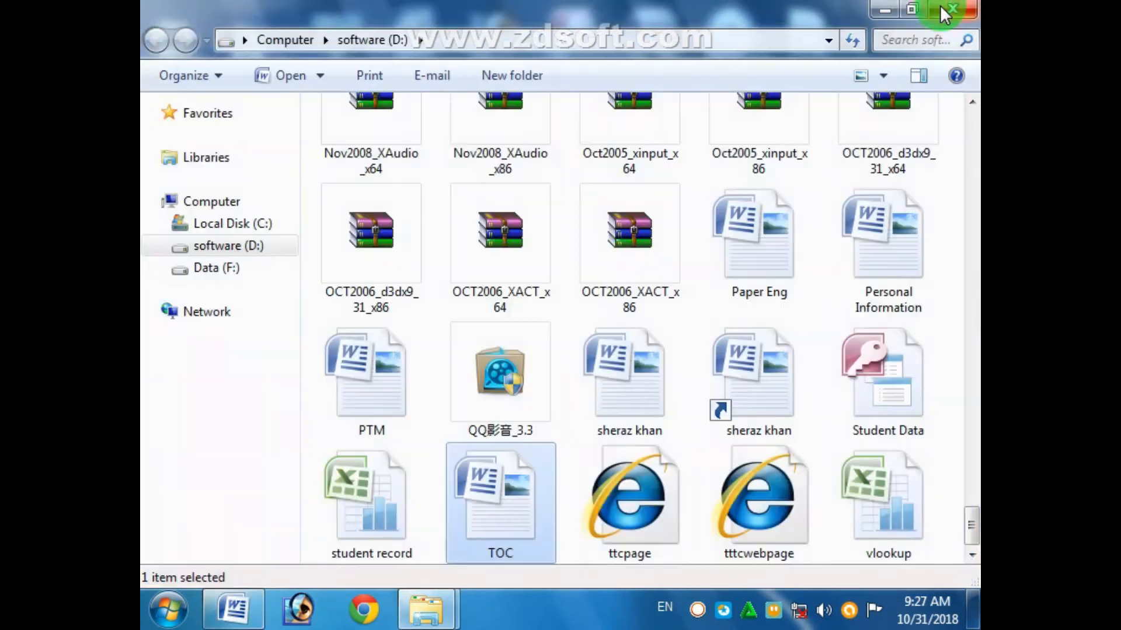
double_click(485, 508)
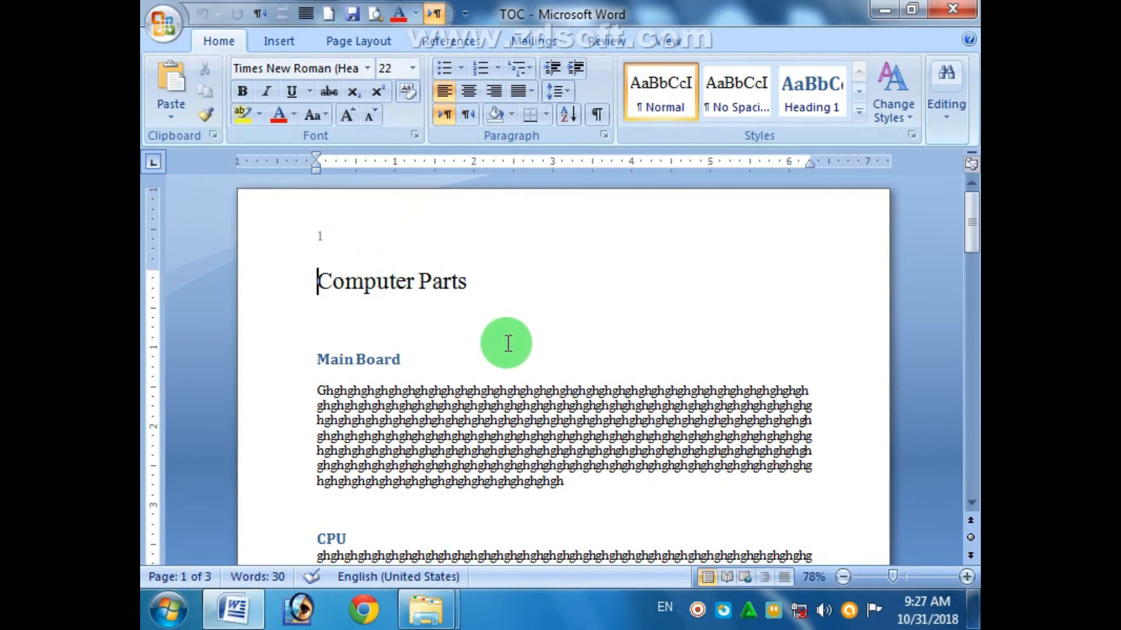
- Open the Save As dialog from the Office button, then cancel it
left_click(164, 27)
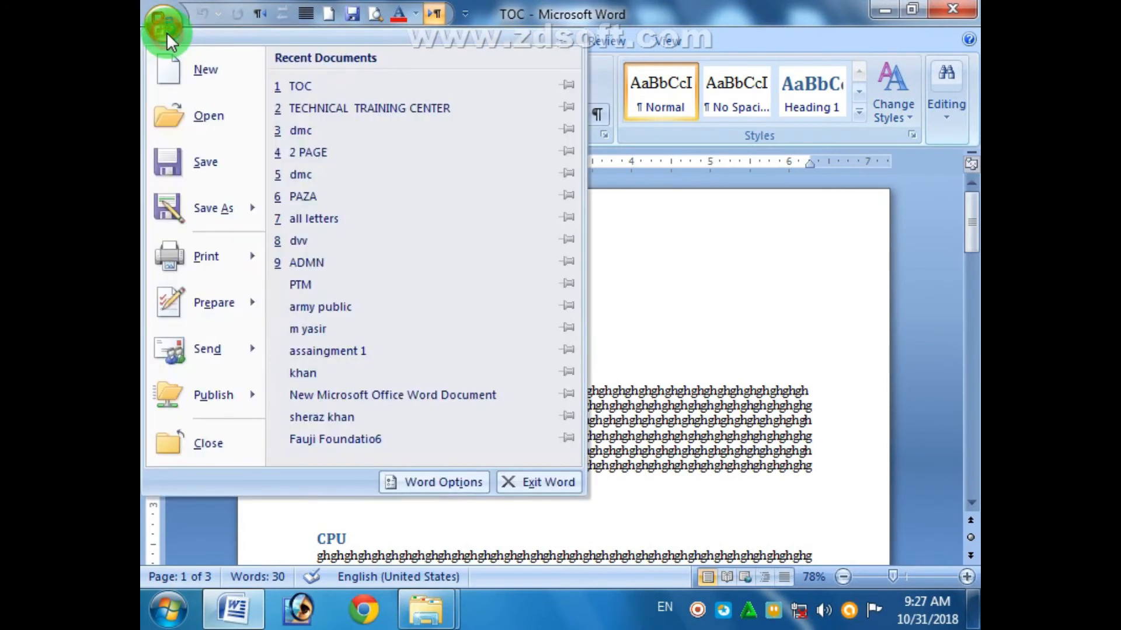
mouse_move(211, 215)
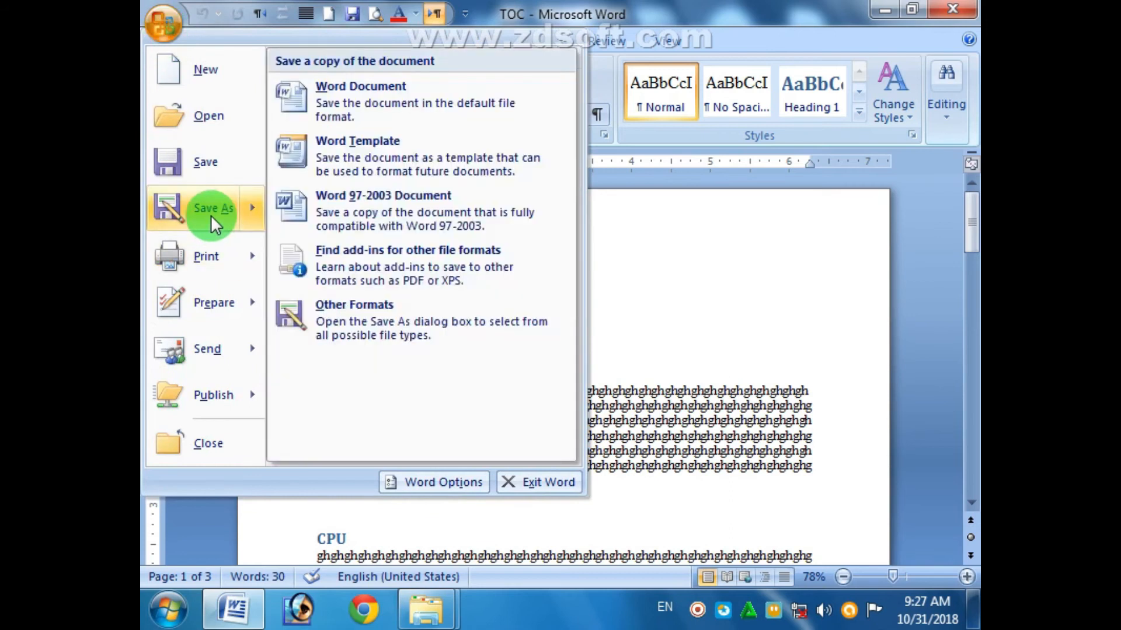
left_click(211, 214)
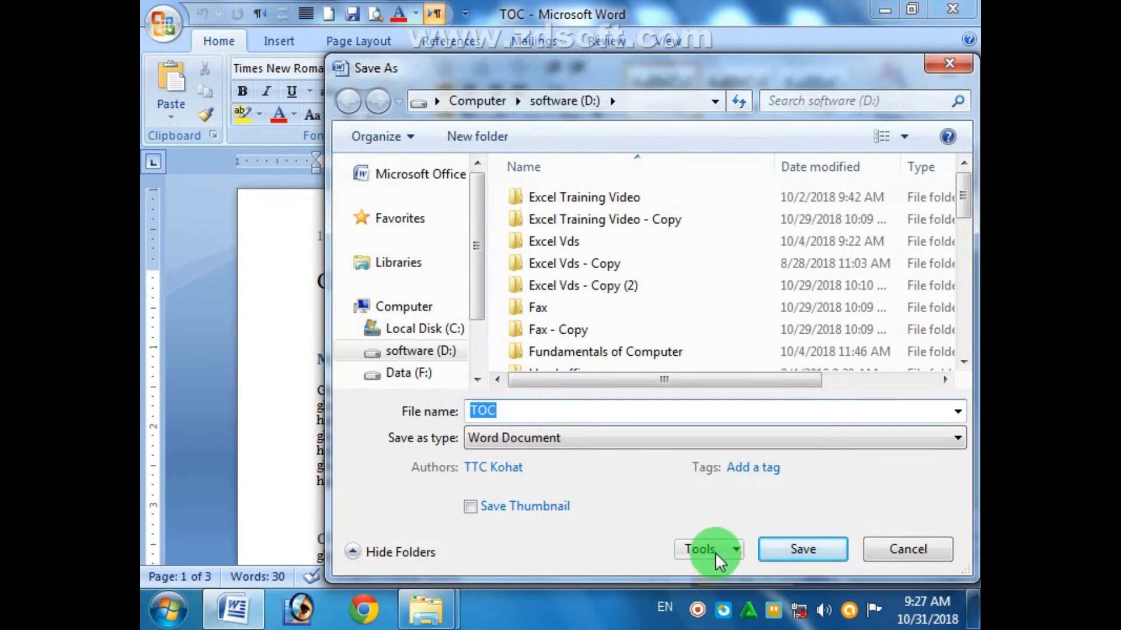
left_click(890, 553)
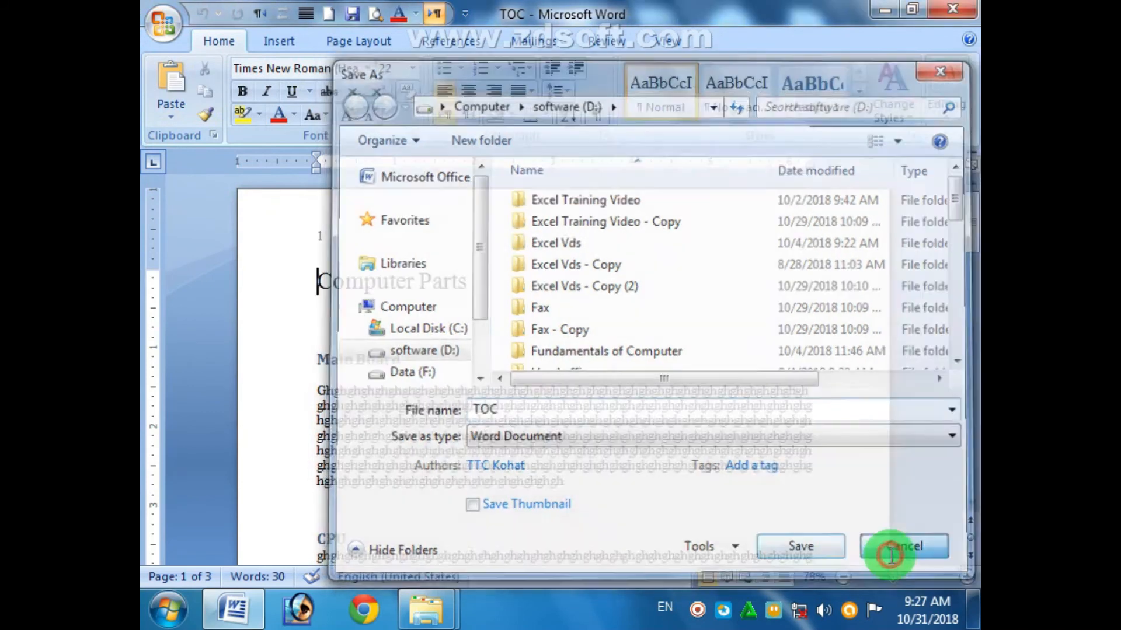
- Set and confirm a password to open in General Options, then save the document
left_click(156, 26)
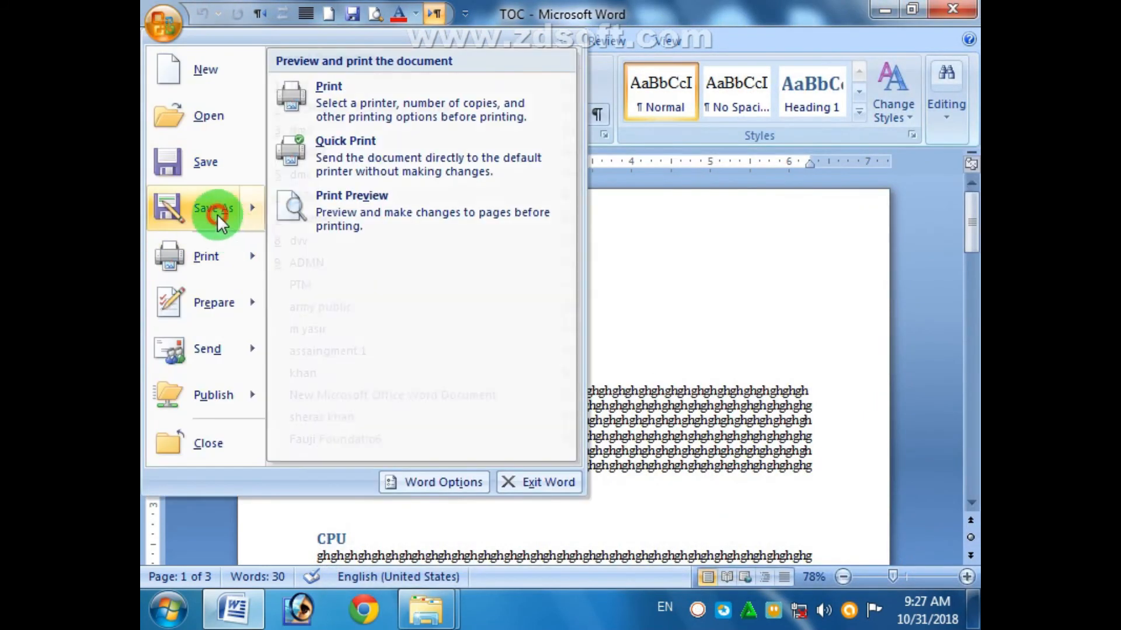
left_click(216, 214)
left_click(735, 551)
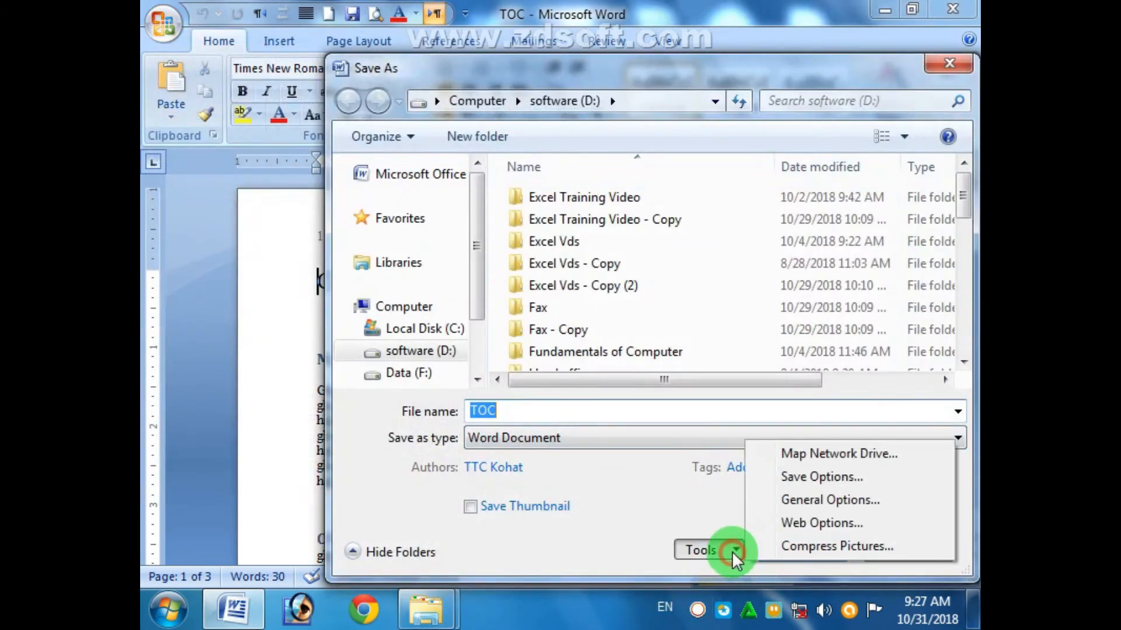
left_click(838, 501)
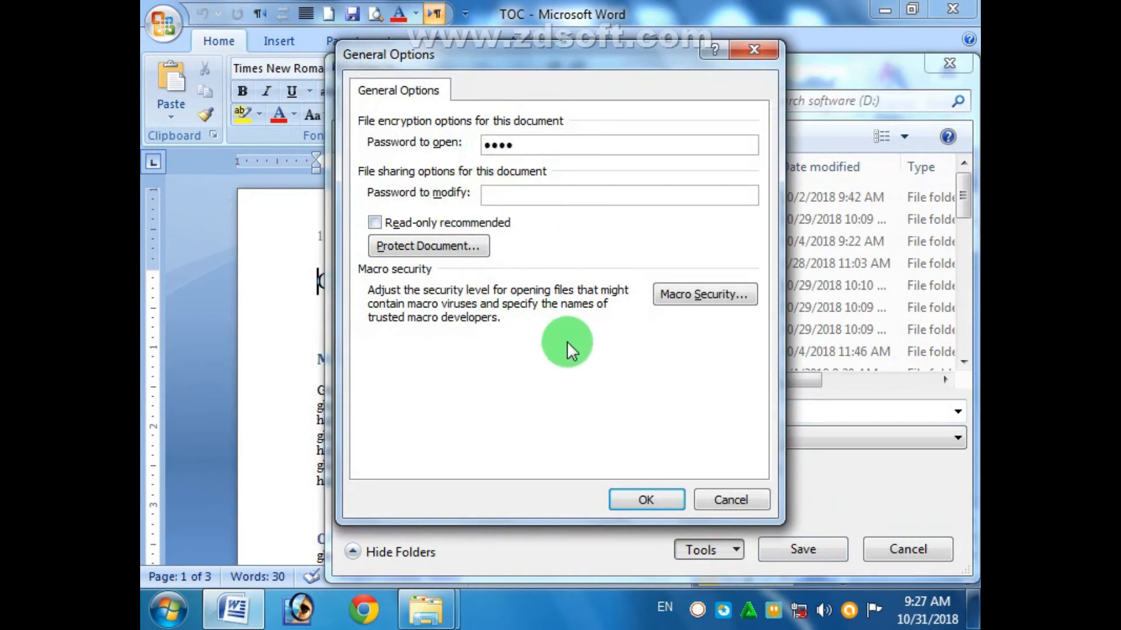
left_click(515, 278)
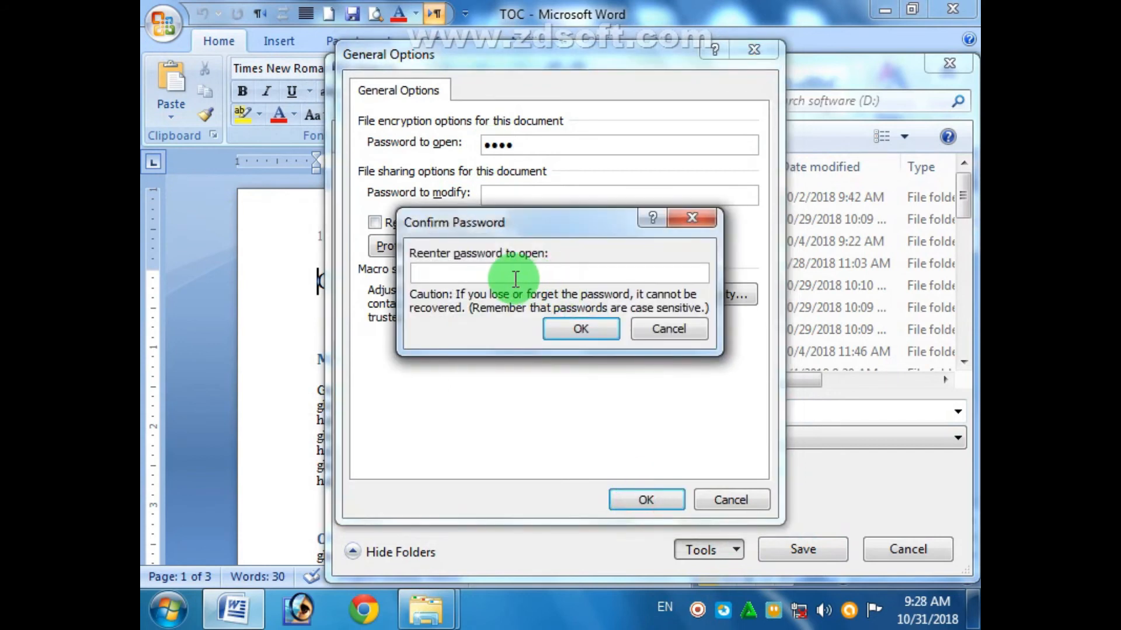
type("1234")
left_click(597, 327)
left_click(604, 327)
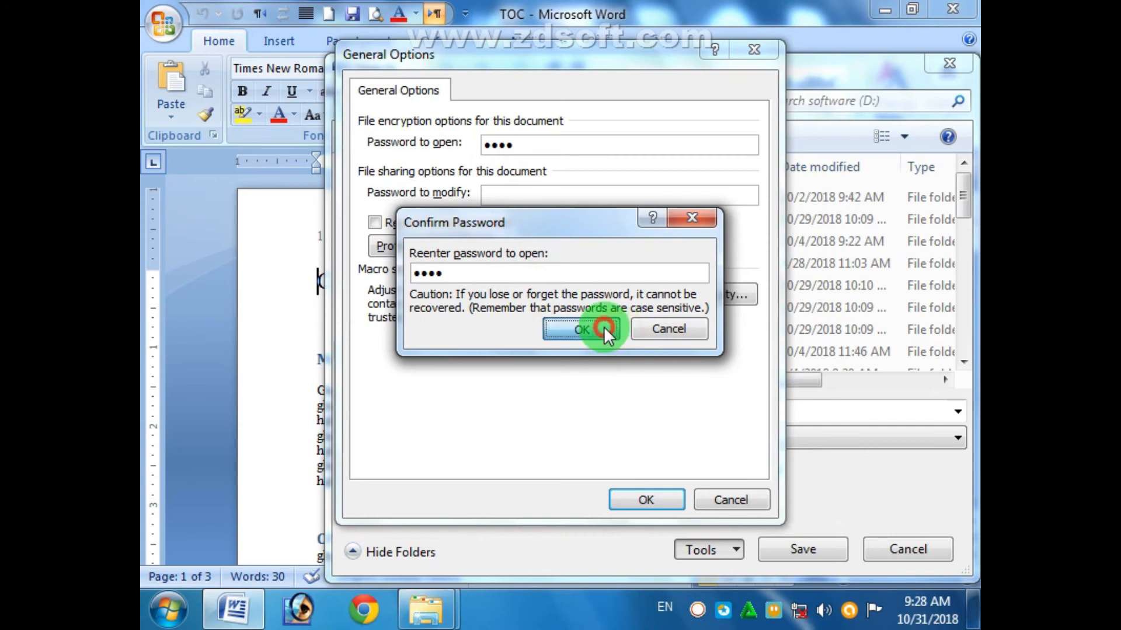
left_click(803, 548)
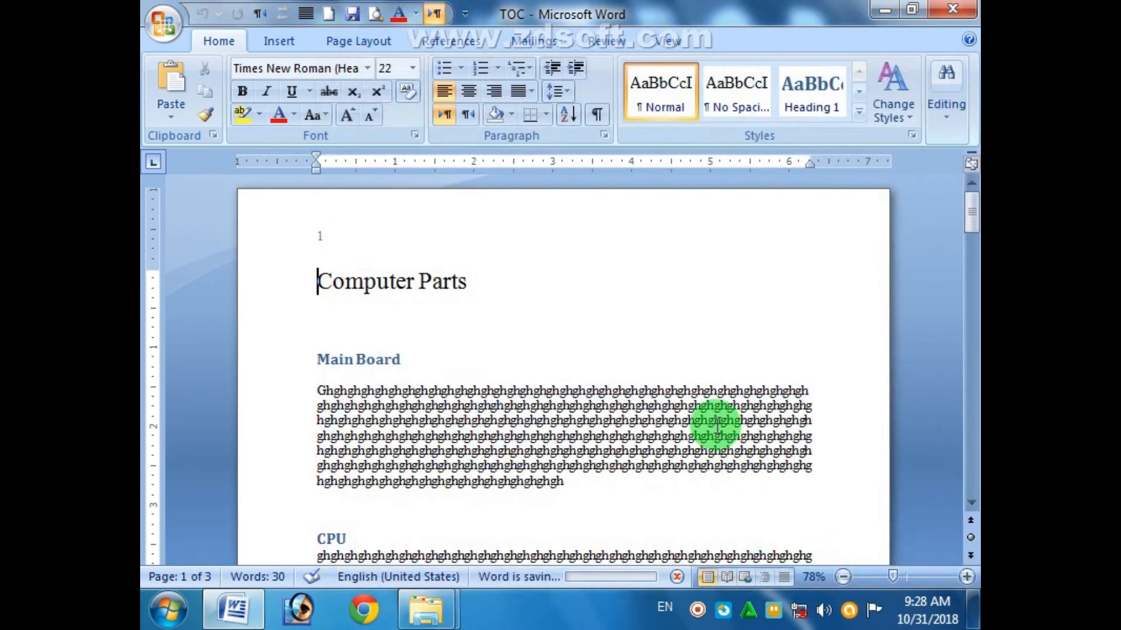
- Close Word, reopen TOC and enter its open password to get into the document
left_click(947, 9)
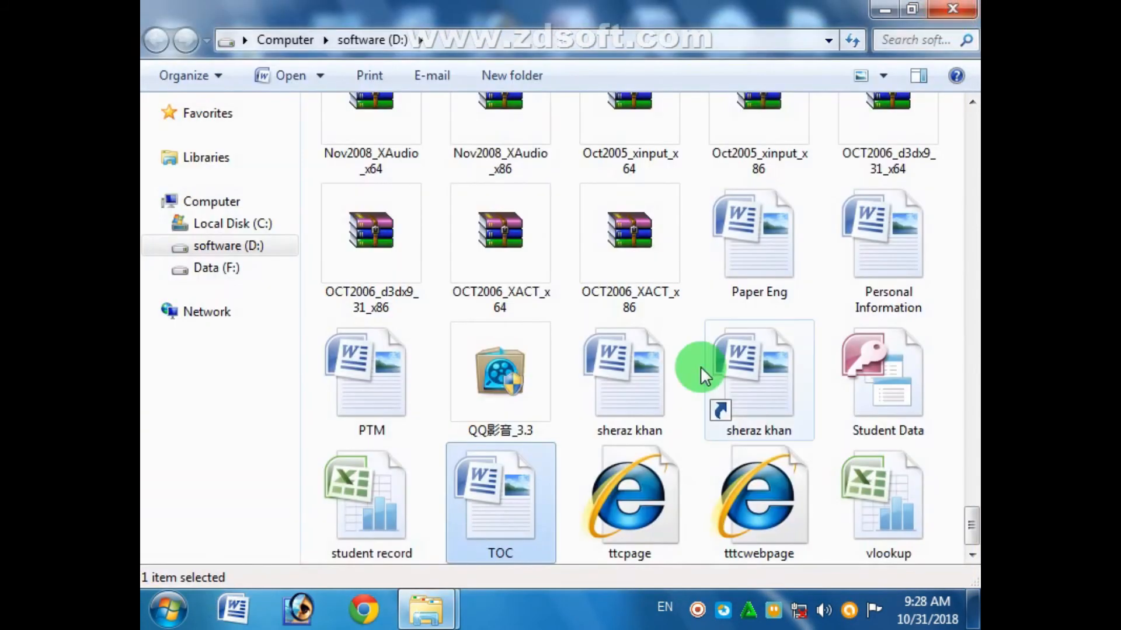
key("Return")
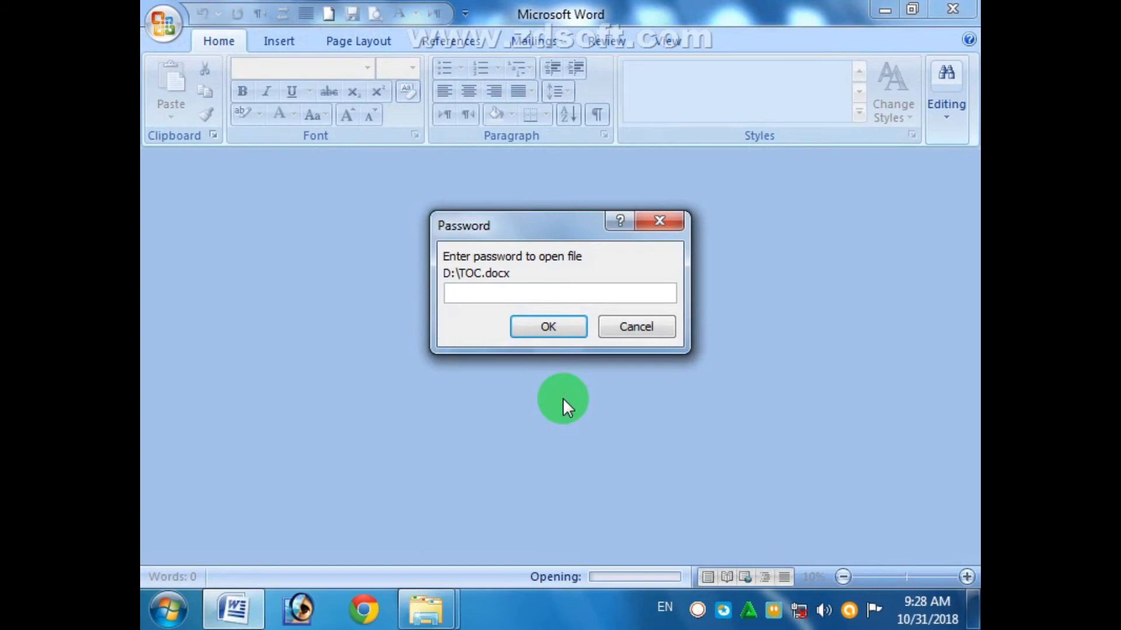
type("1234")
left_click(559, 326)
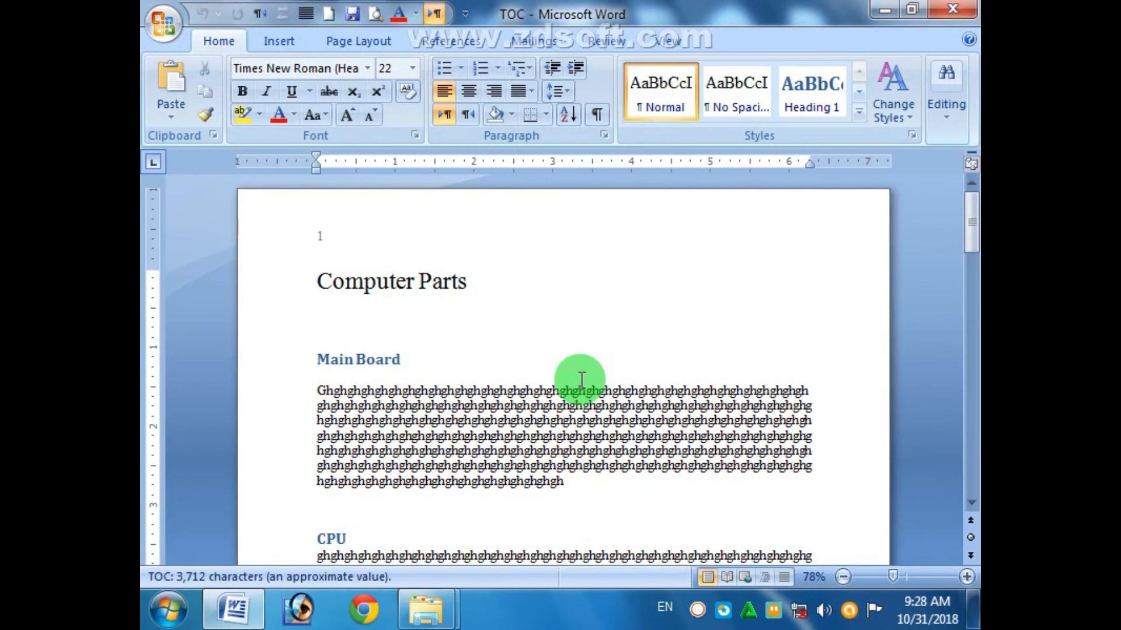
left_click(173, 31)
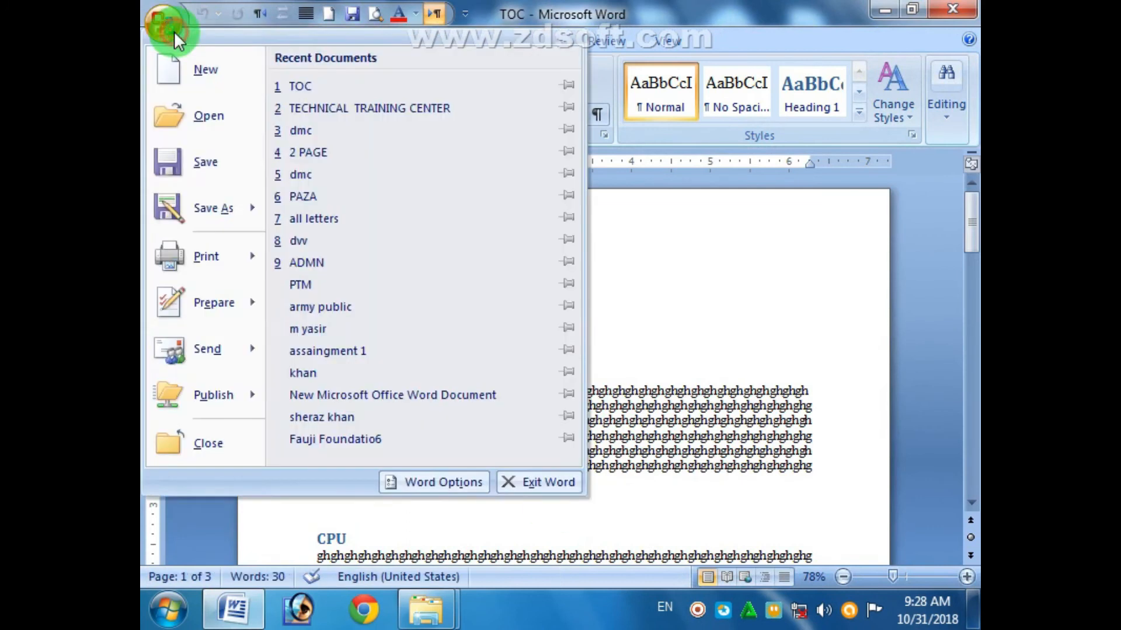
left_click(219, 211)
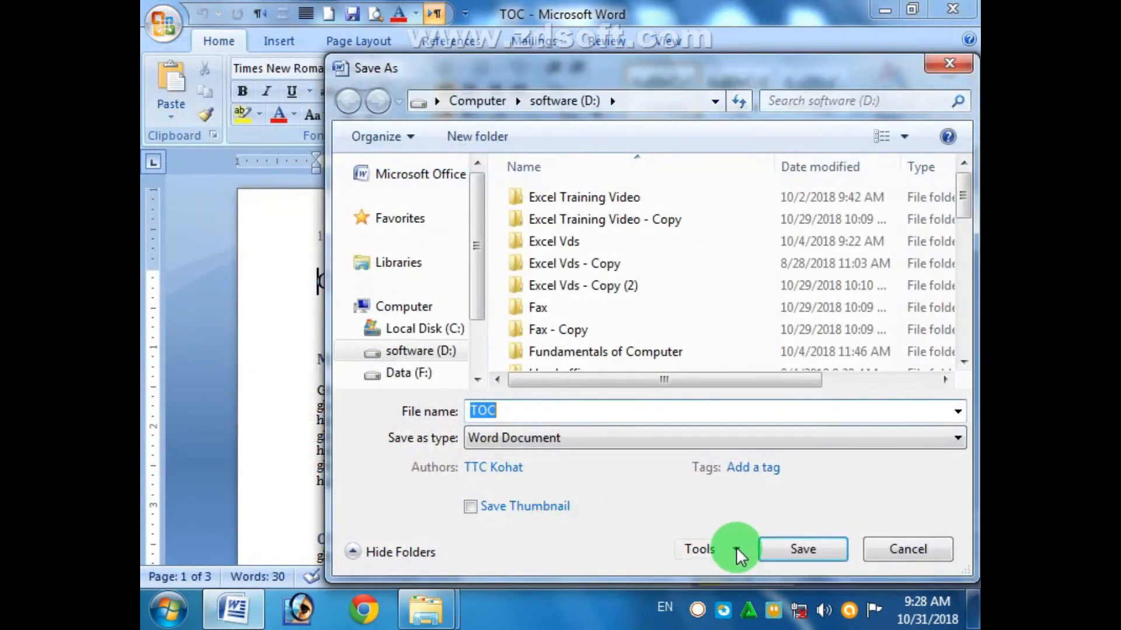
left_click(736, 552)
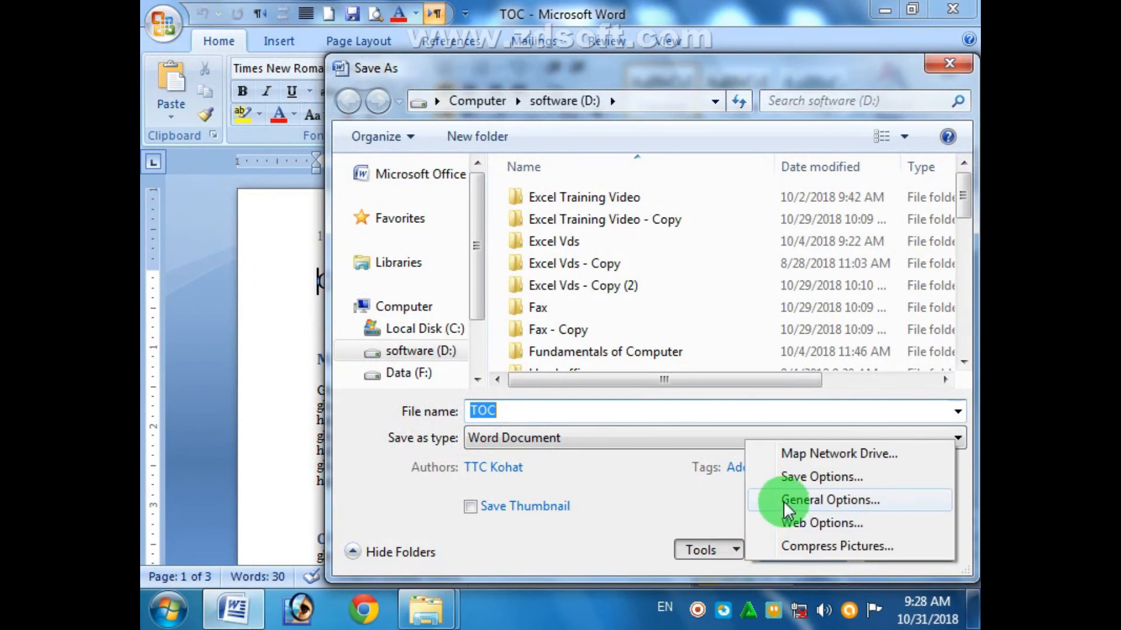
left_click(788, 503)
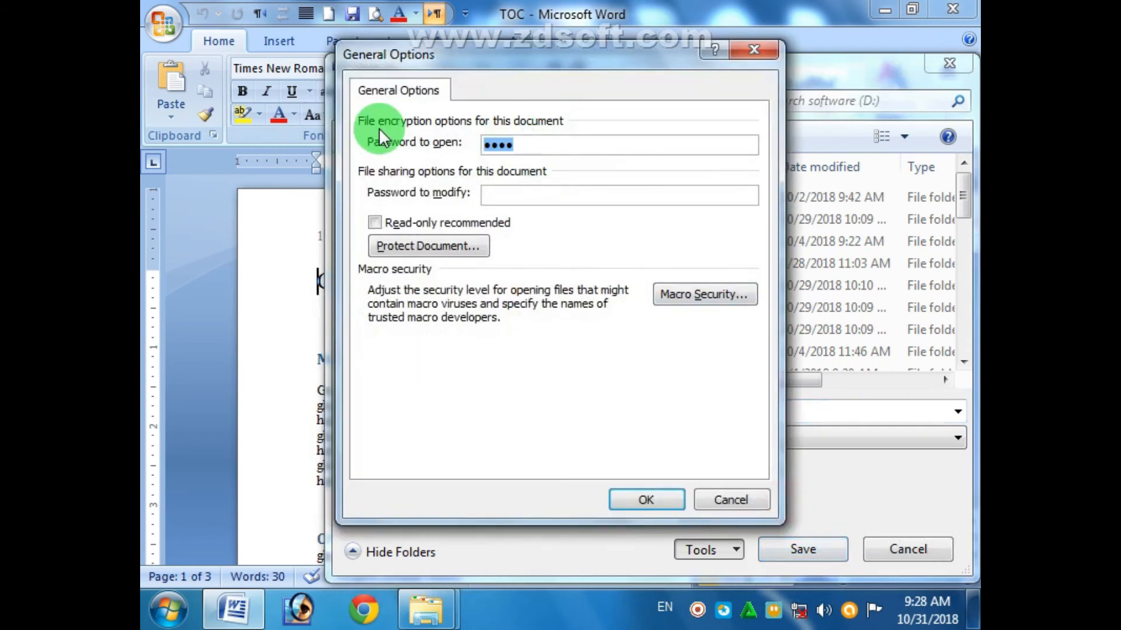
left_click(724, 506)
left_click(899, 555)
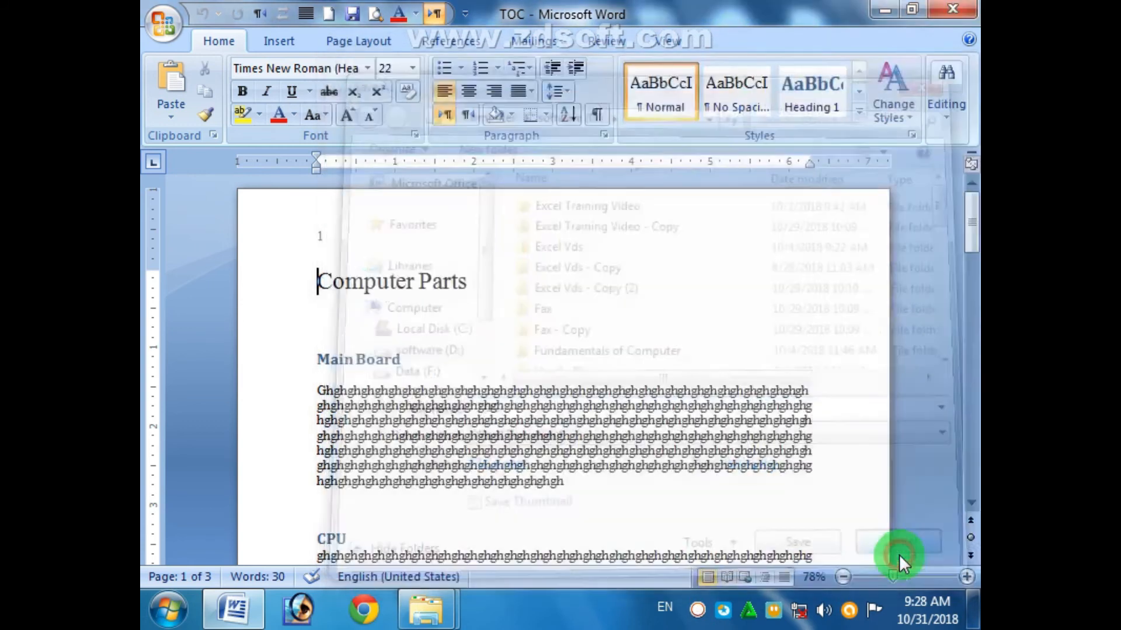
left_click(737, 512)
- Put the cursor after the Main Board heading and switch to the Review tools
left_click(478, 355)
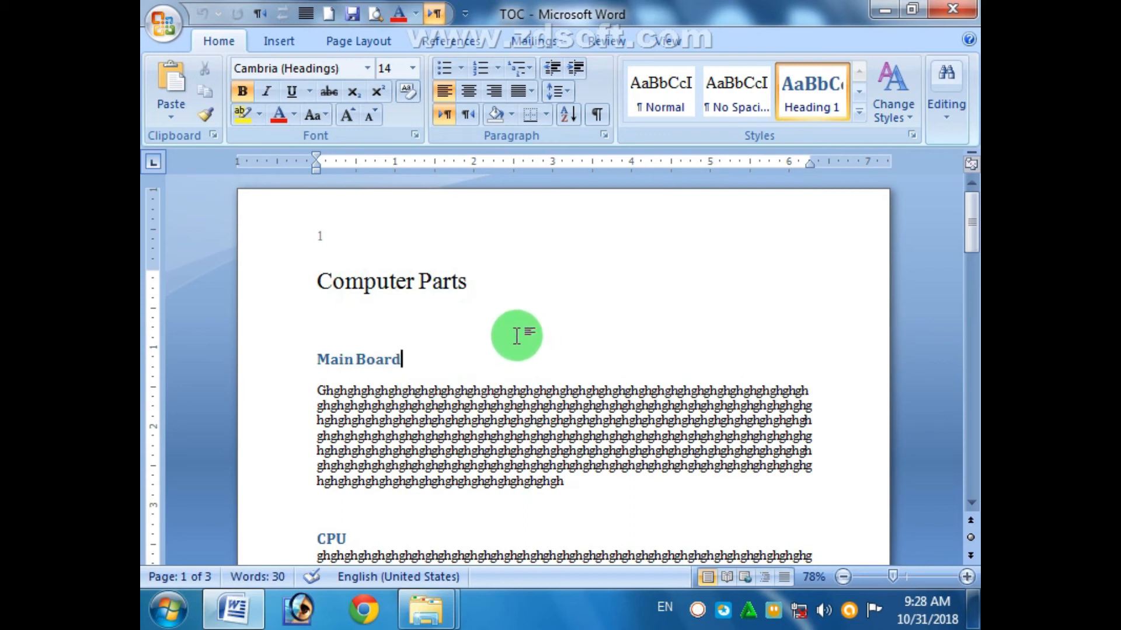
left_click(471, 48)
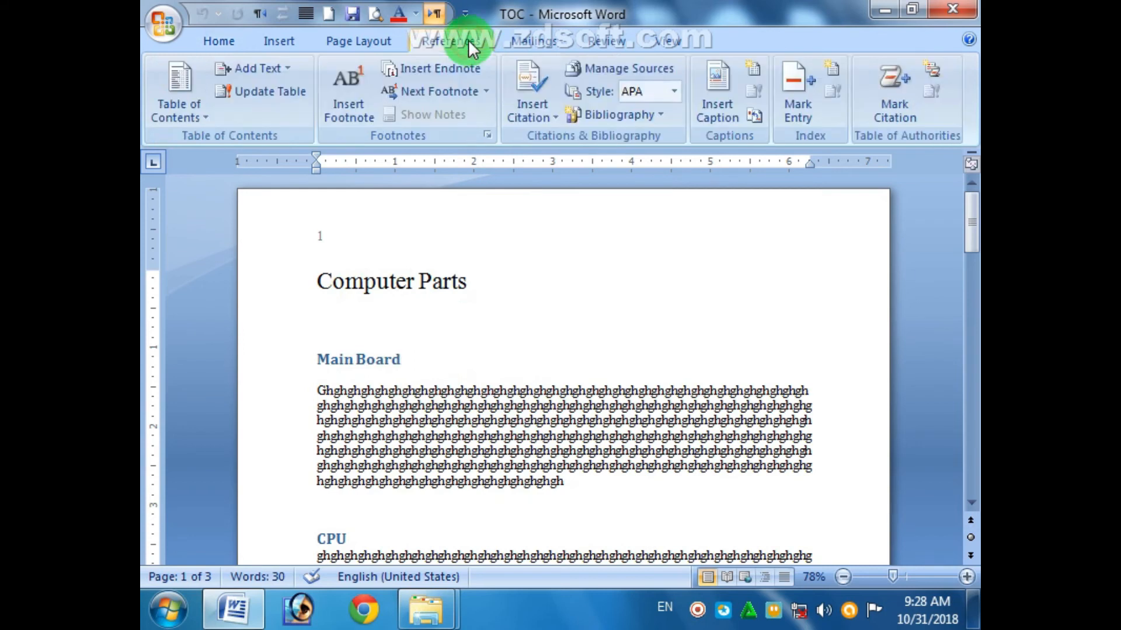
left_click(593, 43)
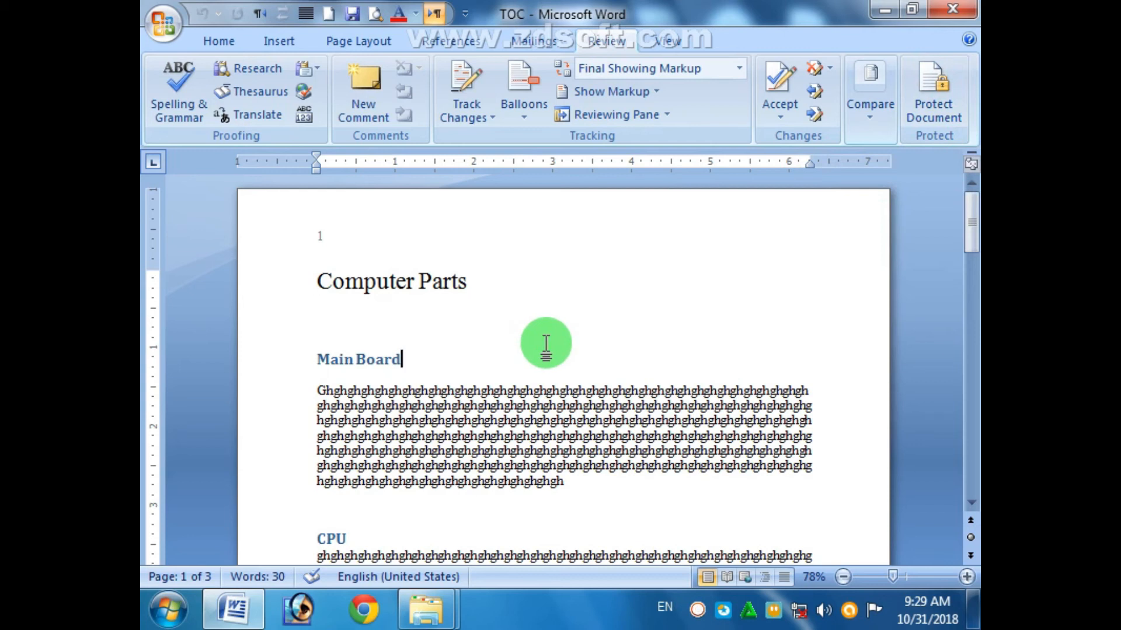
- In Protect Document, tick Limit formatting, read-only editing and the Everyone exception, then close the pane
left_click(928, 102)
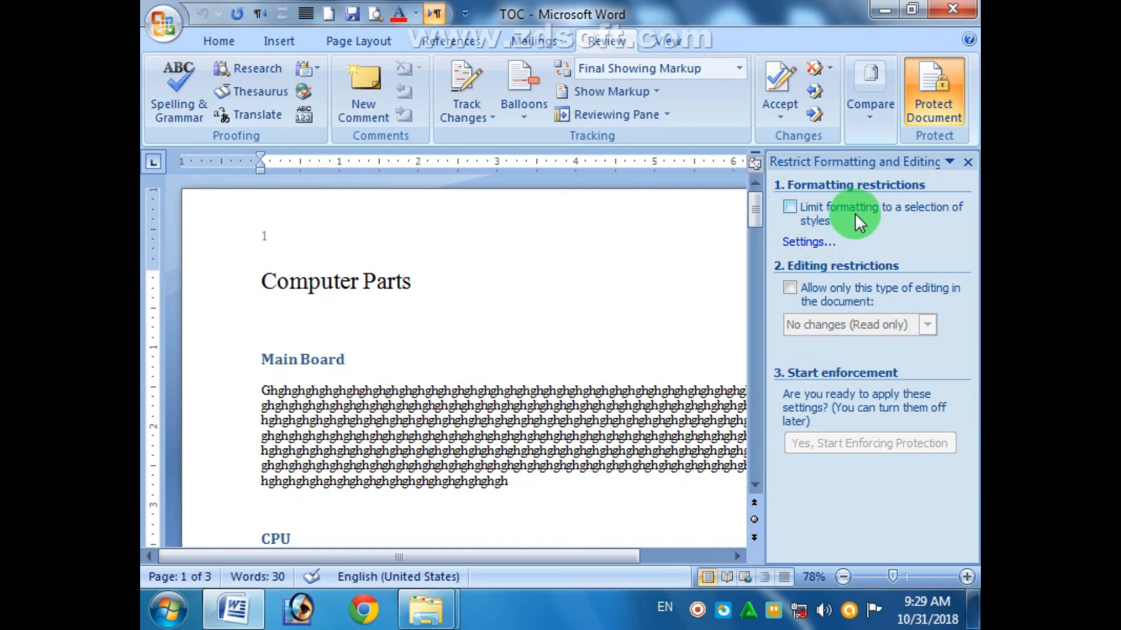
left_click(789, 206)
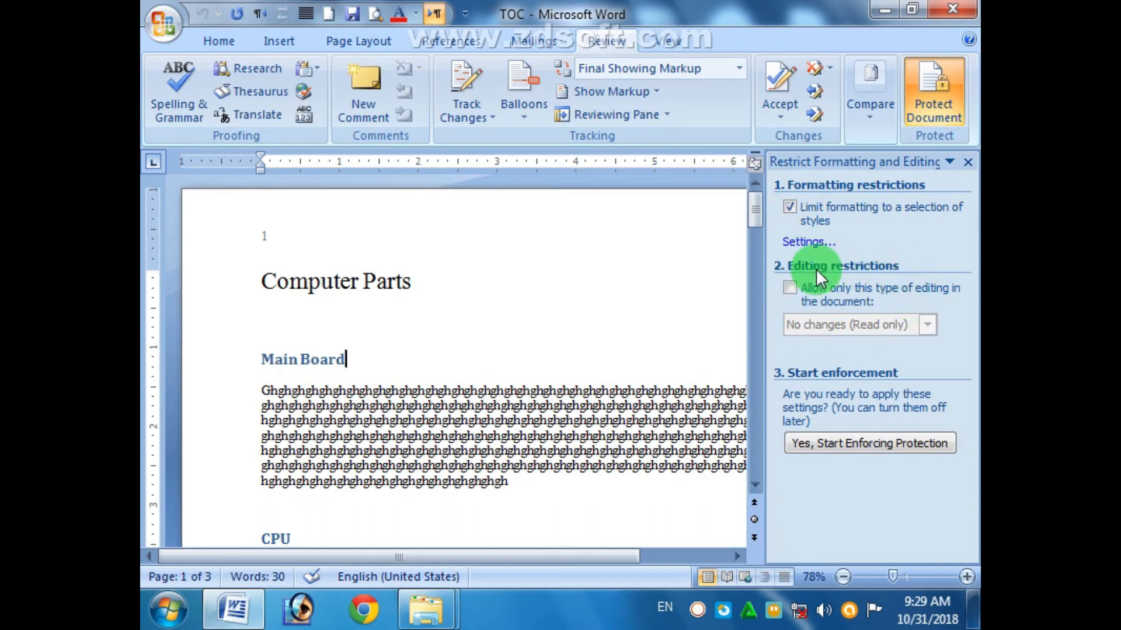
left_click(791, 287)
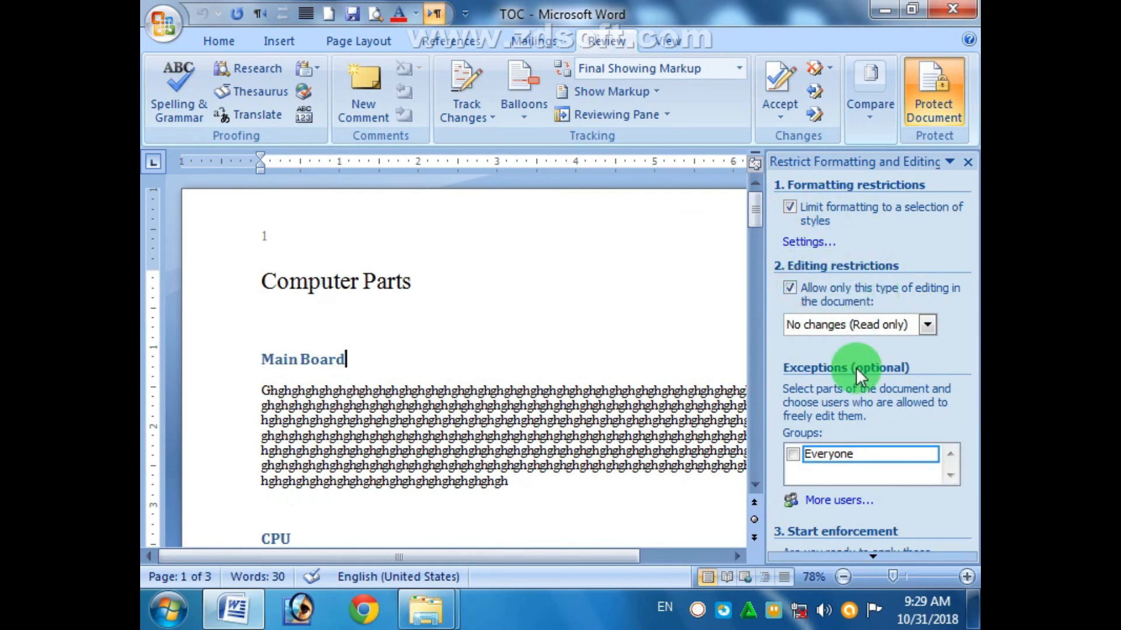
left_click(792, 455)
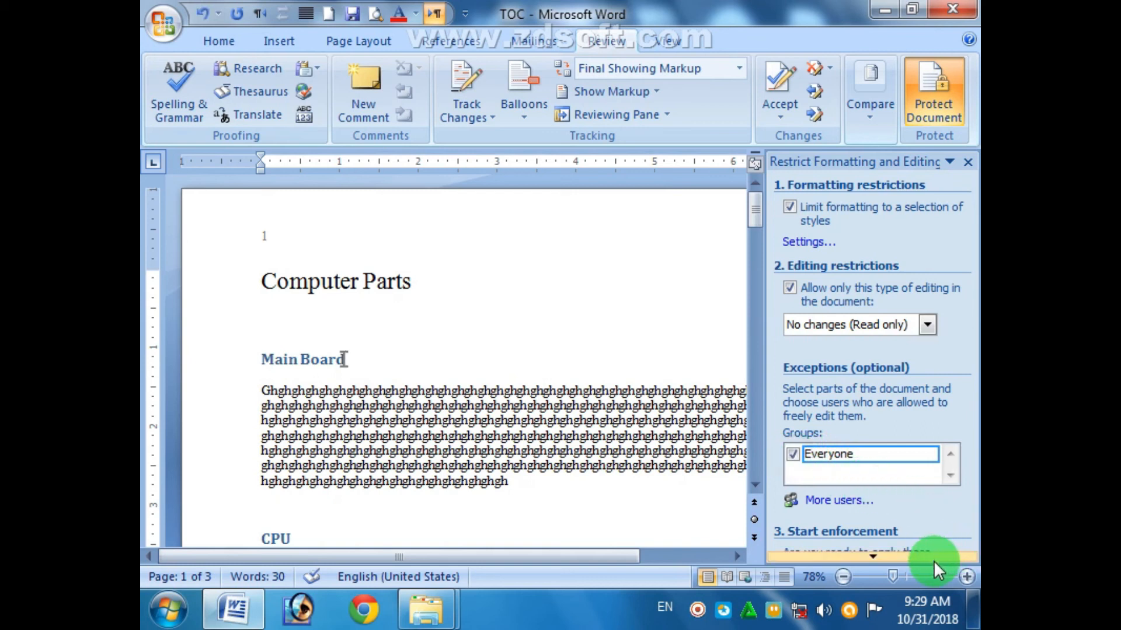
scroll(934, 561, "down", 3)
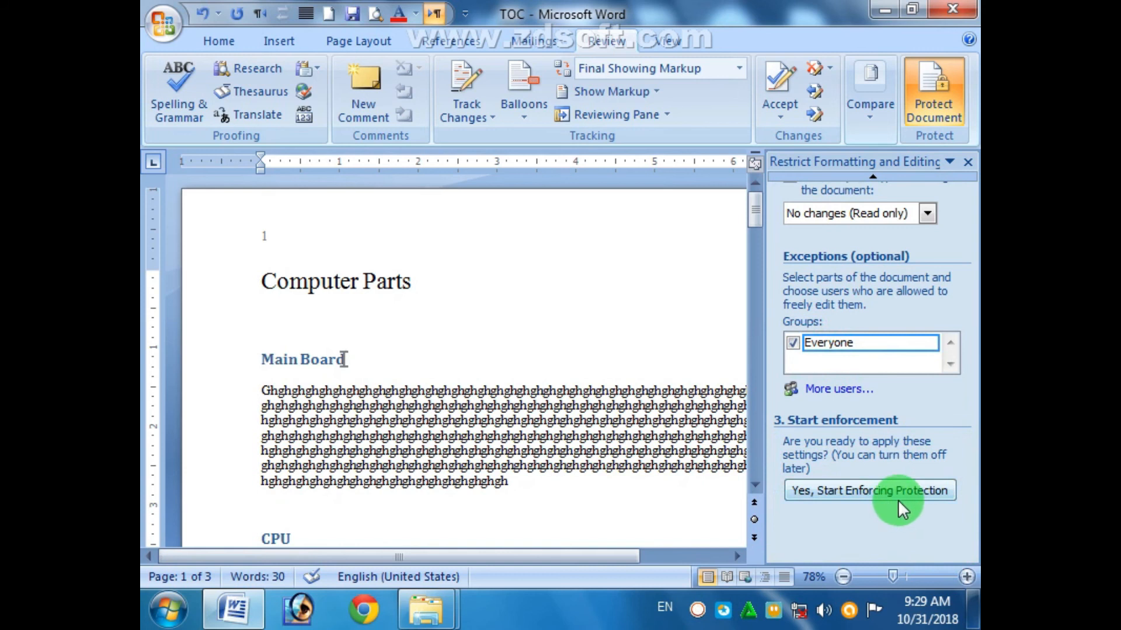
left_click(967, 162)
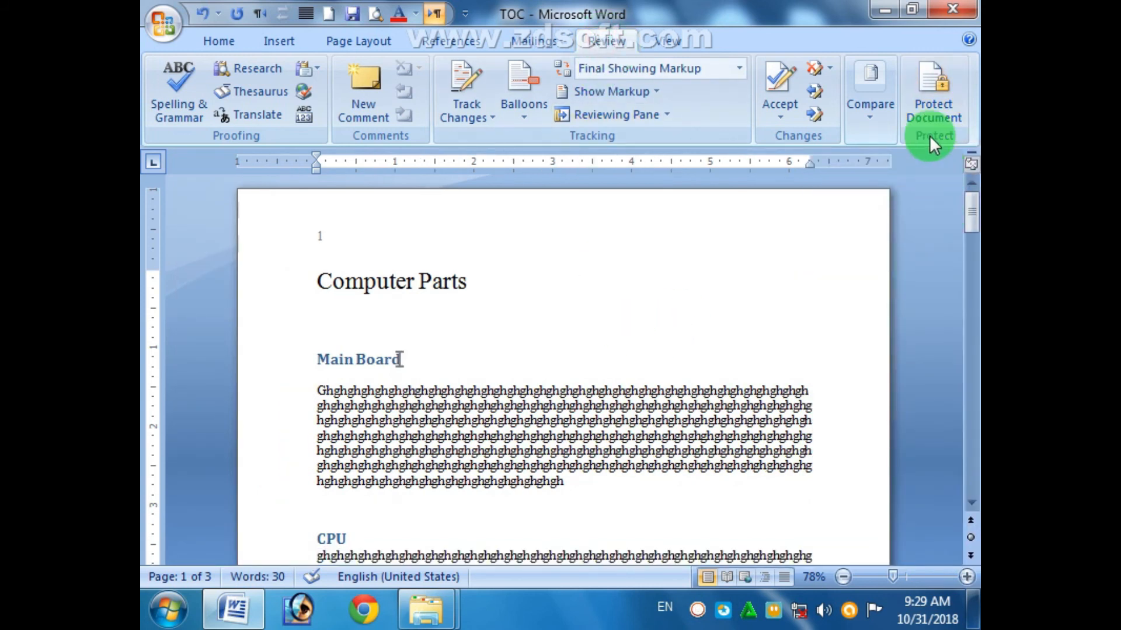
- Reopen the pane, reapply limited formatting, read-only editing and Everyone, and start enforcing protection
left_click(922, 98)
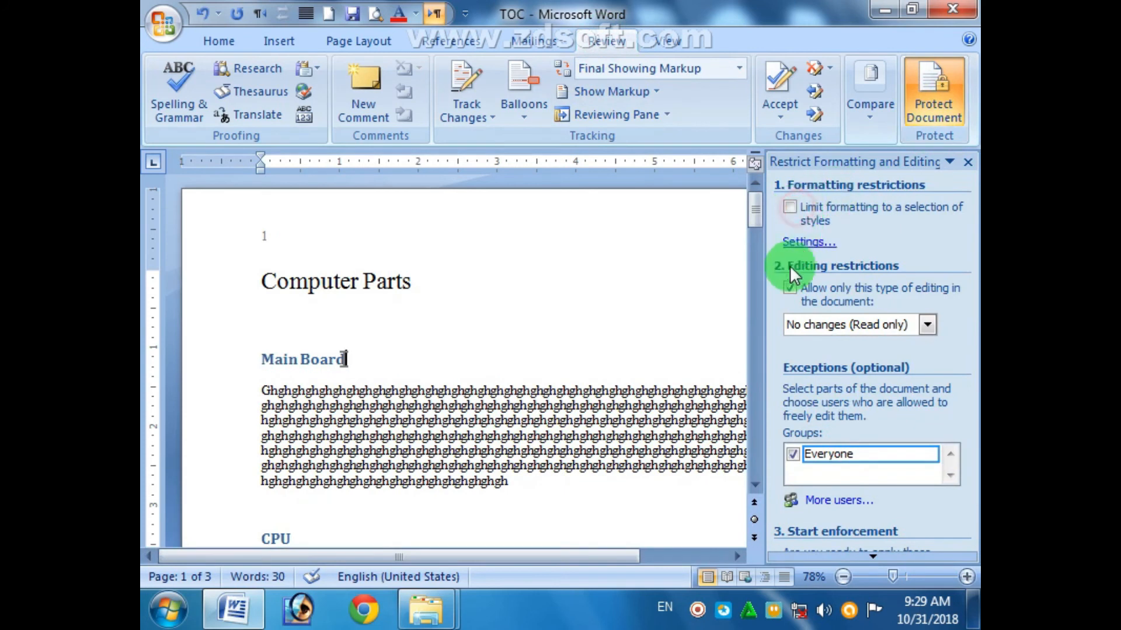
left_click(789, 284)
left_click(469, 328)
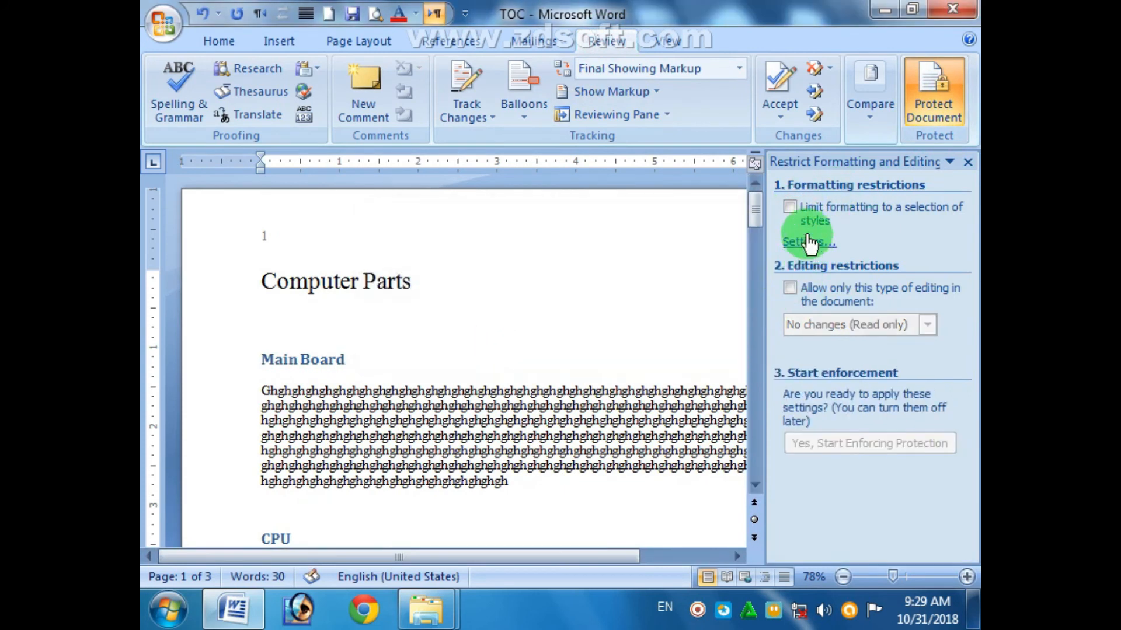
left_click(790, 207)
left_click(790, 287)
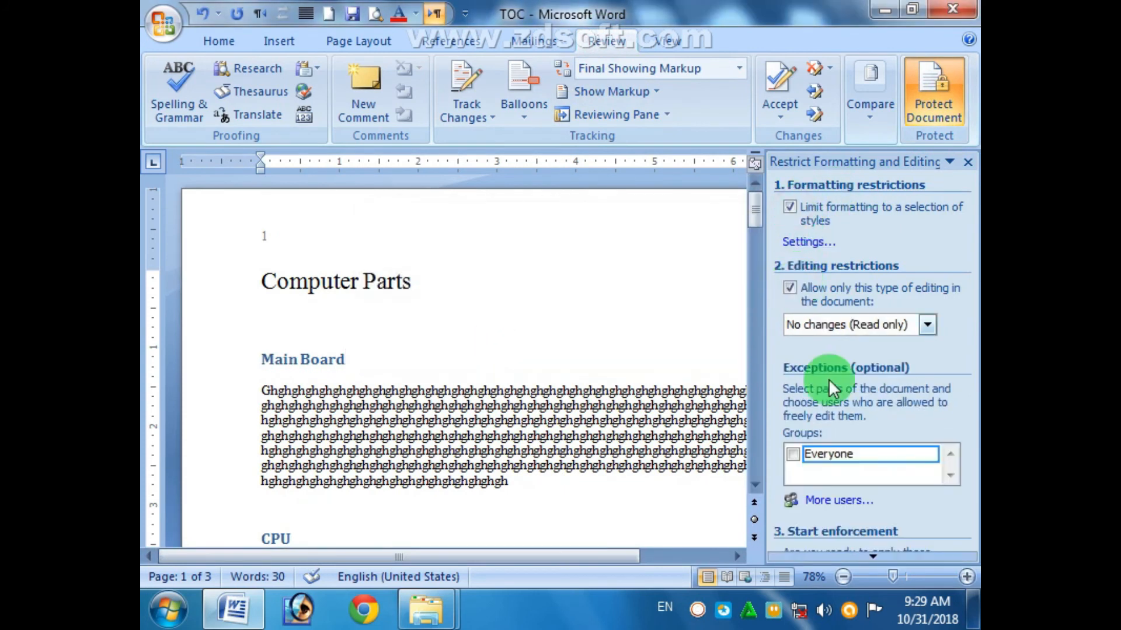
left_click(794, 455)
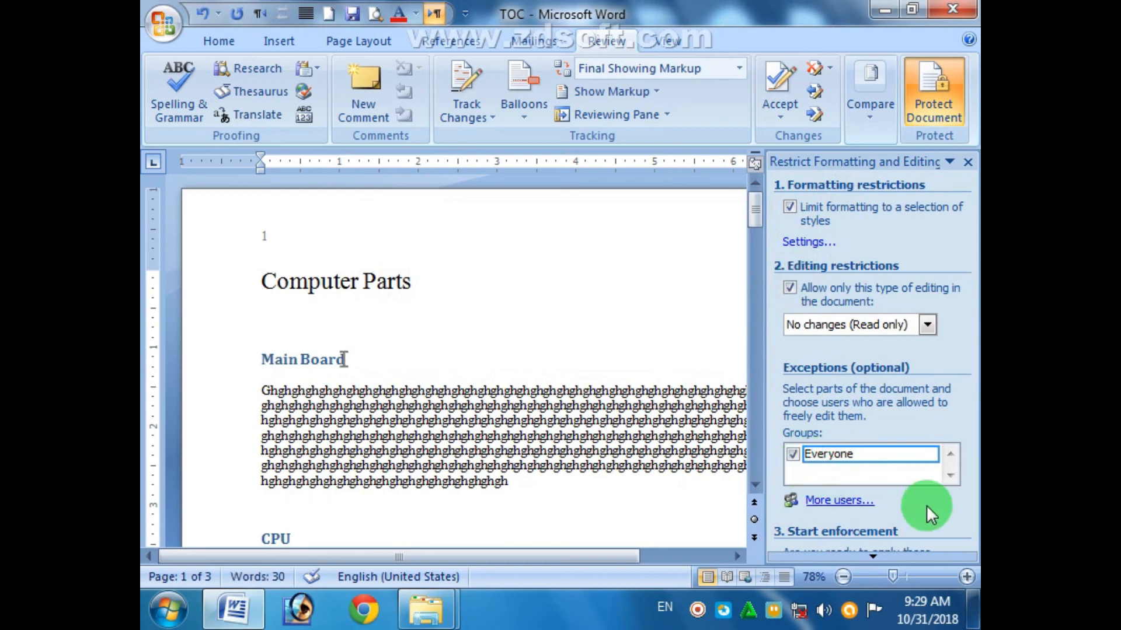
mouse_move(929, 558)
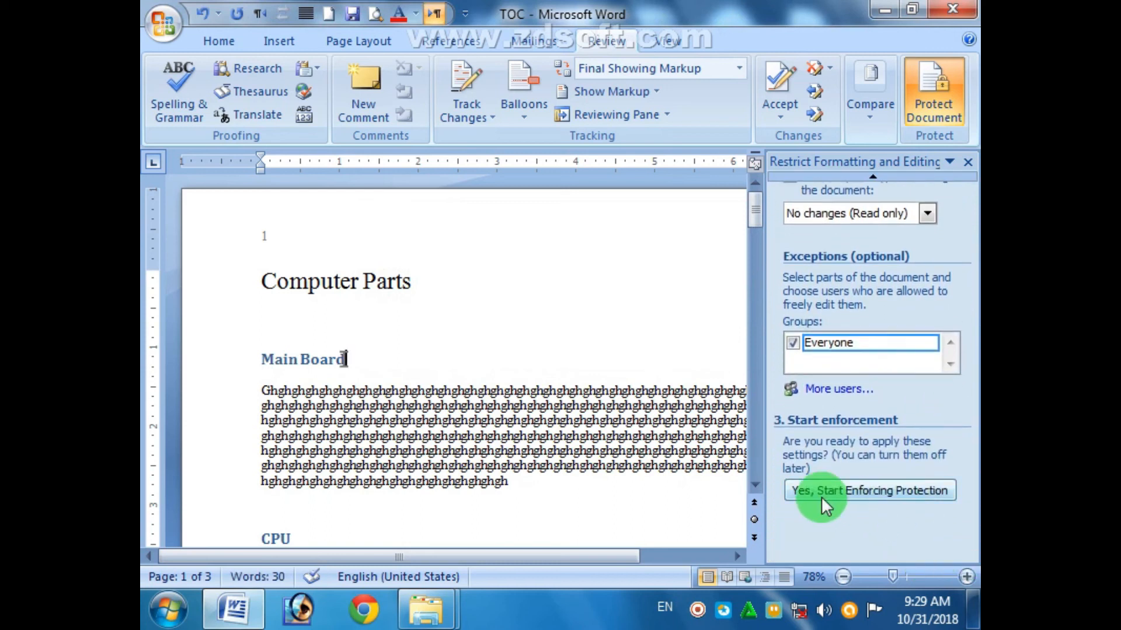
left_click(879, 490)
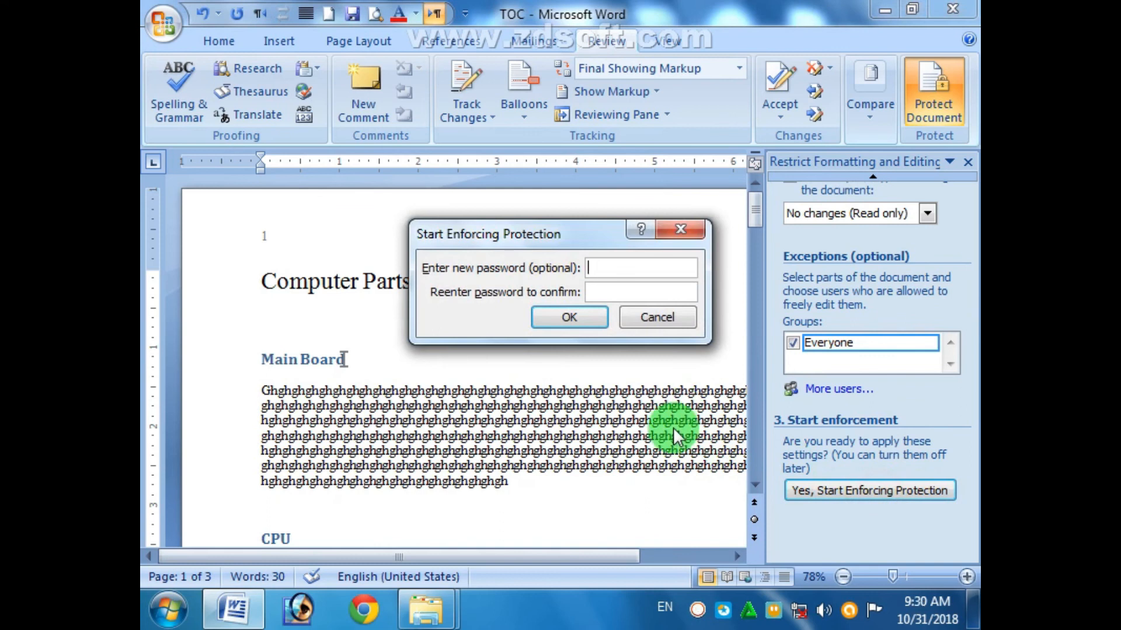
- Enforce protection with a password entered and confirmed, then close the restrictions pane
type("123")
left_click(656, 293)
type("1")
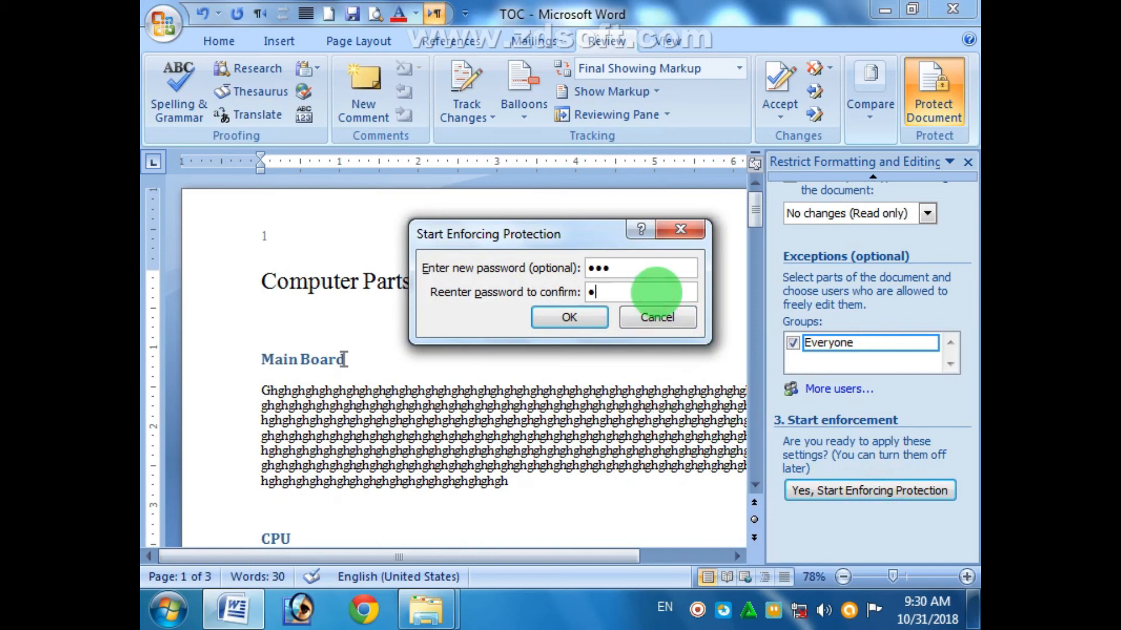
type("23")
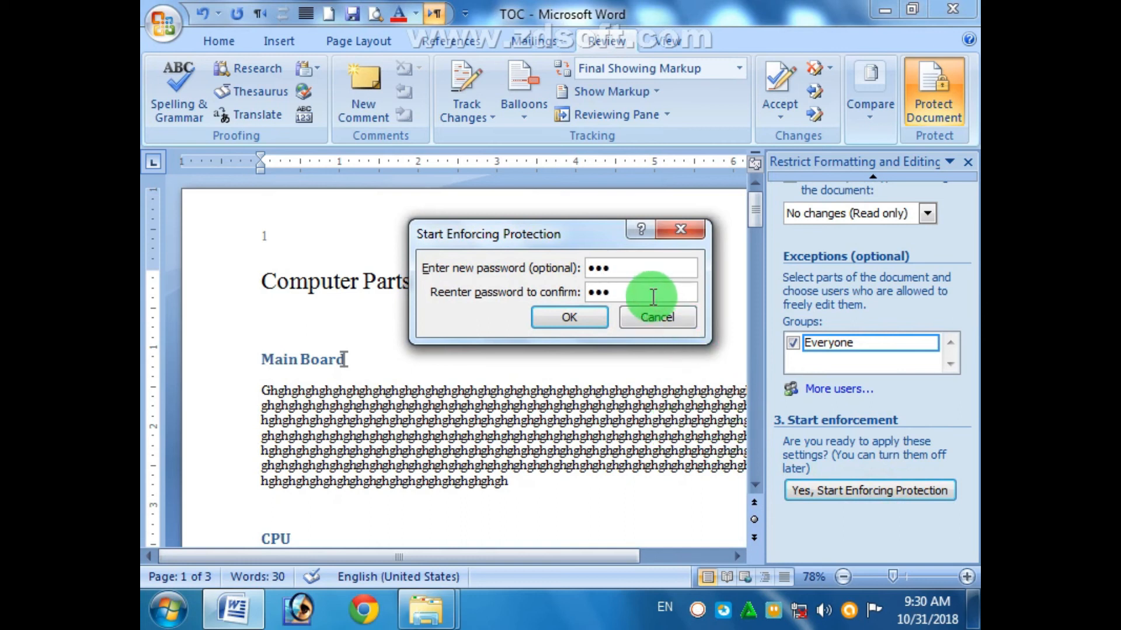
left_click(583, 318)
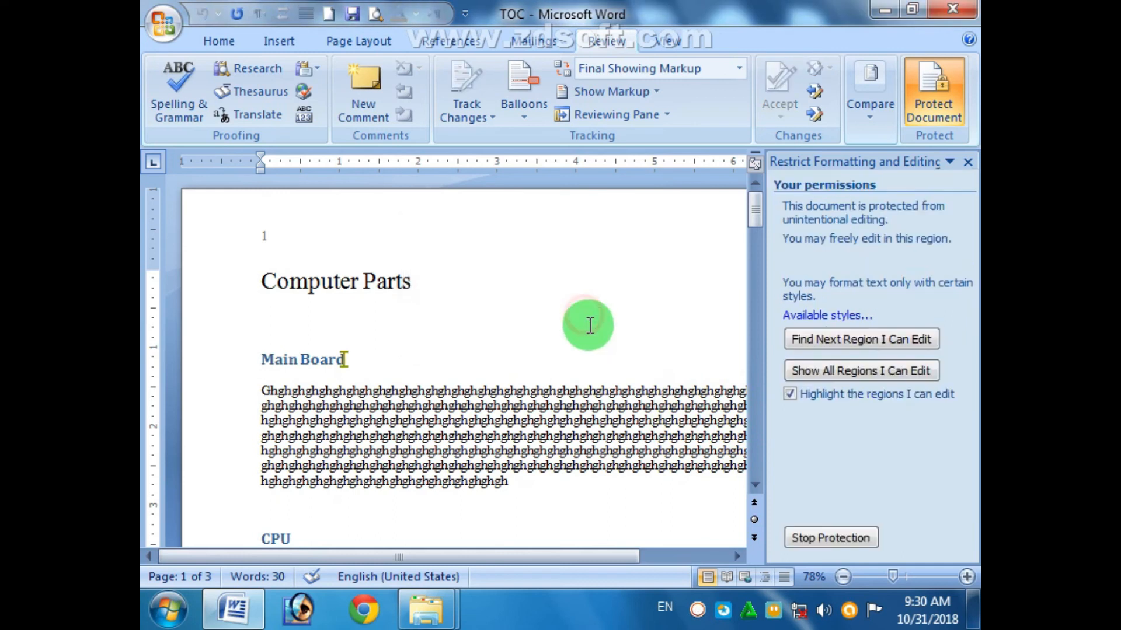
left_click(967, 163)
- Select the Main Board heading and try deleting it to confirm it is locked
left_click(237, 40)
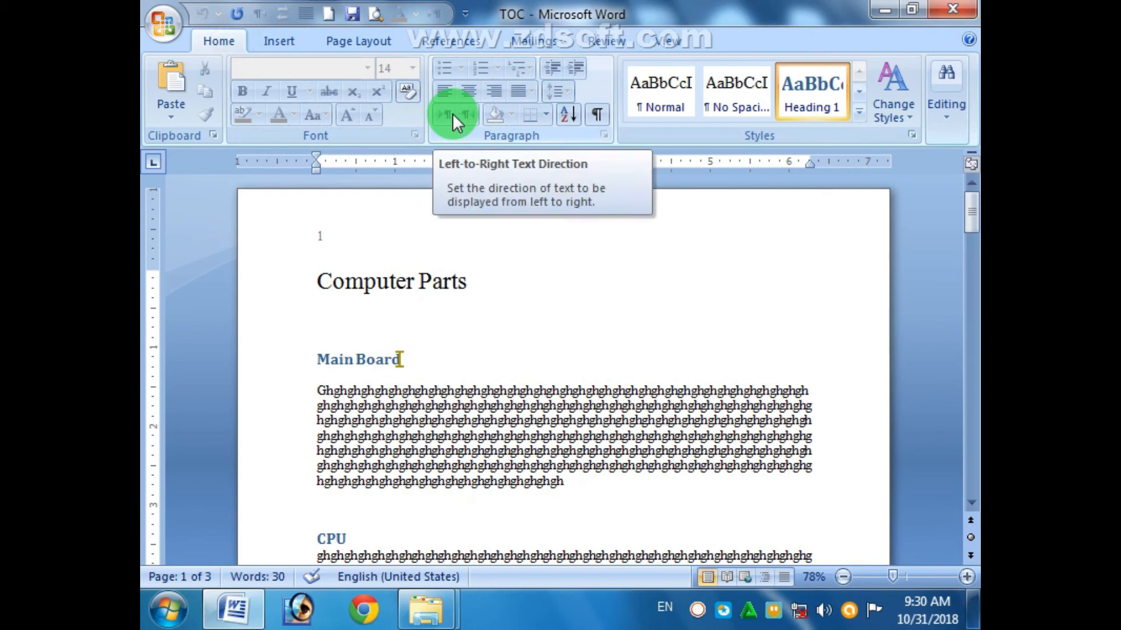
left_click(475, 280)
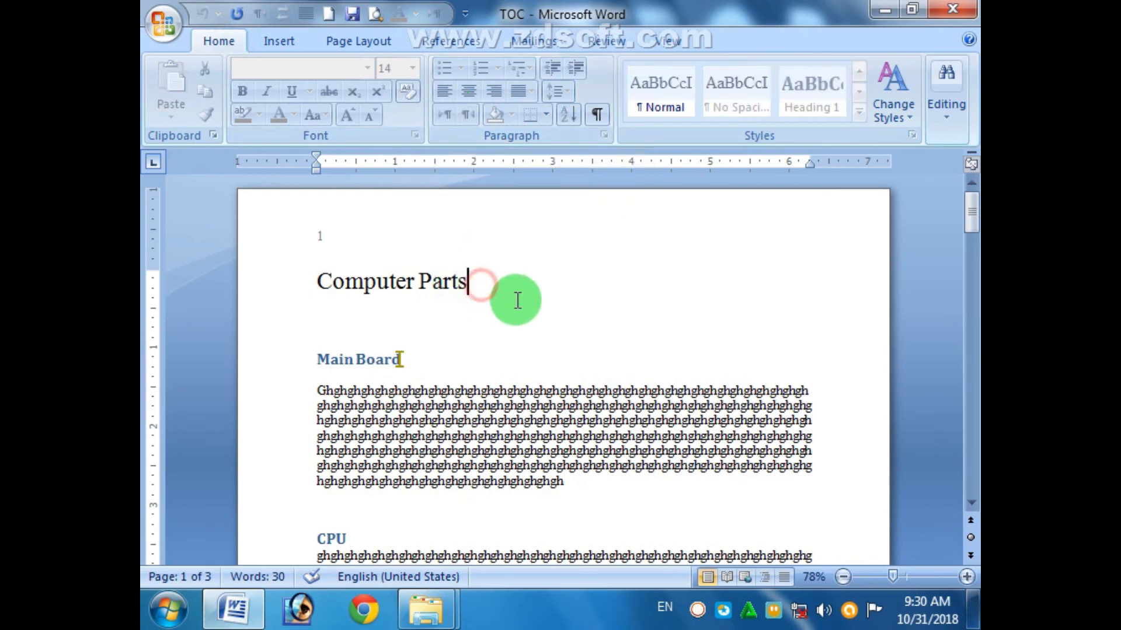
left_click_drag(414, 374, 300, 357)
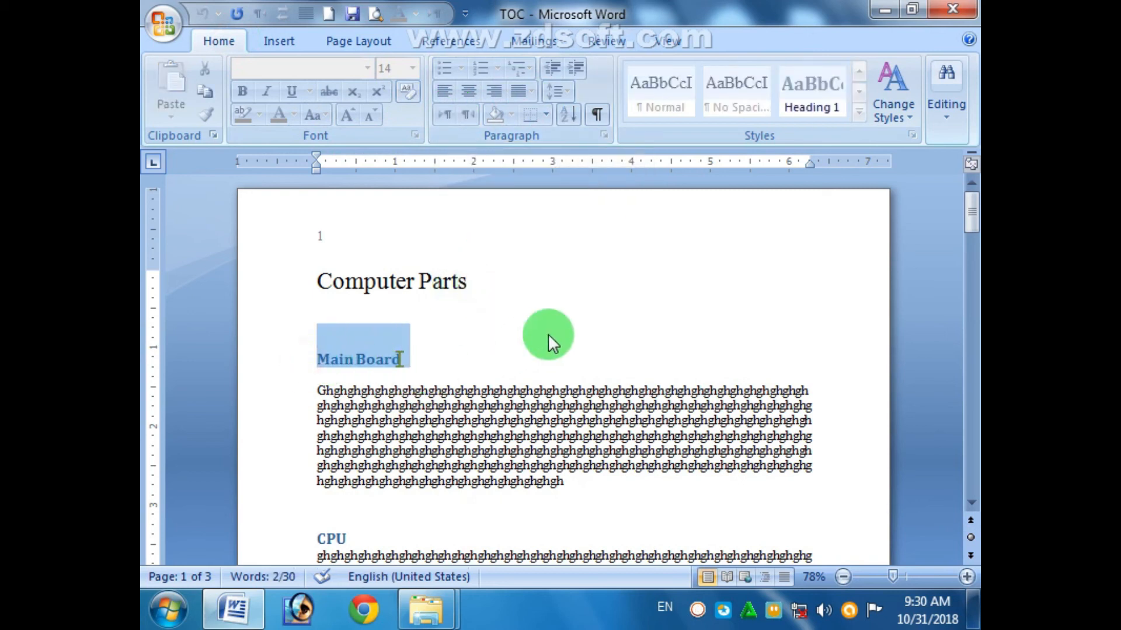
key("Delete")
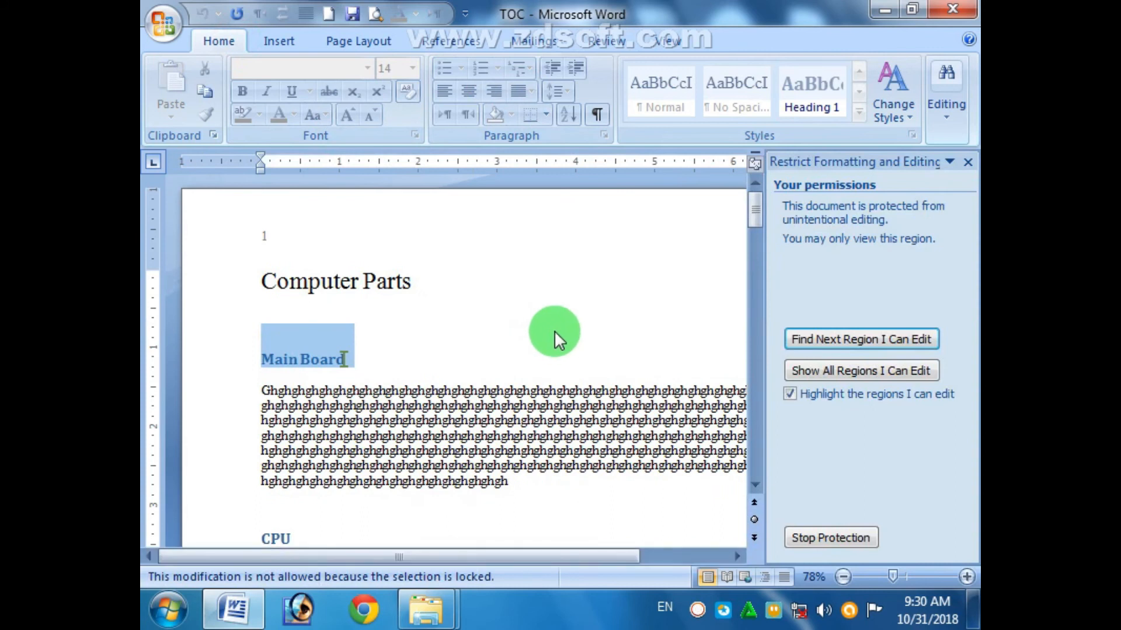
left_click(280, 40)
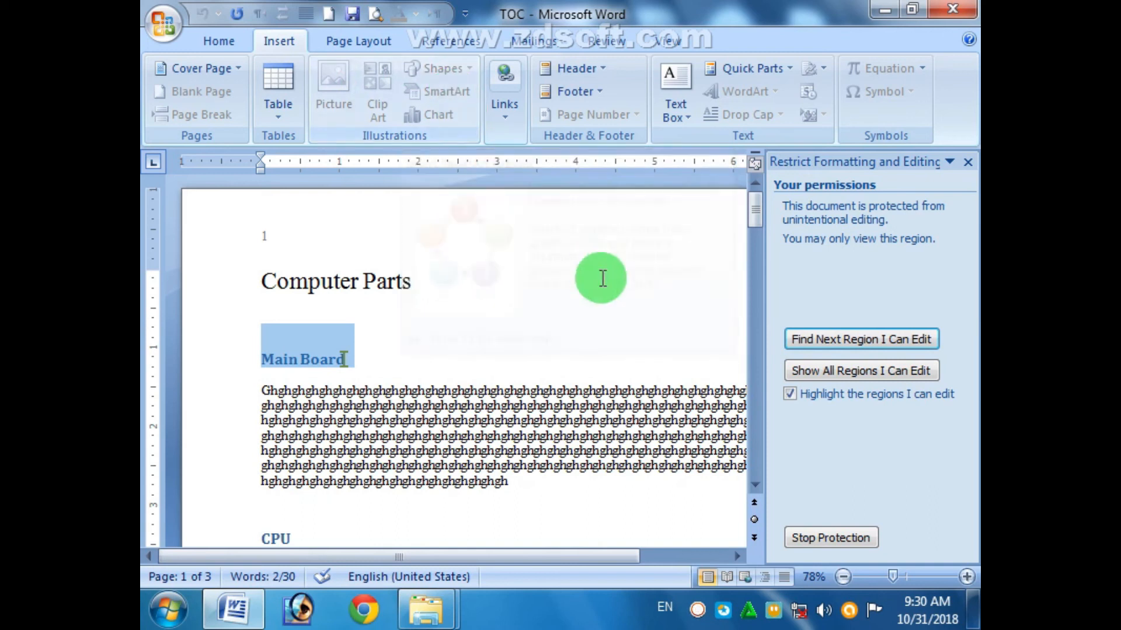
- With the pane closed, select the Main Board heading and Computer Parts title to retest
left_click(967, 162)
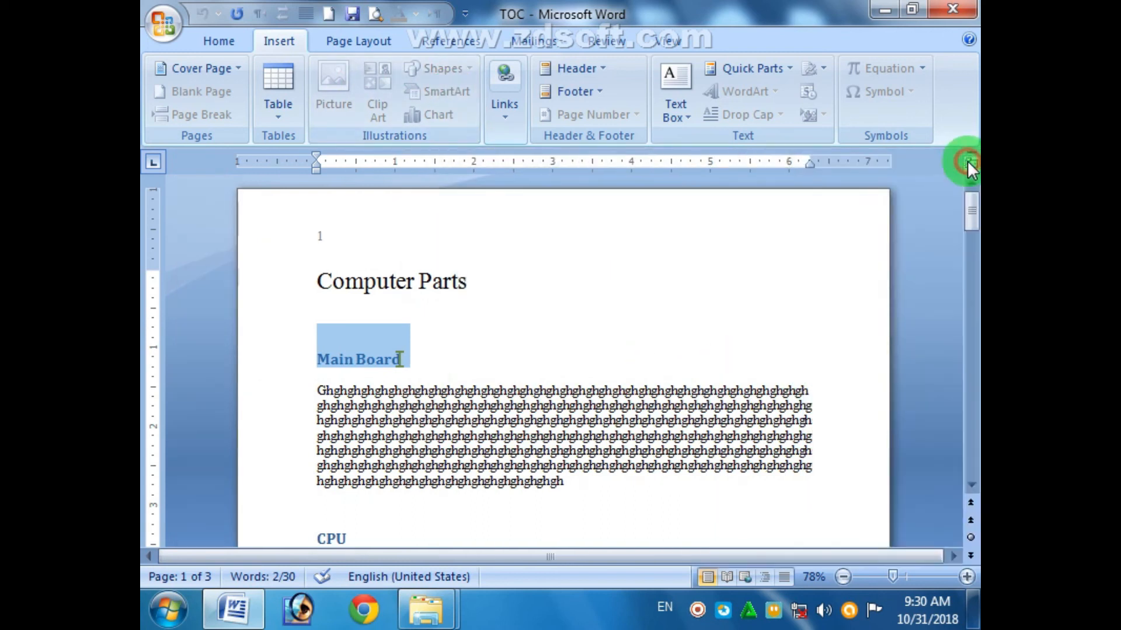
left_click(430, 419)
left_click_drag(450, 355, 280, 366)
left_click_drag(452, 281, 292, 265)
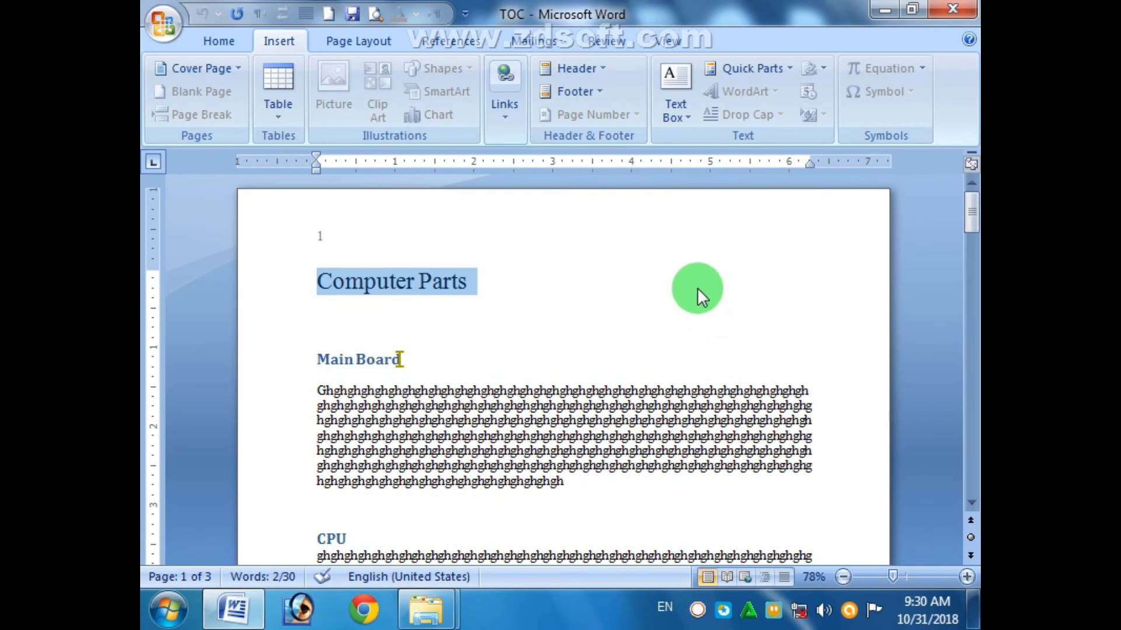
left_click(634, 36)
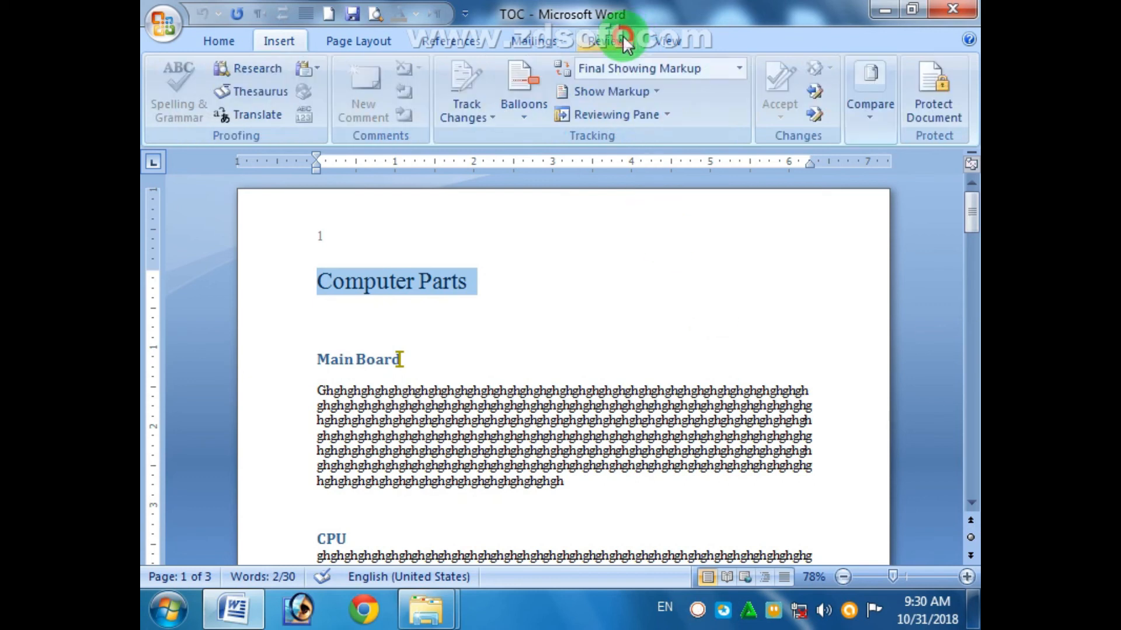
- Stop protection with the password and clear both the editing and formatting restrictions
left_click(921, 85)
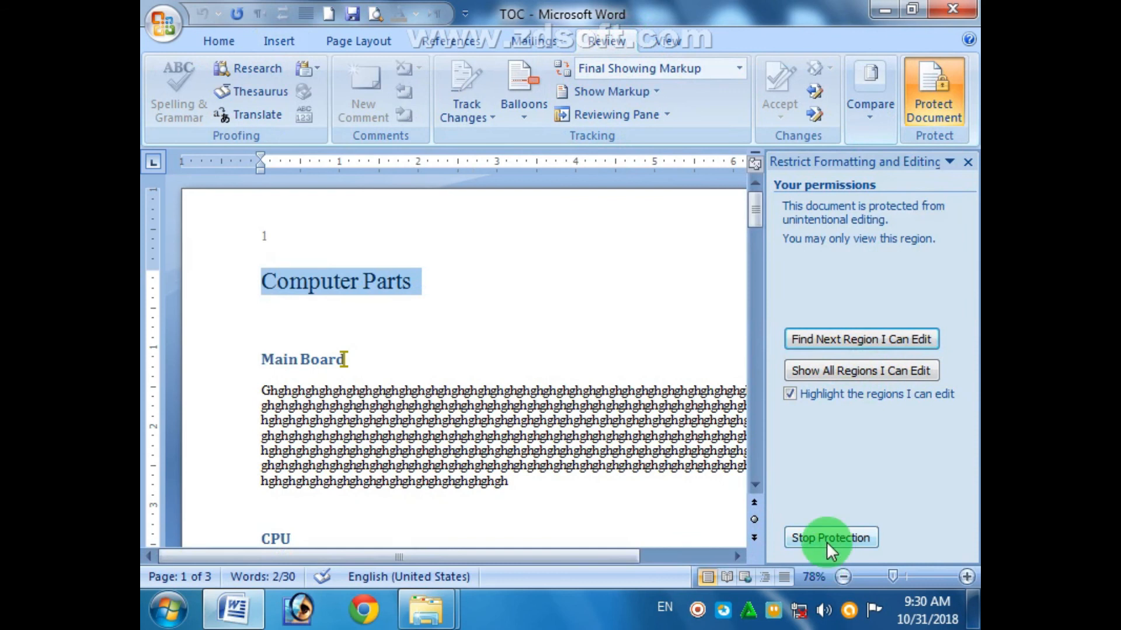
left_click(825, 539)
type("123")
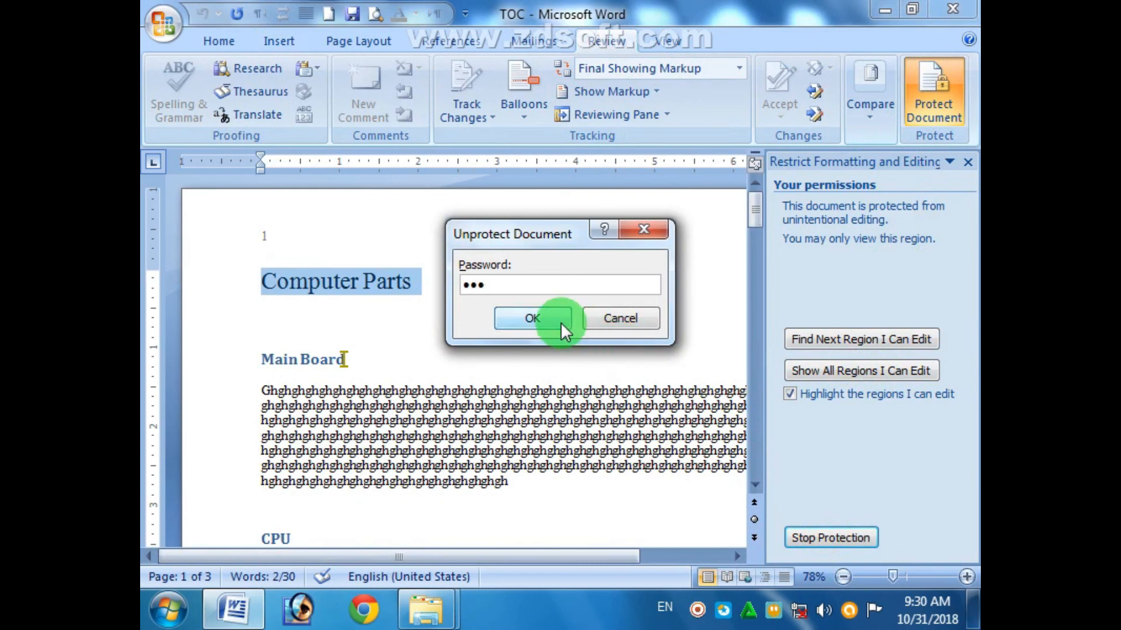
left_click(560, 326)
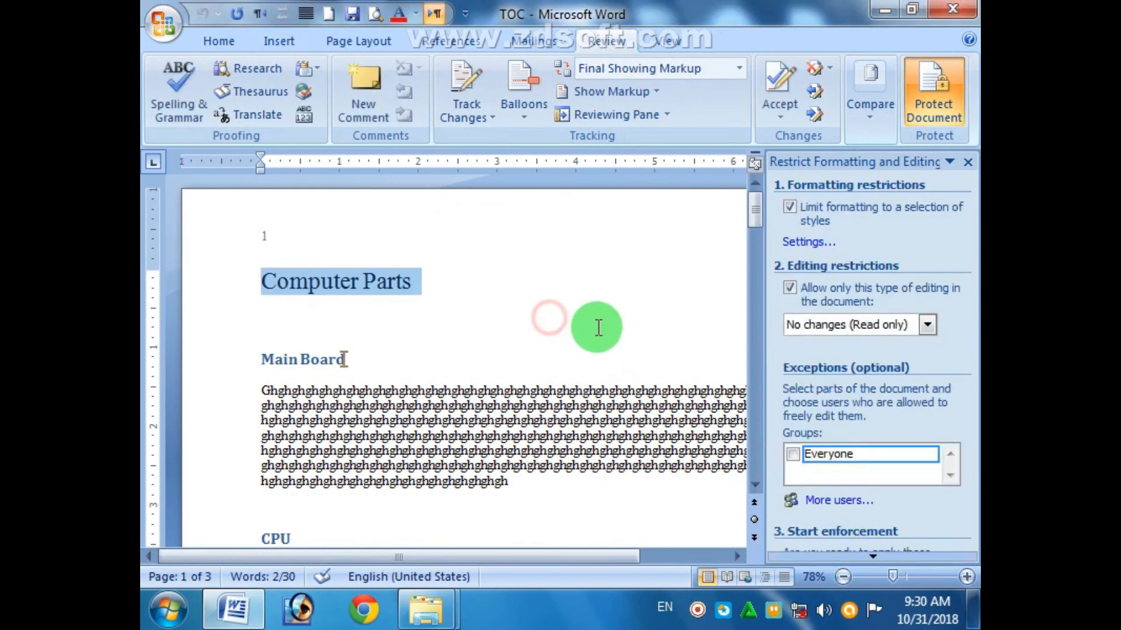
left_click(794, 296)
left_click(455, 328)
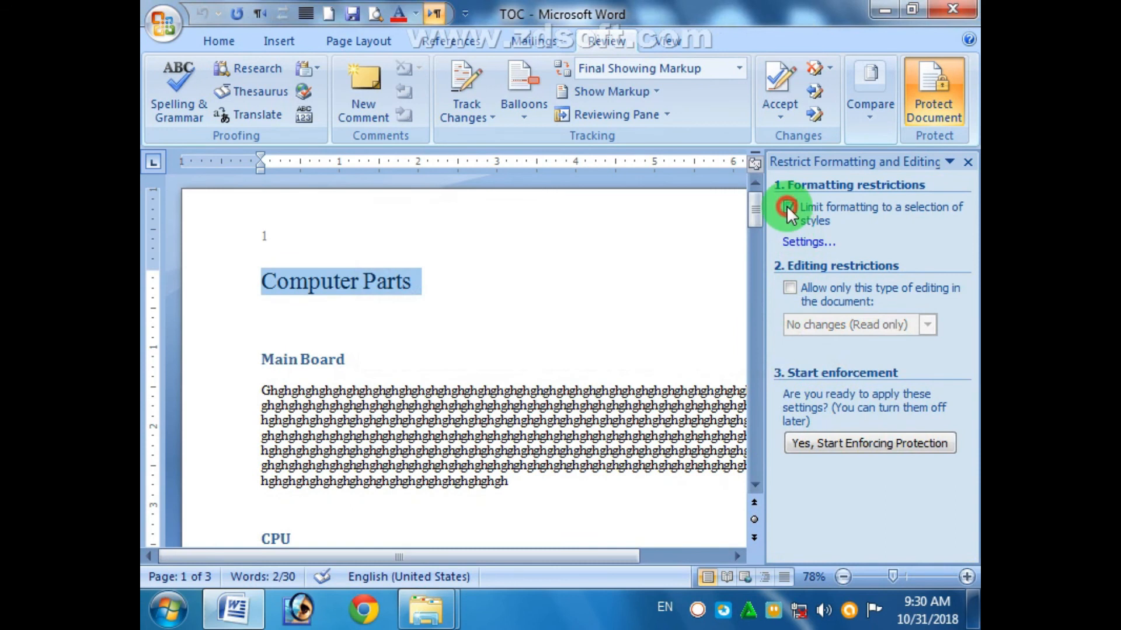
left_click(967, 162)
left_click(218, 42)
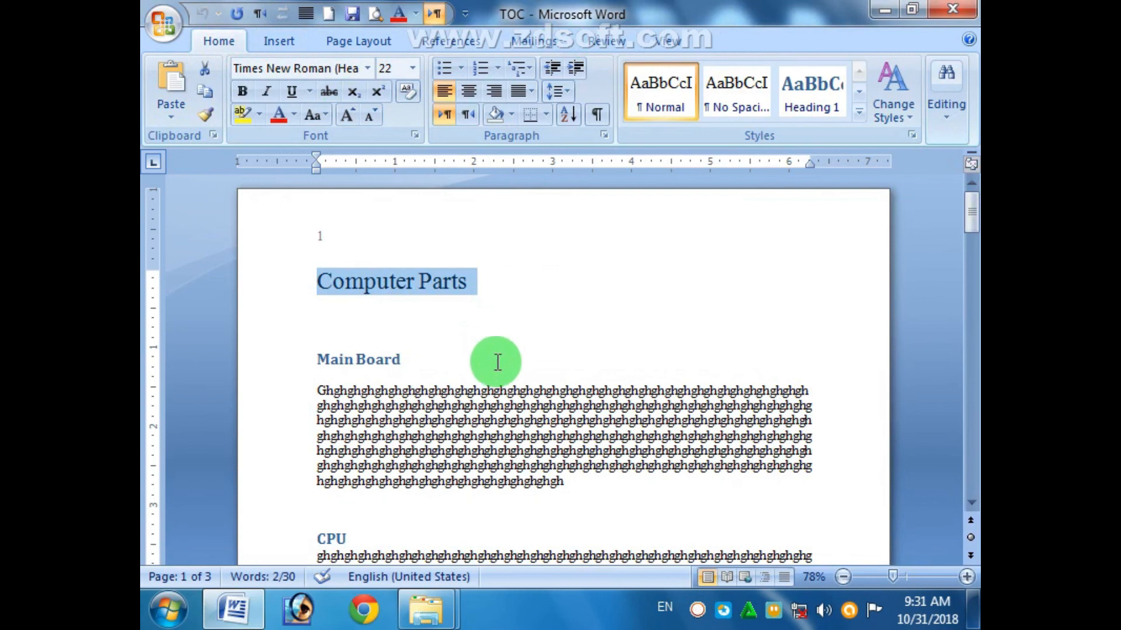
right_click(700, 610)
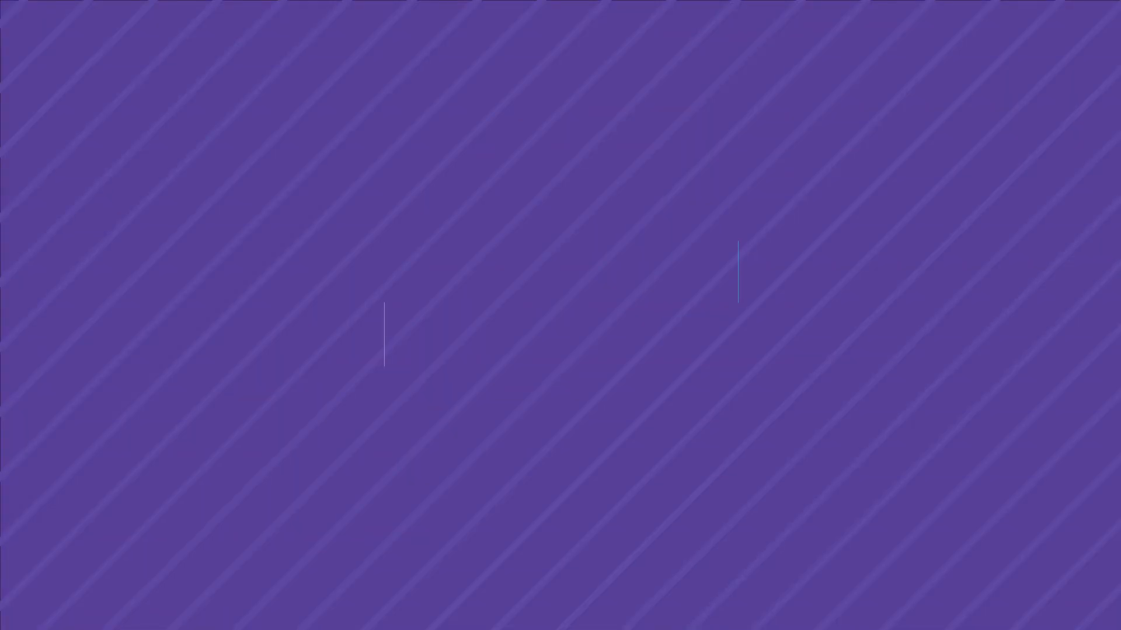